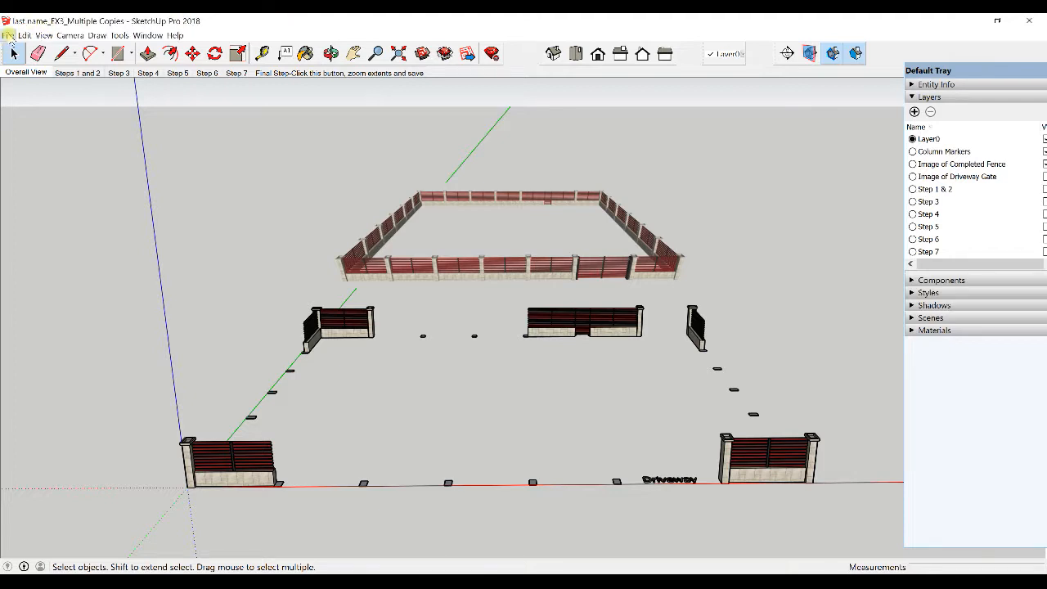
Step: Save a copy of the model to the Desktop, replacing "last name" in the file name with the student's last name
{"action": "left_click", "coordinate": [9, 35]}
{"action": "left_click", "coordinate": [31, 88]}
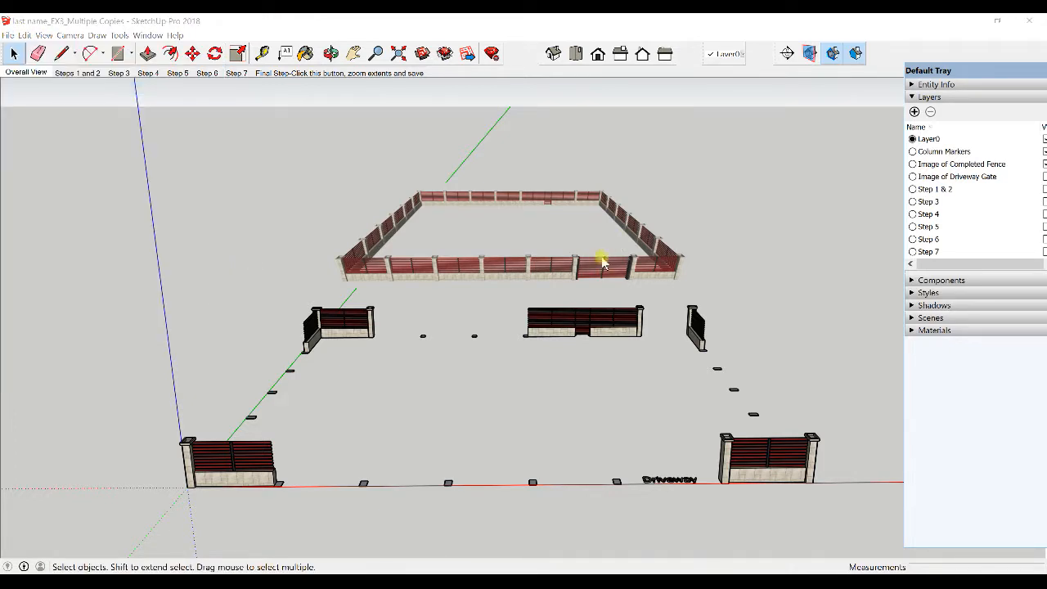
{"action": "scroll", "coordinate": [355, 233], "scroll_direction": "up", "scroll_amount": 2}
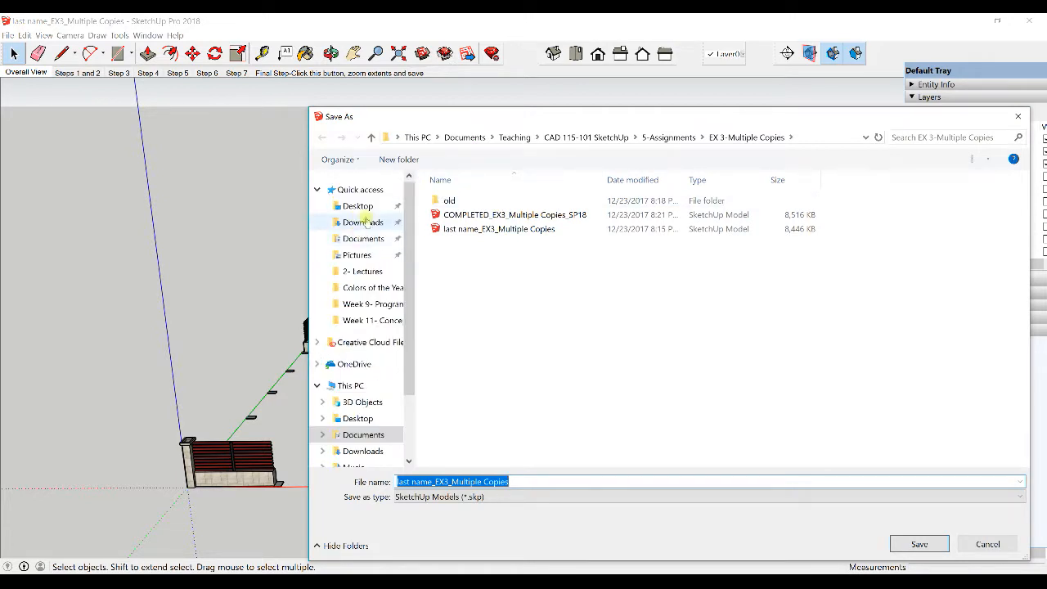
{"action": "left_click", "coordinate": [358, 206]}
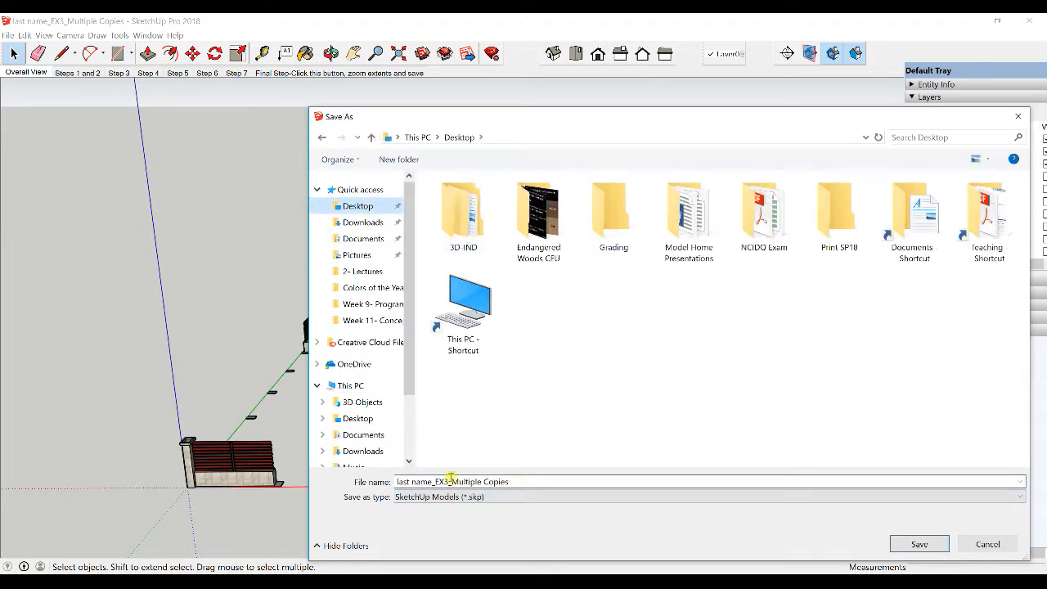
{"action": "left_click", "coordinate": [423, 480]}
{"action": "left_click", "coordinate": [423, 481]}
{"action": "left_click_drag", "start_coordinate": [433, 481], "coordinate": [378, 481]}
{"action": "type", "text": "Terp"}
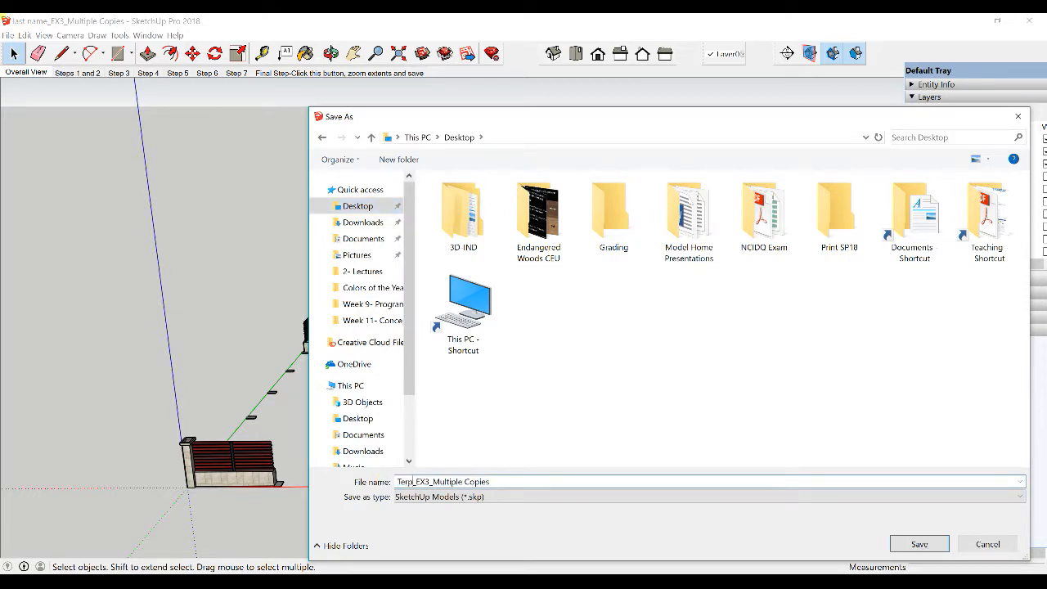
{"action": "type", "text": "stra"}
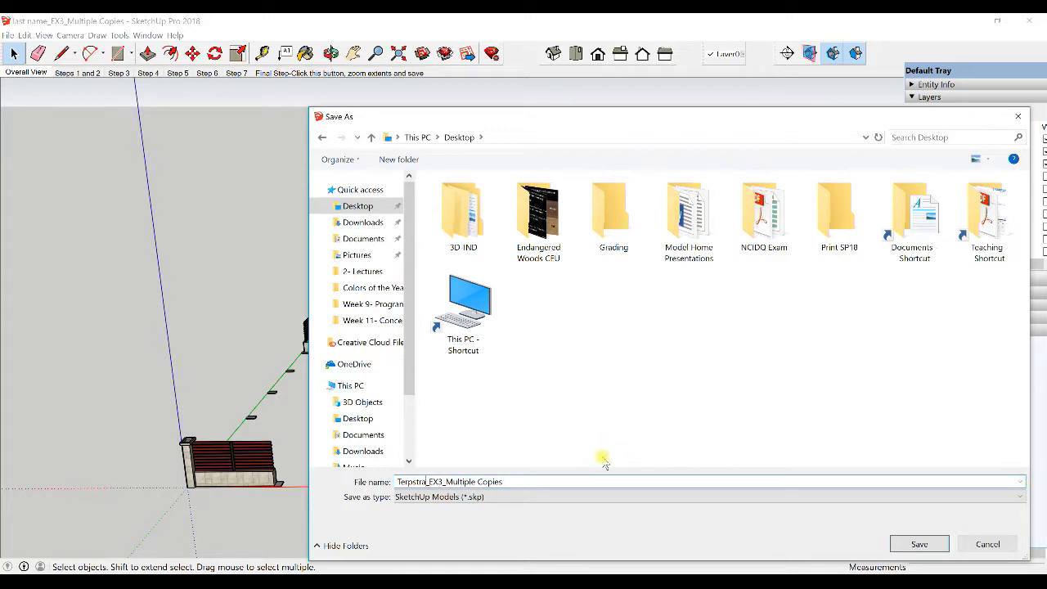
{"action": "left_click", "coordinate": [913, 545]}
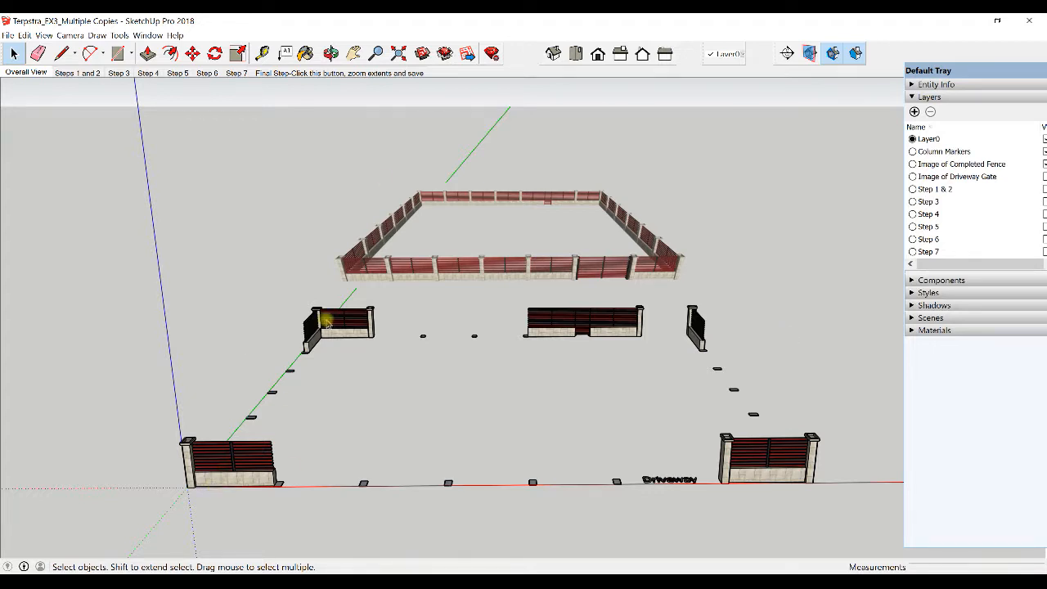
Step: Examine the separate fence groups, column markers and slat sections around the site, and the reference image of the completed fence
{"action": "left_click", "coordinate": [327, 320]}
{"action": "left_click", "coordinate": [695, 326]}
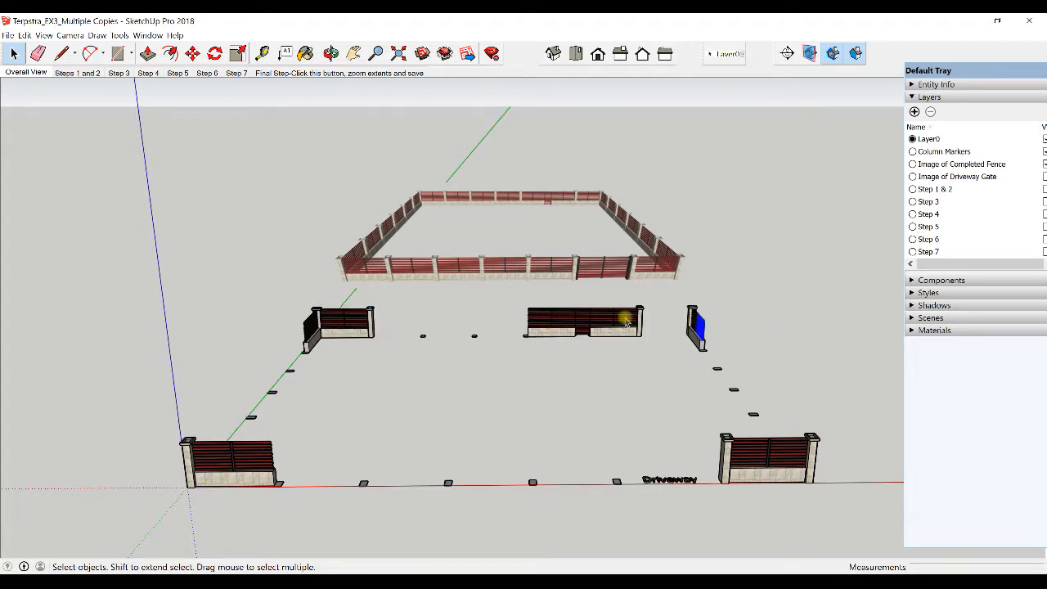
{"action": "left_click", "coordinate": [625, 320]}
{"action": "left_click", "coordinate": [361, 322]}
{"action": "left_click", "coordinate": [274, 394]}
{"action": "left_click", "coordinate": [241, 466]}
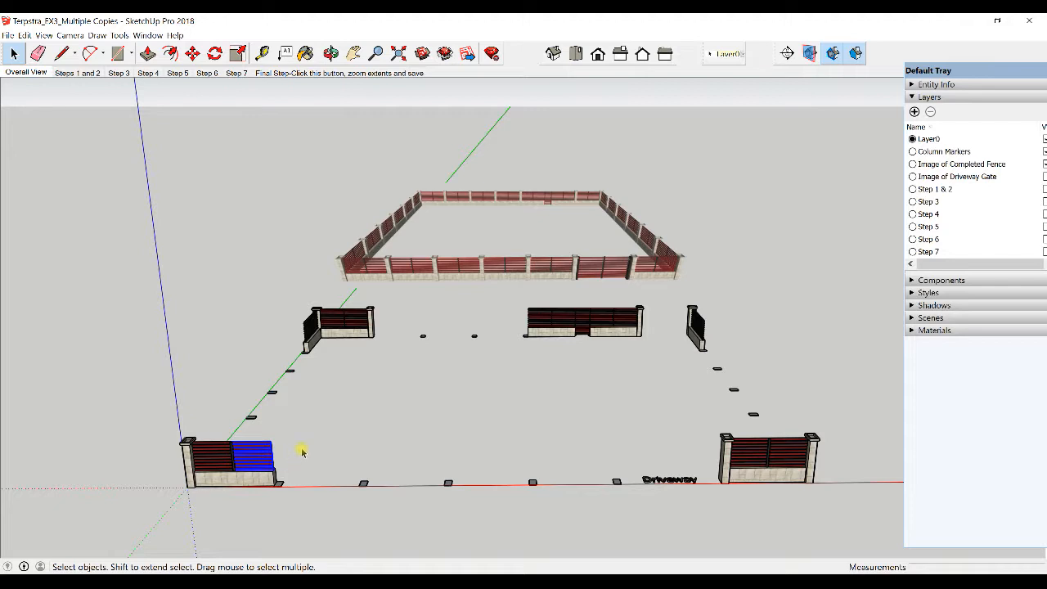
{"action": "left_click", "coordinate": [222, 454]}
{"action": "scroll", "coordinate": [218, 463], "scroll_direction": "up", "scroll_amount": 2}
{"action": "scroll", "coordinate": [218, 462], "scroll_direction": "up", "scroll_amount": 3}
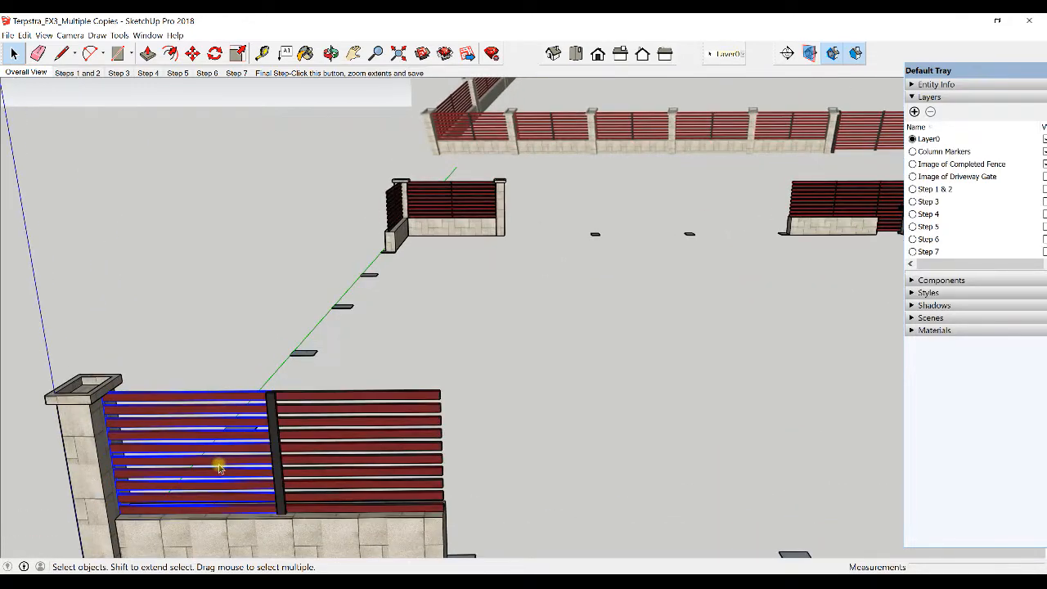
{"action": "middle_click_drag", "start_coordinate": [215, 456], "coordinate": [188, 432]}
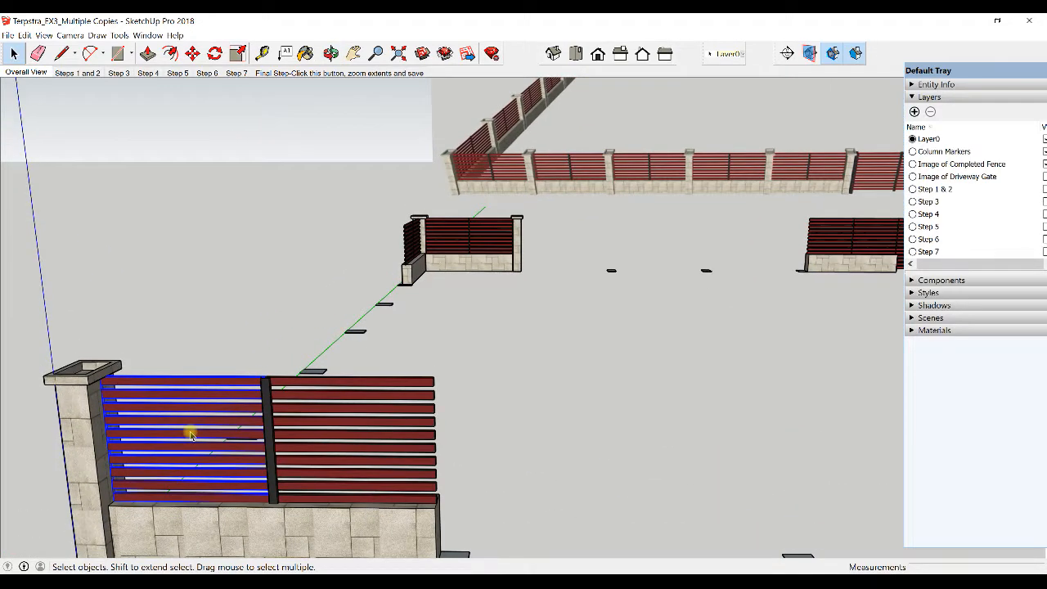
{"action": "scroll", "coordinate": [190, 435], "scroll_direction": "down", "scroll_amount": 6}
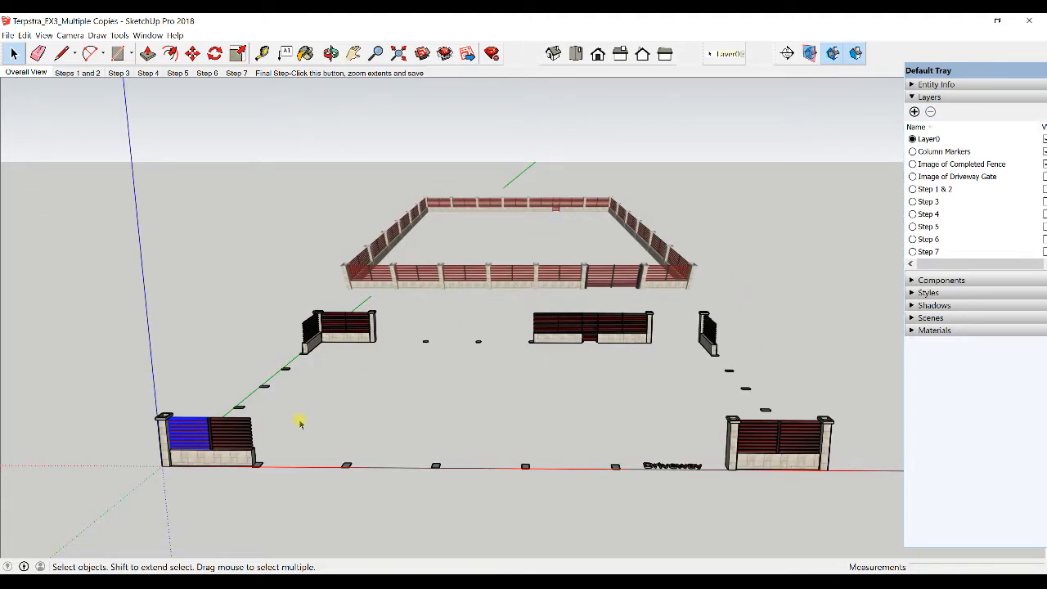
{"action": "middle_click_drag", "start_coordinate": [438, 394], "coordinate": [450, 419]}
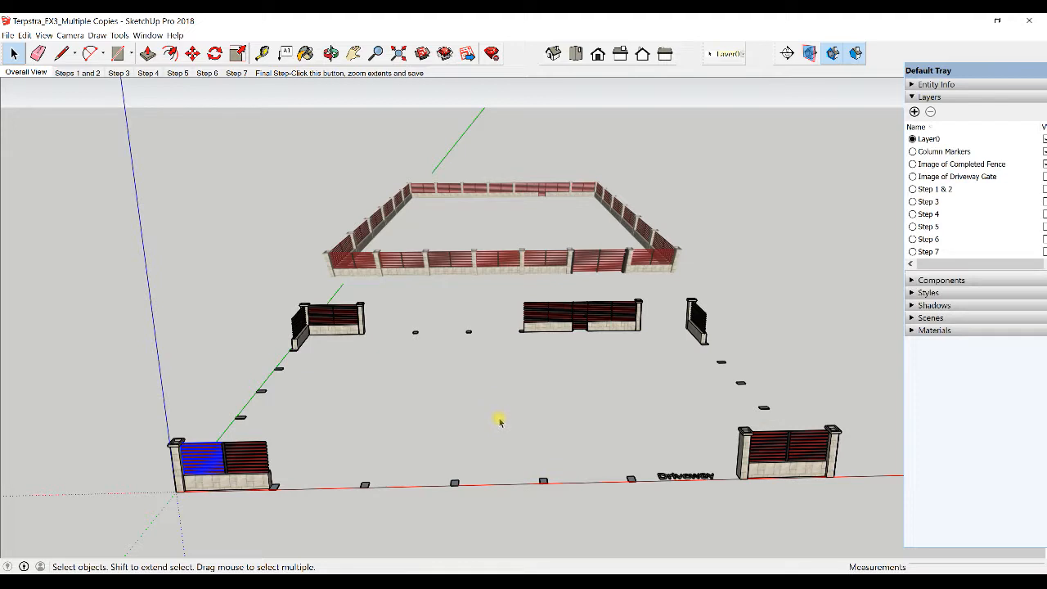
{"action": "left_click", "coordinate": [479, 257]}
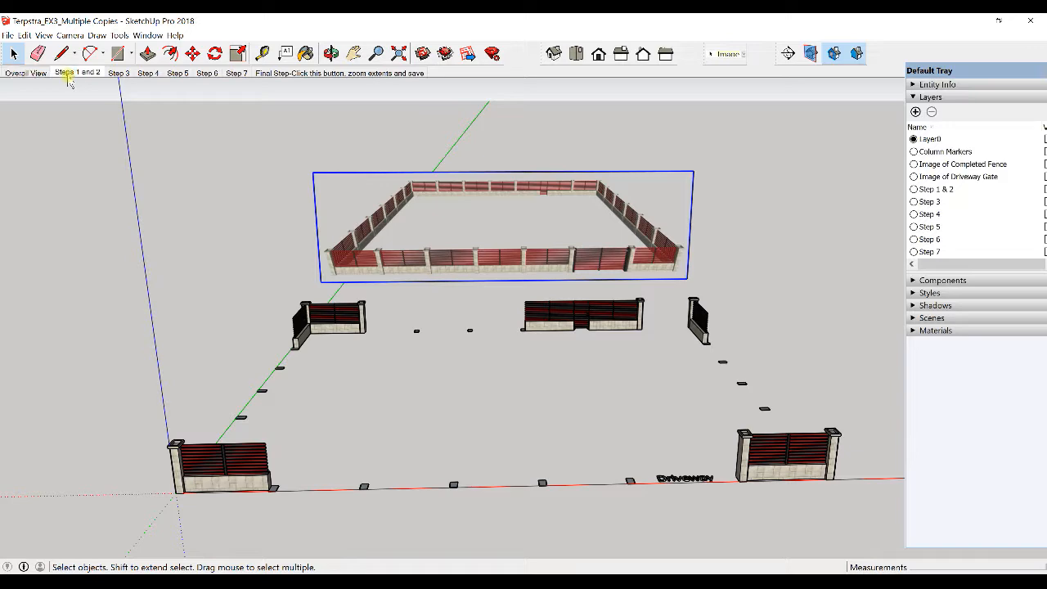
Step: Show the Steps 1 and 2 scene and select the paver column at the origin for moving
{"action": "left_click", "coordinate": [68, 75]}
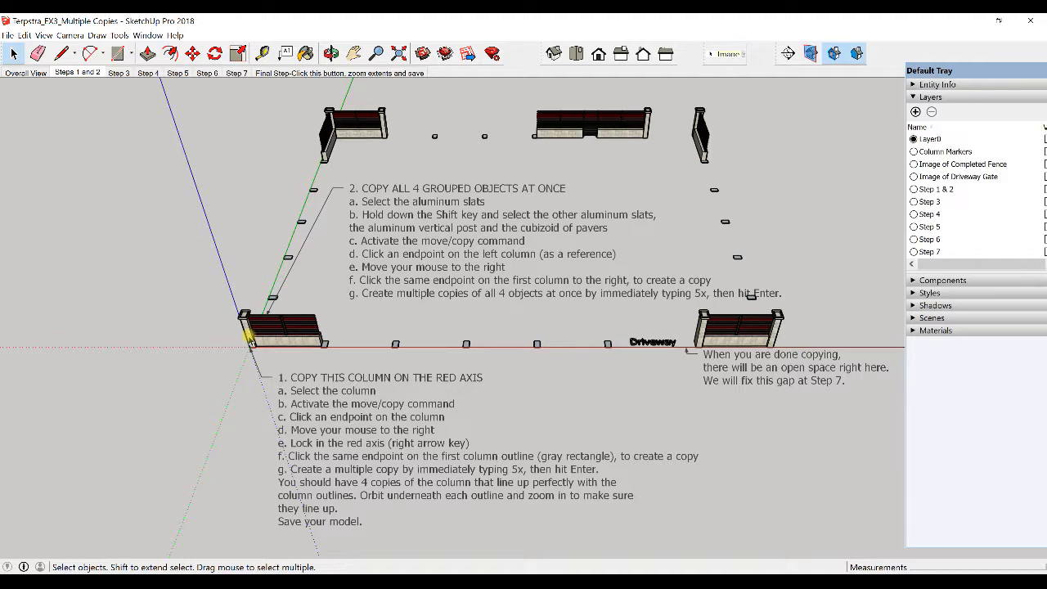
{"action": "left_click", "coordinate": [250, 335]}
{"action": "key", "text": "m"}
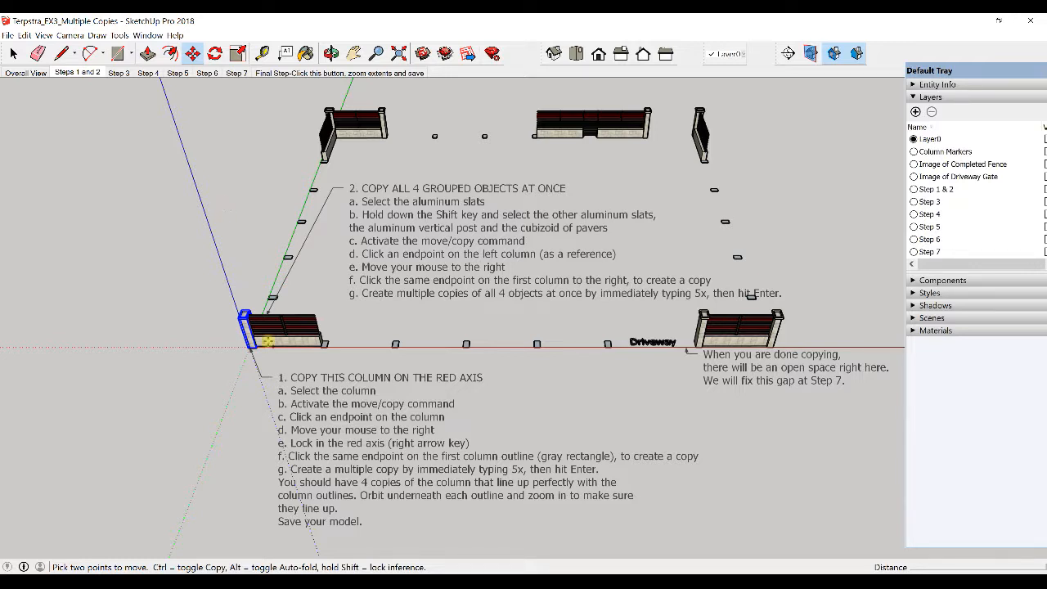
{"action": "key", "text": "q"}
{"action": "scroll", "coordinate": [250, 344], "scroll_direction": "up", "scroll_amount": 2}
{"action": "scroll", "coordinate": [250, 344], "scroll_direction": "down", "scroll_amount": 4}
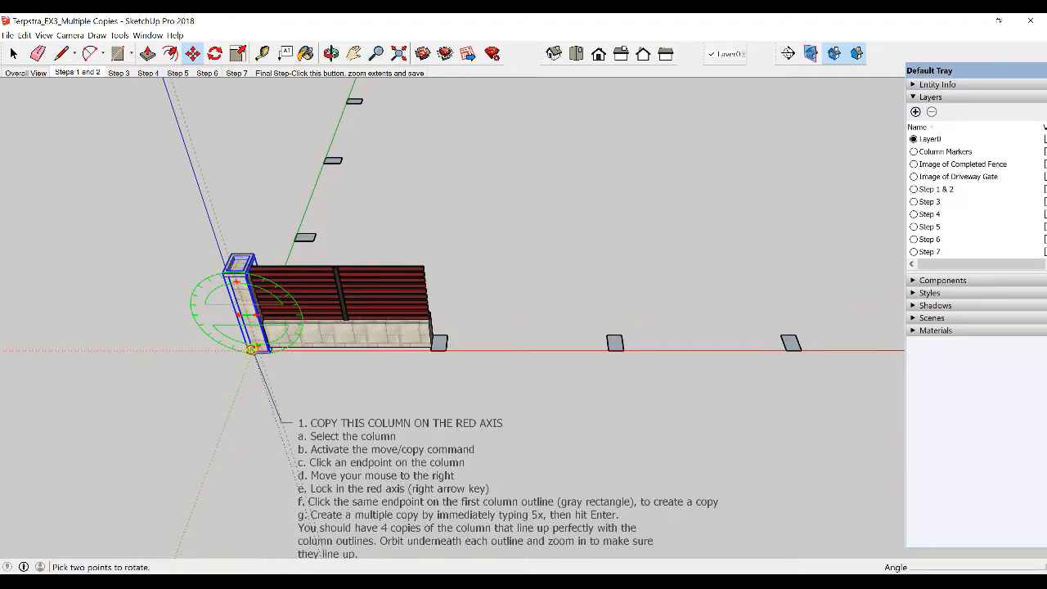
{"action": "key", "text": "m"}
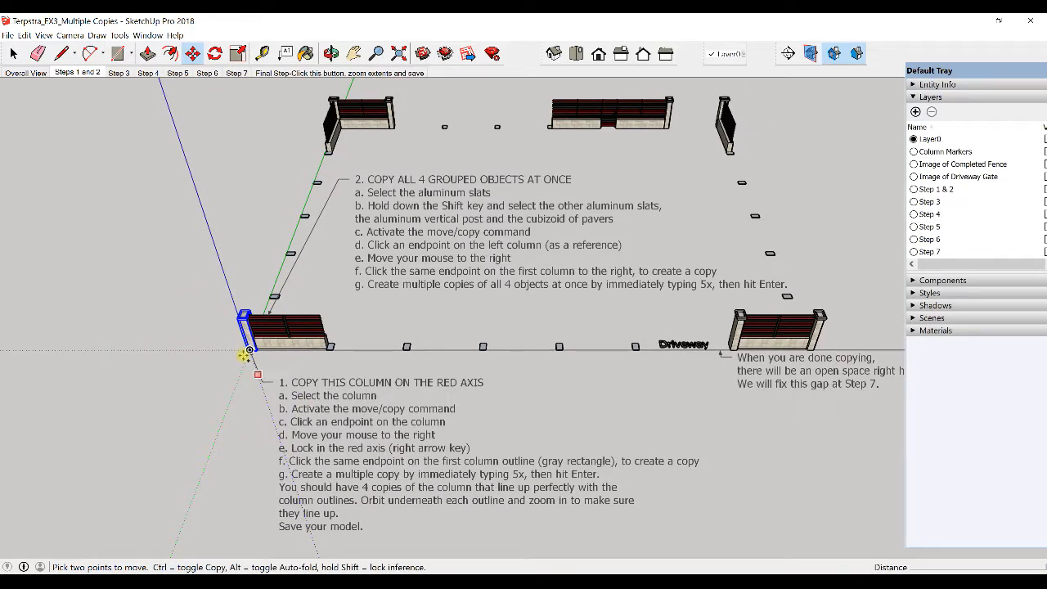
{"action": "key", "text": "q"}
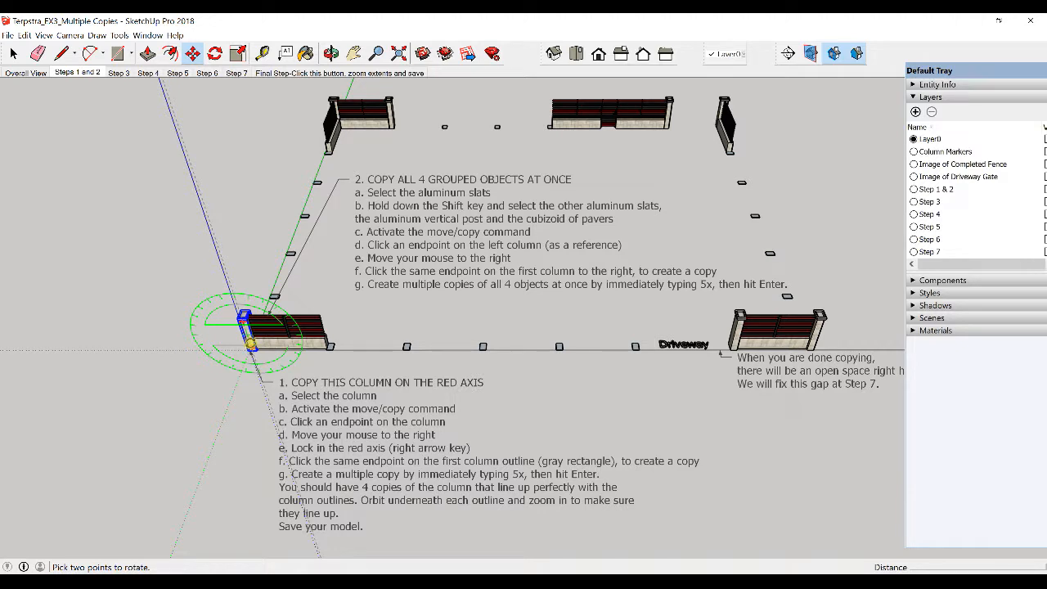
{"action": "key", "text": "m"}
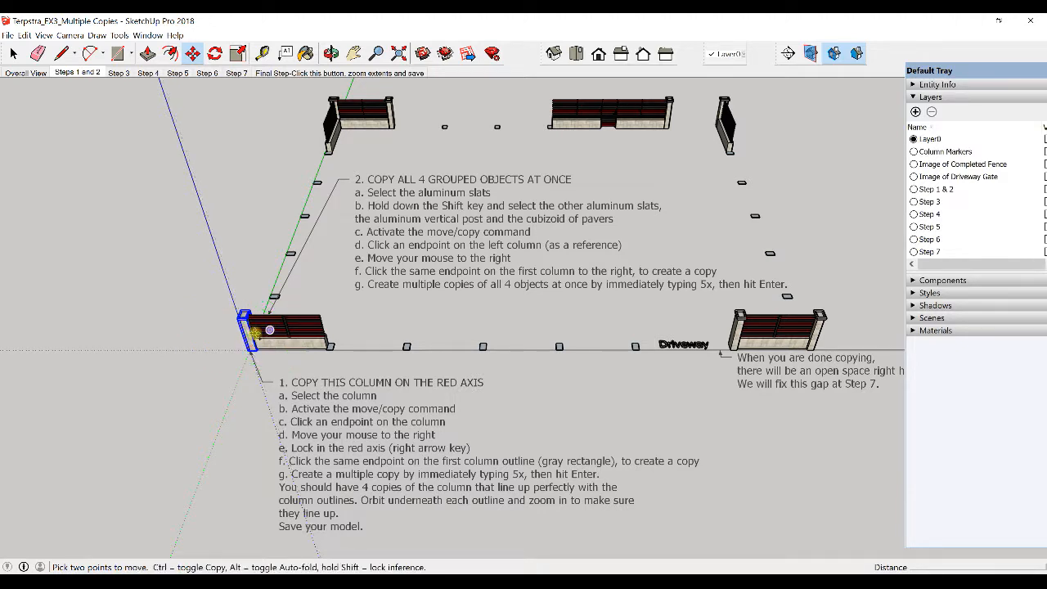
{"action": "key", "text": "q"}
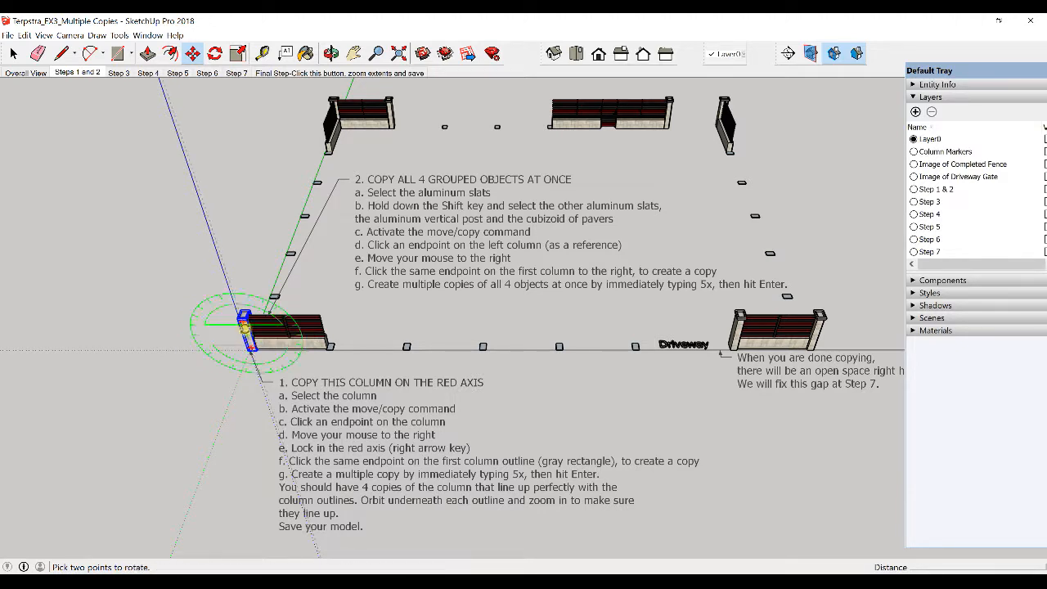
{"action": "key", "text": "m"}
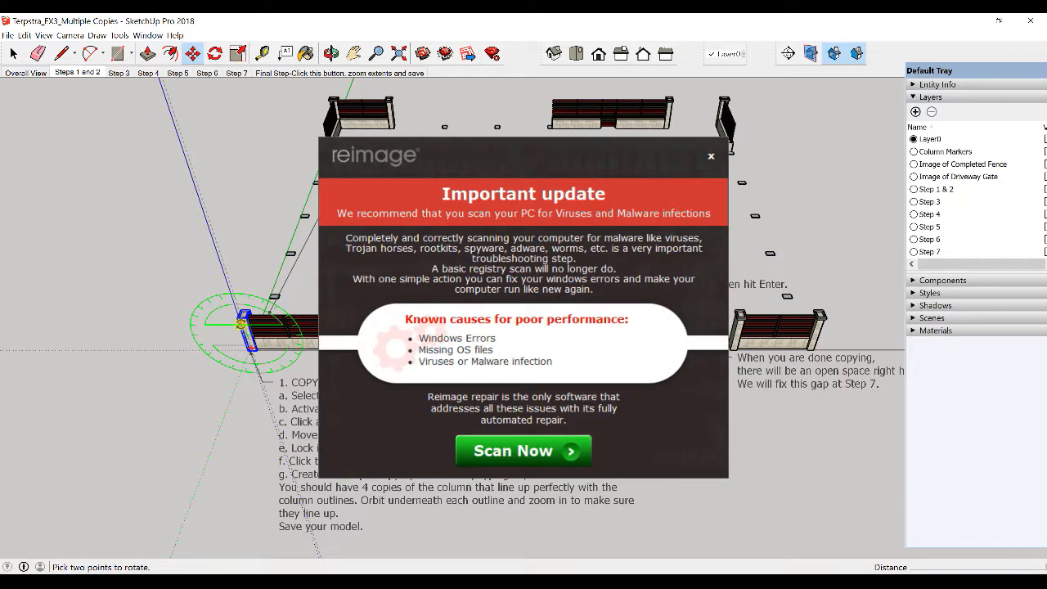
Step: Dismiss the advertising pop-up and begin a Move copy of the selected column from its base endpoint at the origin
{"action": "left_click", "coordinate": [713, 153]}
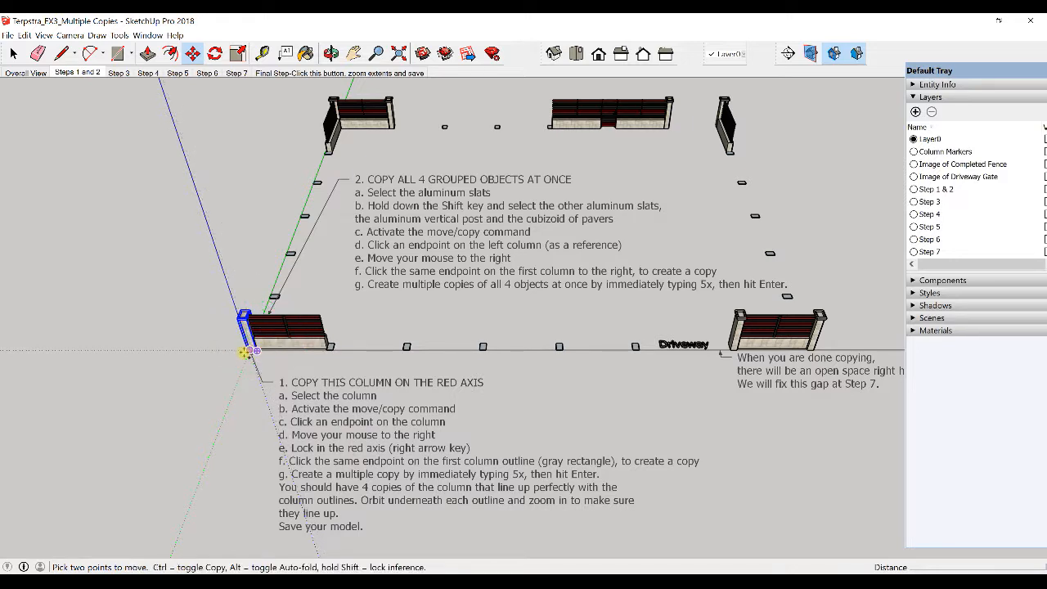
{"action": "scroll", "coordinate": [243, 351], "scroll_direction": "up", "scroll_amount": 6}
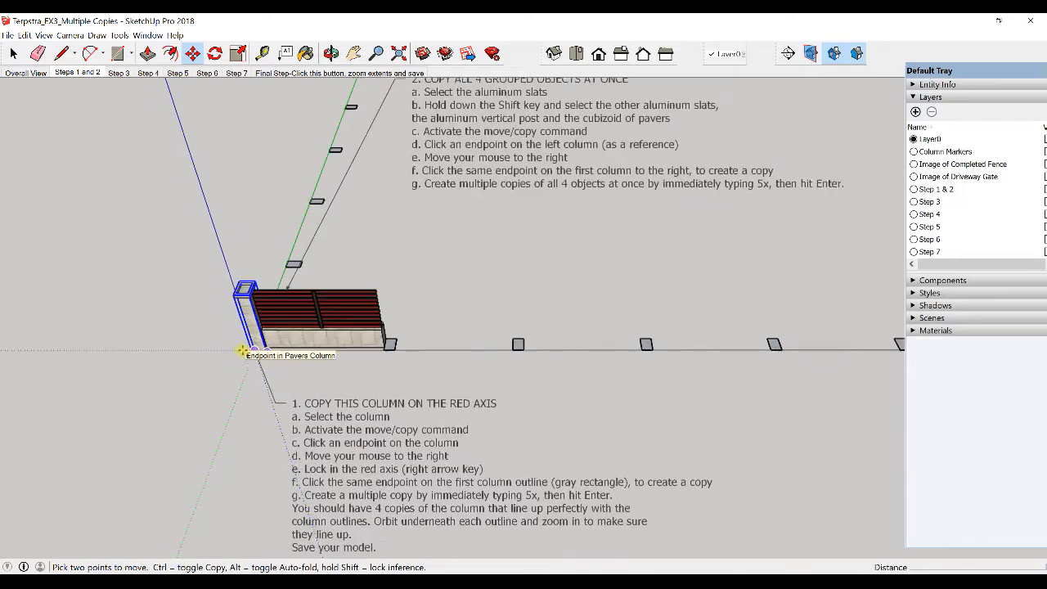
{"action": "scroll", "coordinate": [244, 351], "scroll_direction": "up", "scroll_amount": 2}
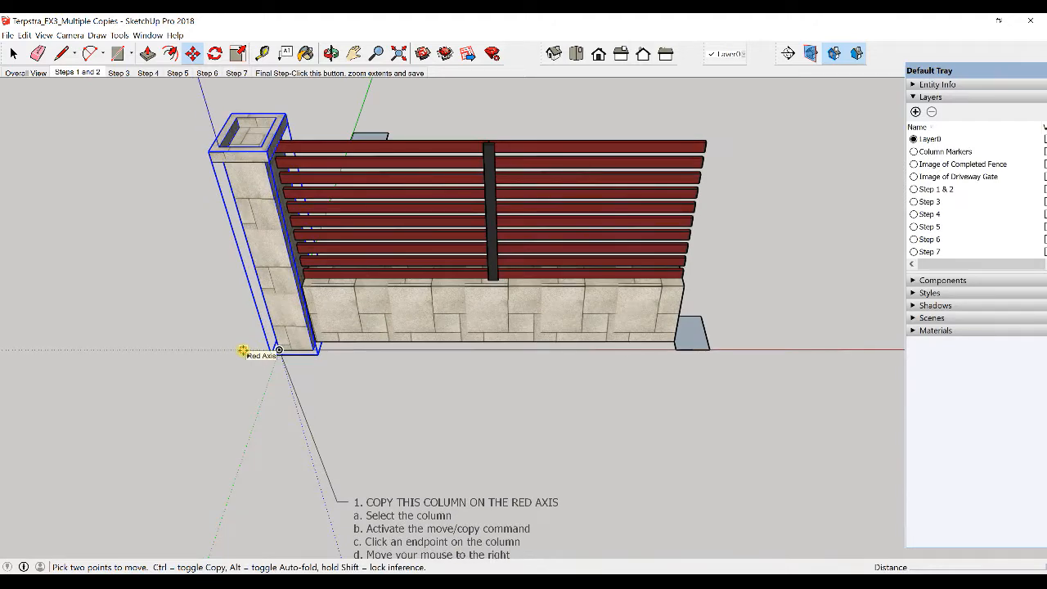
{"action": "scroll", "coordinate": [244, 352], "scroll_direction": "up", "scroll_amount": 3}
{"action": "middle_click_drag", "start_coordinate": [288, 412], "coordinate": [260, 415]}
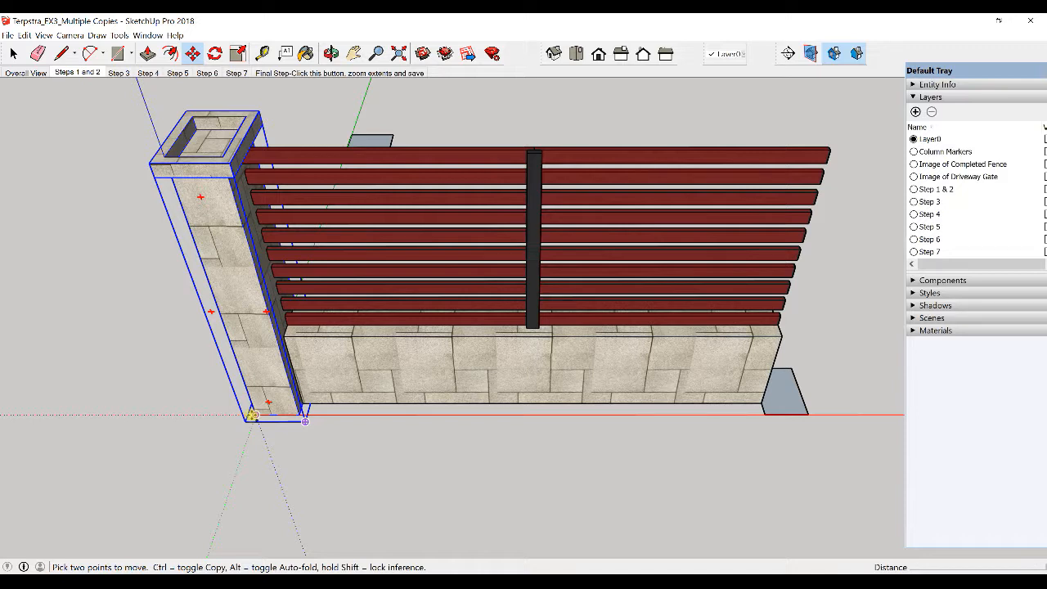
{"action": "key", "text": "q"}
{"action": "key", "text": "m"}
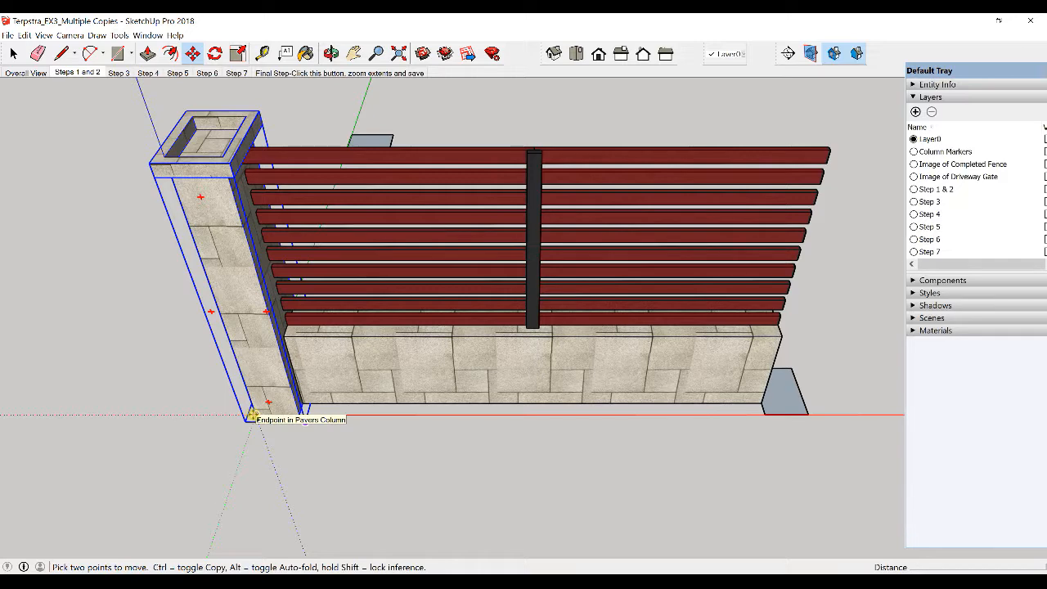
{"action": "left_click", "coordinate": [253, 414]}
{"action": "key", "text": "ctrl"}
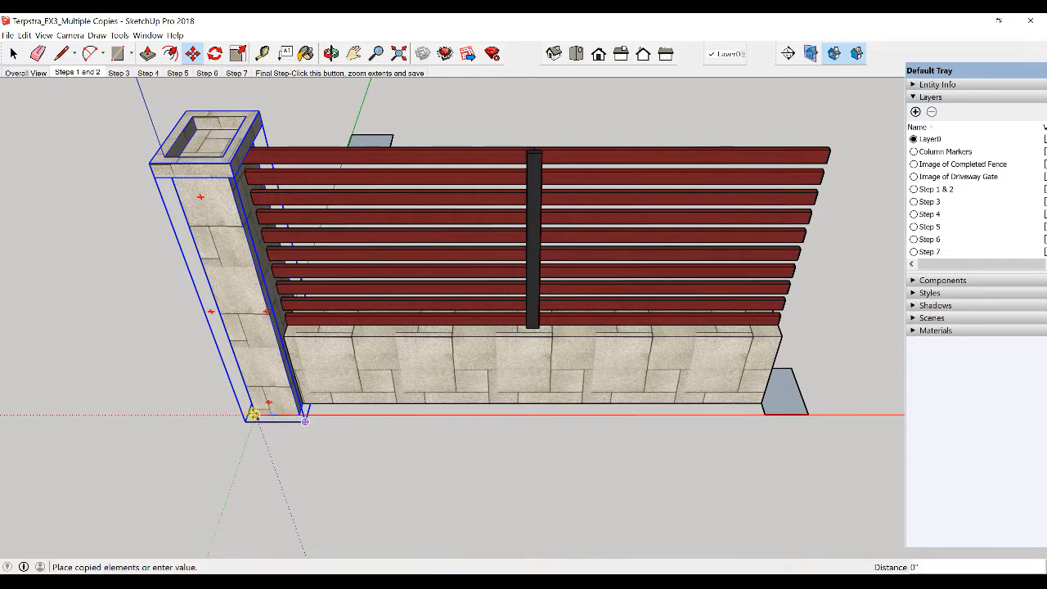
Step: Place the column copy about 10' 11" along the red axis, at the matching corner of the first gray column outline
{"action": "scroll", "coordinate": [253, 415], "scroll_direction": "down", "scroll_amount": 5}
{"action": "scroll", "coordinate": [254, 415], "scroll_direction": "down", "scroll_amount": 6}
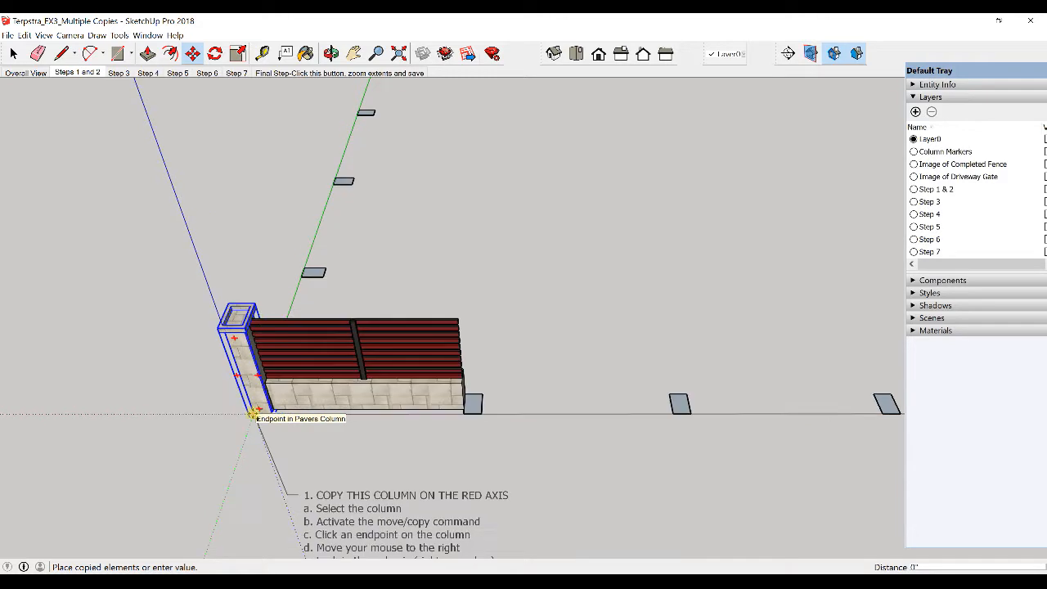
{"action": "scroll", "coordinate": [254, 414], "scroll_direction": "down", "scroll_amount": 2}
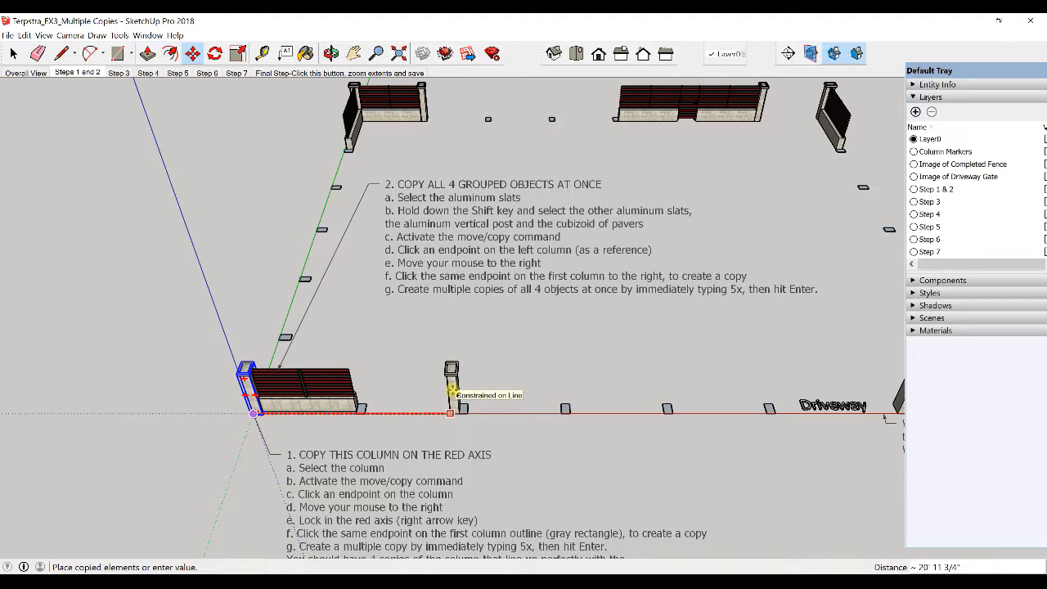
{"action": "middle_click_drag", "start_coordinate": [392, 391], "coordinate": [360, 520]}
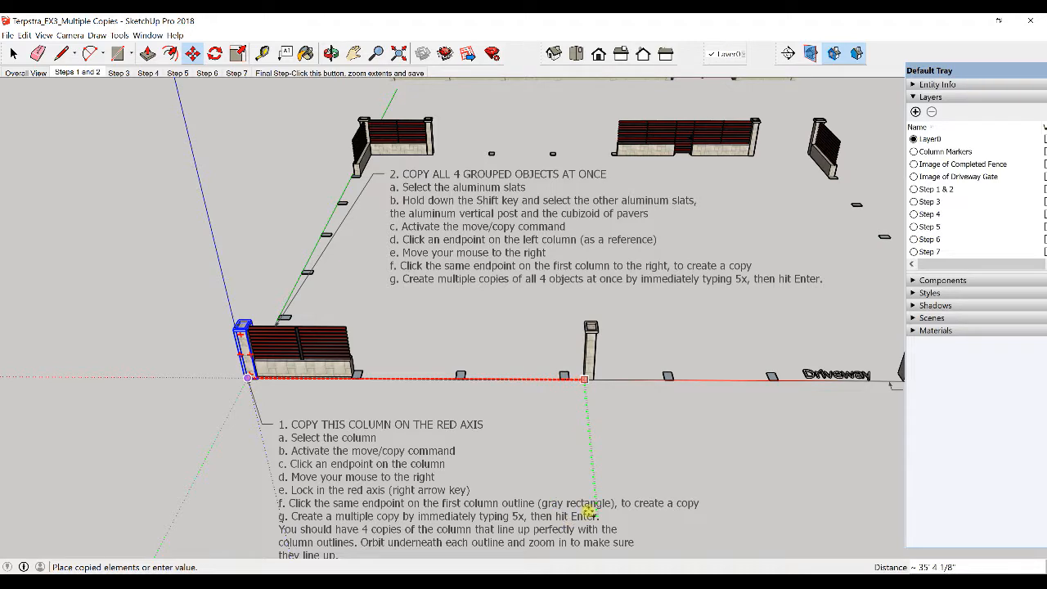
{"action": "scroll", "coordinate": [339, 378], "scroll_direction": "up", "scroll_amount": 1}
{"action": "scroll", "coordinate": [350, 375], "scroll_direction": "up", "scroll_amount": 3}
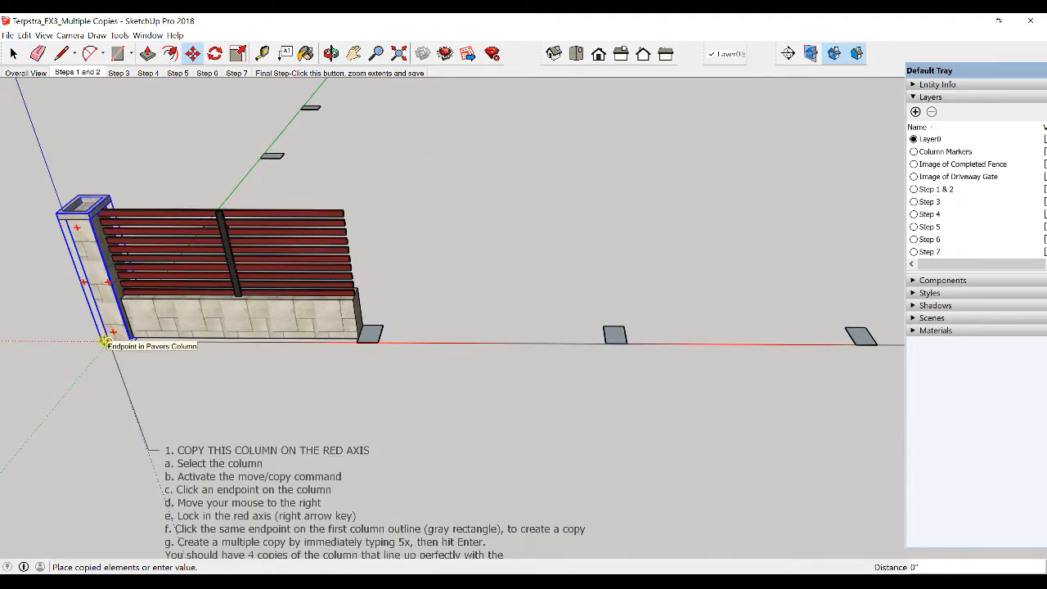
{"action": "scroll", "coordinate": [381, 316], "scroll_direction": "up", "scroll_amount": 3}
{"action": "scroll", "coordinate": [379, 322], "scroll_direction": "down", "scroll_amount": 1}
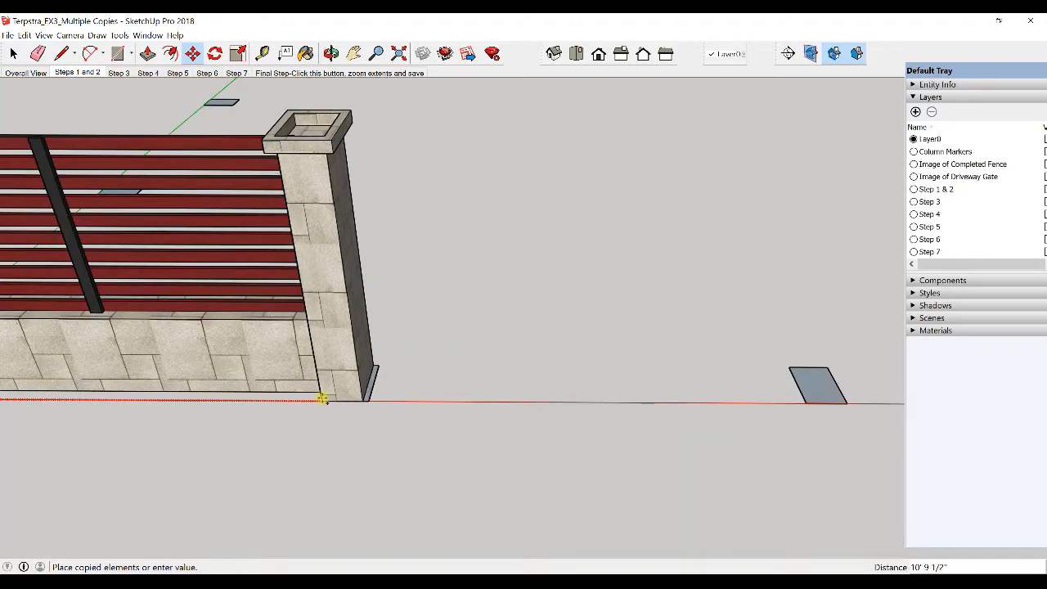
{"action": "left_click", "coordinate": [328, 400]}
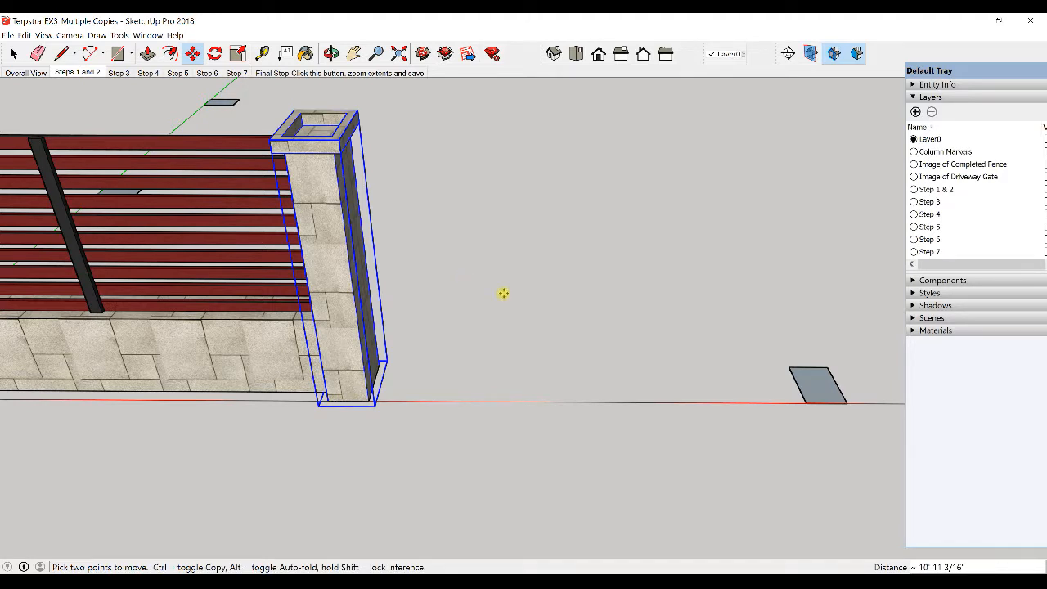
Step: Turn the column copy into a 5x array along the red axis
{"action": "type", "text": "5x"}
{"action": "key", "text": "Return"}
{"action": "scroll", "coordinate": [503, 292], "scroll_direction": "down", "scroll_amount": 4}
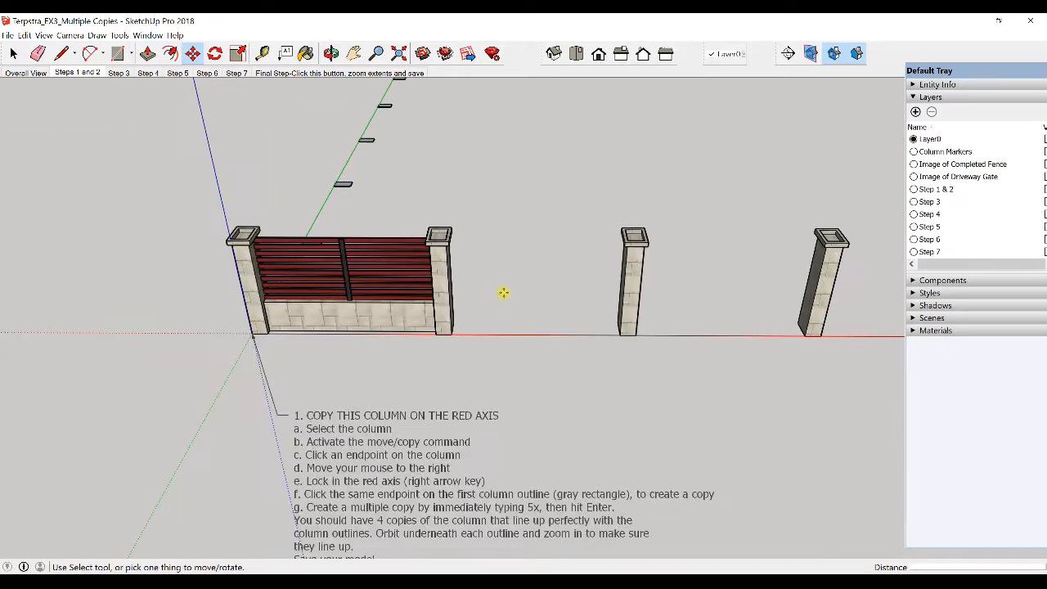
{"action": "scroll", "coordinate": [504, 292], "scroll_direction": "down", "scroll_amount": 1}
{"action": "middle_click_drag", "start_coordinate": [508, 295], "coordinate": [348, 290]}
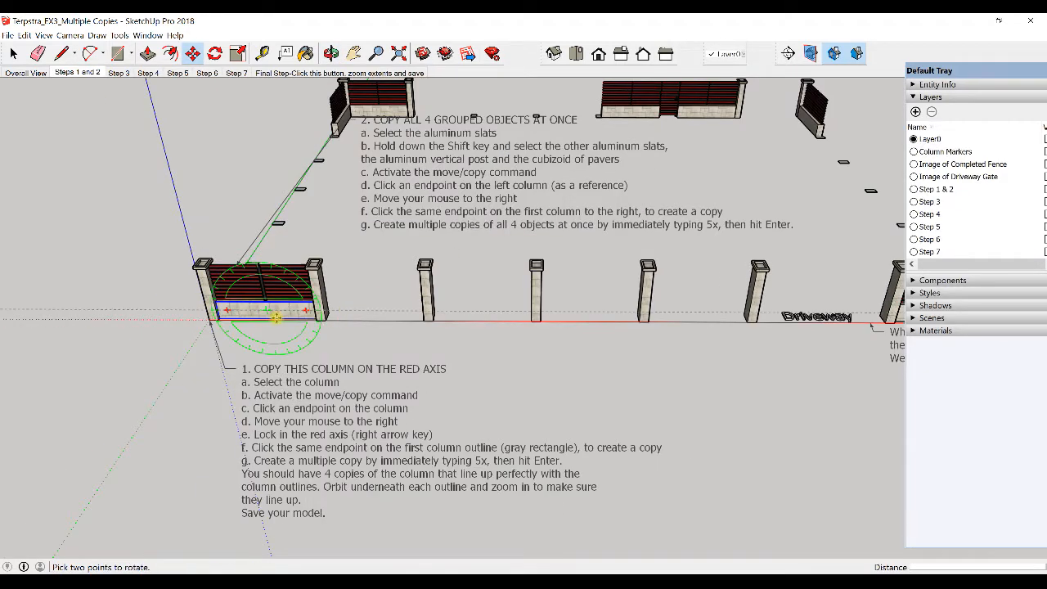
Step: Undo the column array along the red axis and reselect the paver column at the origin
{"action": "key", "text": "ctrl+z"}
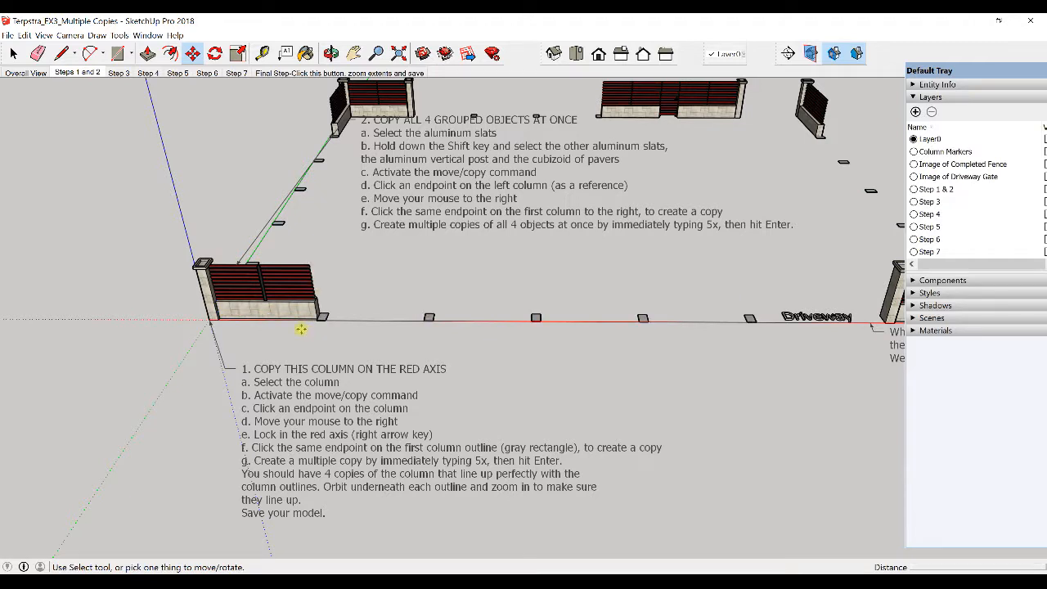
{"action": "scroll", "coordinate": [253, 319], "scroll_direction": "up", "scroll_amount": 1}
{"action": "scroll", "coordinate": [252, 319], "scroll_direction": "up", "scroll_amount": 1}
{"action": "key", "text": "space"}
{"action": "left_click", "coordinate": [185, 296]}
{"action": "scroll", "coordinate": [185, 296], "scroll_direction": "up", "scroll_amount": 2}
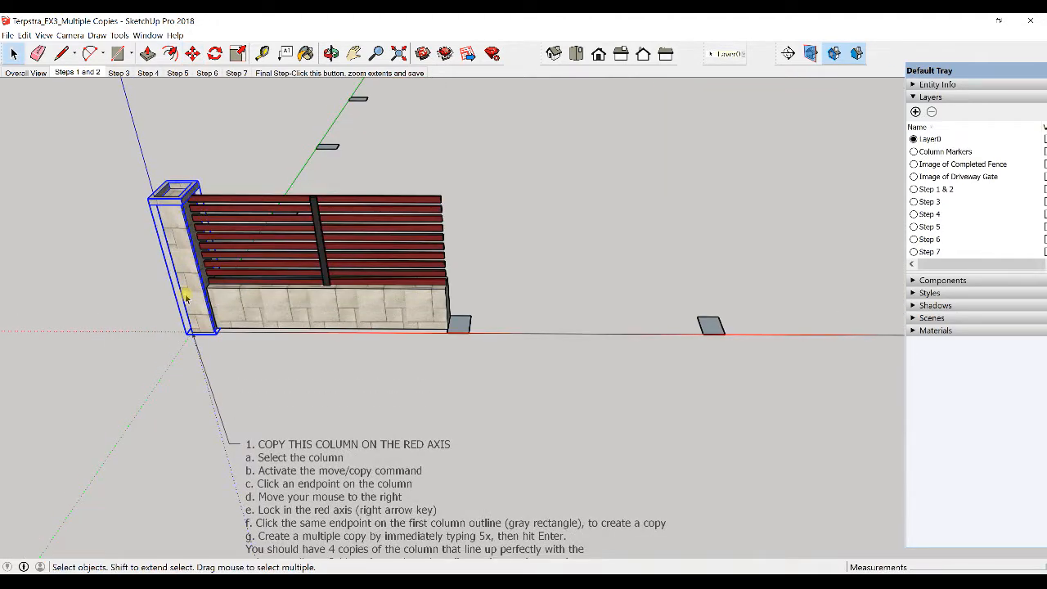
Step: Try a Move copy of the origin column about 10' 11" along the red axis to the first gray outline
{"action": "key", "text": "m"}
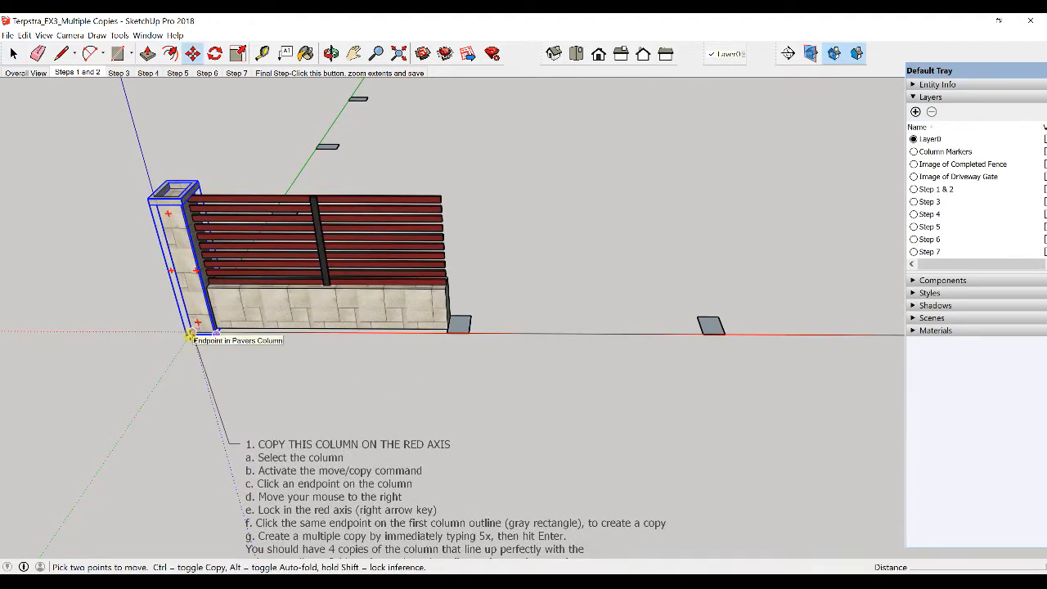
{"action": "key", "text": "ctrl"}
{"action": "left_click", "coordinate": [191, 331]}
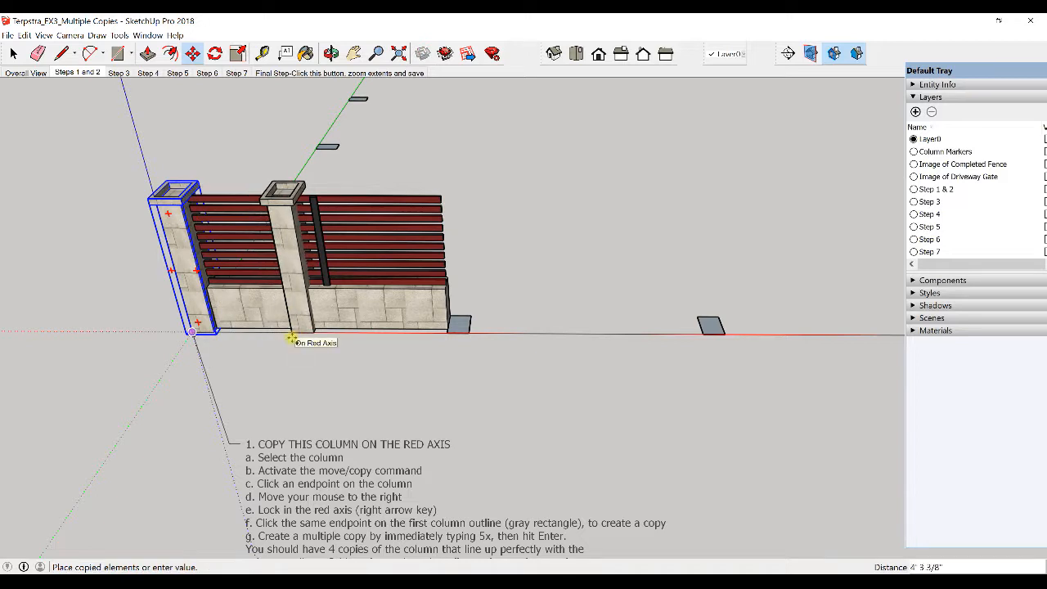
{"action": "key", "text": "Right"}
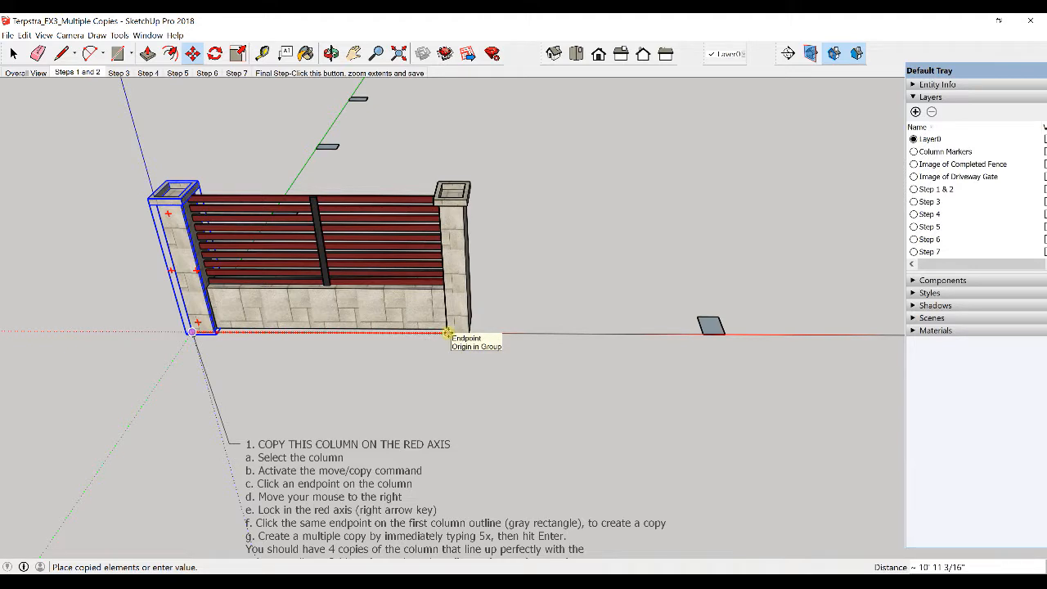
{"action": "left_click", "coordinate": [447, 332]}
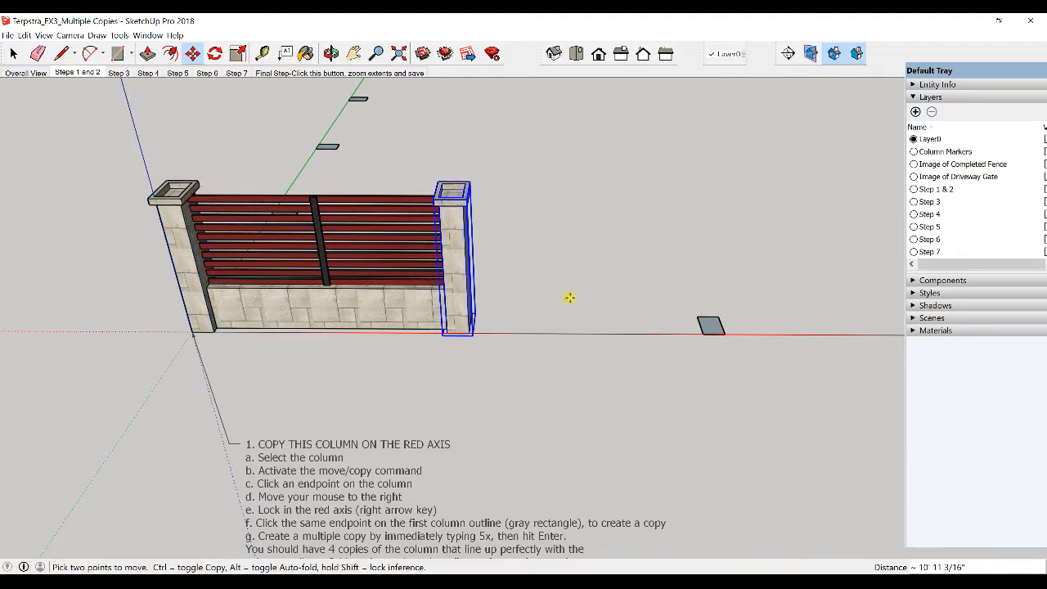
{"action": "key", "text": "space"}
{"action": "scroll", "coordinate": [569, 298], "scroll_direction": "down", "scroll_amount": 3}
{"action": "left_click", "coordinate": [573, 290]}
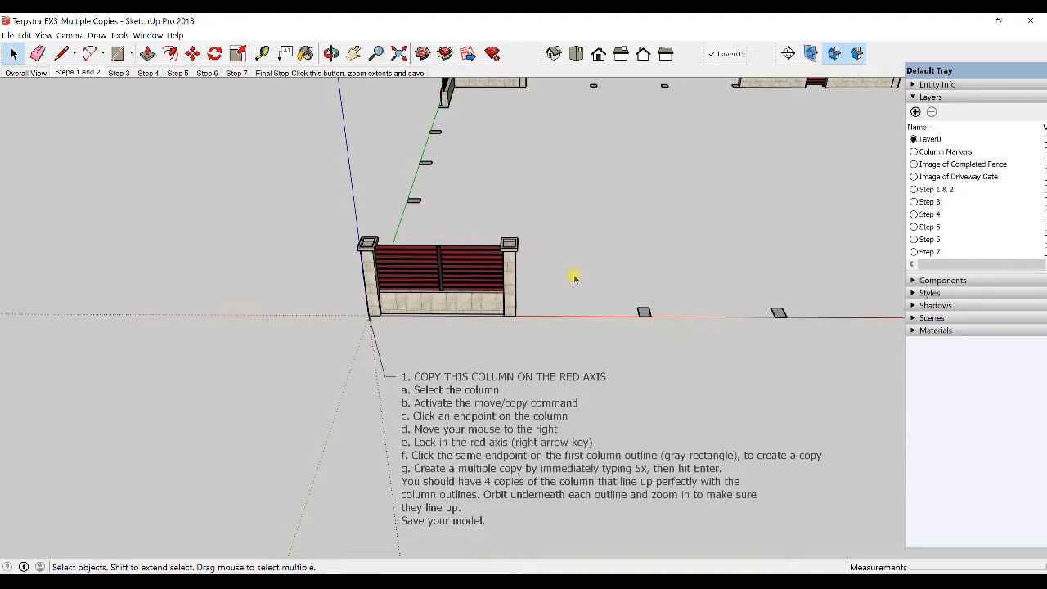
{"action": "scroll", "coordinate": [372, 288], "scroll_direction": "up", "scroll_amount": 3}
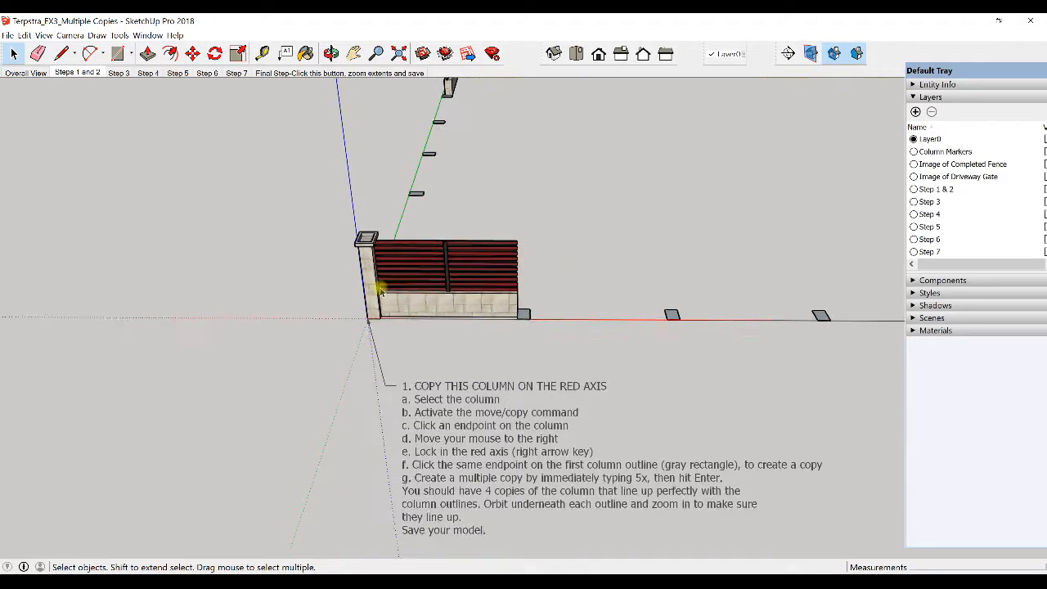
Step: Copy the paver column from its base endpoint at the origin about 10' 11" along the locked red axis to the first gray outline
{"action": "left_click", "coordinate": [367, 290]}
{"action": "key", "text": "q"}
{"action": "key", "text": "m"}
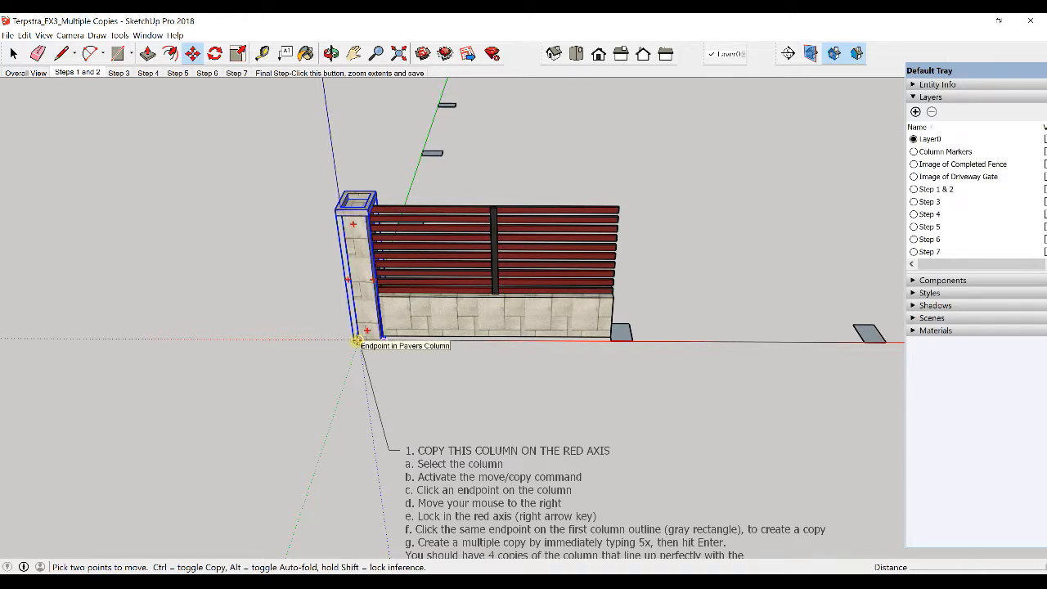
{"action": "left_click", "coordinate": [357, 340]}
{"action": "key", "text": "ctrl"}
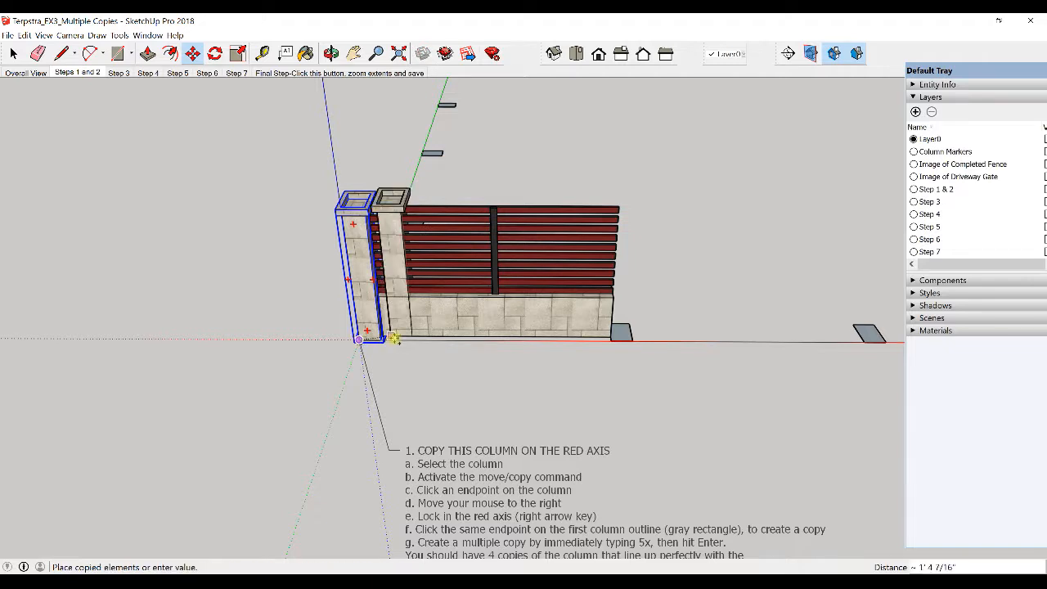
{"action": "key", "text": "Right"}
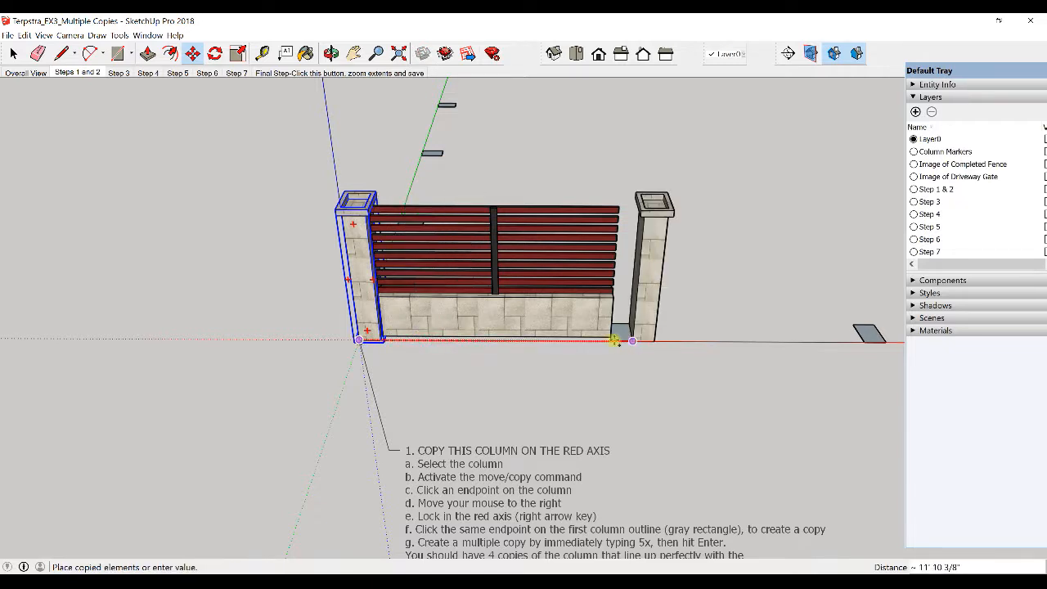
{"action": "left_click", "coordinate": [609, 338]}
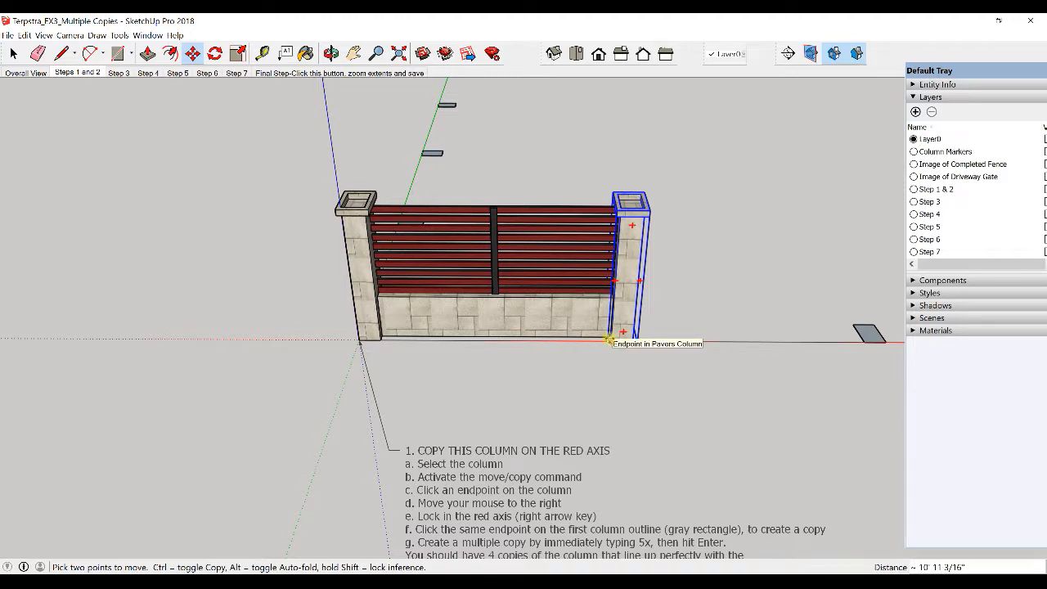
Step: Multiply the column copy into a 5x array along the red axis and leave the Move command
{"action": "type", "text": "5x"}
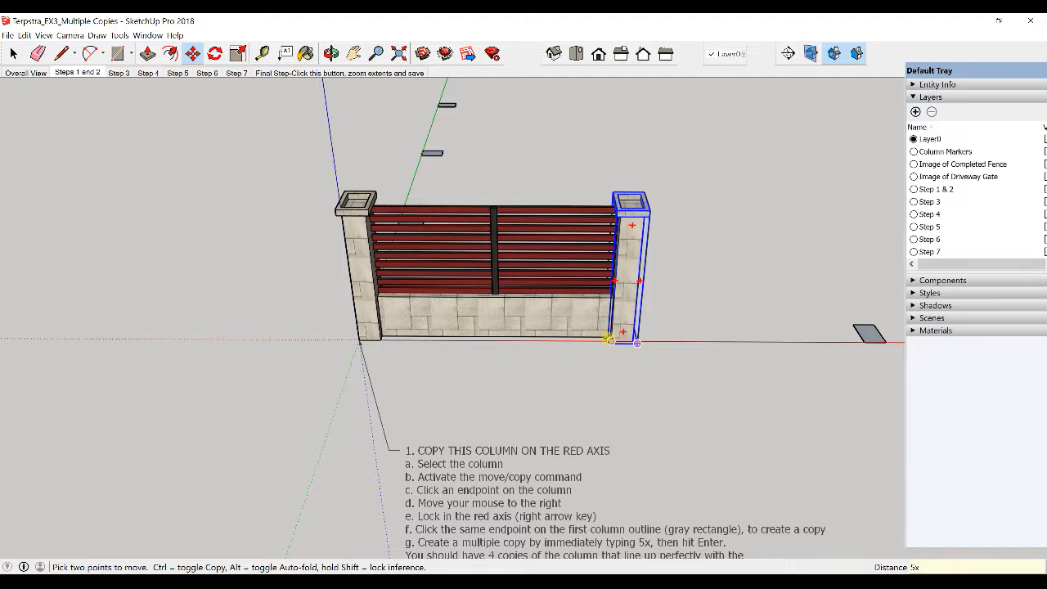
{"action": "key", "text": "Return"}
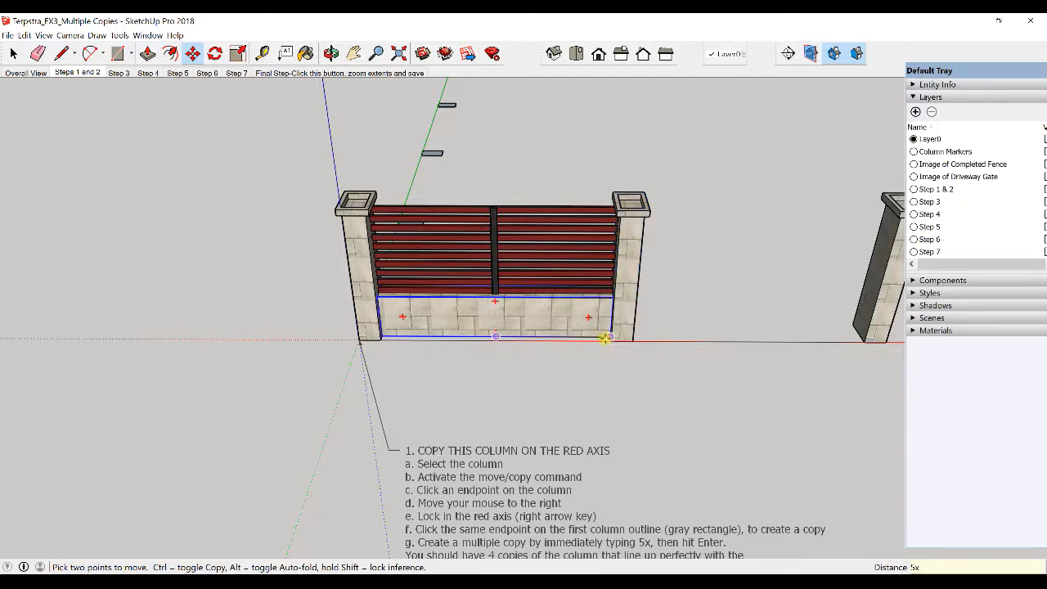
{"action": "scroll", "coordinate": [606, 338], "scroll_direction": "down", "scroll_amount": 3}
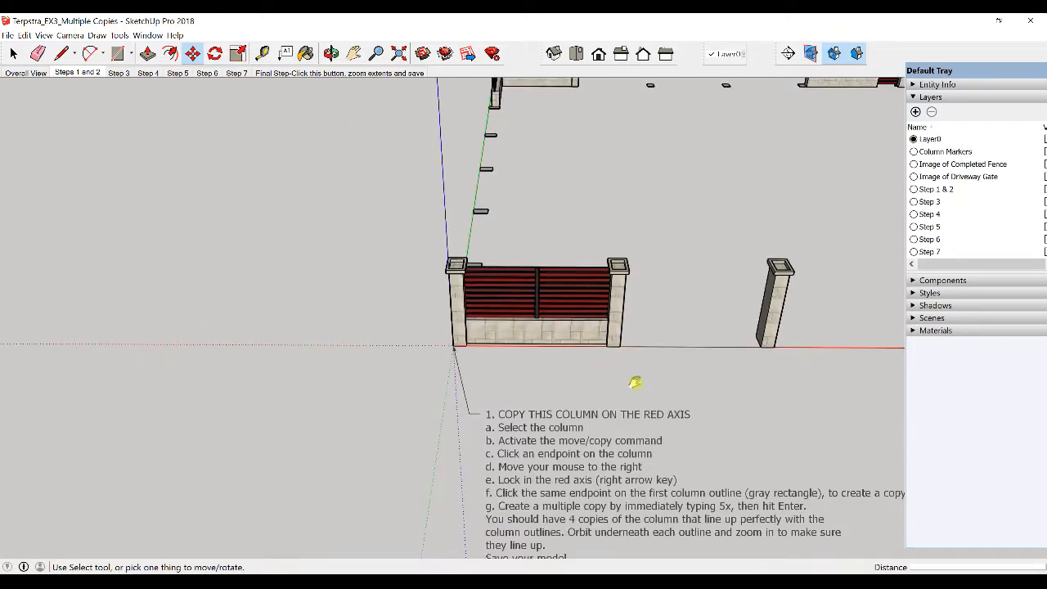
{"action": "scroll", "coordinate": [475, 311], "scroll_direction": "down", "scroll_amount": 3}
{"action": "key", "text": "space"}
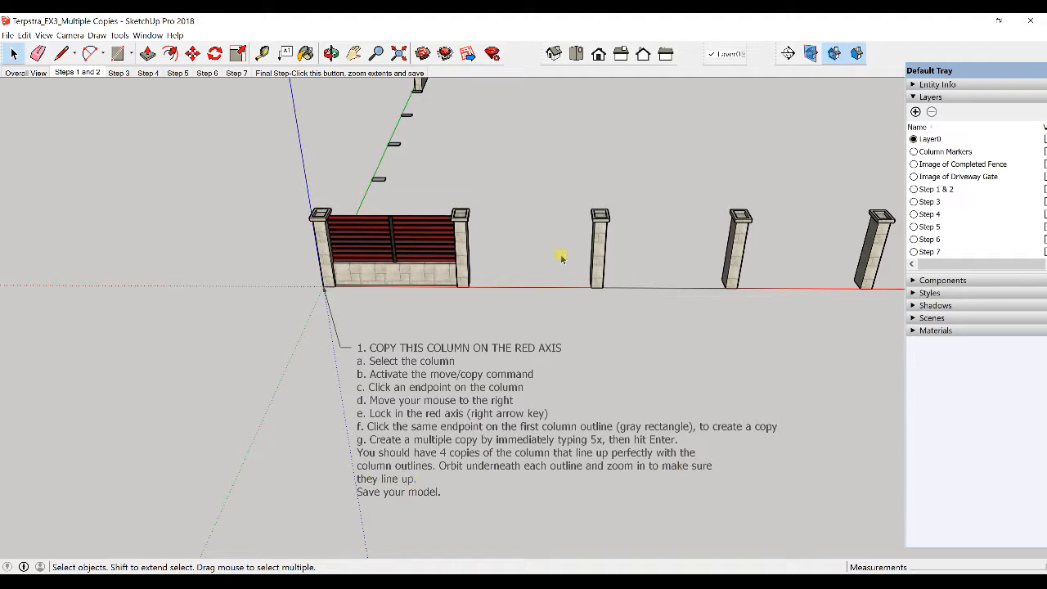
Step: Examine the column bases from underneath to check their alignment with the outlines along the red axis
{"action": "scroll", "coordinate": [562, 258], "scroll_direction": "up", "scroll_amount": 5}
{"action": "middle_click_drag", "start_coordinate": [259, 182], "coordinate": [276, 207]}
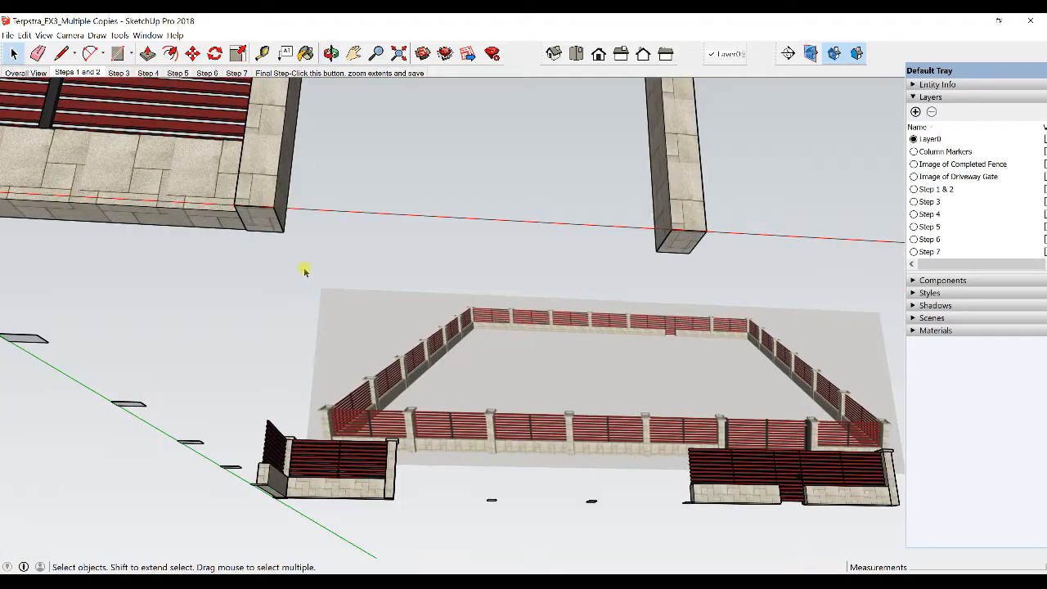
{"action": "middle_click_drag", "start_coordinate": [306, 292], "coordinate": [377, 358]}
{"action": "middle_click_drag", "start_coordinate": [385, 299], "coordinate": [458, 368]}
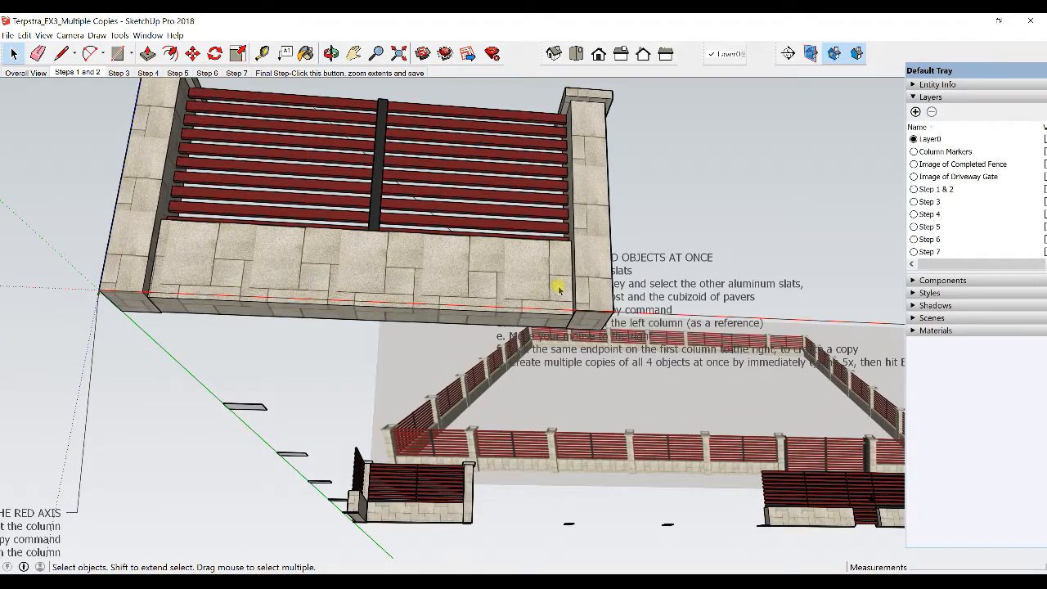
{"action": "scroll", "coordinate": [559, 295], "scroll_direction": "up", "scroll_amount": 3}
{"action": "middle_click_drag", "start_coordinate": [572, 297], "coordinate": [601, 318]}
{"action": "middle_click_drag", "start_coordinate": [557, 260], "coordinate": [594, 229]}
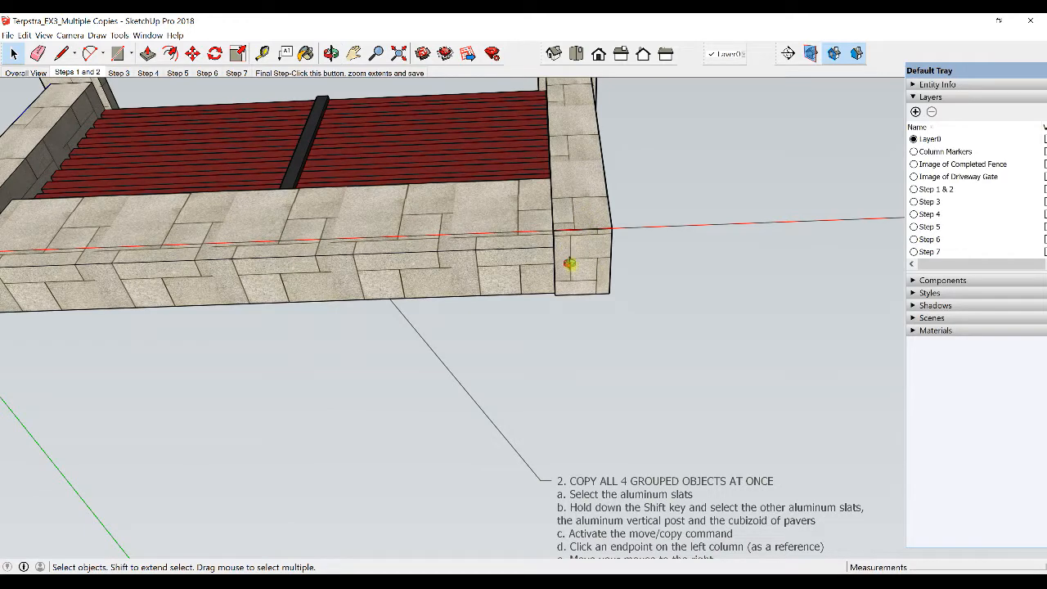
{"action": "middle_click_drag", "start_coordinate": [310, 292], "coordinate": [786, 341]}
{"action": "middle_click_drag", "start_coordinate": [551, 349], "coordinate": [499, 286]}
{"action": "scroll", "coordinate": [490, 277], "scroll_direction": "down", "scroll_amount": 2}
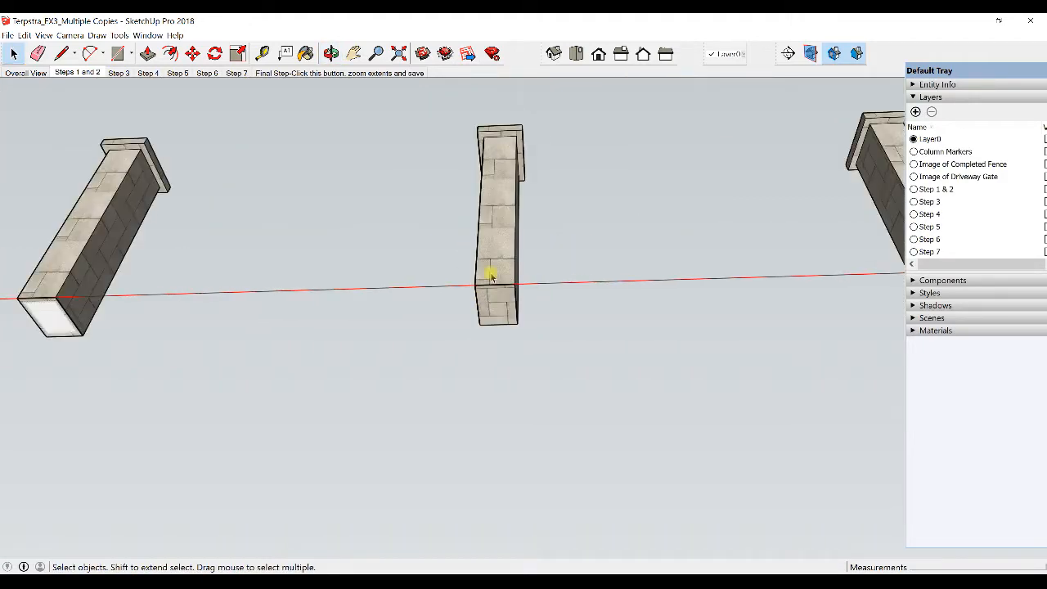
{"action": "scroll", "coordinate": [490, 276], "scroll_direction": "down", "scroll_amount": 2}
Step: Restore the Steps 1 and 2 scene and select both aluminum slat groups, the vertical post and the paver base of the first fence section
{"action": "left_click", "coordinate": [72, 73]}
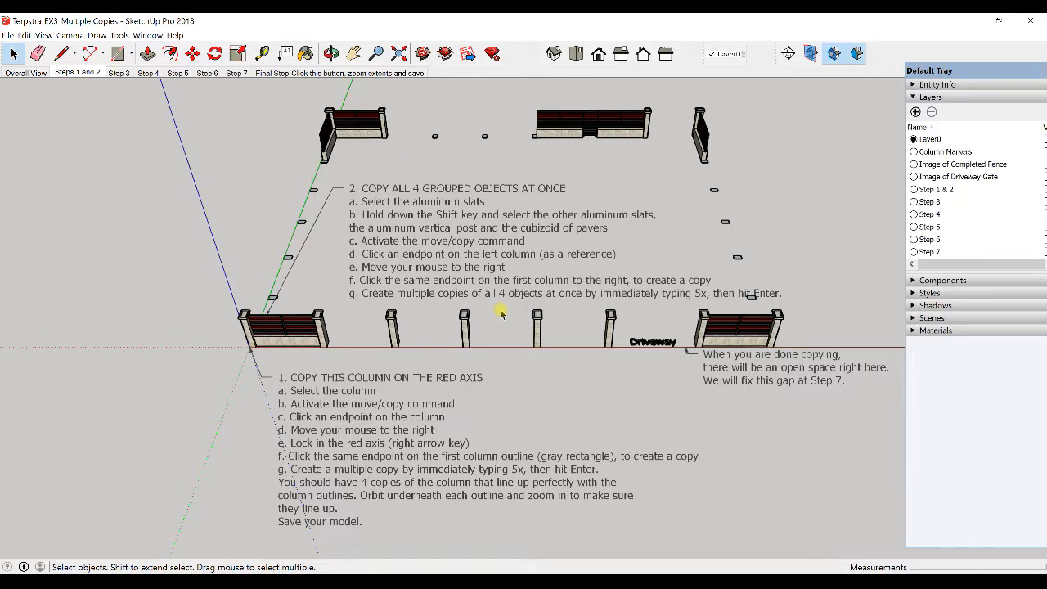
{"action": "scroll", "coordinate": [255, 325], "scroll_direction": "up", "scroll_amount": 5}
{"action": "scroll", "coordinate": [258, 327], "scroll_direction": "up", "scroll_amount": 4}
{"action": "left_click", "coordinate": [282, 322]}
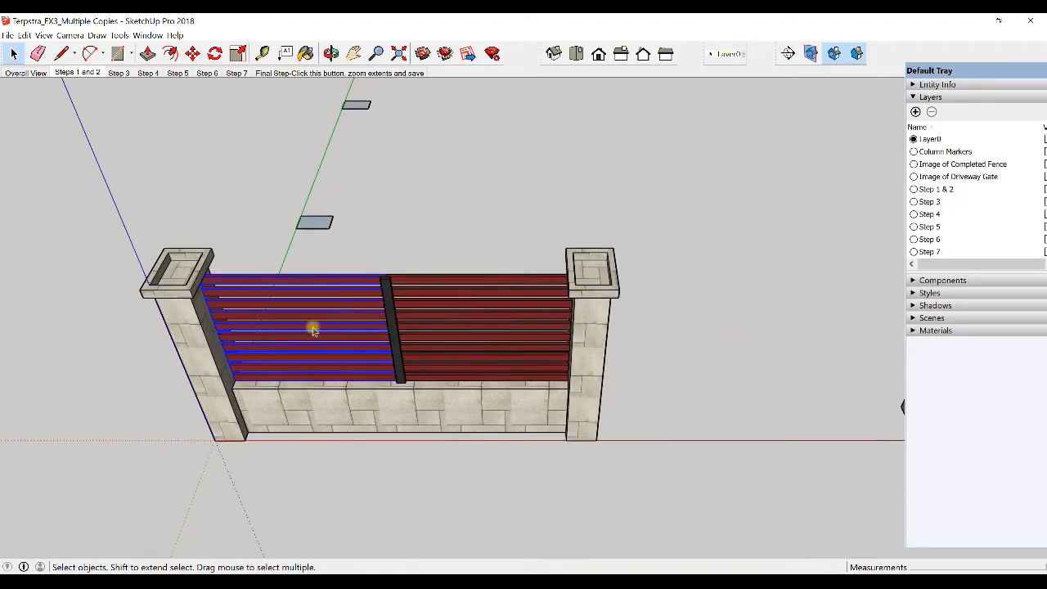
{"action": "middle_click_drag", "start_coordinate": [299, 277], "coordinate": [316, 290]}
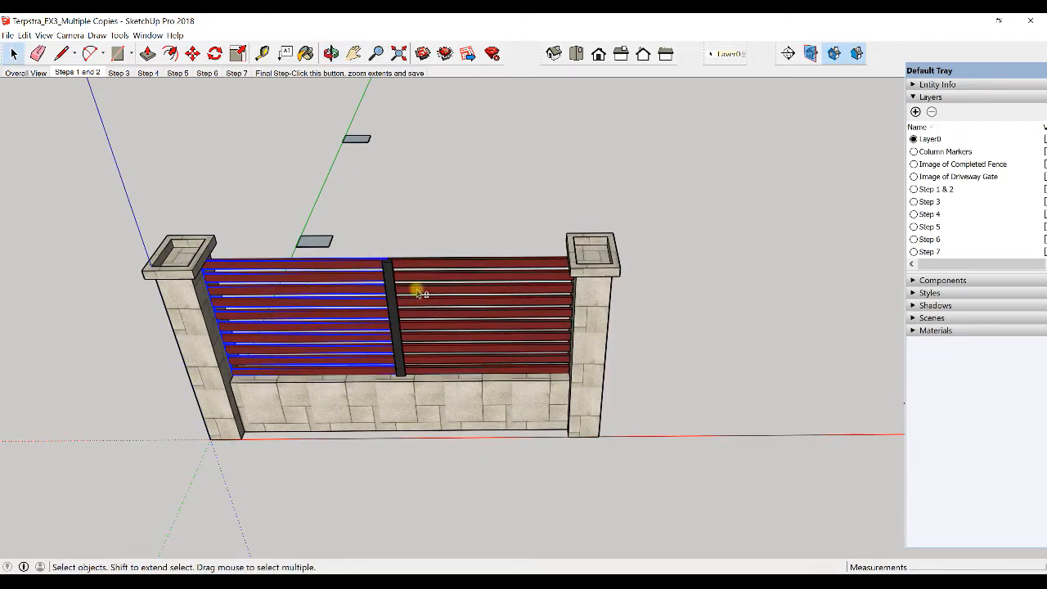
{"action": "left_click", "coordinate": [417, 292], "text": "ctrl"}
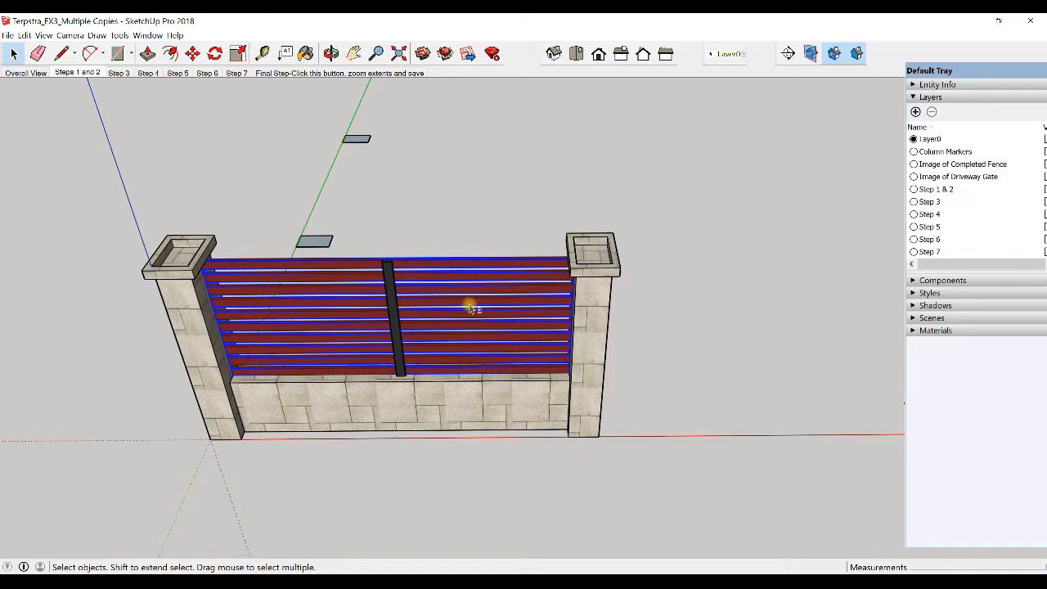
{"action": "left_click", "coordinate": [390, 285], "text": "ctrl"}
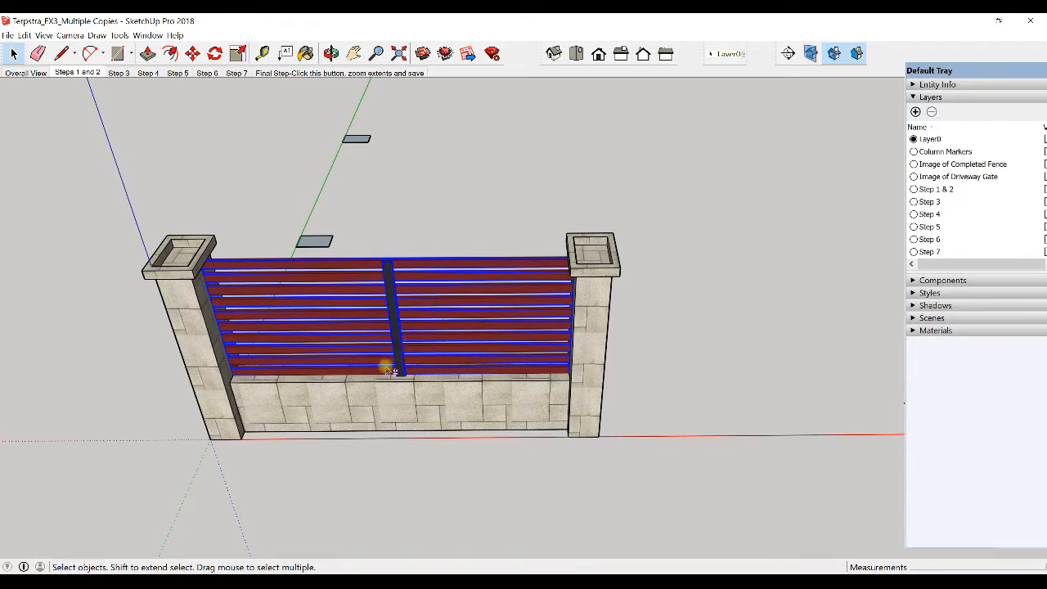
{"action": "left_click", "coordinate": [368, 405], "text": "ctrl"}
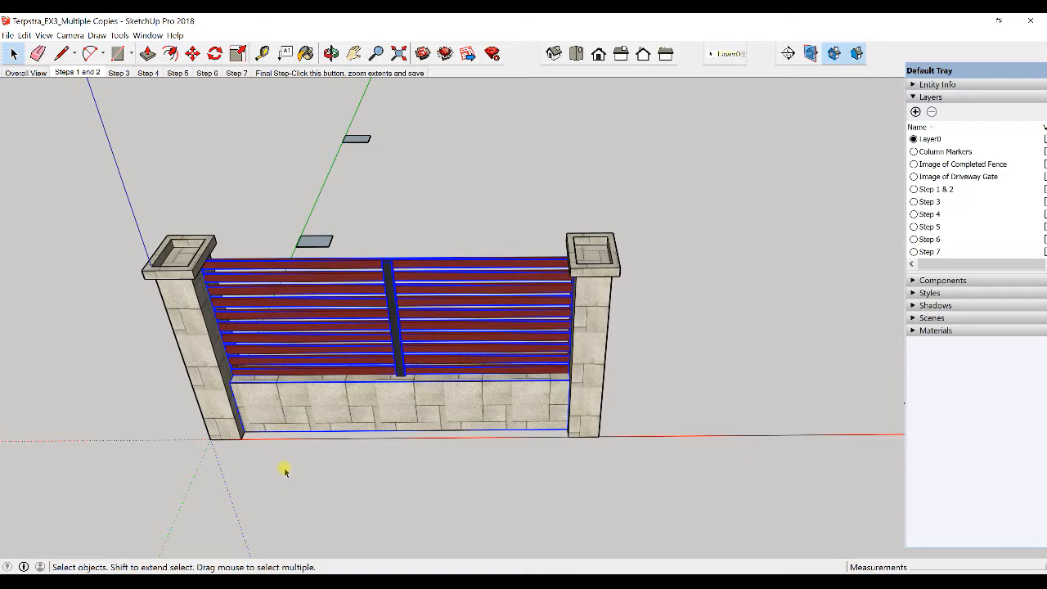
Step: Copy the selected fence section about 10' 11" along the red axis, from the origin column's base endpoint to the matching endpoint of the second column
{"action": "key", "text": "m"}
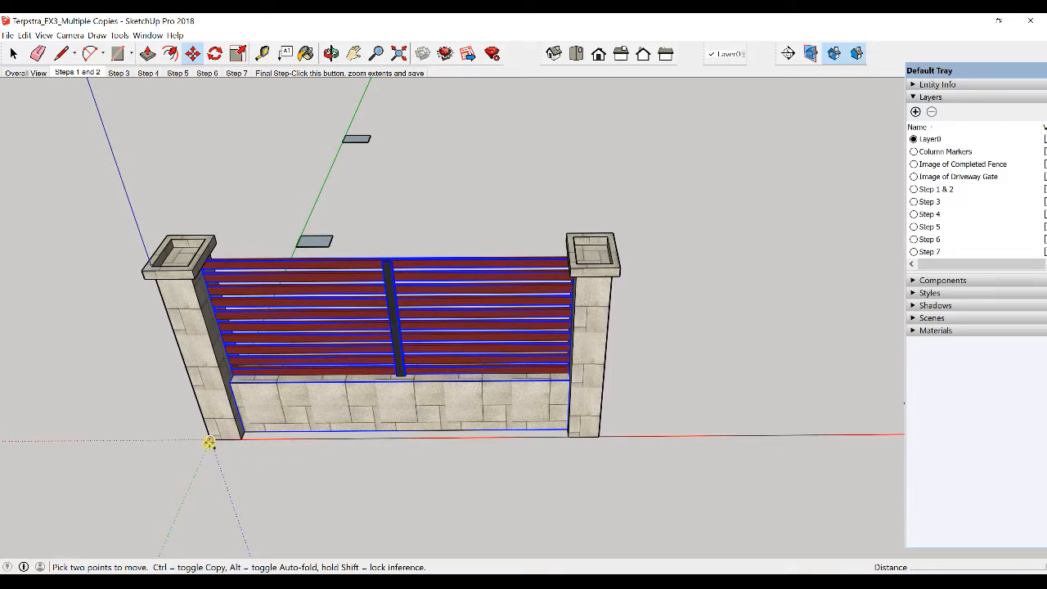
{"action": "left_click", "coordinate": [210, 443]}
{"action": "key", "text": "ctrl"}
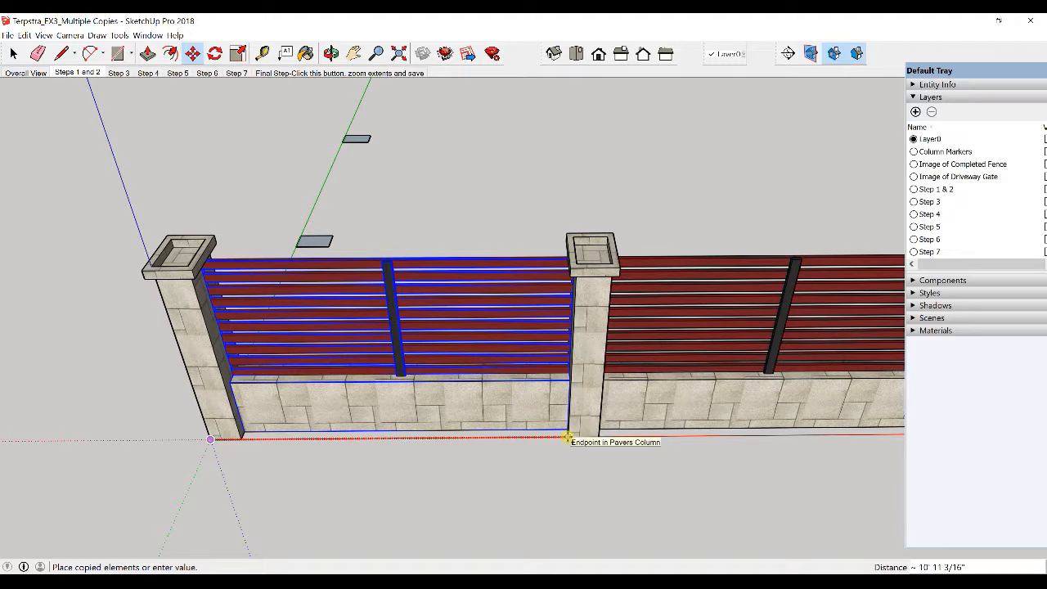
{"action": "left_click", "coordinate": [568, 438]}
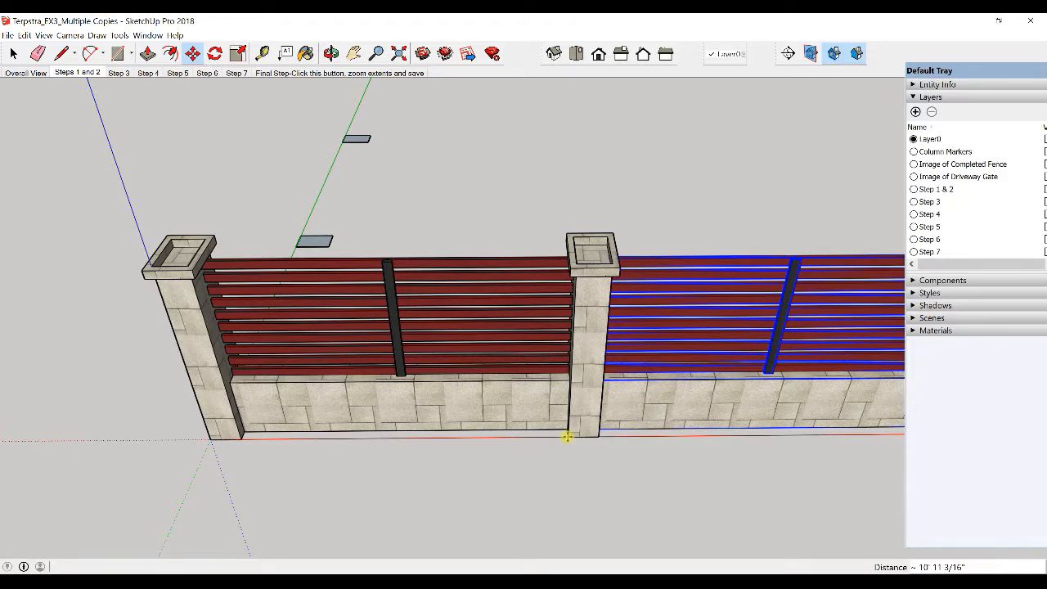
Step: Multiply the fence section copy into a 5x array along the front row and leave the Move command
{"action": "type", "text": "5x"}
{"action": "key", "text": "Return"}
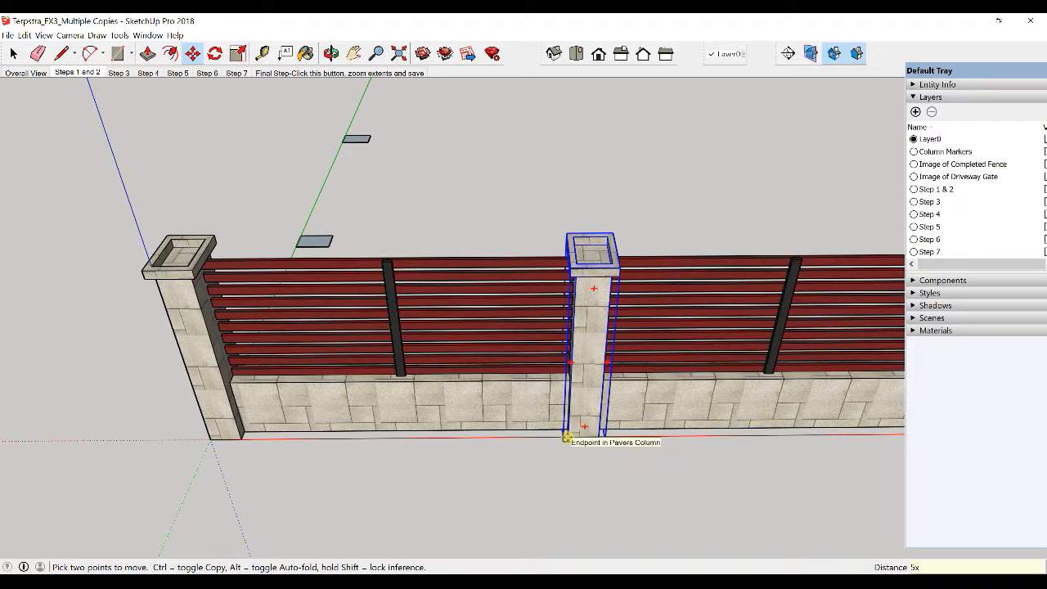
{"action": "key", "text": "space"}
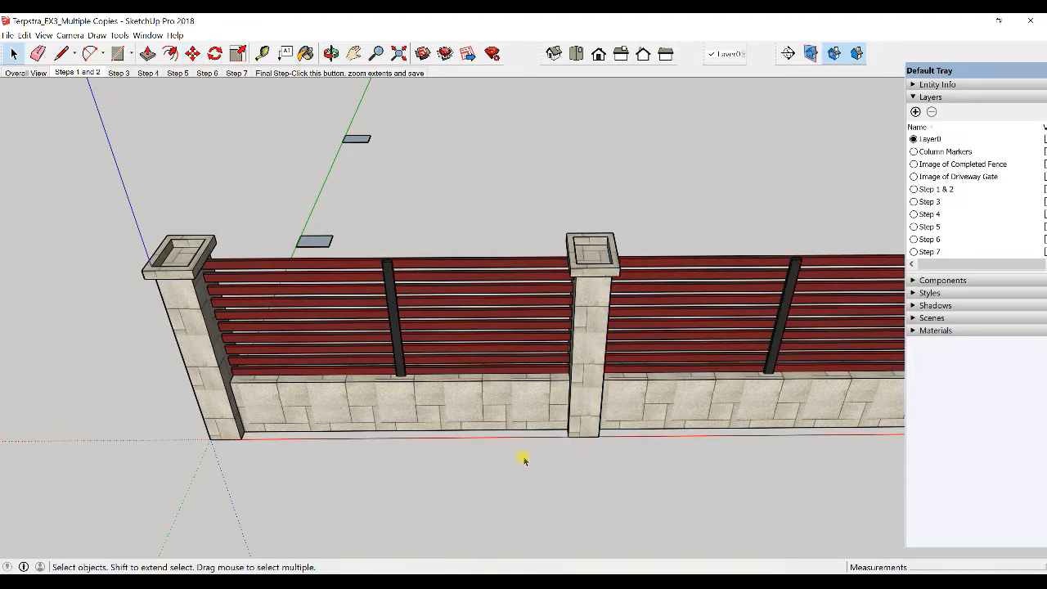
Step: Inspect the copied fence sections along the front row, both up close and within the full model extents
{"action": "scroll", "coordinate": [524, 460], "scroll_direction": "down", "scroll_amount": 5}
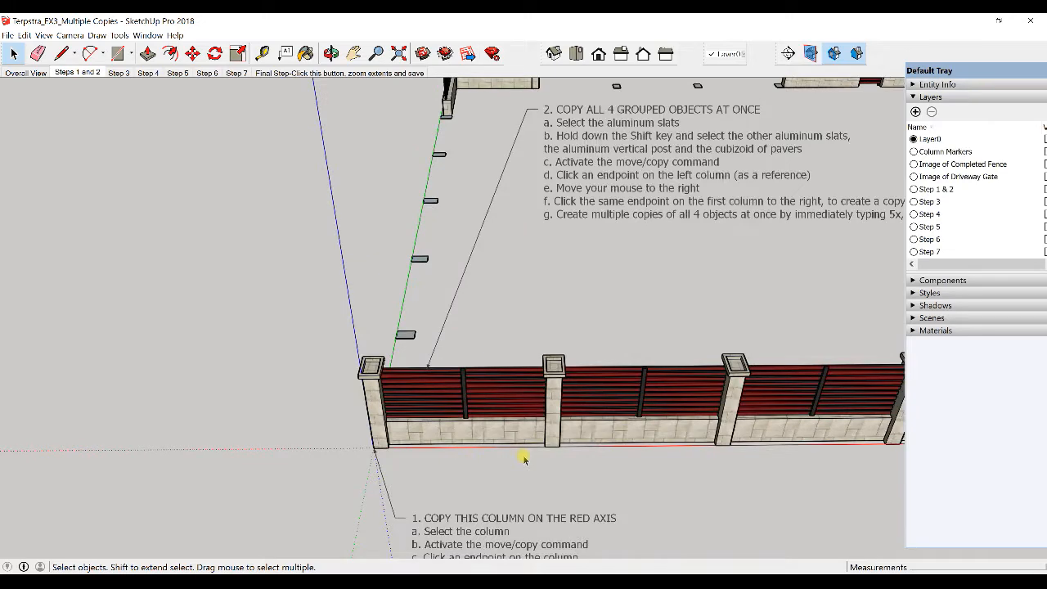
{"action": "scroll", "coordinate": [525, 459], "scroll_direction": "up", "scroll_amount": 8}
{"action": "scroll", "coordinate": [556, 472], "scroll_direction": "down", "scroll_amount": 6}
{"action": "scroll", "coordinate": [556, 472], "scroll_direction": "up", "scroll_amount": 2}
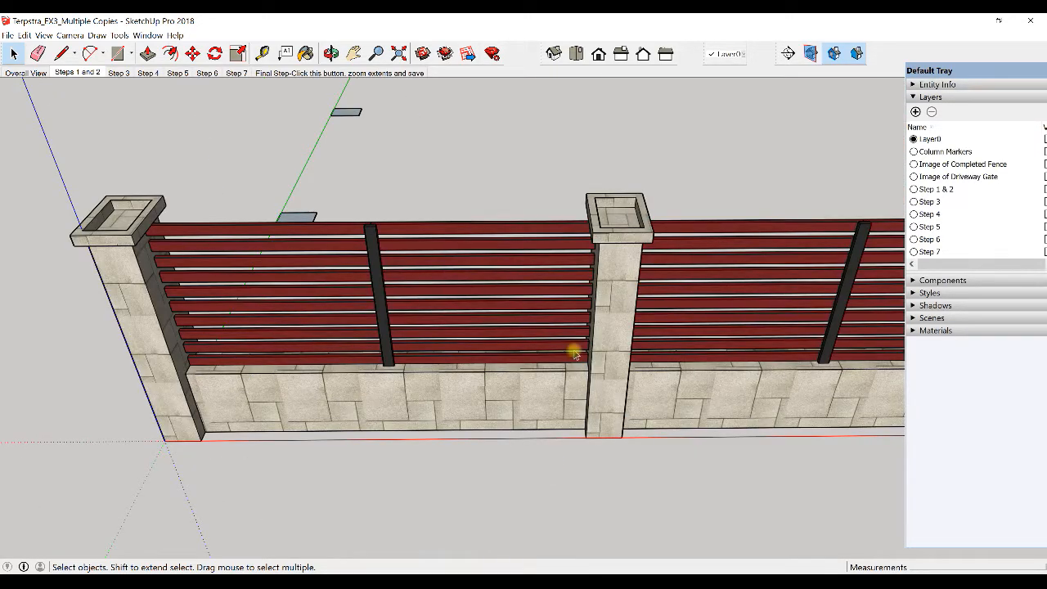
{"action": "left_click", "coordinate": [399, 54]}
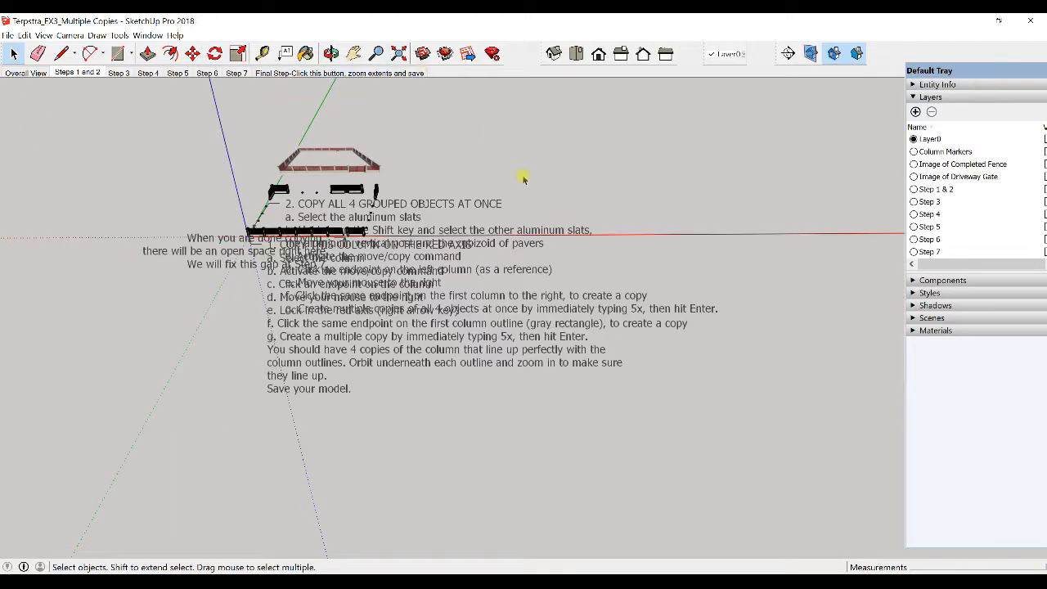
{"action": "scroll", "coordinate": [218, 209], "scroll_direction": "up", "scroll_amount": 6}
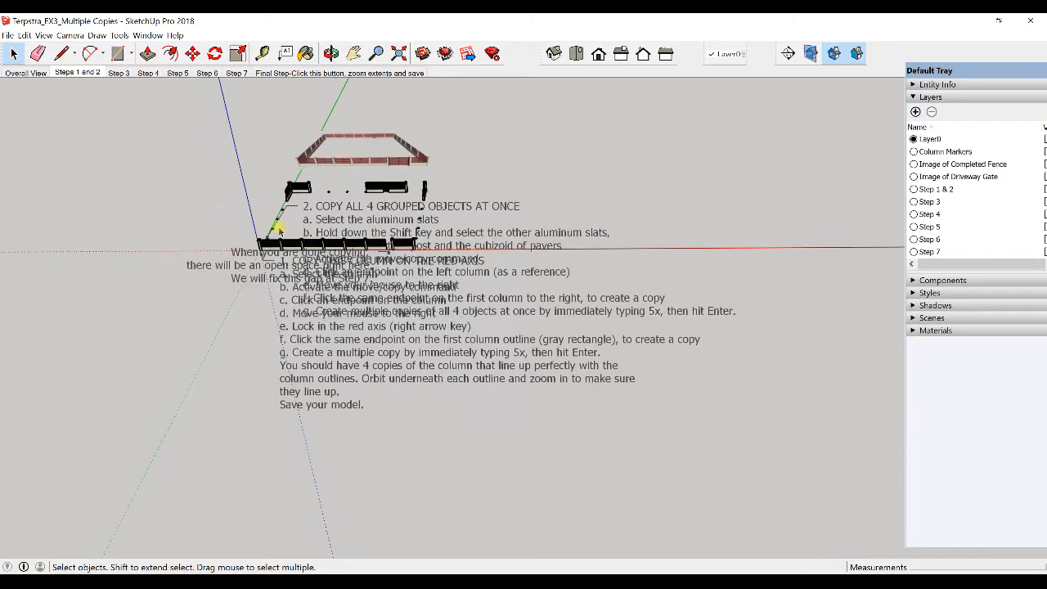
Step: Examine the copied front row and the note about the open gap before its last fence section
{"action": "scroll", "coordinate": [462, 265], "scroll_direction": "up", "scroll_amount": 3}
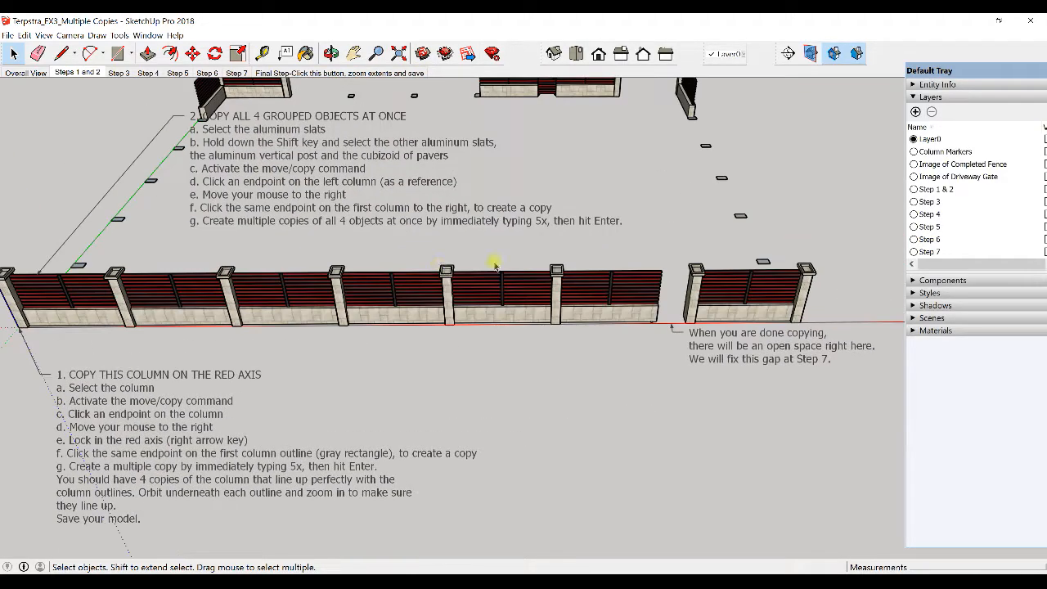
{"action": "middle_click_drag", "start_coordinate": [437, 266], "coordinate": [495, 260]}
{"action": "middle_click_drag", "start_coordinate": [565, 320], "coordinate": [570, 298]}
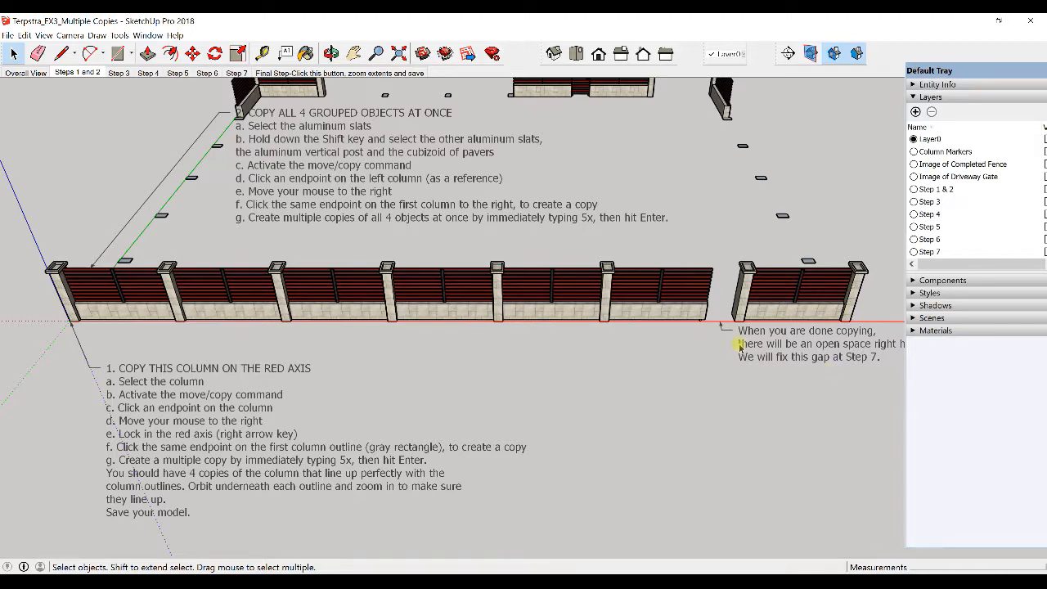
{"action": "middle_click_drag", "start_coordinate": [705, 337], "coordinate": [619, 341]}
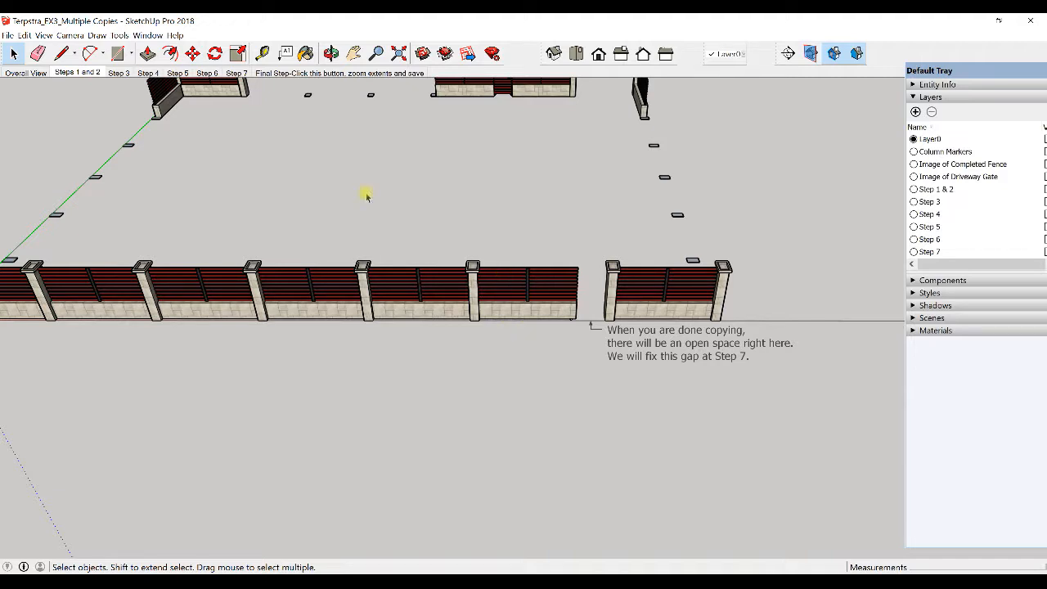
Step: Restore the Step 3 scene and examine the side's column markers and the fence section at its far end
{"action": "left_click", "coordinate": [119, 72]}
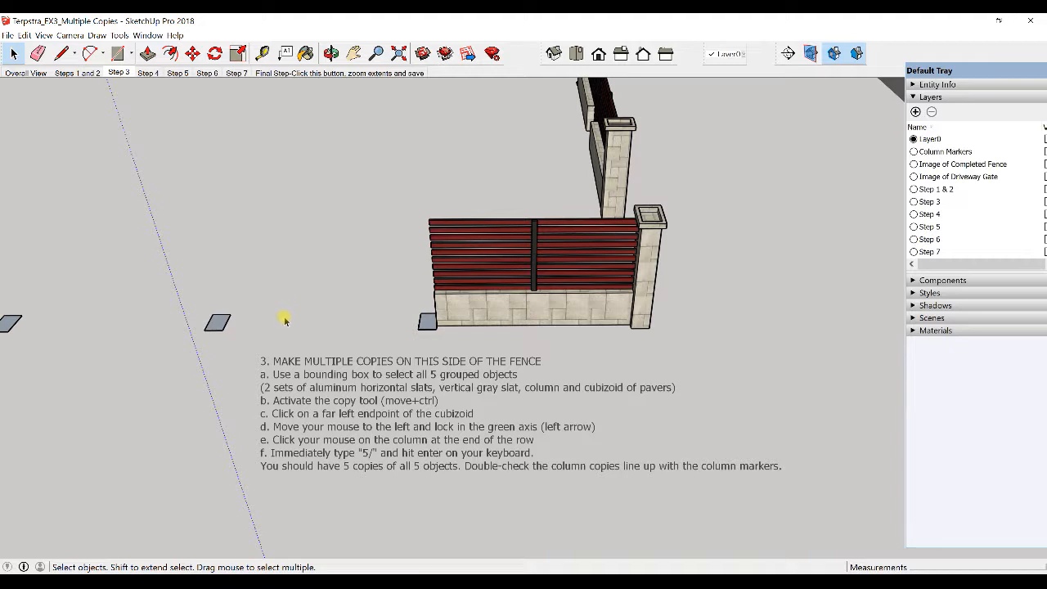
{"action": "middle_click_drag", "start_coordinate": [276, 330], "coordinate": [299, 320]}
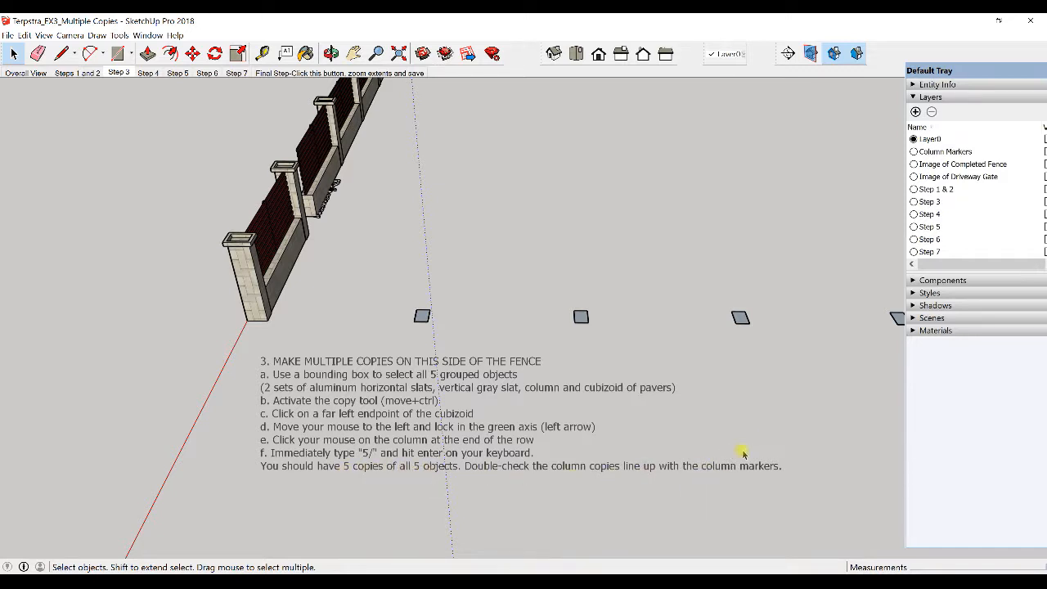
{"action": "middle_click_drag", "start_coordinate": [678, 341], "coordinate": [281, 363], "text": "shift"}
{"action": "middle_click_drag", "start_coordinate": [695, 367], "coordinate": [561, 365], "text": "shift"}
{"action": "middle_click_drag", "start_coordinate": [611, 327], "coordinate": [617, 349]}
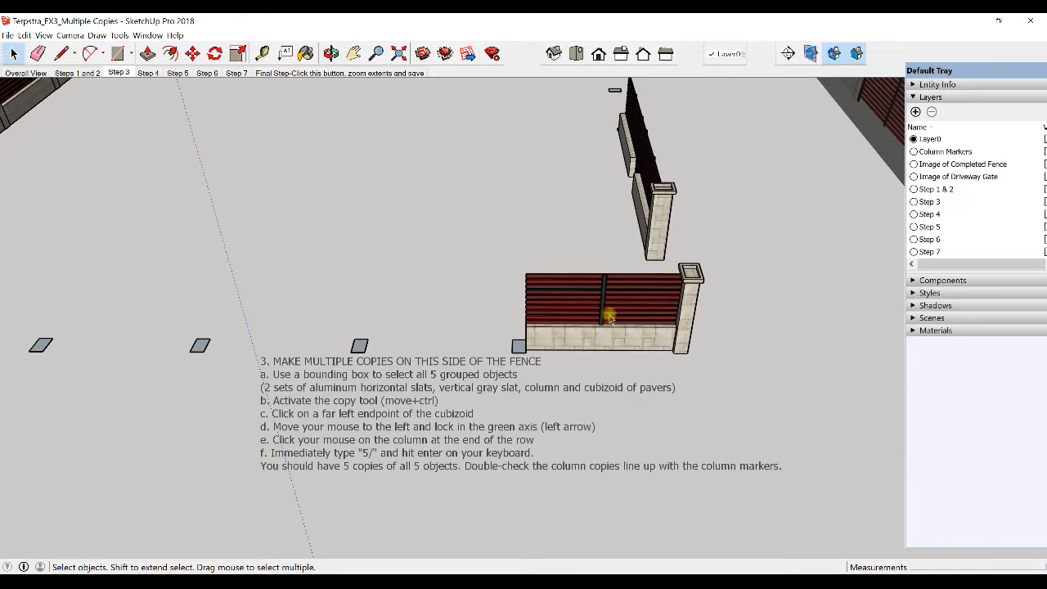
{"action": "scroll", "coordinate": [610, 319], "scroll_direction": "up", "scroll_amount": 2}
{"action": "middle_click_drag", "start_coordinate": [610, 335], "coordinate": [566, 226]}
{"action": "middle_click_drag", "start_coordinate": [566, 266], "coordinate": [564, 309]}
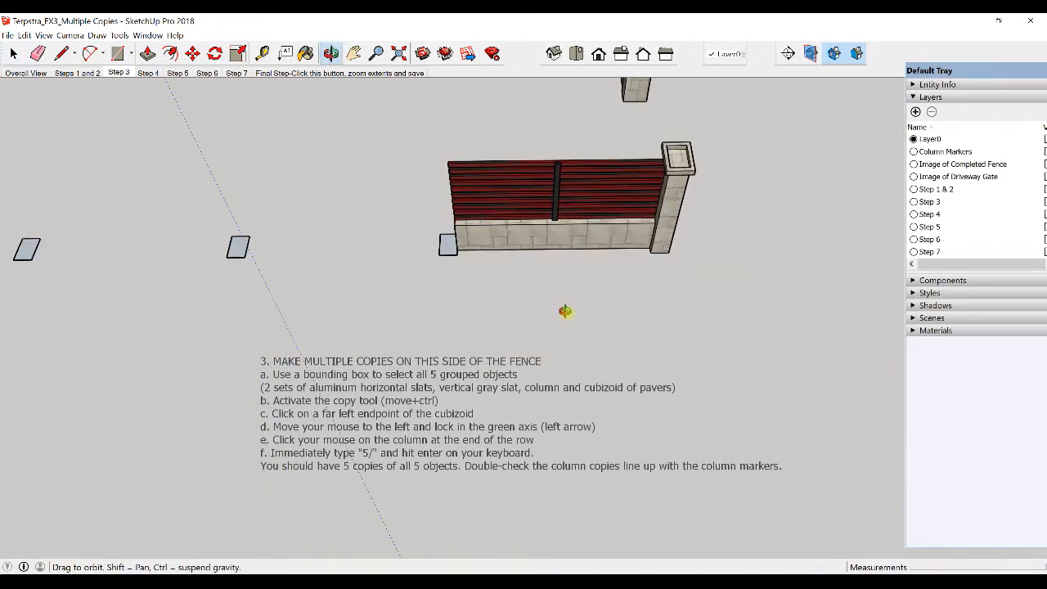
{"action": "middle_click_drag", "start_coordinate": [547, 212], "coordinate": [558, 291], "text": "shift"}
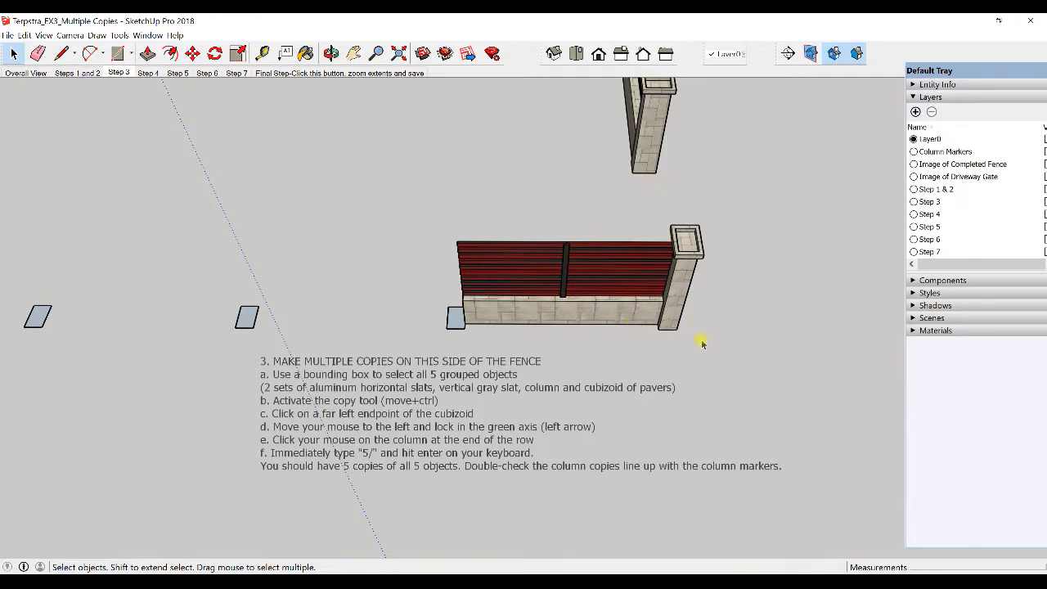
Step: Select the side fence section's column, both slat groups, vertical post and paver base one by one
{"action": "left_click", "coordinate": [674, 299]}
{"action": "left_click", "coordinate": [605, 264], "text": "shift"}
{"action": "left_click", "coordinate": [556, 270], "text": "shift"}
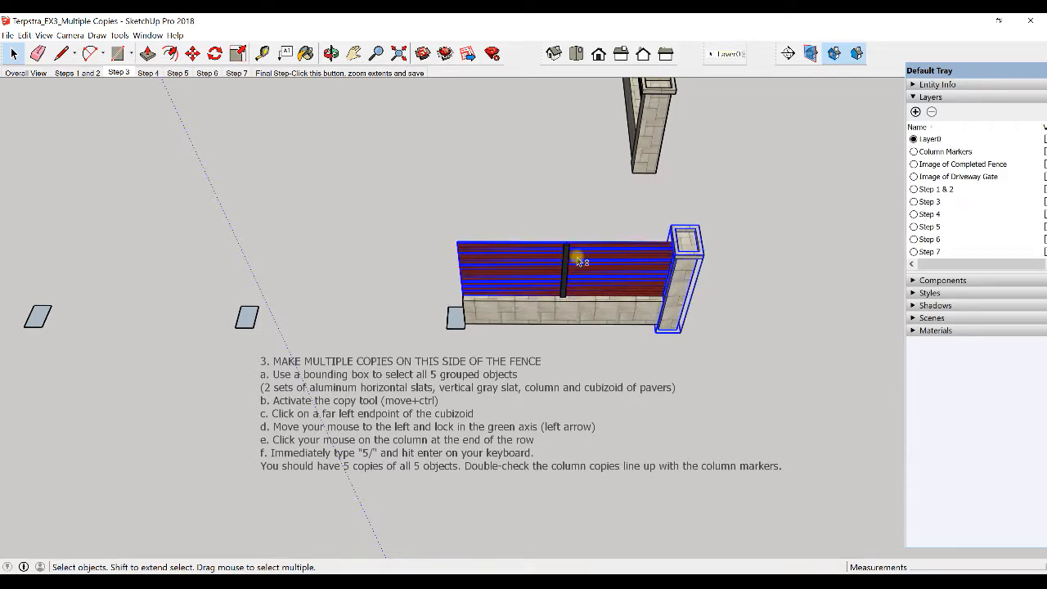
{"action": "left_click", "coordinate": [564, 282], "text": "shift"}
{"action": "left_click", "coordinate": [602, 317], "text": "shift"}
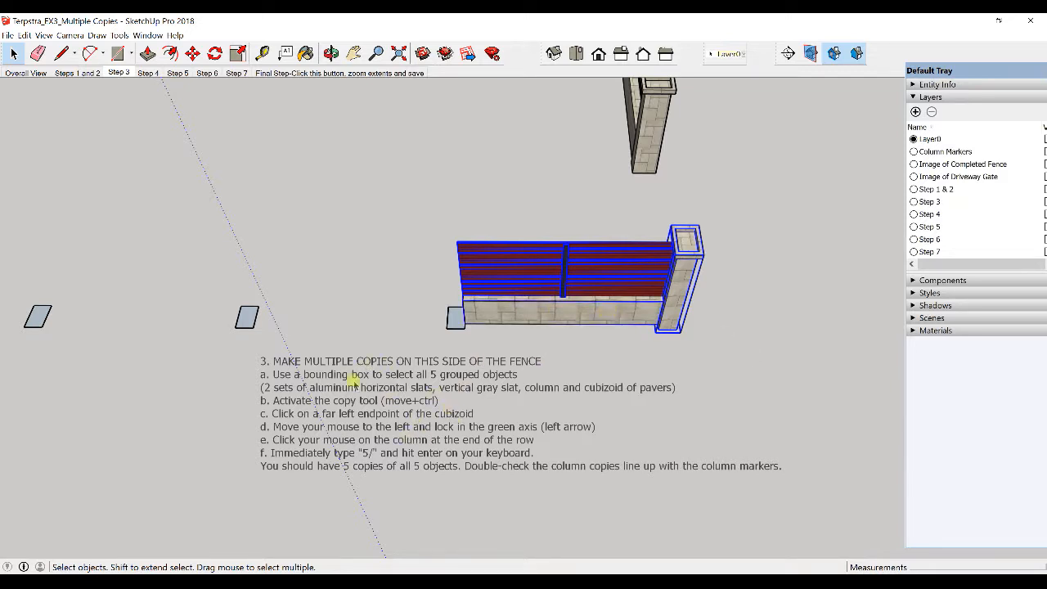
{"action": "left_click", "coordinate": [724, 359]}
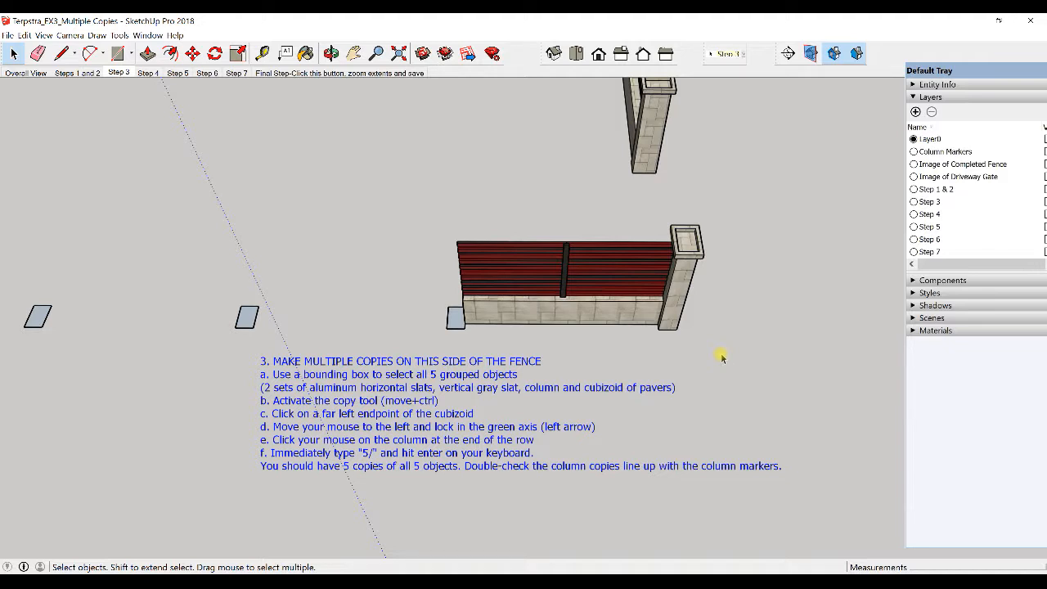
Step: Select all five grouped objects of the side fence section with a bounding box, and exclude the Step 3 instruction text
{"action": "left_click_drag", "start_coordinate": [721, 355], "coordinate": [551, 221]}
{"action": "left_click_drag", "start_coordinate": [552, 220], "coordinate": [552, 224]}
{"action": "left_click_drag", "start_coordinate": [553, 221], "coordinate": [554, 223]}
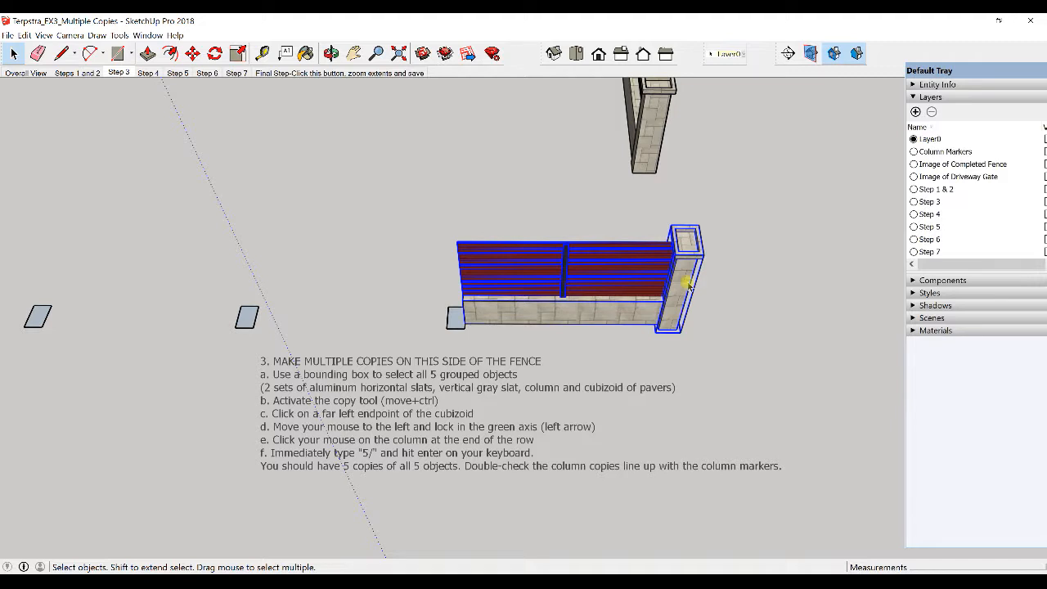
{"action": "left_click", "coordinate": [533, 360]}
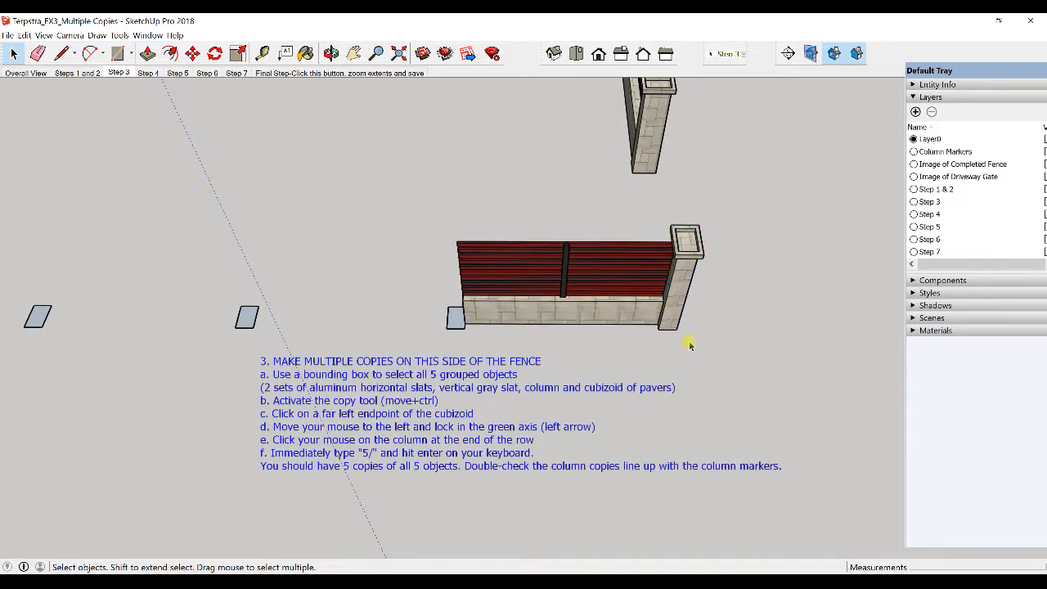
{"action": "left_click_drag", "start_coordinate": [692, 339], "coordinate": [548, 211]}
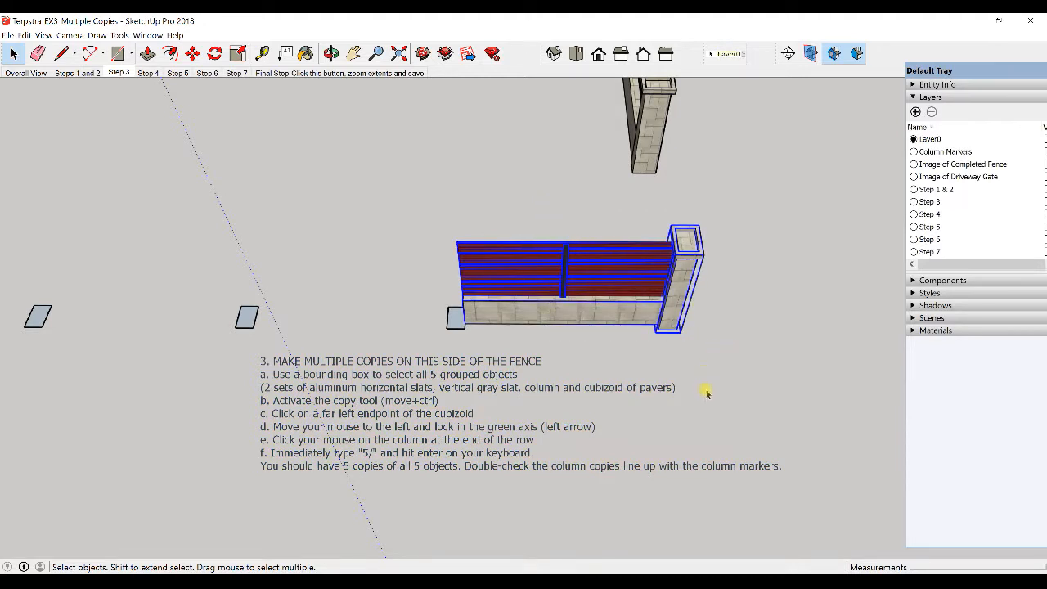
{"action": "left_click_drag", "start_coordinate": [774, 433], "coordinate": [480, 219]}
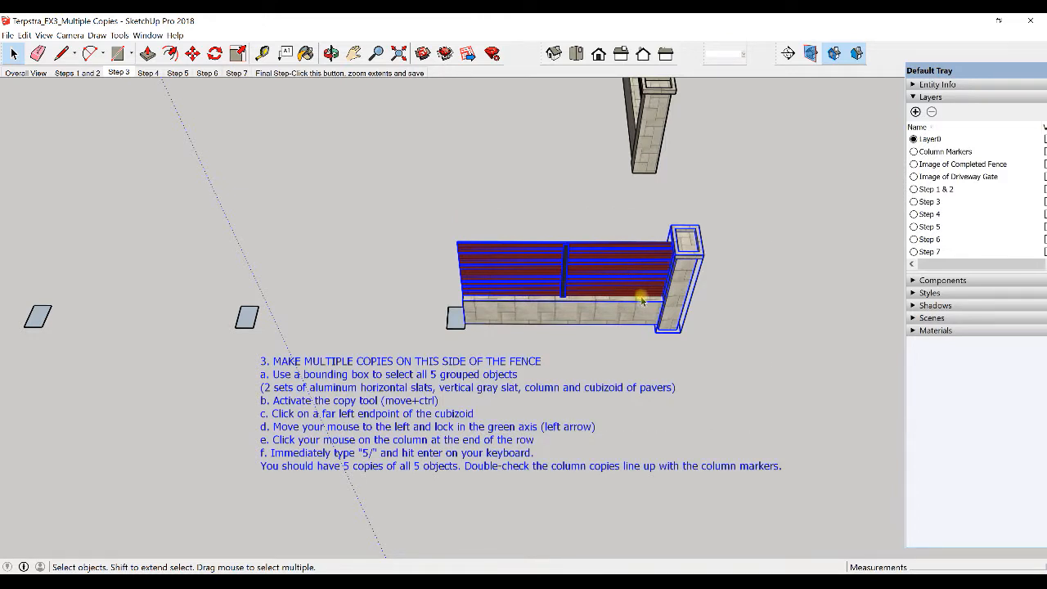
{"action": "left_click", "coordinate": [513, 362], "text": "shift"}
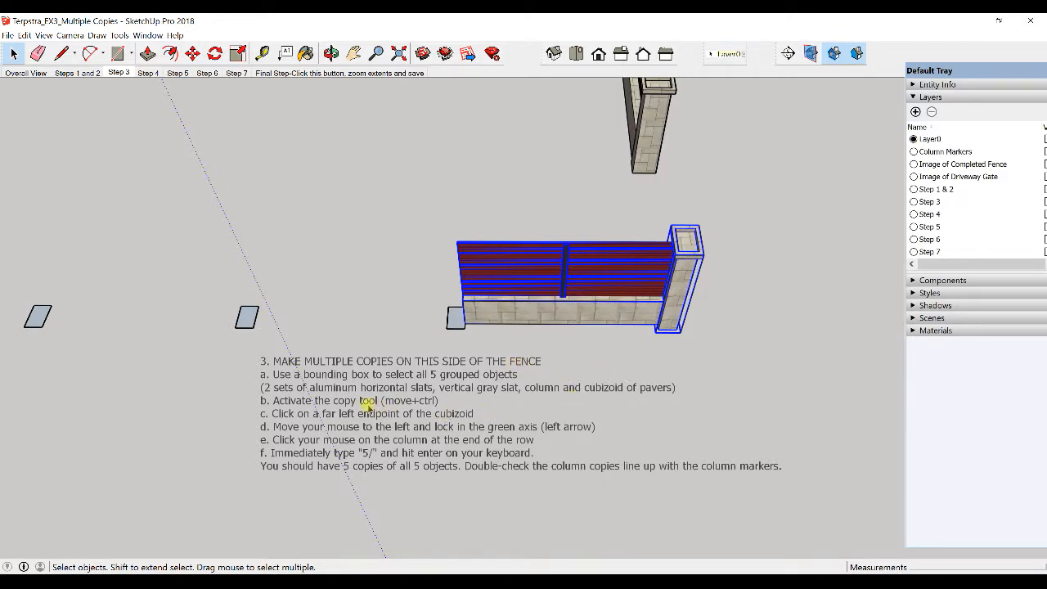
Step: Copy the selected objects about 54' 8" along the green axis, from the paver base's far bottom endpoint to the corner column's base endpoint
{"action": "key", "text": "m"}
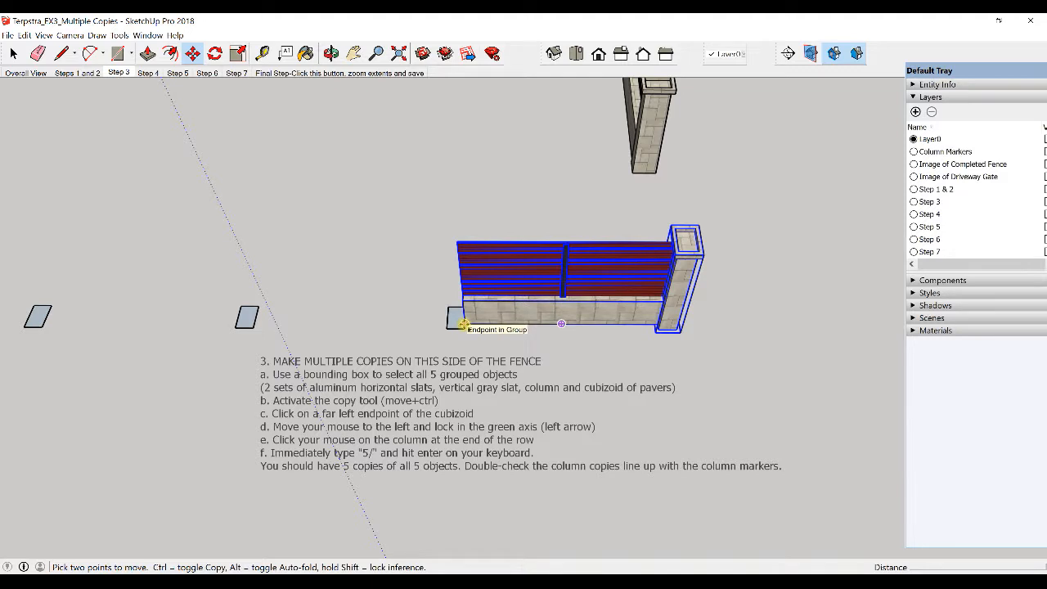
{"action": "left_click", "coordinate": [464, 324], "text": "ctrl"}
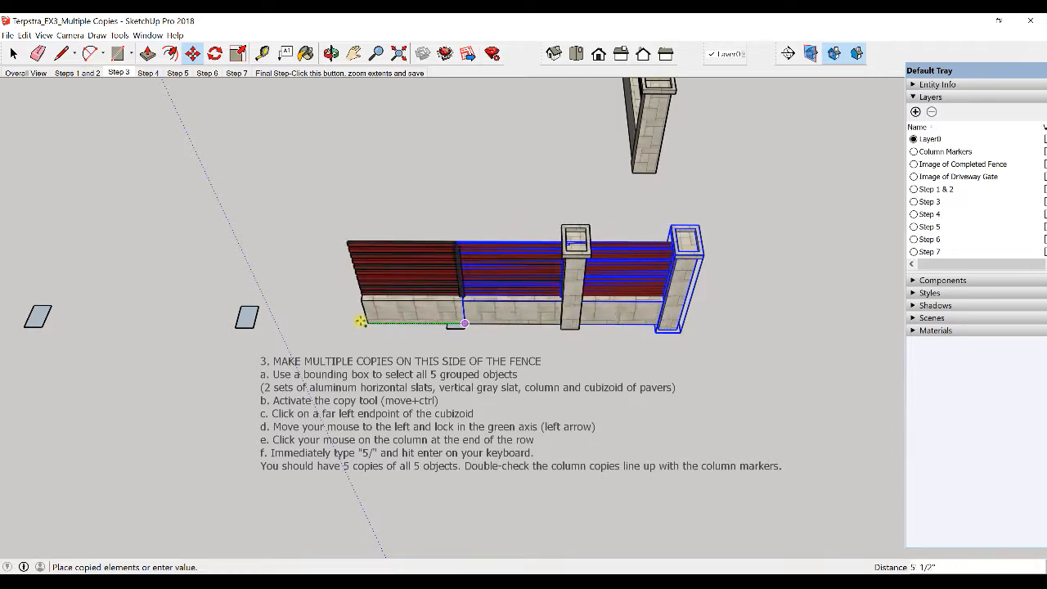
{"action": "middle_click_drag", "start_coordinate": [393, 324], "coordinate": [615, 308]}
{"action": "middle_click_drag", "start_coordinate": [205, 328], "coordinate": [486, 316]}
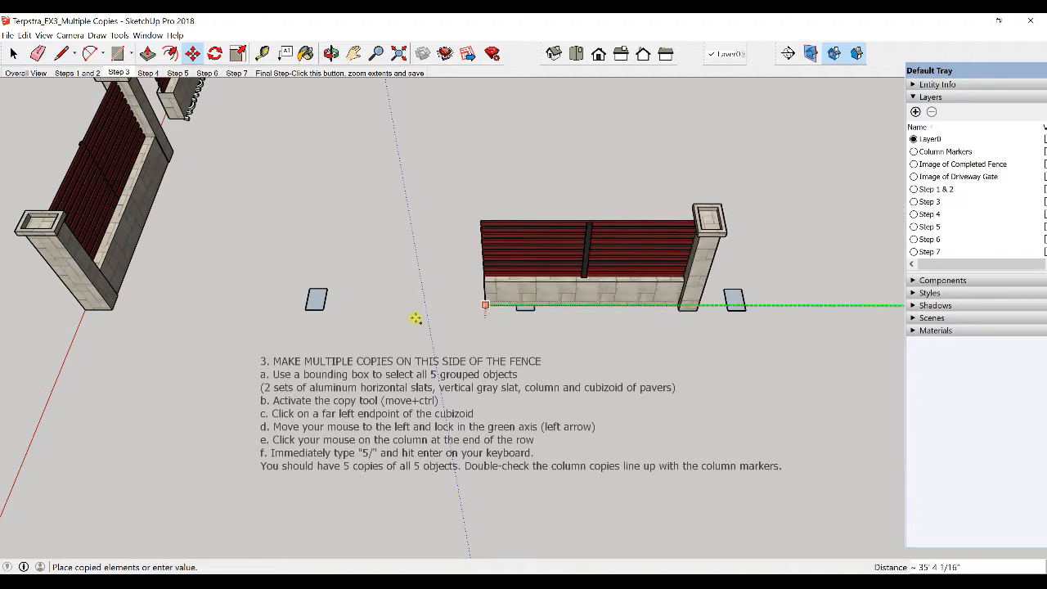
{"action": "middle_click_drag", "start_coordinate": [388, 315], "coordinate": [562, 311], "text": "shift"}
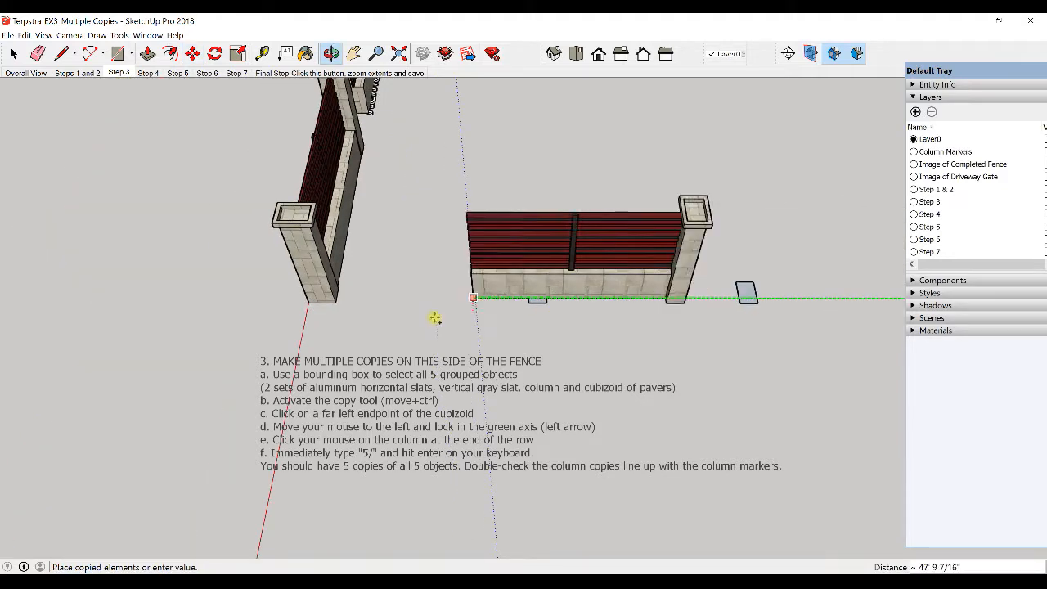
{"action": "mouse_move", "coordinate": [409, 309]}
{"action": "middle_mouse_down", "text": "shift"}
{"action": "mouse_move", "coordinate": [502, 316]}
{"action": "mouse_move", "coordinate": [415, 311]}
{"action": "middle_mouse_up", "text": "shift"}
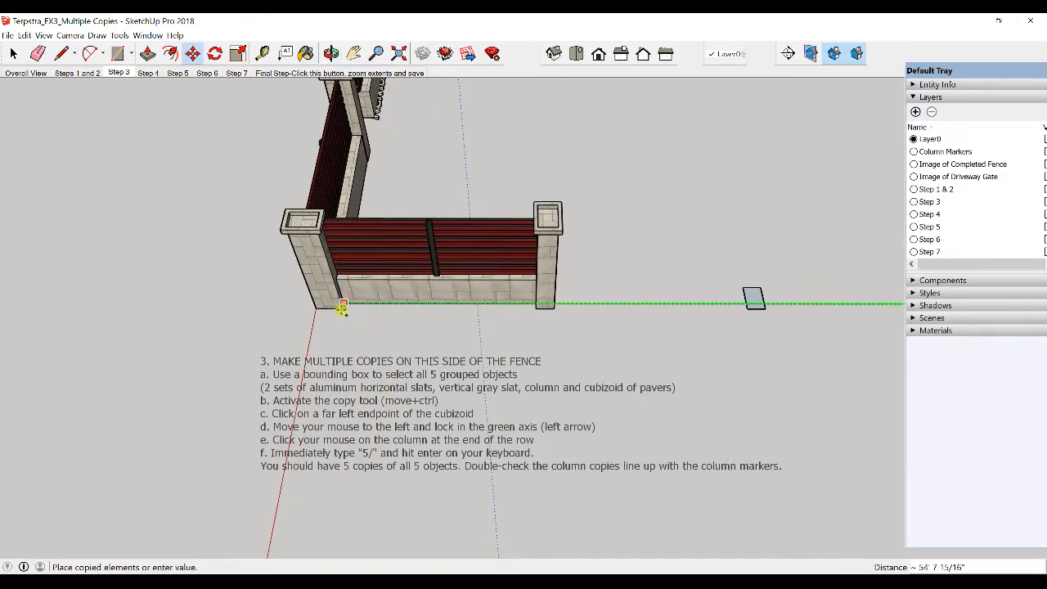
{"action": "scroll", "coordinate": [342, 309], "scroll_direction": "up", "scroll_amount": 5}
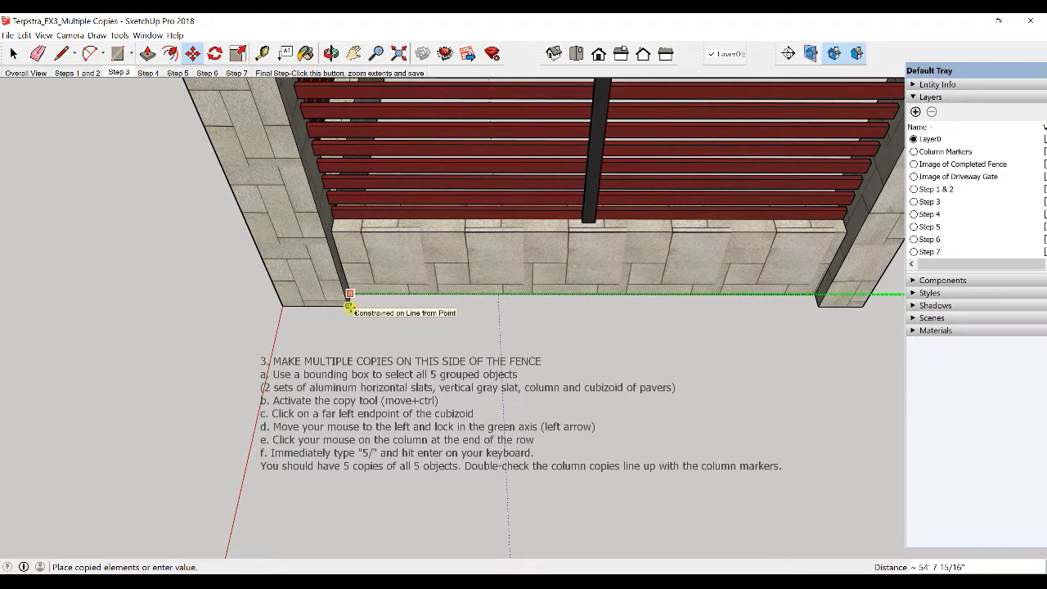
{"action": "scroll", "coordinate": [349, 307], "scroll_direction": "up", "scroll_amount": 3}
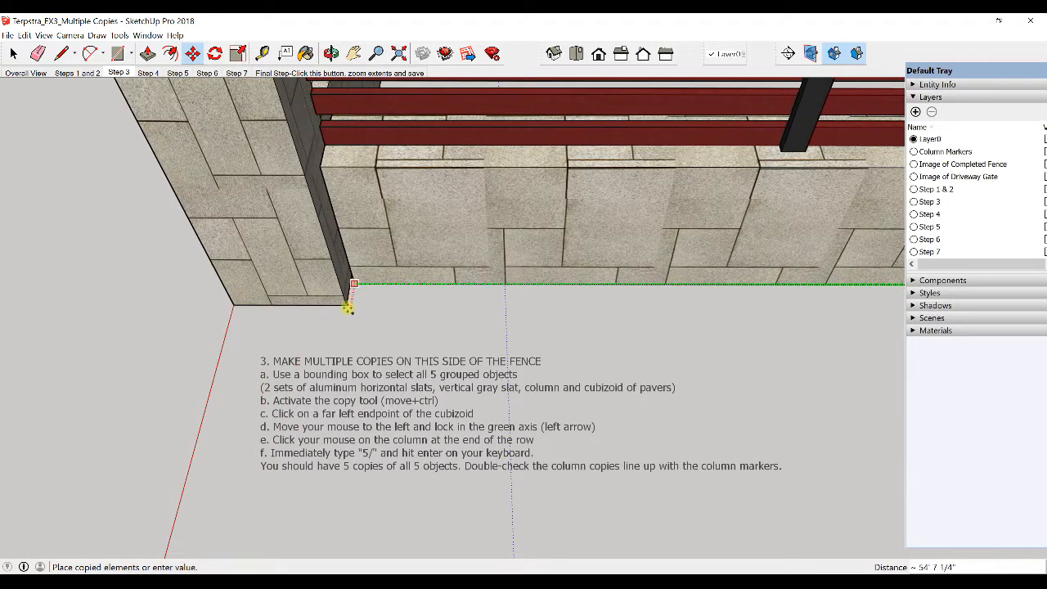
{"action": "left_click", "coordinate": [346, 307]}
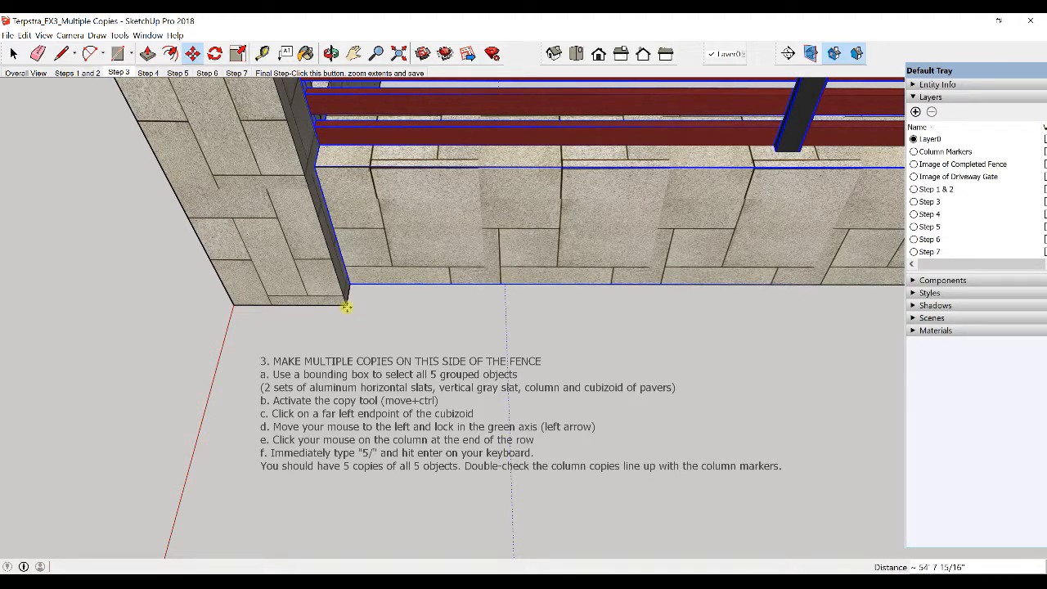
Step: Divide the copy distance with 5/ to fill the side with evenly spaced fence sections, and leave the Move command
{"action": "type", "text": "5/"}
{"action": "key", "text": "Return"}
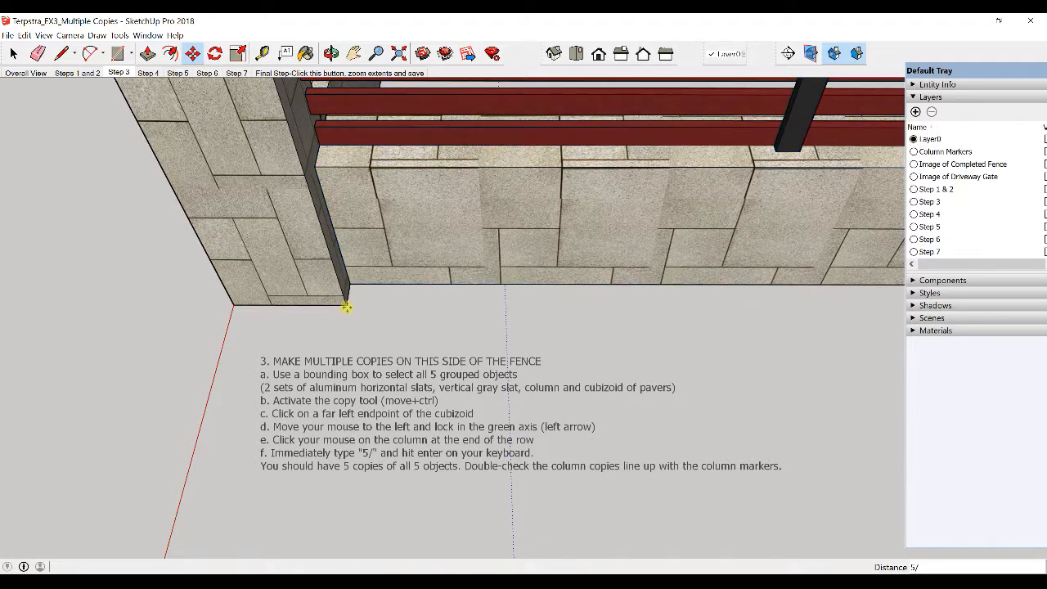
{"action": "key", "text": "space"}
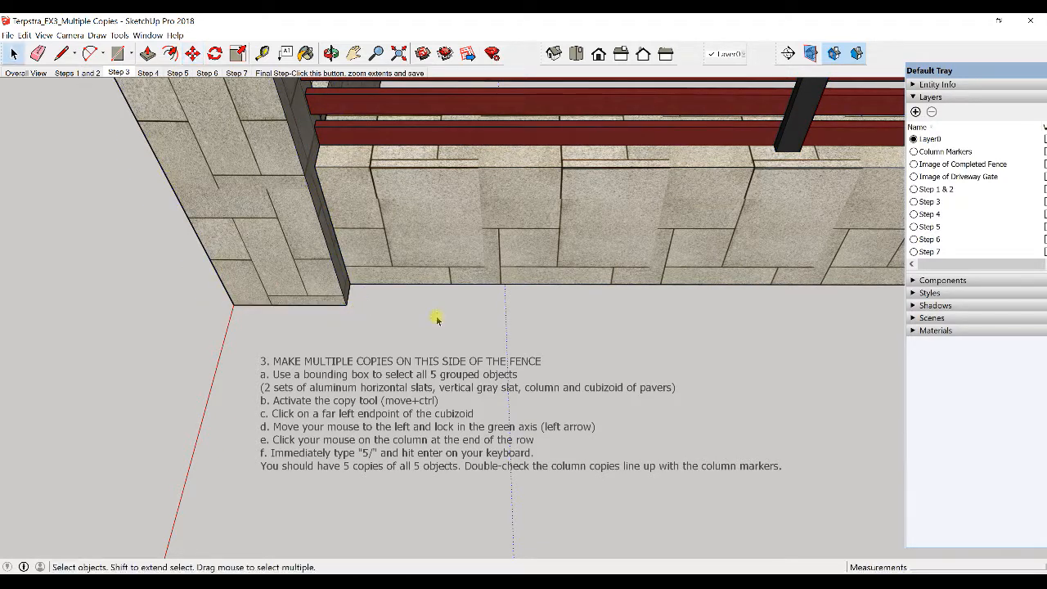
Step: Examine the complete row of fence sections along the green-axis side
{"action": "scroll", "coordinate": [436, 320], "scroll_direction": "down", "scroll_amount": 5}
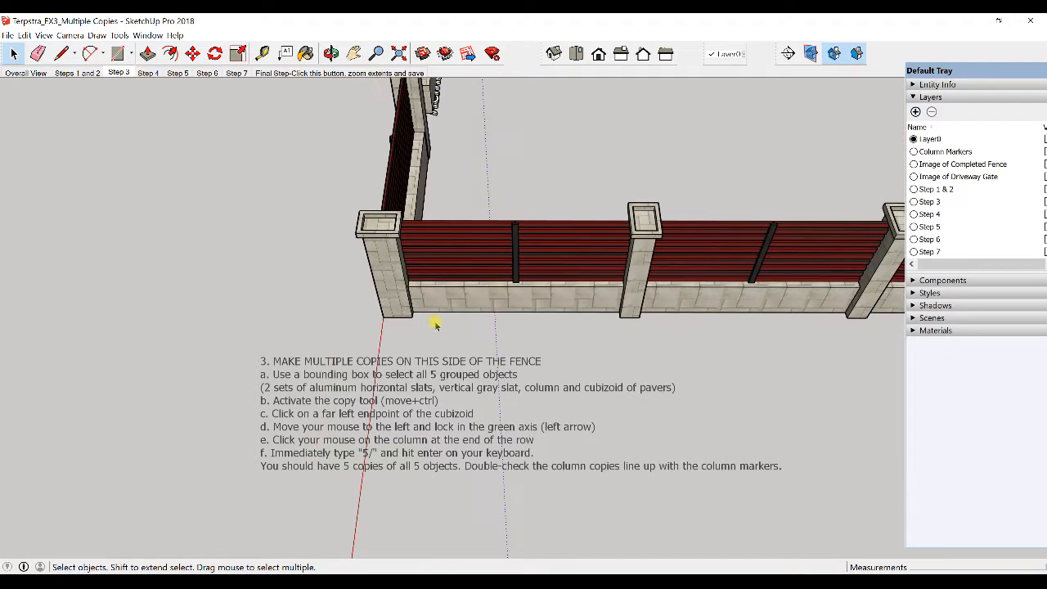
{"action": "scroll", "coordinate": [433, 326], "scroll_direction": "down", "scroll_amount": 4}
{"action": "middle_click_drag", "start_coordinate": [561, 320], "coordinate": [445, 330]}
{"action": "scroll", "coordinate": [423, 310], "scroll_direction": "down", "scroll_amount": 3}
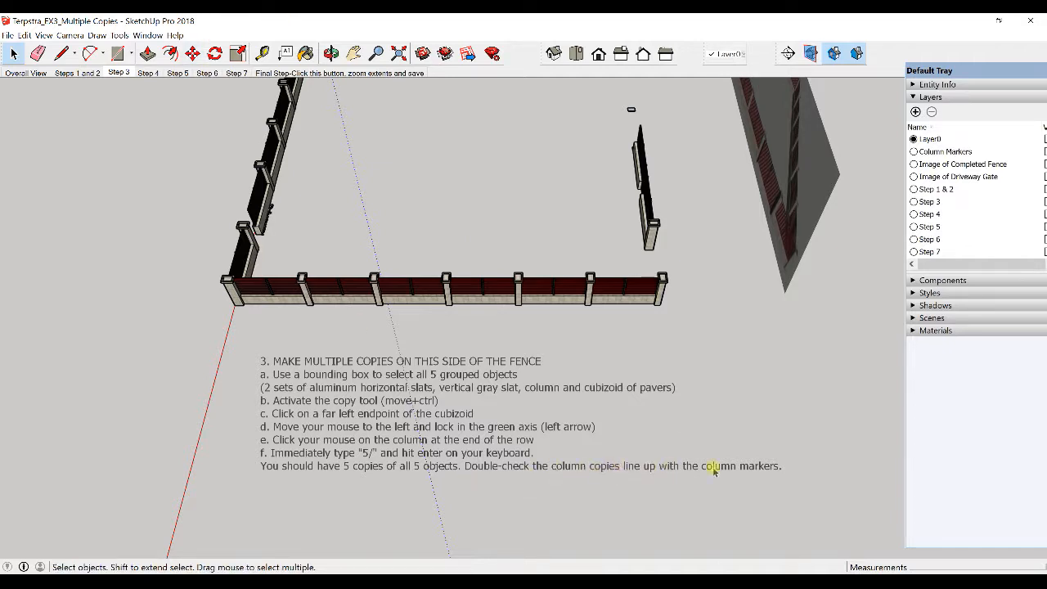
Step: Check from underneath whether the copied columns line up with the column markers on the green-axis side
{"action": "scroll", "coordinate": [294, 306], "scroll_direction": "up", "scroll_amount": 5}
{"action": "scroll", "coordinate": [286, 303], "scroll_direction": "up", "scroll_amount": 5}
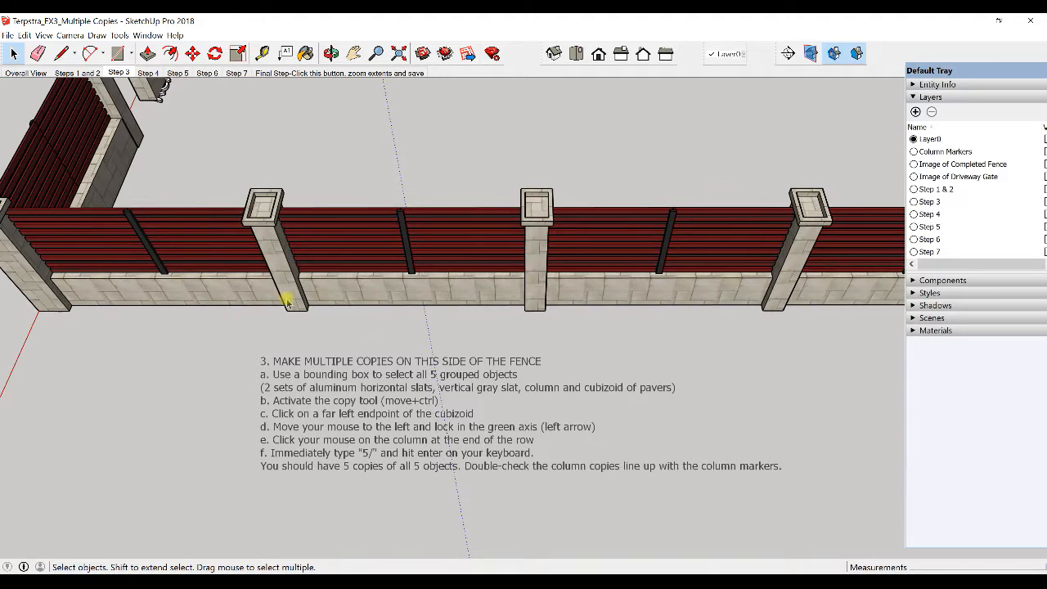
{"action": "middle_click_drag", "start_coordinate": [385, 384], "coordinate": [374, 111]}
{"action": "middle_click_drag", "start_coordinate": [403, 326], "coordinate": [360, 271]}
{"action": "scroll", "coordinate": [320, 160], "scroll_direction": "up", "scroll_amount": 8}
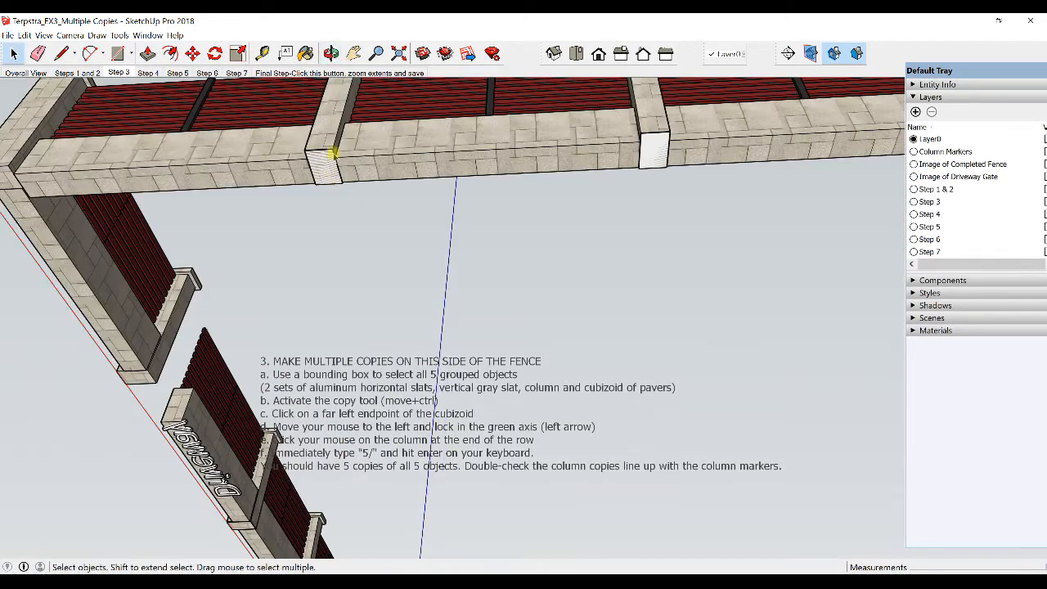
{"action": "middle_click_drag", "start_coordinate": [320, 158], "coordinate": [328, 180]}
{"action": "left_click", "coordinate": [327, 180]}
{"action": "scroll", "coordinate": [378, 196], "scroll_direction": "down", "scroll_amount": 1}
{"action": "mouse_move", "coordinate": [428, 195]}
{"action": "middle_mouse_down"}
{"action": "mouse_move", "coordinate": [498, 211]}
{"action": "mouse_move", "coordinate": [120, 237]}
{"action": "mouse_move", "coordinate": [554, 283]}
{"action": "mouse_move", "coordinate": [578, 245]}
{"action": "mouse_move", "coordinate": [416, 265]}
{"action": "mouse_move", "coordinate": [502, 241]}
{"action": "middle_mouse_up"}
{"action": "middle_click_drag", "start_coordinate": [666, 240], "coordinate": [627, 245]}
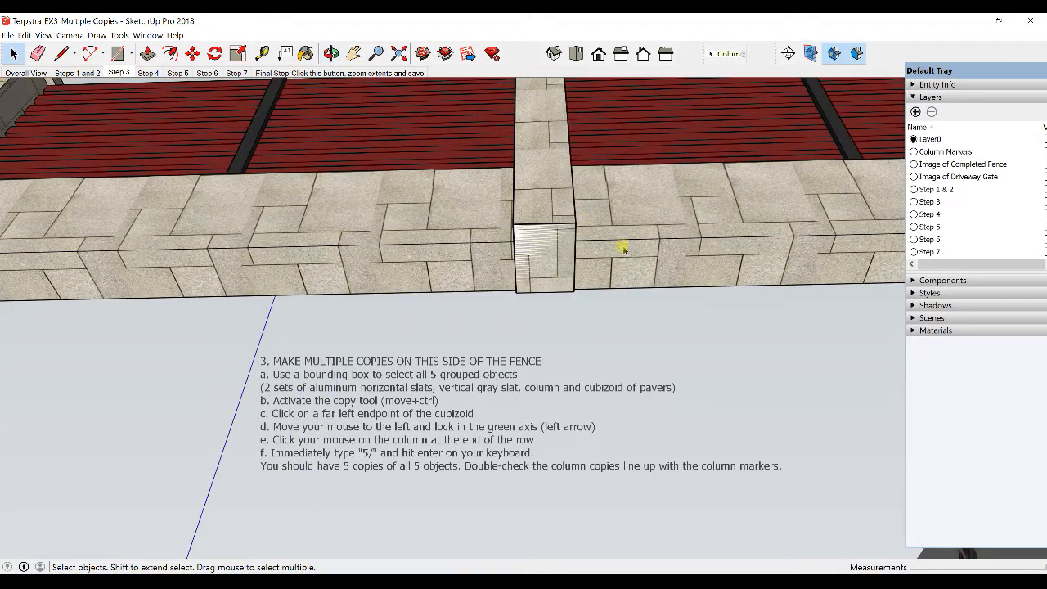
{"action": "scroll", "coordinate": [509, 280], "scroll_direction": "up", "scroll_amount": 1}
{"action": "middle_click_drag", "start_coordinate": [647, 283], "coordinate": [590, 315]}
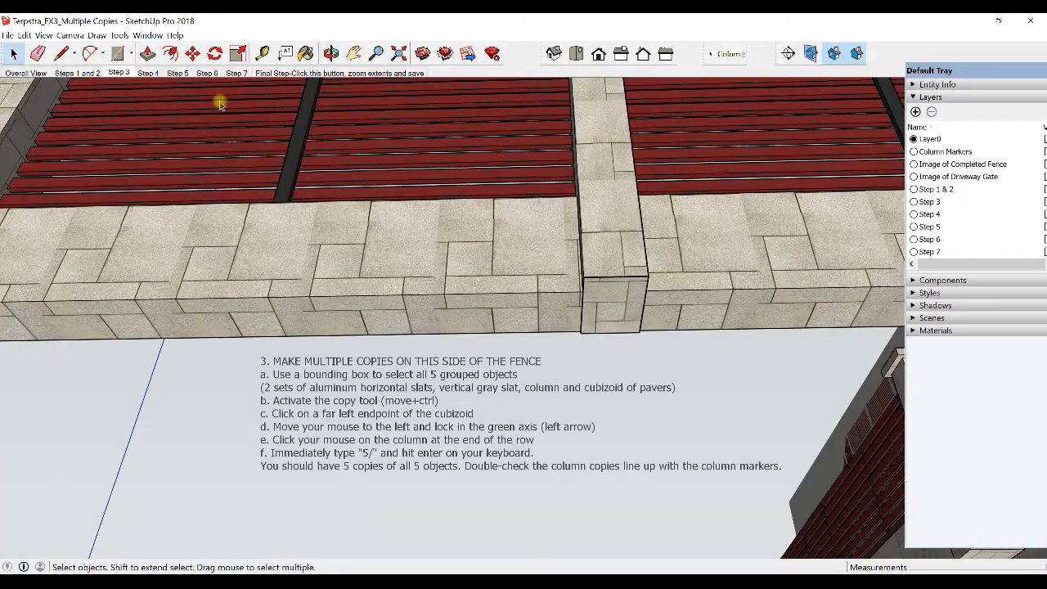
Step: Switch to the Step 4 scene and examine which fence objects are grouped together and which are separate
{"action": "left_click", "coordinate": [148, 74]}
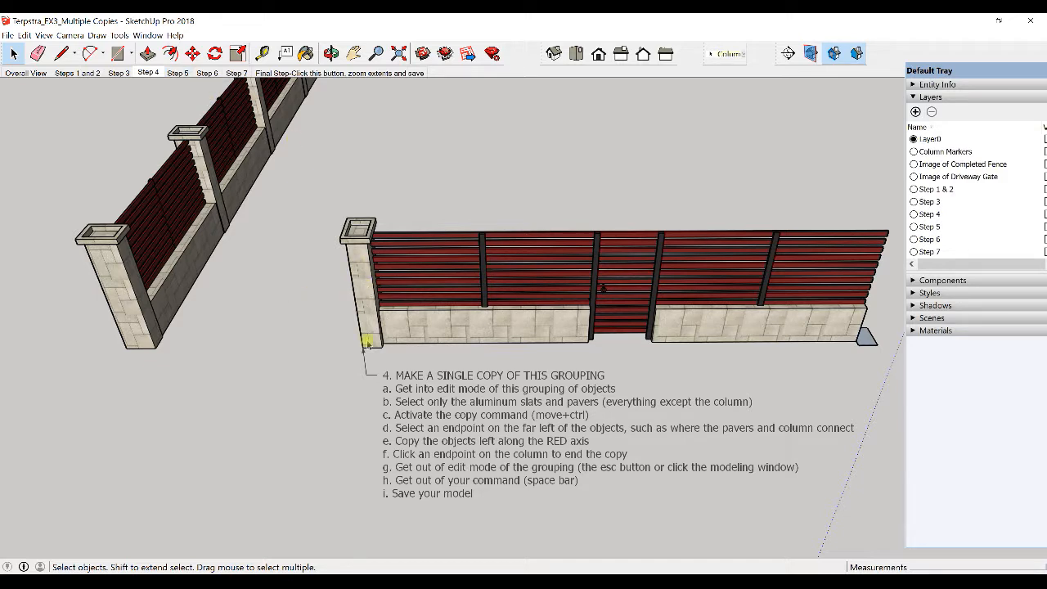
{"action": "left_click", "coordinate": [381, 325]}
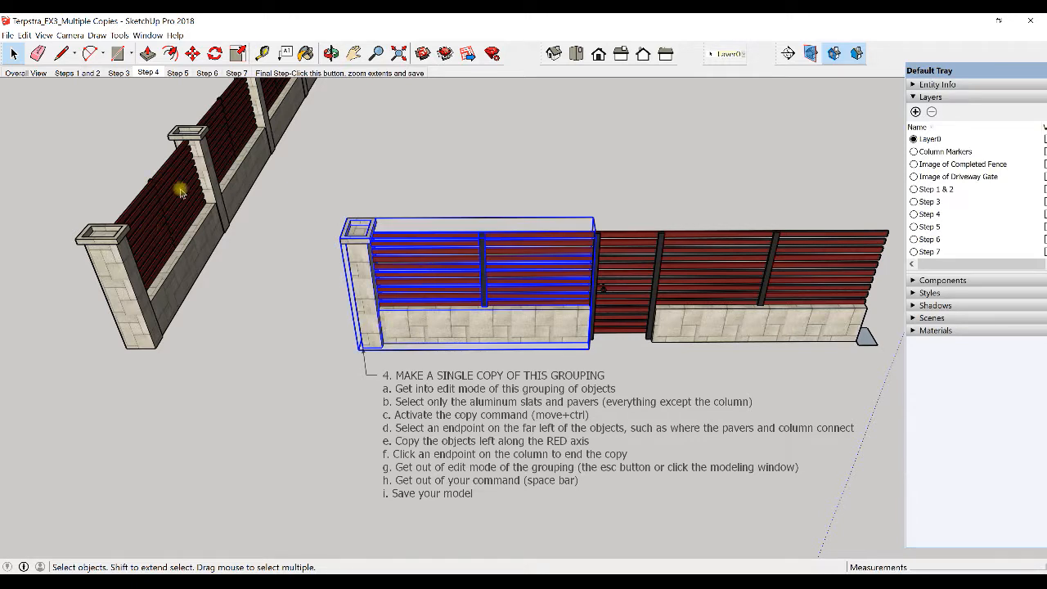
{"action": "left_click", "coordinate": [195, 245]}
{"action": "left_click", "coordinate": [164, 180]}
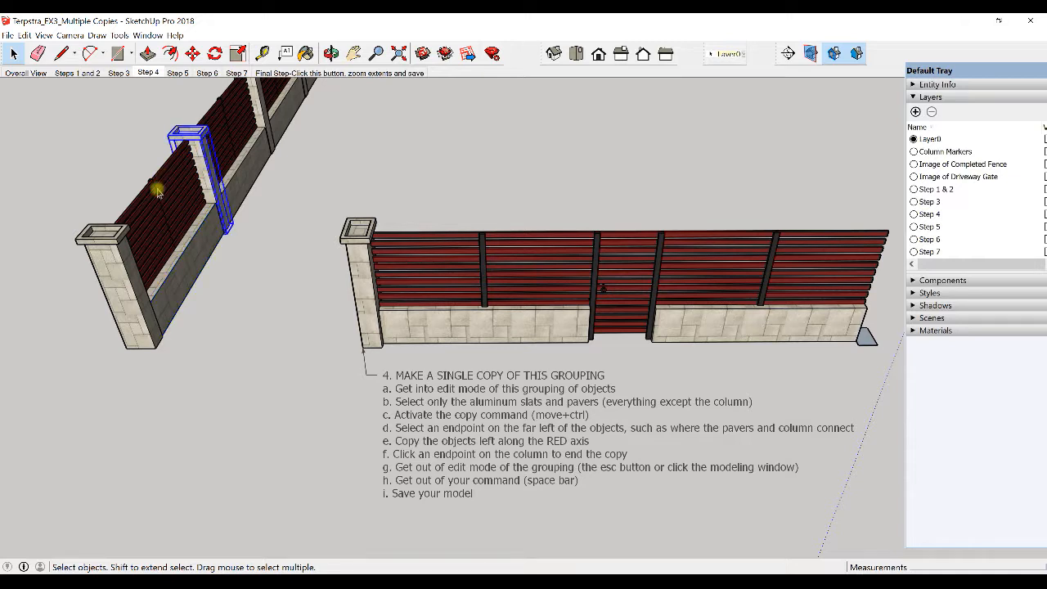
{"action": "left_click", "coordinate": [372, 266]}
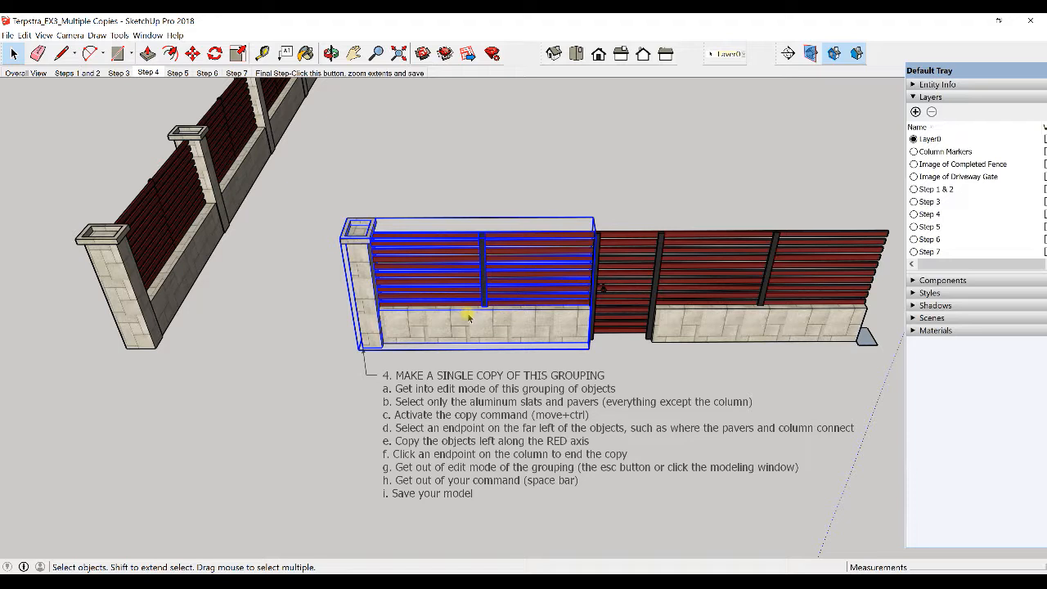
{"action": "left_click", "coordinate": [642, 305]}
{"action": "left_click", "coordinate": [721, 276]}
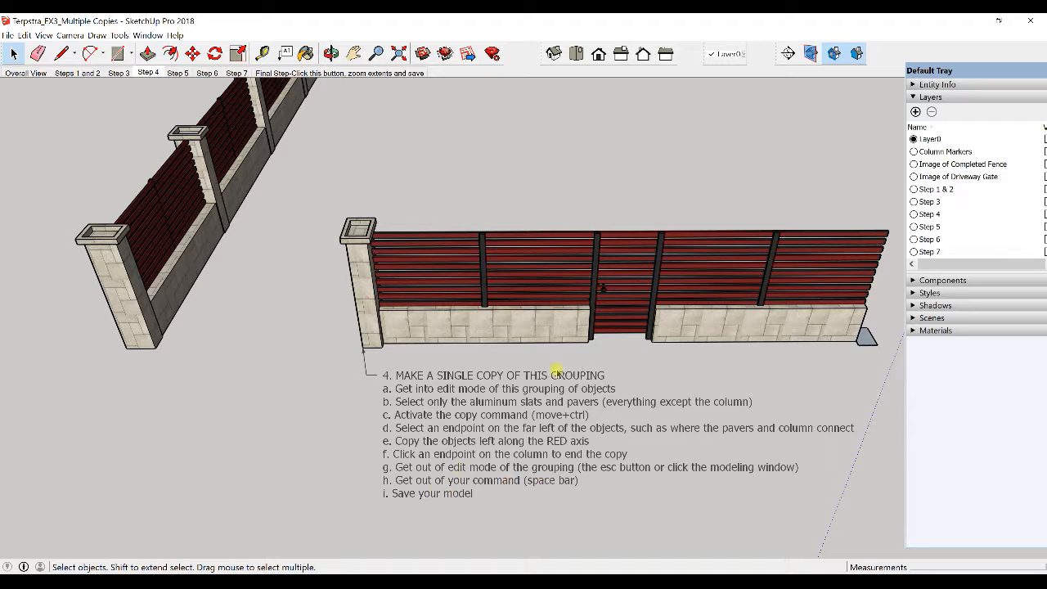
{"action": "left_click", "coordinate": [424, 325]}
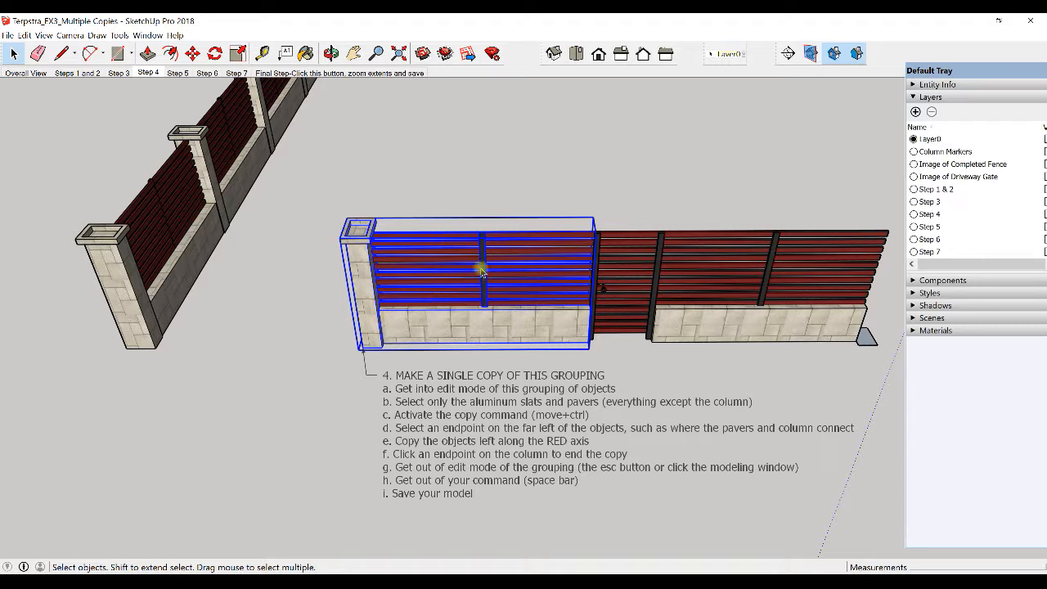
{"action": "left_click", "coordinate": [296, 326]}
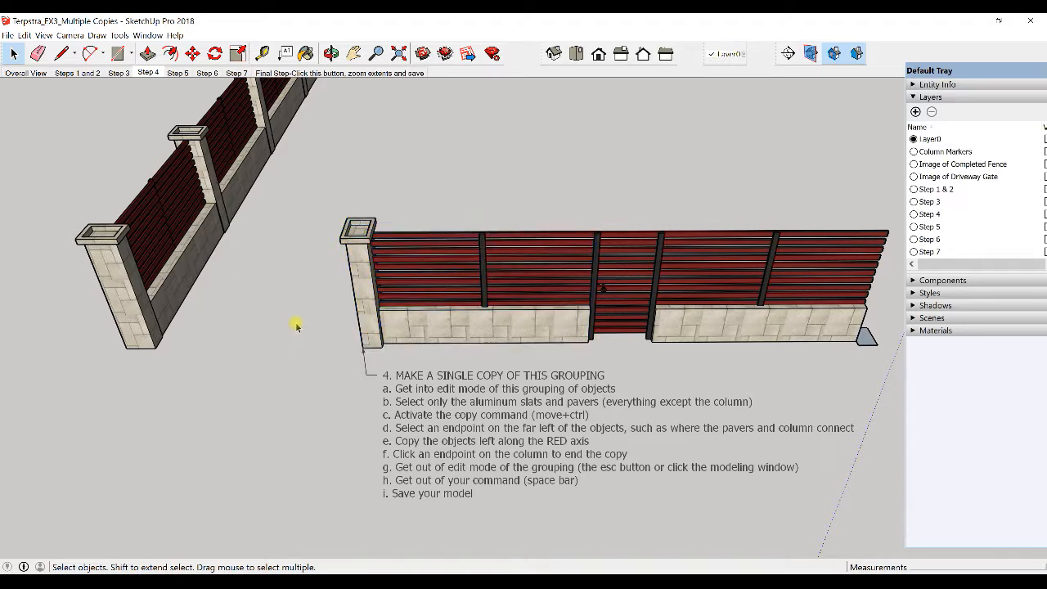
{"action": "left_click", "coordinate": [398, 325]}
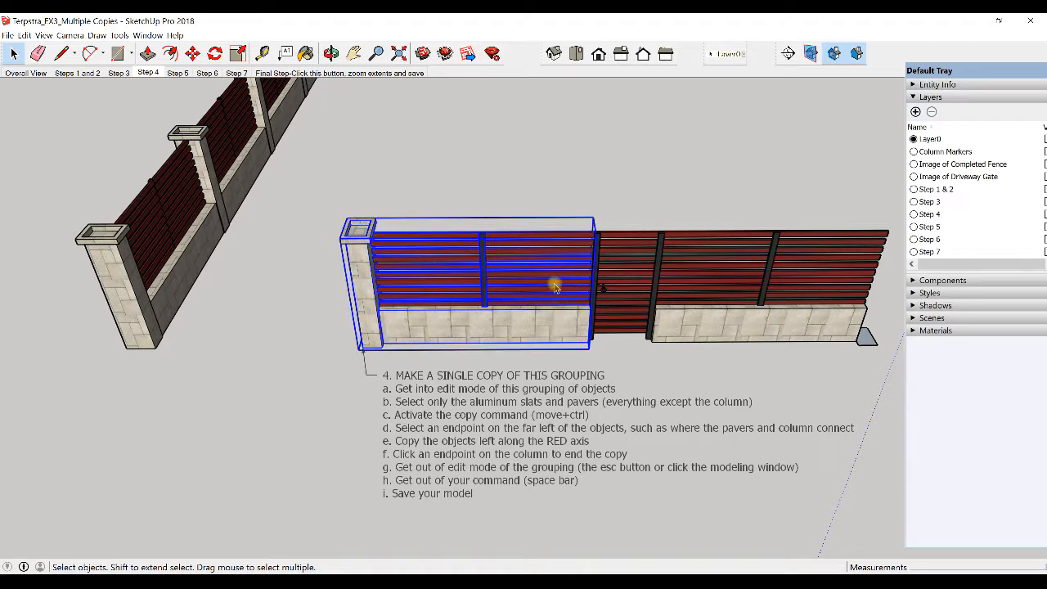
{"action": "double_click", "coordinate": [426, 322]}
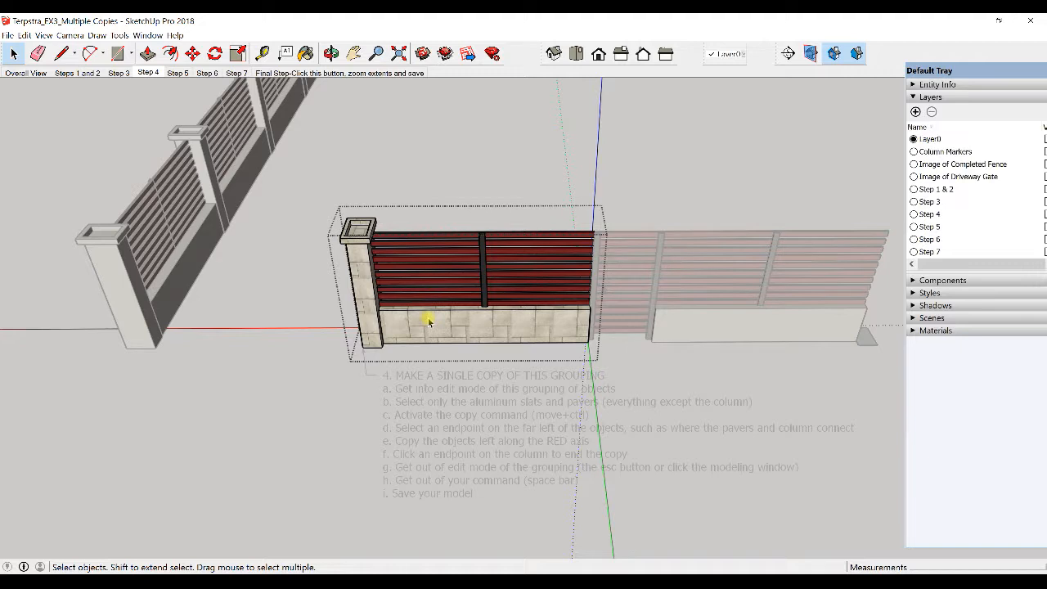
{"action": "key", "text": "Escape"}
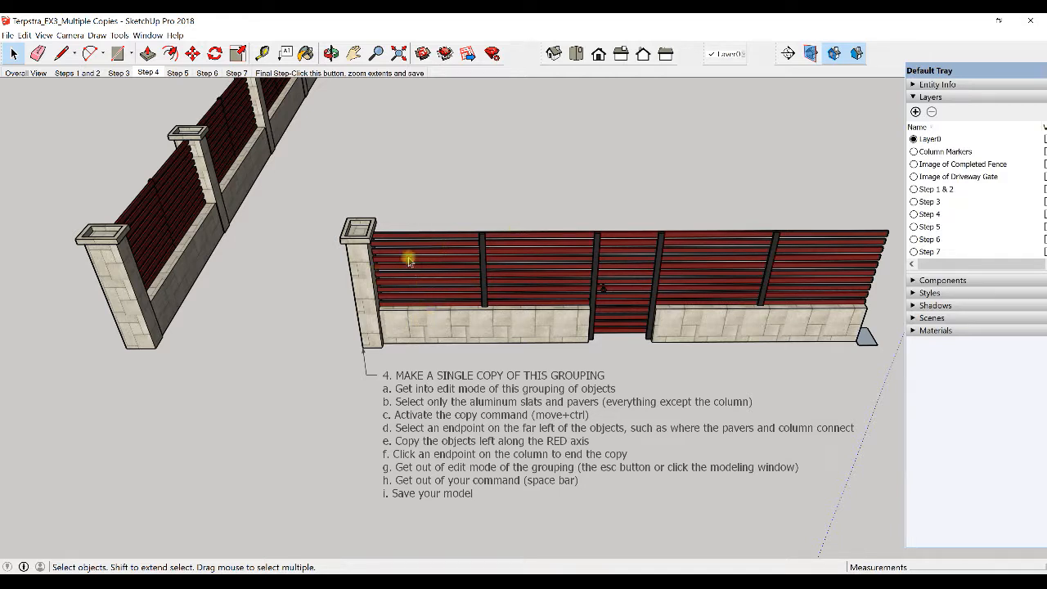
Step: Open the Step 4 fence grouping for editing and select its aluminum slats and pavers, leaving out the column
{"action": "left_click", "coordinate": [432, 328]}
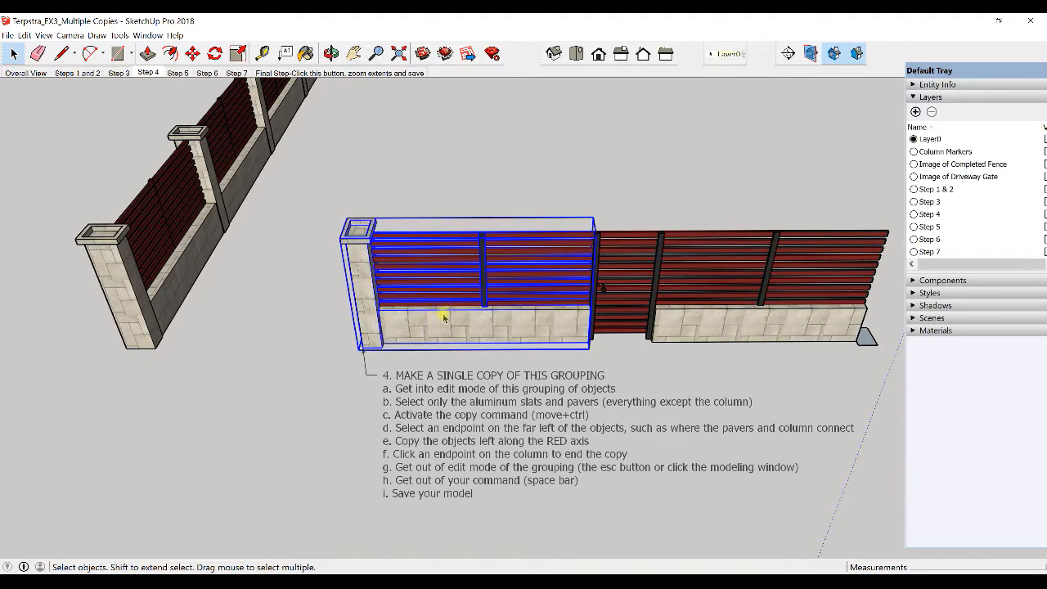
{"action": "right_click", "coordinate": [433, 325]}
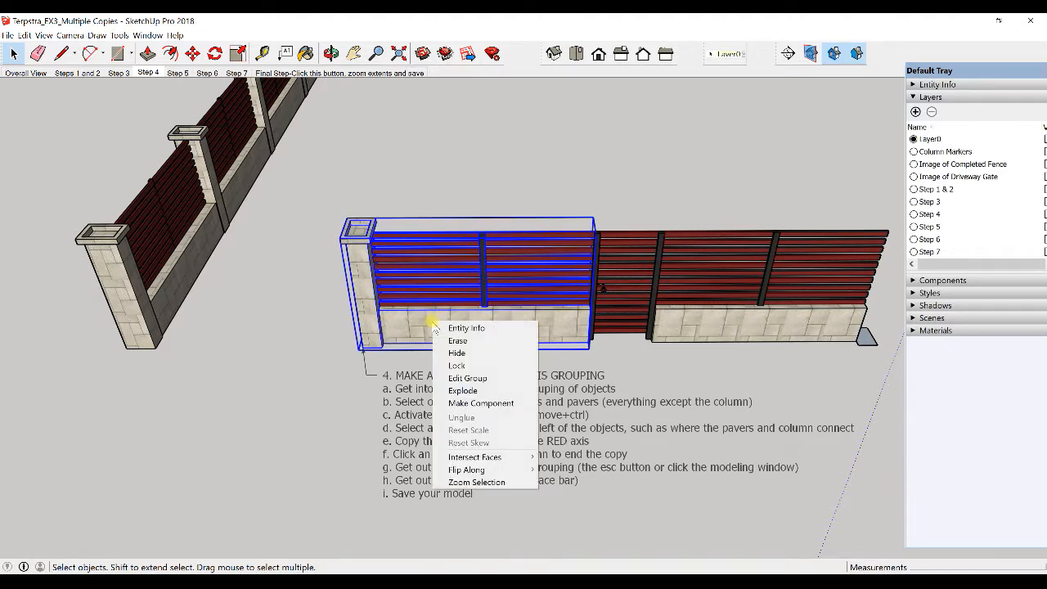
{"action": "left_click", "coordinate": [474, 378]}
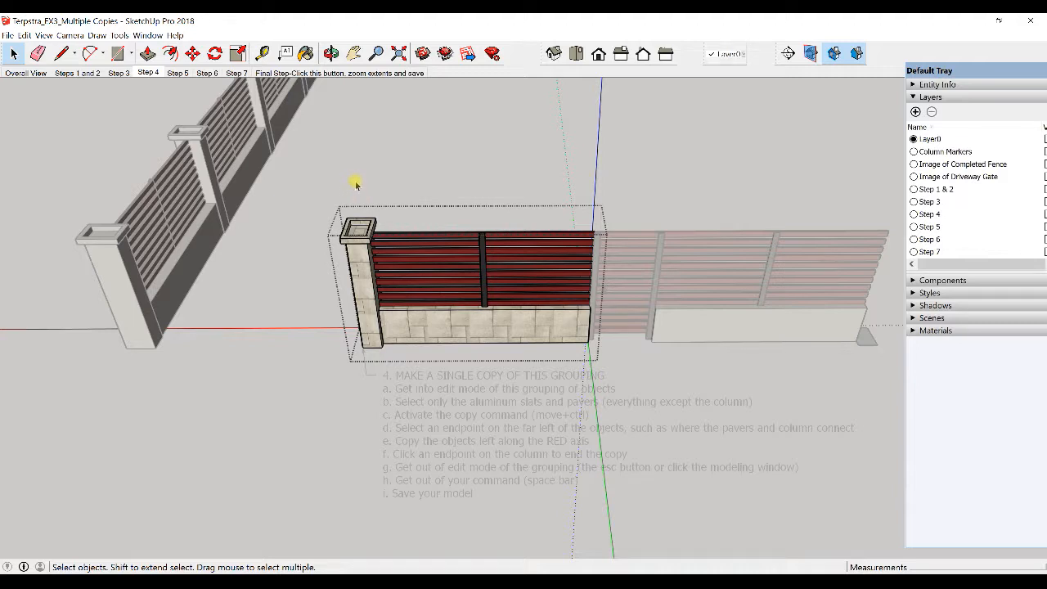
{"action": "left_click_drag", "start_coordinate": [357, 186], "coordinate": [694, 370]}
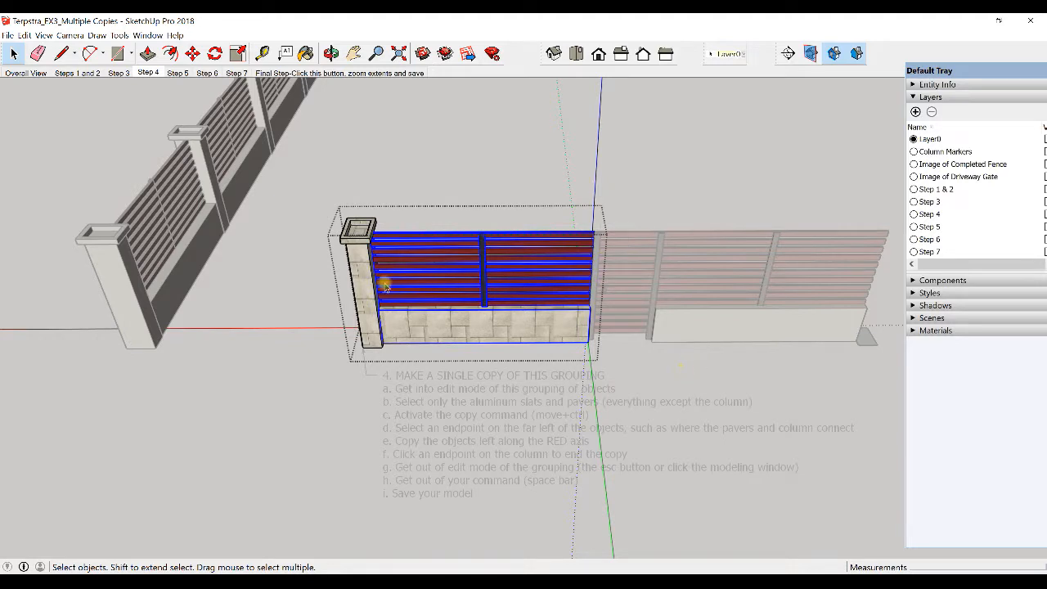
Step: Copy the selection about 10' 11 3/16" along the red axis, from the endpoint where pavers and column meet to the corner column's base endpoint
{"action": "scroll", "coordinate": [353, 258], "scroll_direction": "up", "scroll_amount": 5}
{"action": "middle_click_drag", "start_coordinate": [516, 194], "coordinate": [354, 176]}
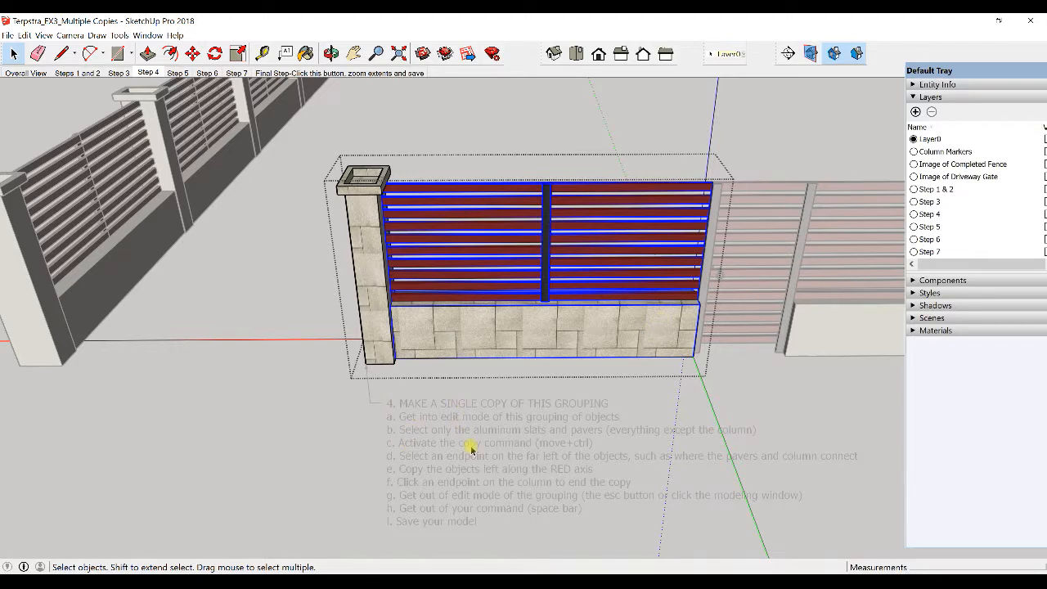
{"action": "key", "text": "m"}
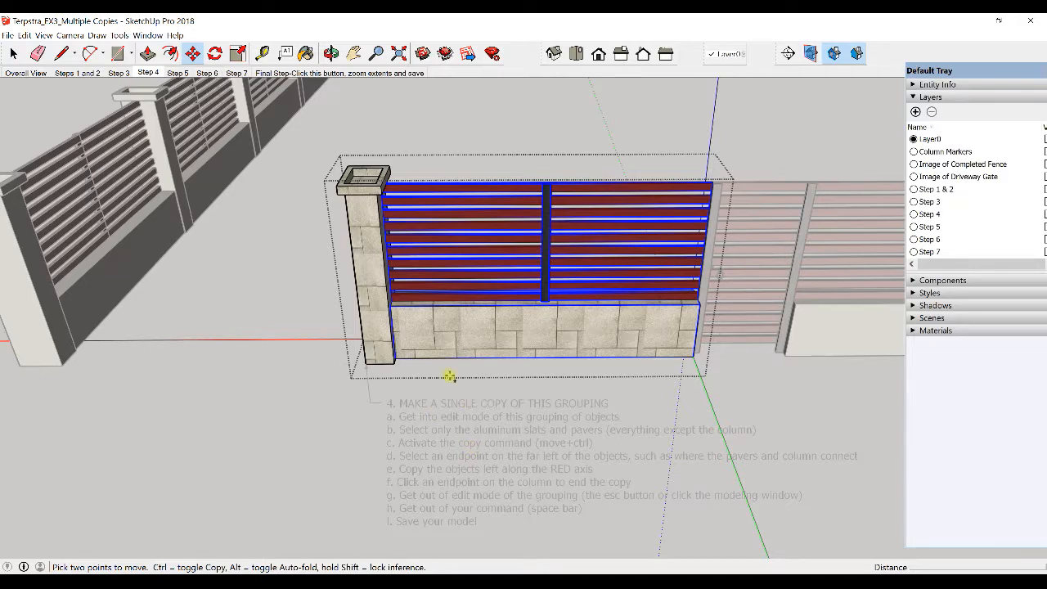
{"action": "scroll", "coordinate": [393, 365], "scroll_direction": "up", "scroll_amount": 6}
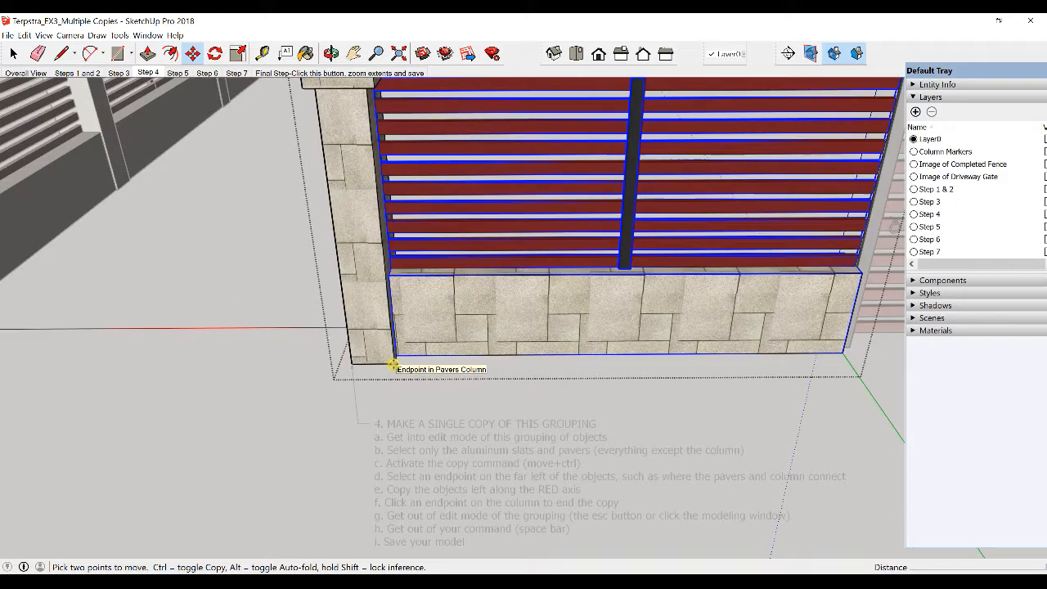
{"action": "middle_click_drag", "start_coordinate": [346, 367], "coordinate": [348, 373]}
{"action": "scroll", "coordinate": [330, 367], "scroll_direction": "down", "scroll_amount": 5}
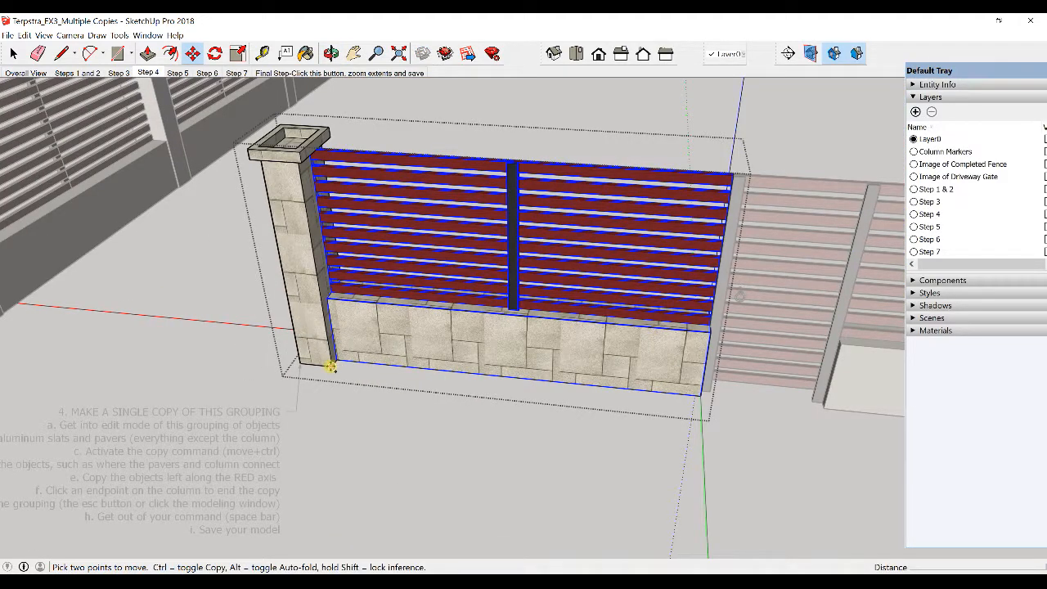
{"action": "middle_click_drag", "start_coordinate": [395, 367], "coordinate": [368, 339]}
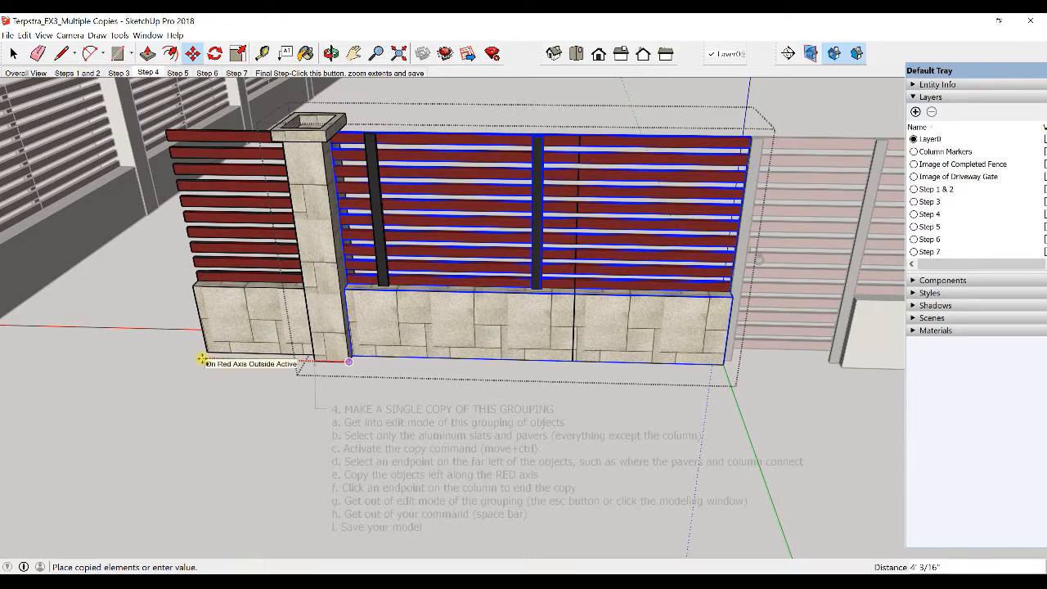
{"action": "middle_click_drag", "start_coordinate": [202, 360], "coordinate": [417, 357]}
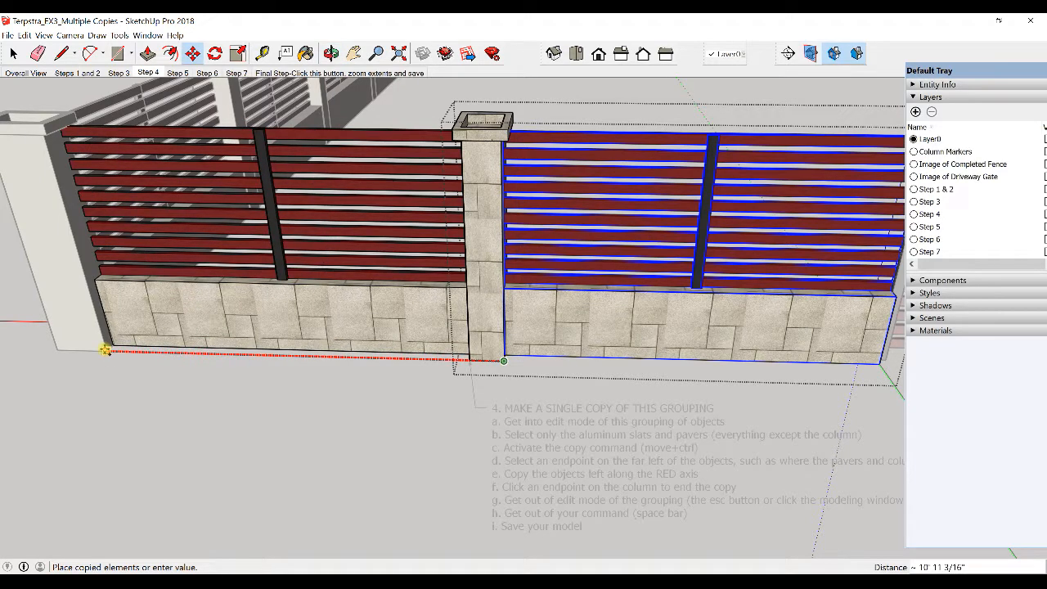
{"action": "scroll", "coordinate": [104, 350], "scroll_direction": "up", "scroll_amount": 2}
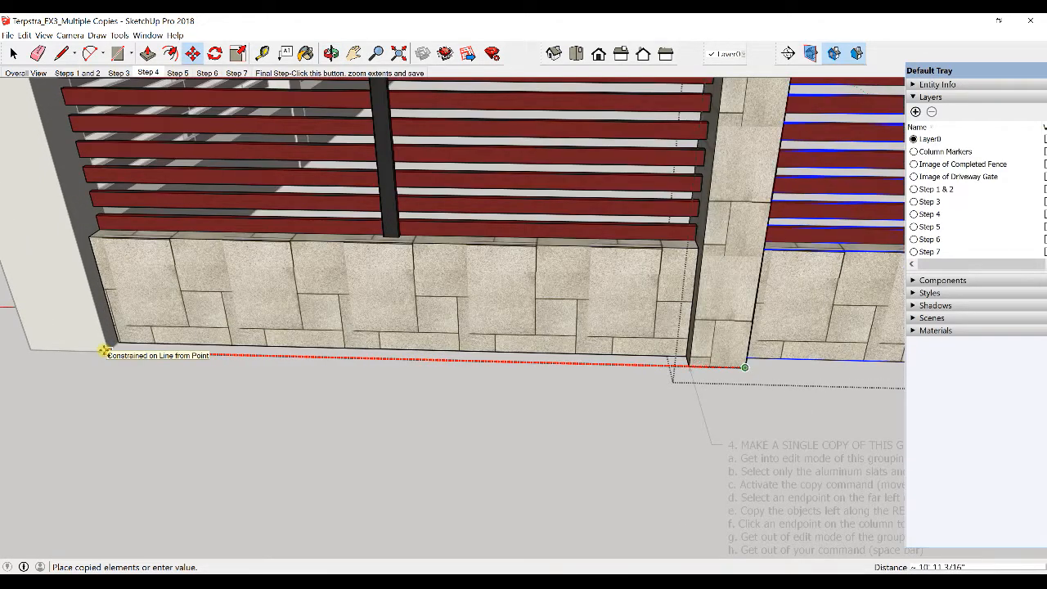
{"action": "scroll", "coordinate": [103, 350], "scroll_direction": "up", "scroll_amount": 2}
{"action": "left_click", "coordinate": [107, 350]}
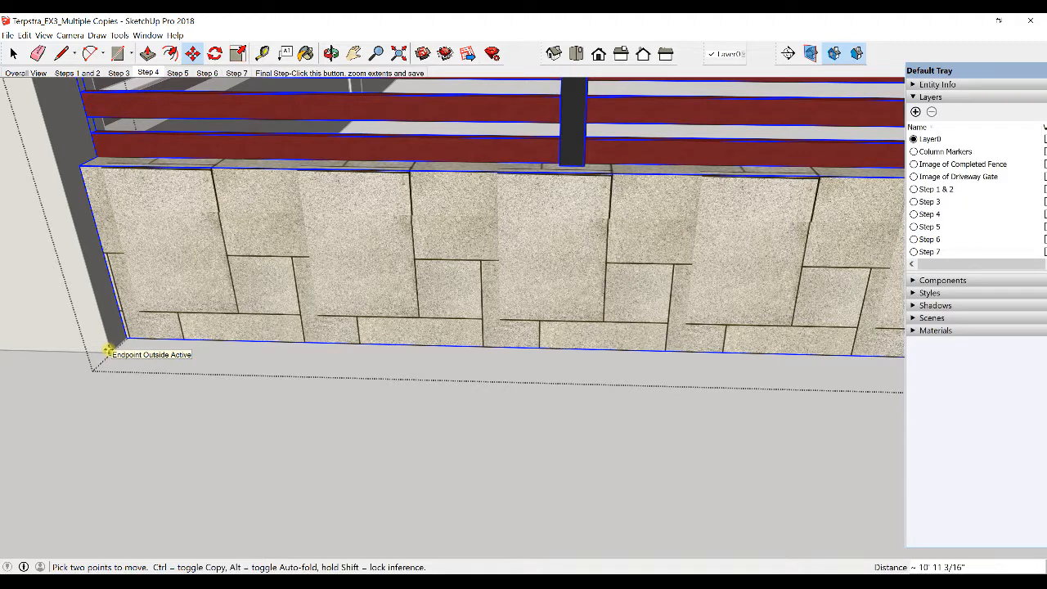
Step: Leave the Move command and close the fence grouping's edit mode
{"action": "key", "text": "space"}
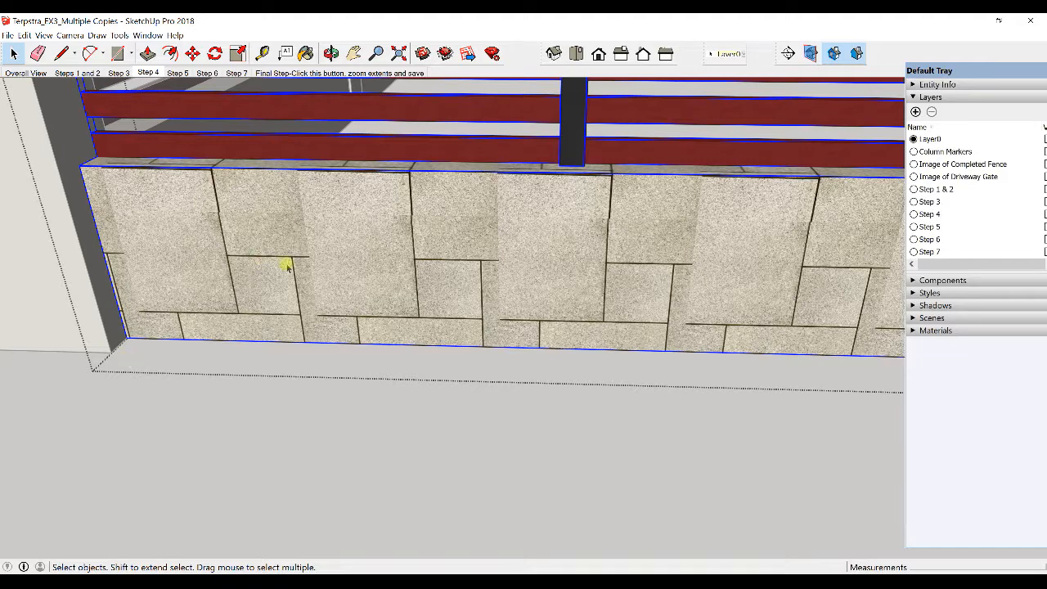
{"action": "key", "text": "ctrl+z"}
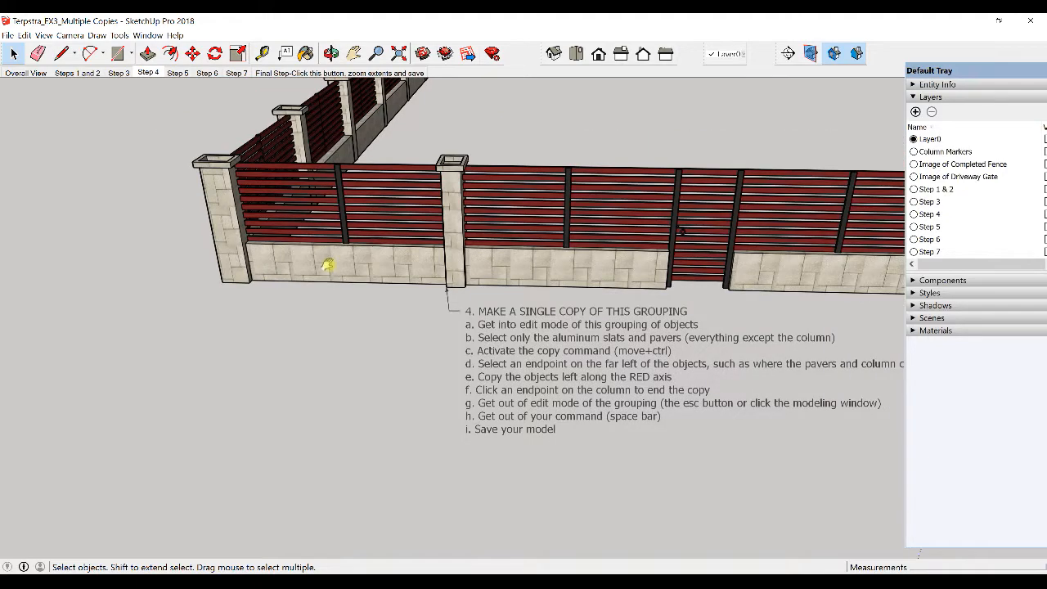
{"action": "middle_click_drag", "start_coordinate": [283, 297], "coordinate": [303, 351]}
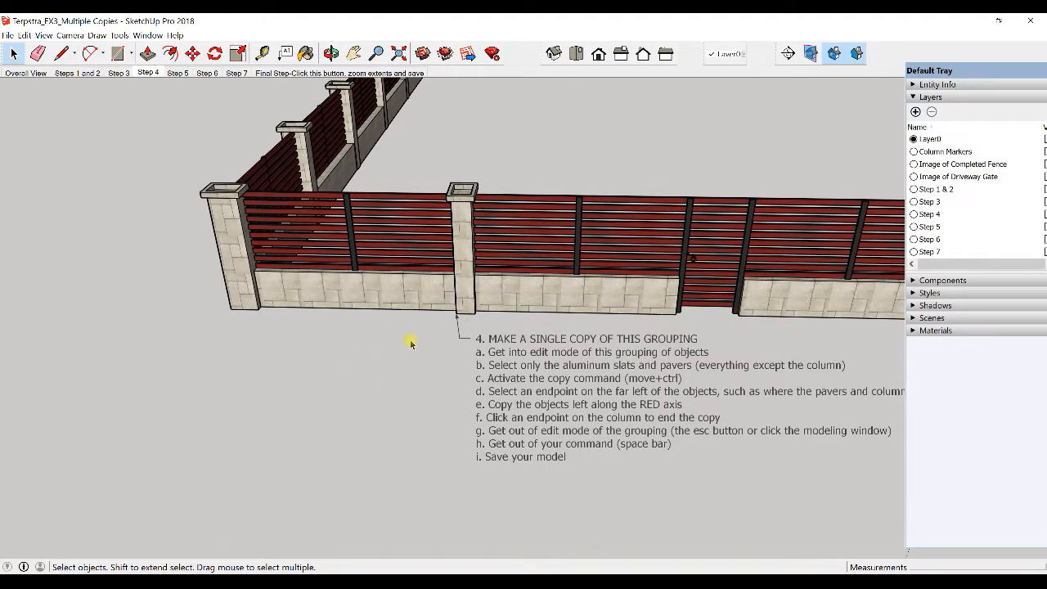
Step: In the Step 5 scene, copy the fence grouping about 10' 10 7/8" along the red axis to the nearest column marker's endpoint, divided with 3/
{"action": "left_click", "coordinate": [178, 74]}
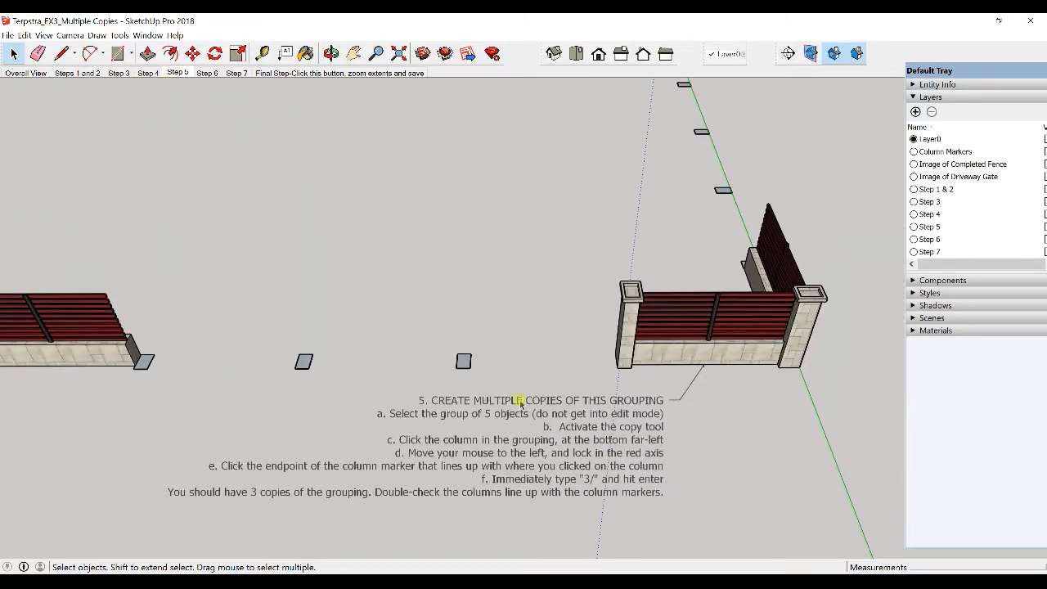
{"action": "left_click", "coordinate": [730, 355]}
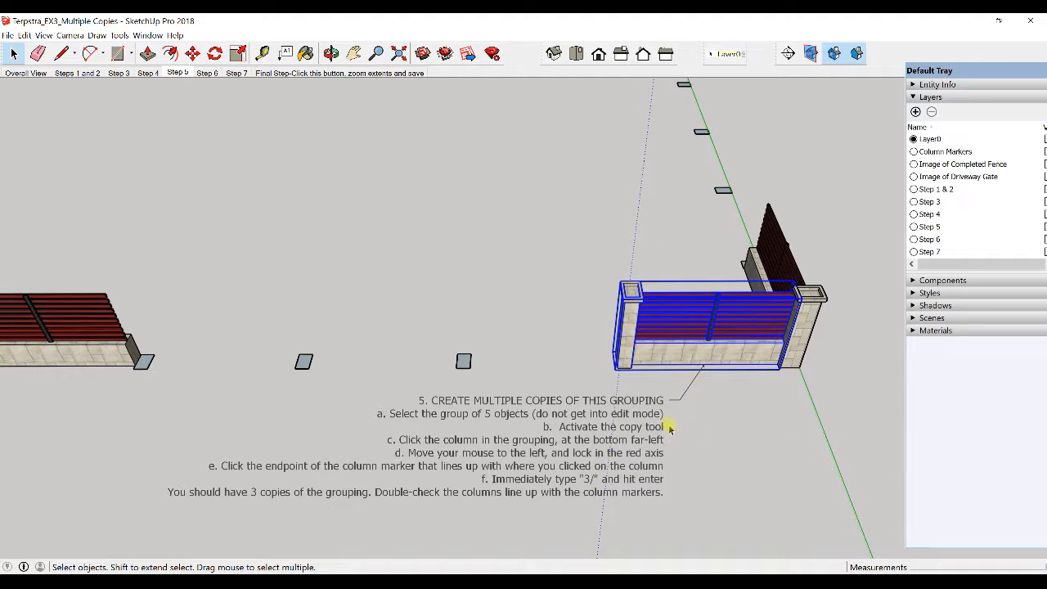
{"action": "key", "text": "m"}
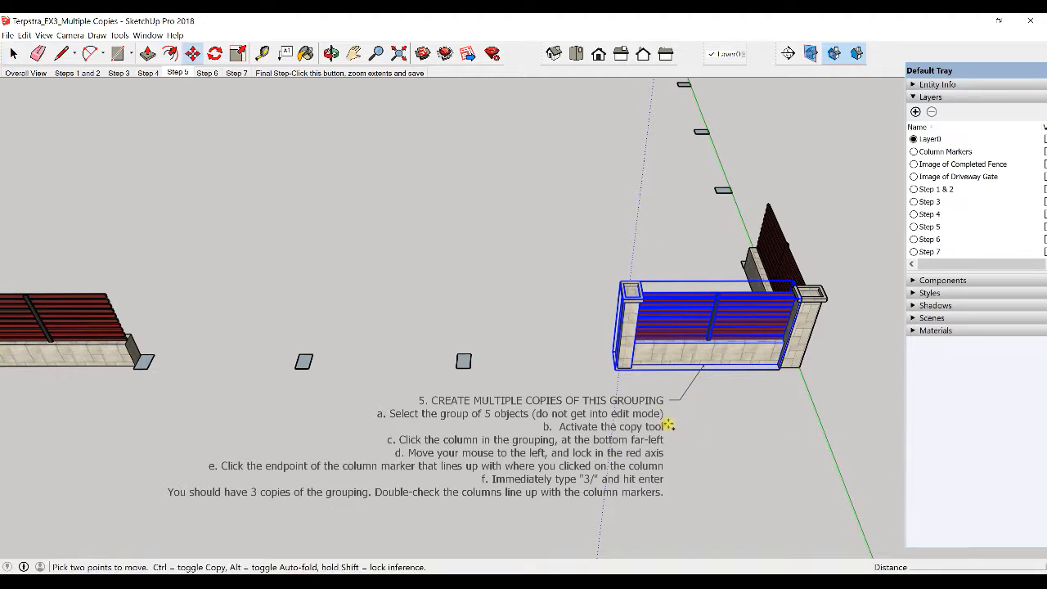
{"action": "scroll", "coordinate": [619, 369], "scroll_direction": "up", "scroll_amount": 5}
{"action": "scroll", "coordinate": [619, 369], "scroll_direction": "up", "scroll_amount": 2}
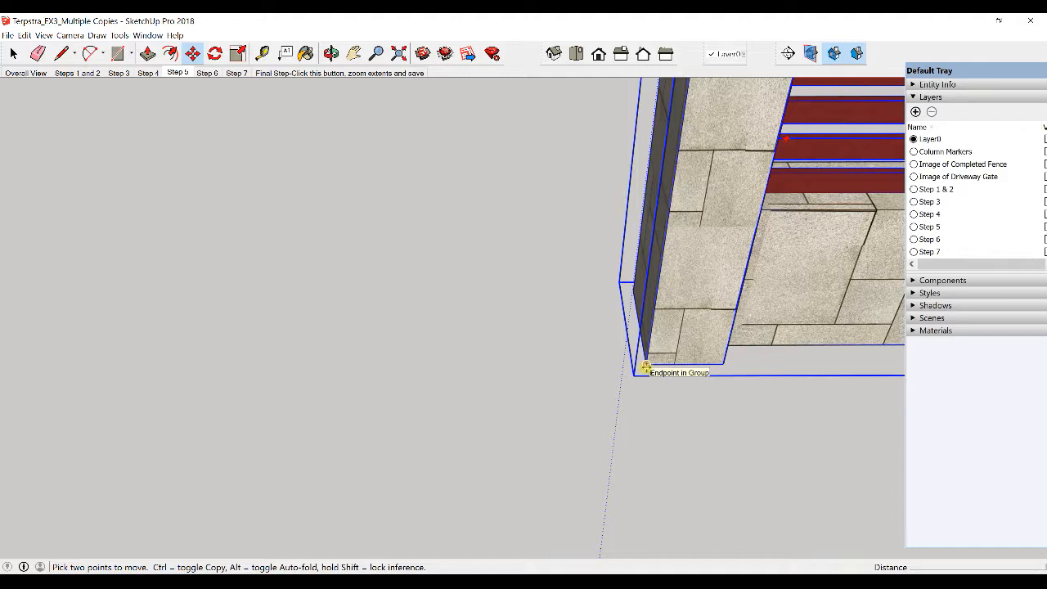
{"action": "left_click", "coordinate": [647, 368]}
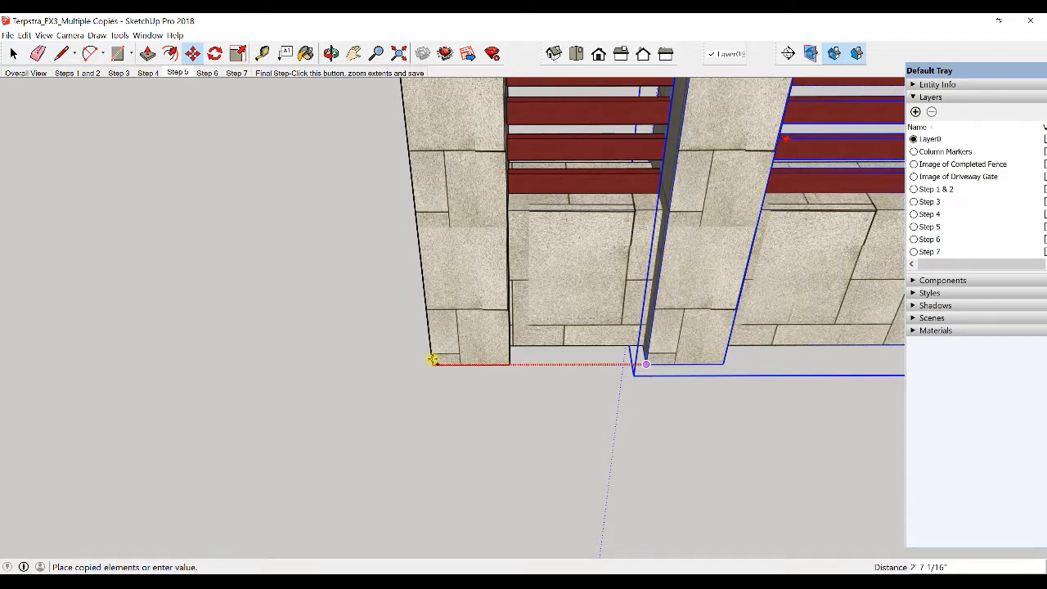
{"action": "scroll", "coordinate": [276, 367], "scroll_direction": "down", "scroll_amount": 5}
{"action": "middle_click_drag", "start_coordinate": [242, 348], "coordinate": [580, 336], "text": "shift"}
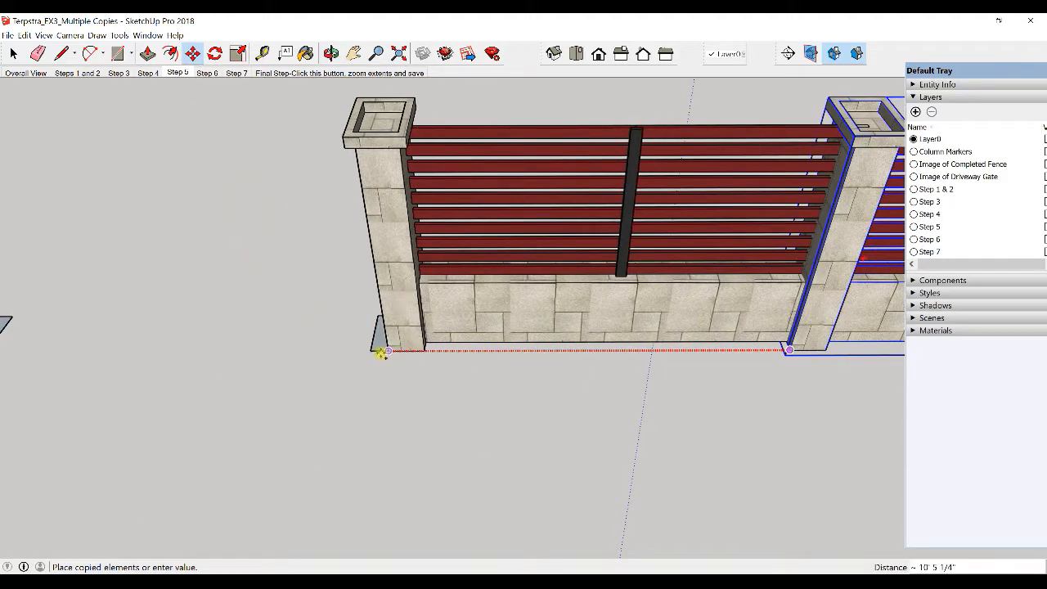
{"action": "scroll", "coordinate": [372, 351], "scroll_direction": "up", "scroll_amount": 3}
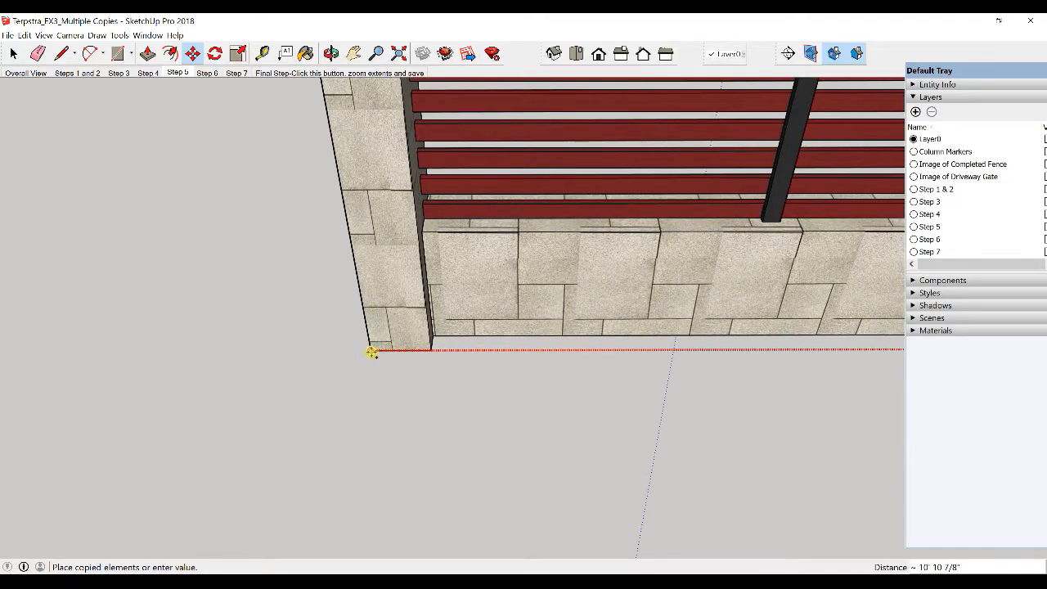
{"action": "left_click", "coordinate": [372, 352]}
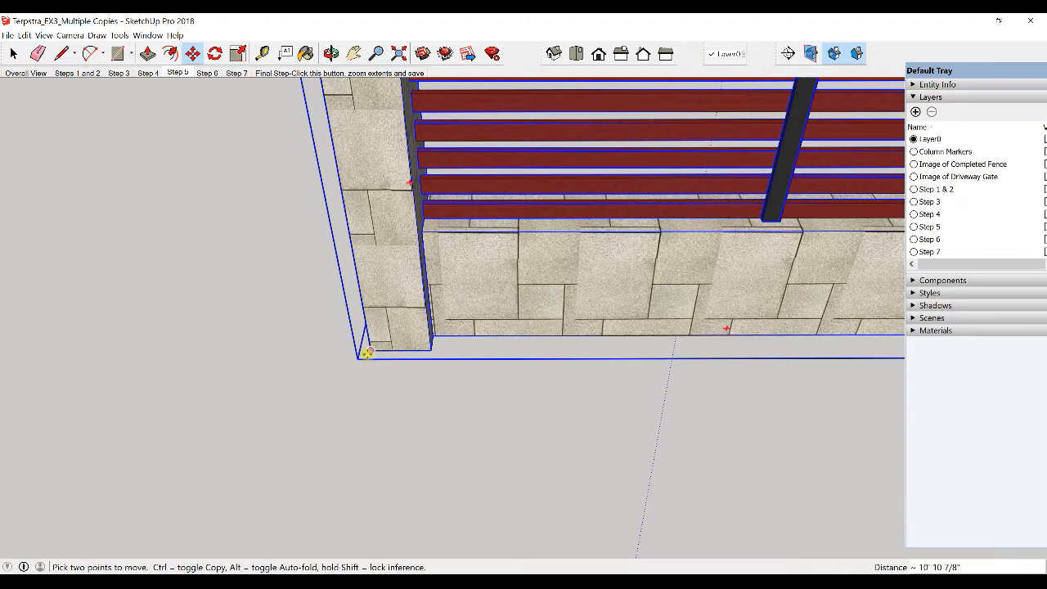
{"action": "type", "text": "3/"}
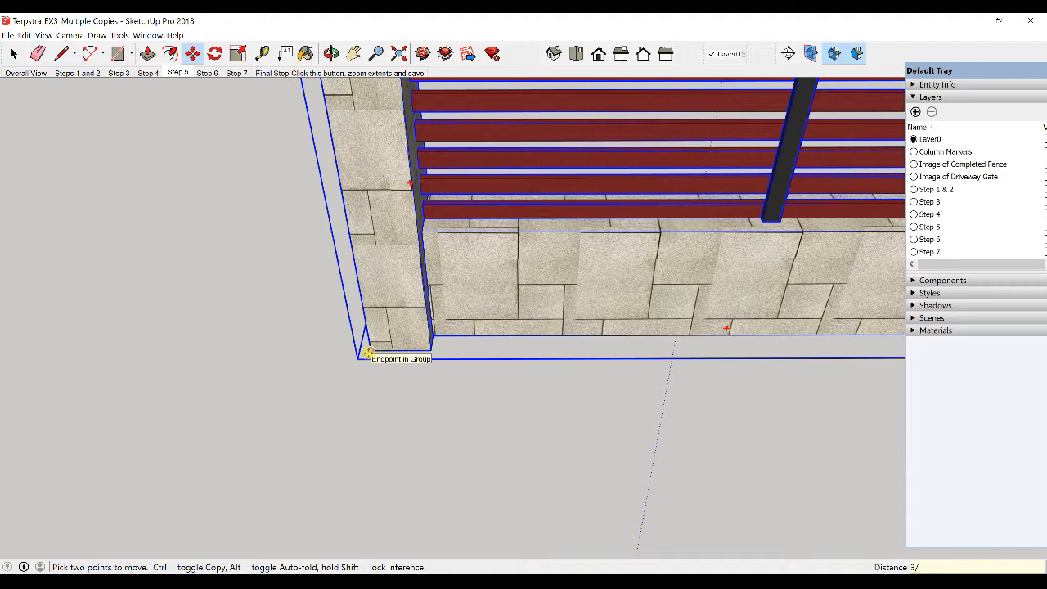
{"action": "key", "text": "Return"}
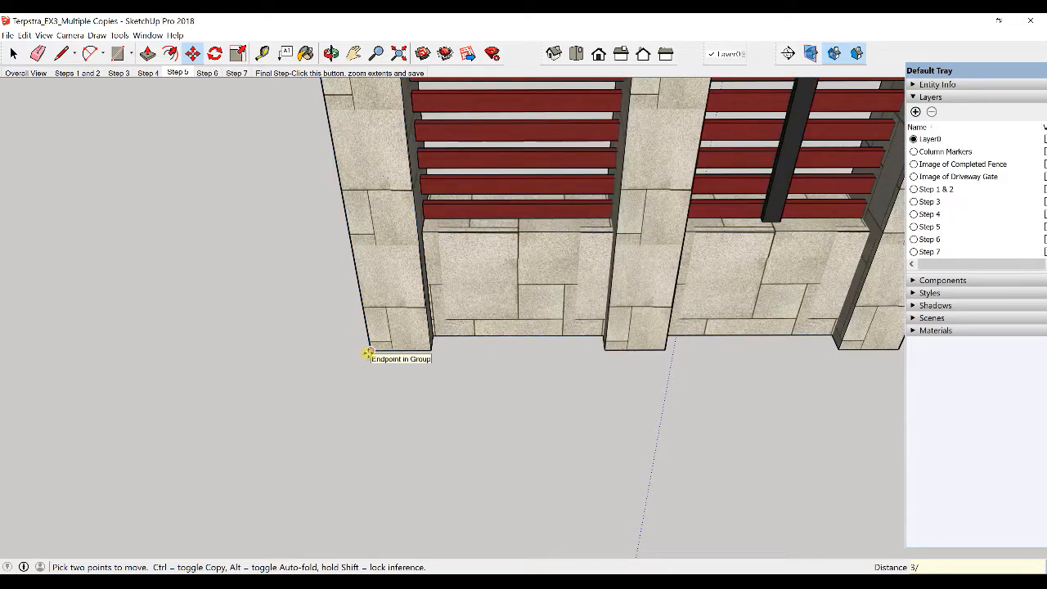
Step: Leave the Move command and undo the last divided copy of the fence grouping
{"action": "key", "text": "space"}
{"action": "scroll", "coordinate": [440, 332], "scroll_direction": "down", "scroll_amount": 5}
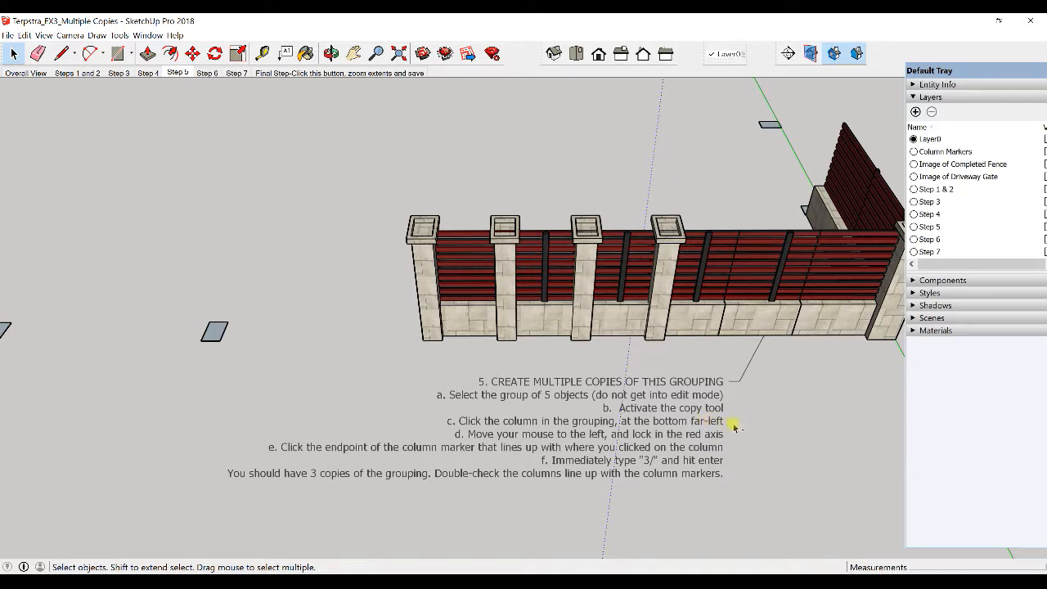
{"action": "key", "text": "ctrl+z"}
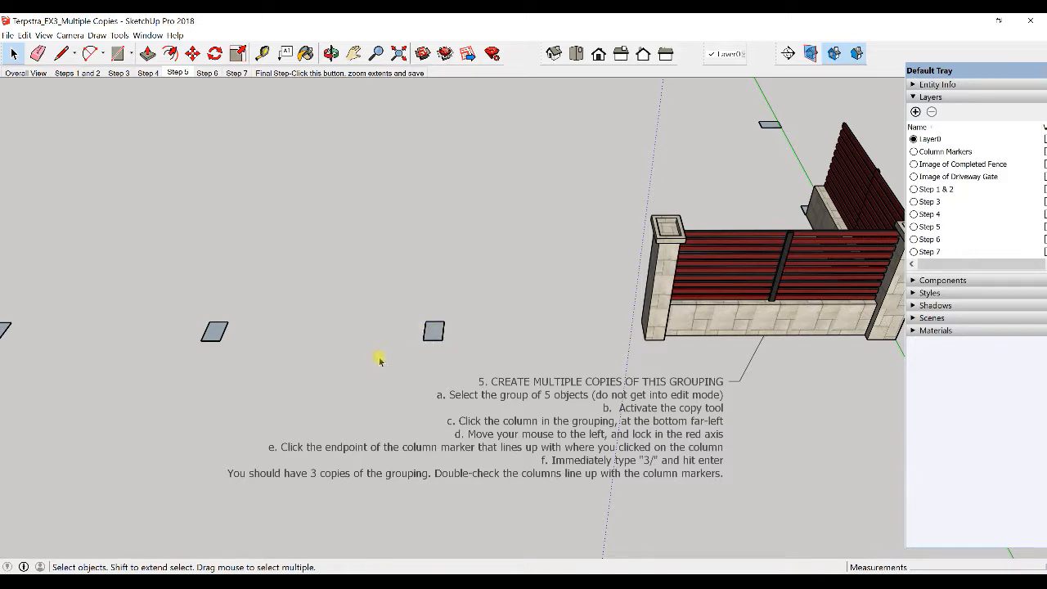
Step: Copy the Step 5 fence grouping about 32' 8 9/16" along the red axis, from its column's outer base endpoint to the third column marker, divided with 3/
{"action": "middle_click_drag", "start_coordinate": [369, 346], "coordinate": [454, 341]}
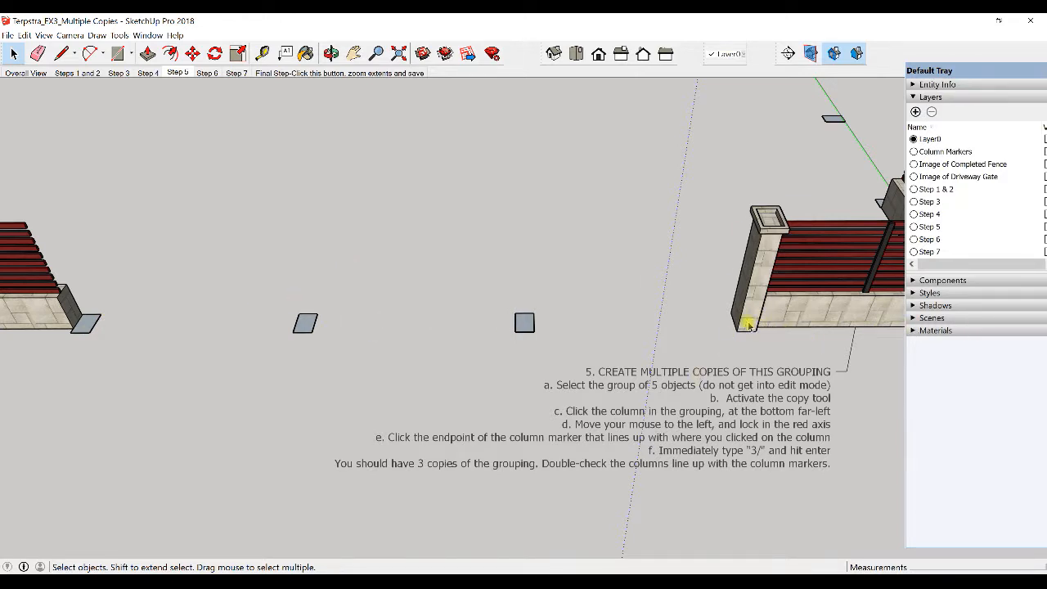
{"action": "left_click", "coordinate": [747, 325]}
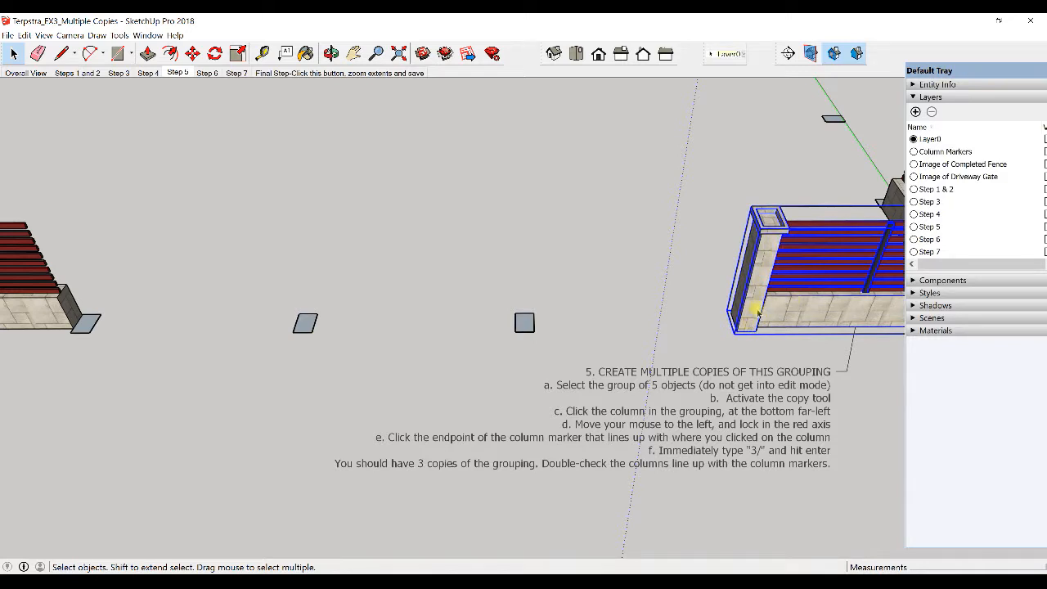
{"action": "key", "text": "m"}
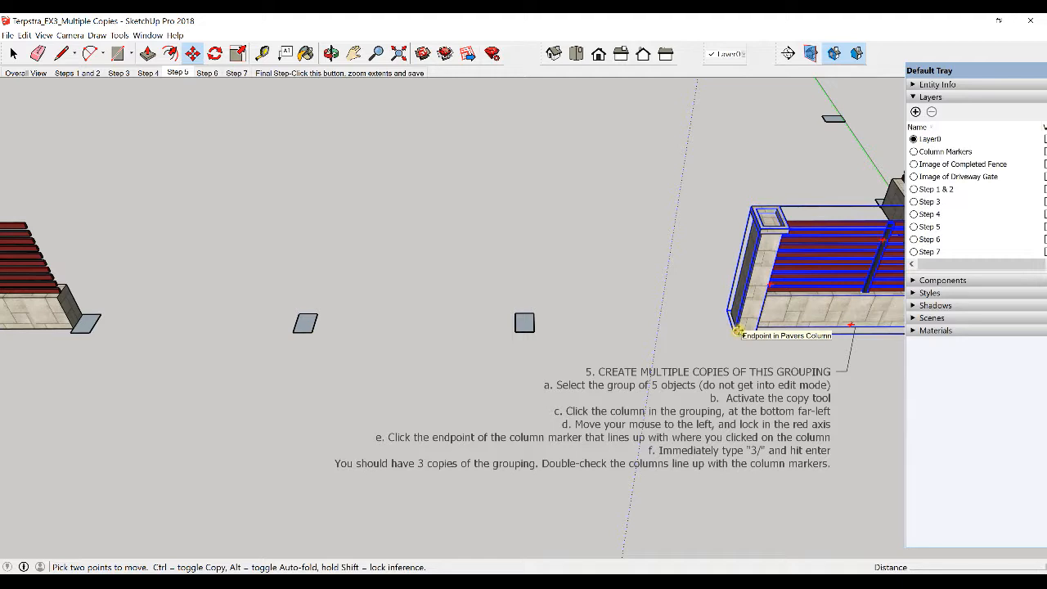
{"action": "key", "text": "ctrl"}
{"action": "left_click", "coordinate": [737, 332]}
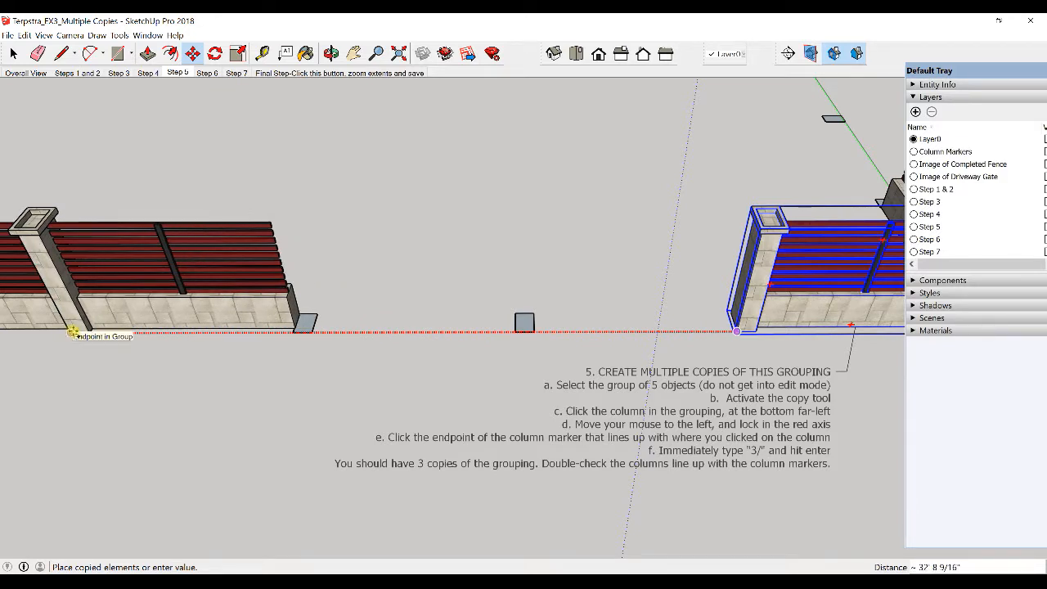
{"action": "scroll", "coordinate": [72, 333], "scroll_direction": "up", "scroll_amount": 4}
{"action": "middle_click_drag", "start_coordinate": [72, 333], "coordinate": [350, 327], "text": "shift"}
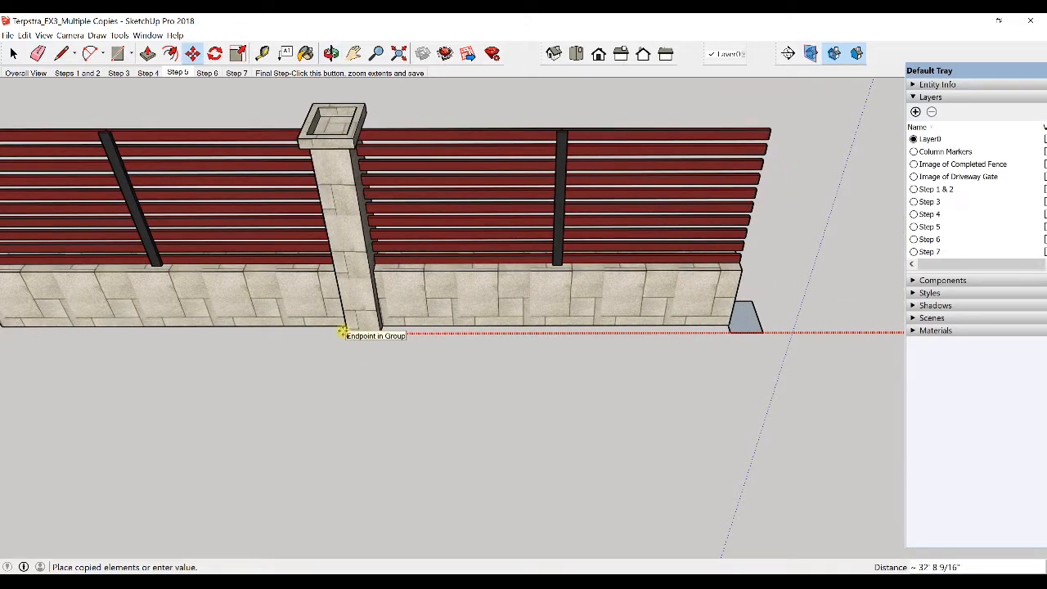
{"action": "left_click", "coordinate": [346, 335]}
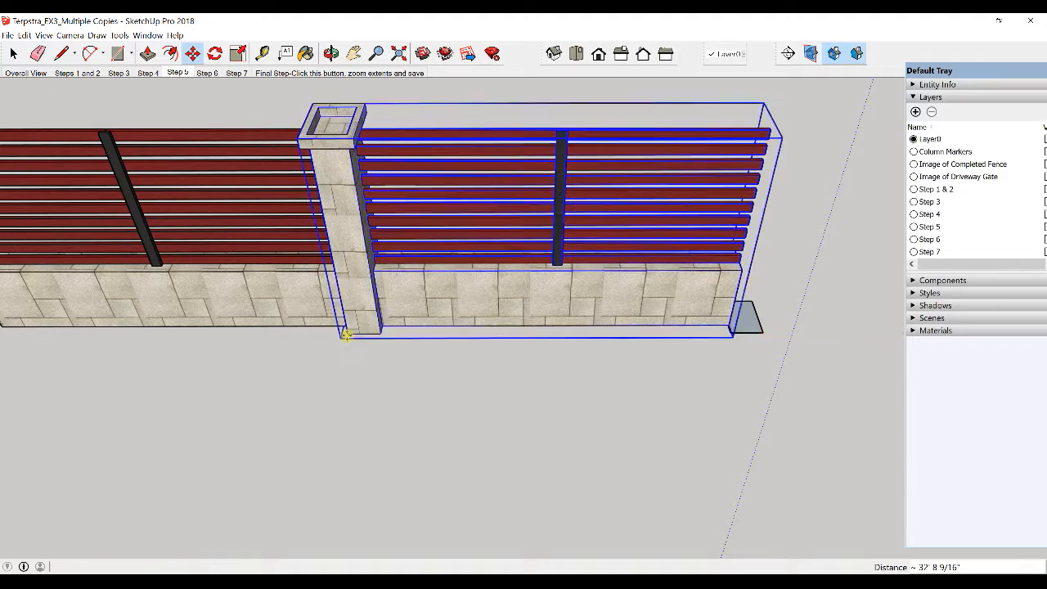
{"action": "type", "text": "3/"}
{"action": "key", "text": "Return"}
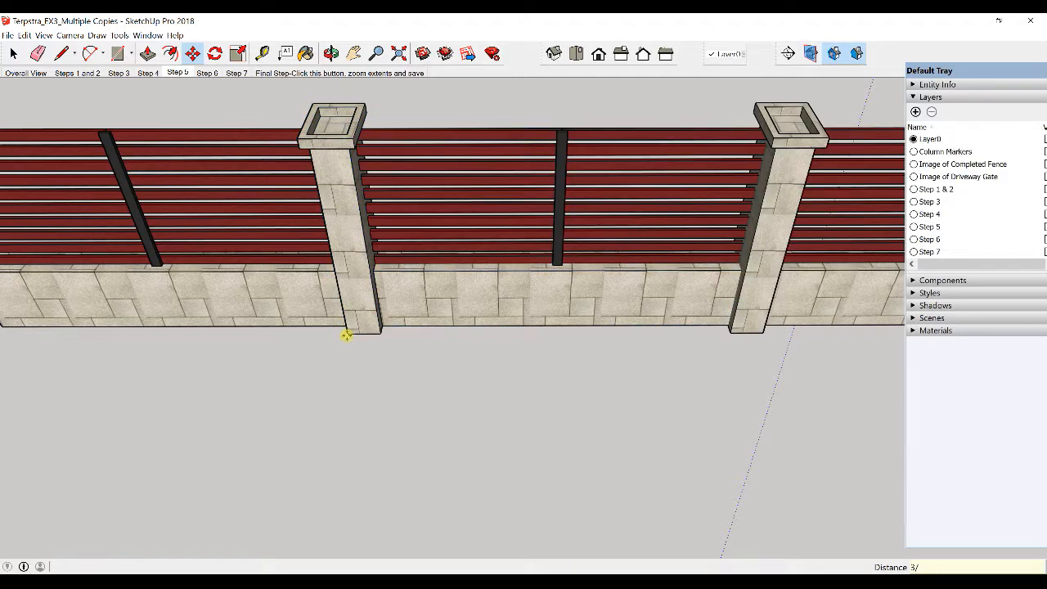
{"action": "key", "text": "space"}
Step: Check the copied fence groupings along the Step 5 side by selecting several of them in turn, and clear the selection
{"action": "scroll", "coordinate": [490, 335], "scroll_direction": "down", "scroll_amount": 6}
{"action": "middle_click_drag", "start_coordinate": [600, 345], "coordinate": [427, 355], "text": "shift"}
{"action": "left_click", "coordinate": [672, 304]}
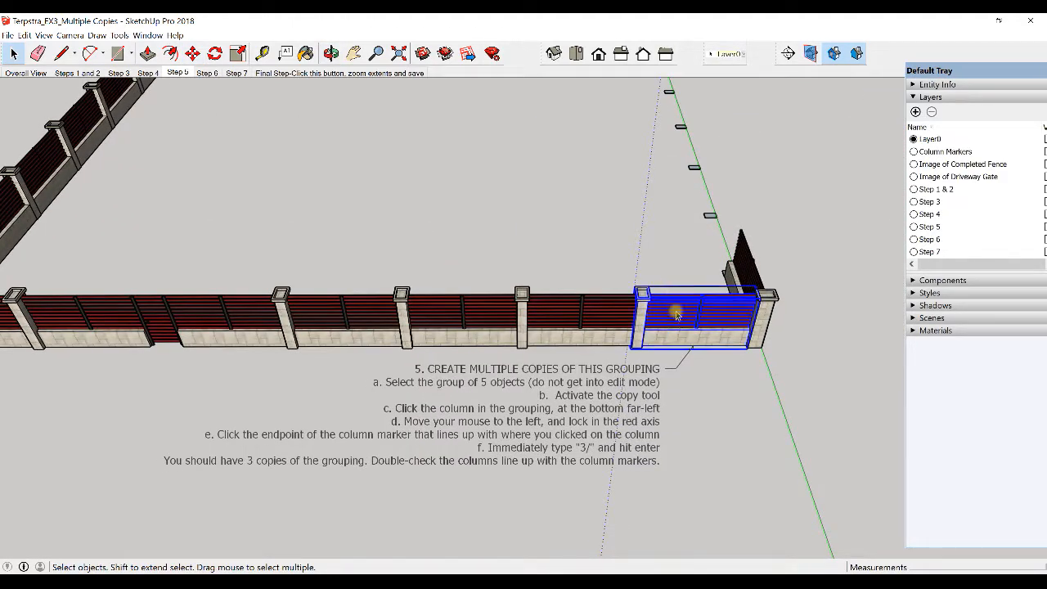
{"action": "left_click", "coordinate": [286, 304]}
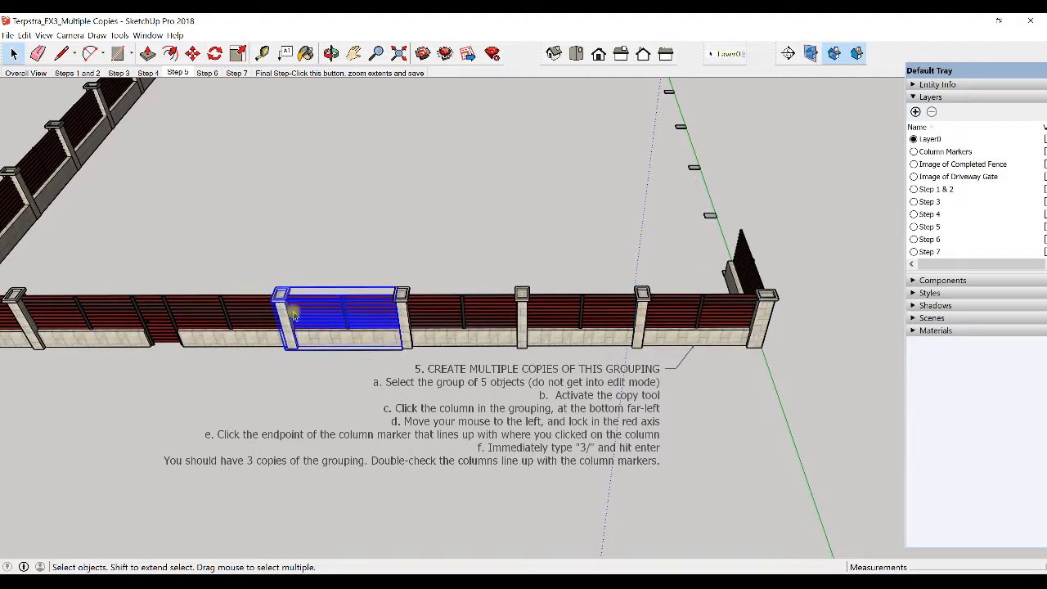
{"action": "left_click", "coordinate": [499, 307]}
{"action": "left_click", "coordinate": [579, 311]}
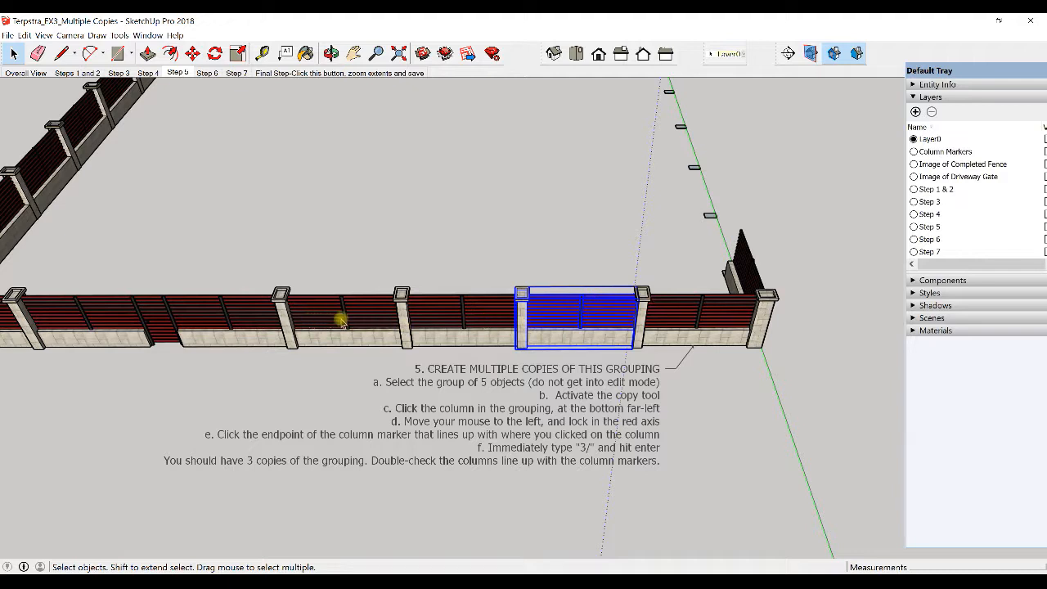
{"action": "left_click", "coordinate": [712, 412]}
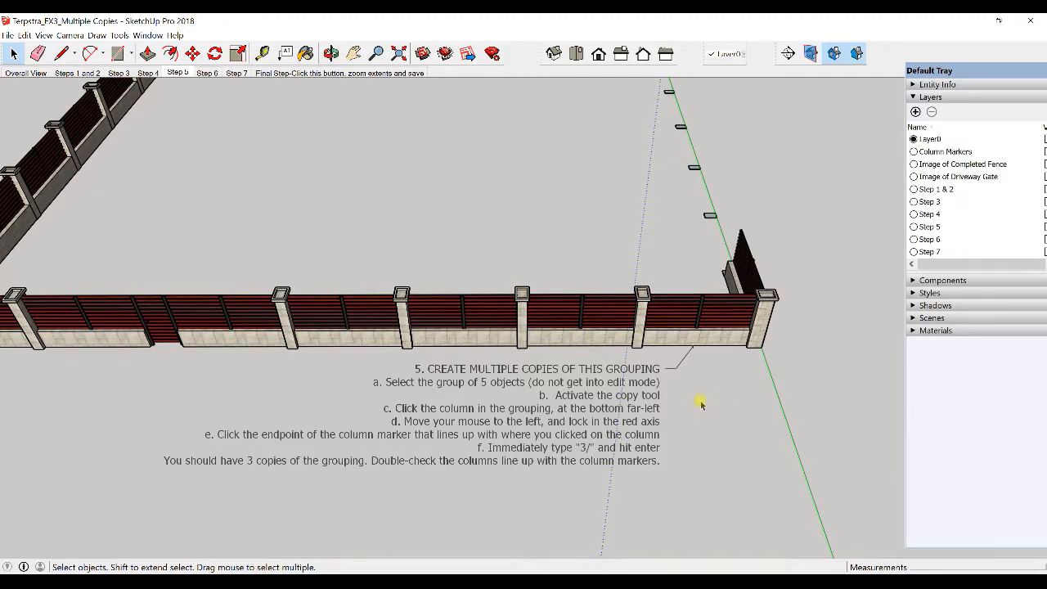
Step: Open the Step 6 scene and select the fence grouping at the corner where the green-axis side starts
{"action": "left_click", "coordinate": [207, 73]}
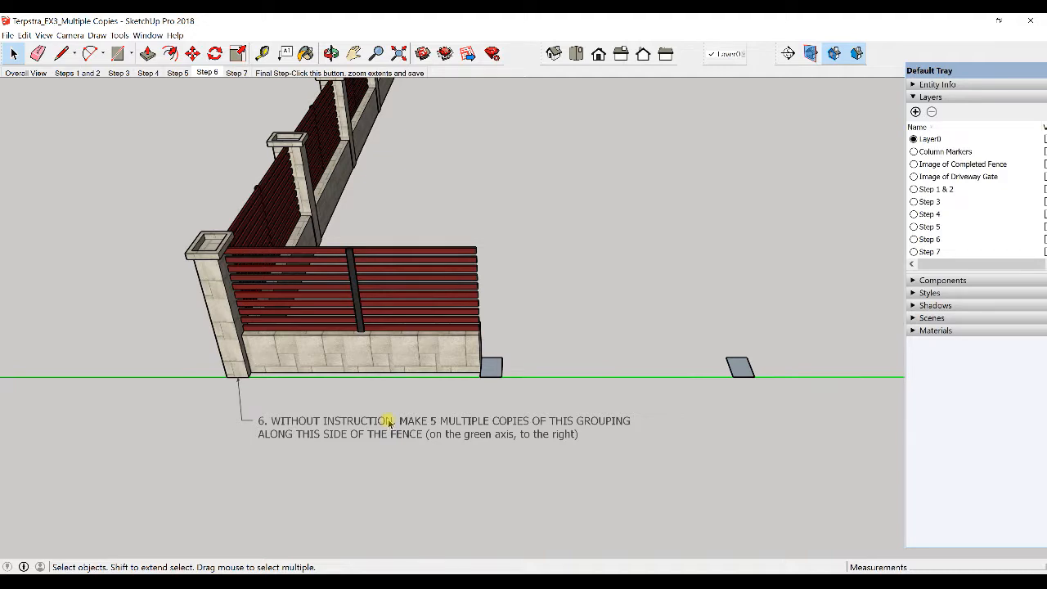
{"action": "left_click", "coordinate": [370, 355]}
{"action": "scroll", "coordinate": [370, 355], "scroll_direction": "down", "scroll_amount": 5}
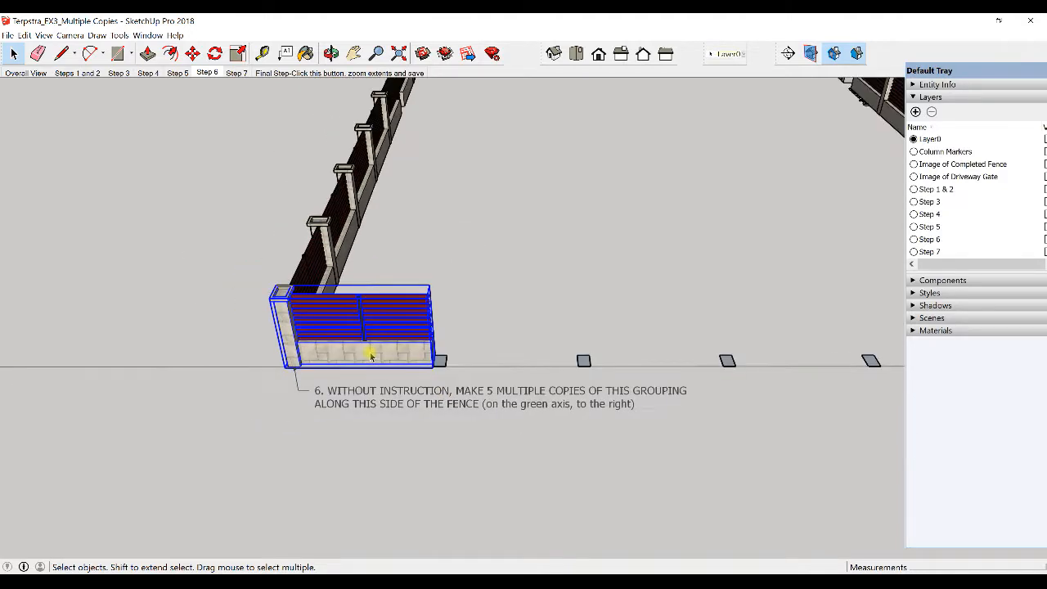
{"action": "middle_click_drag", "start_coordinate": [524, 346], "coordinate": [333, 363]}
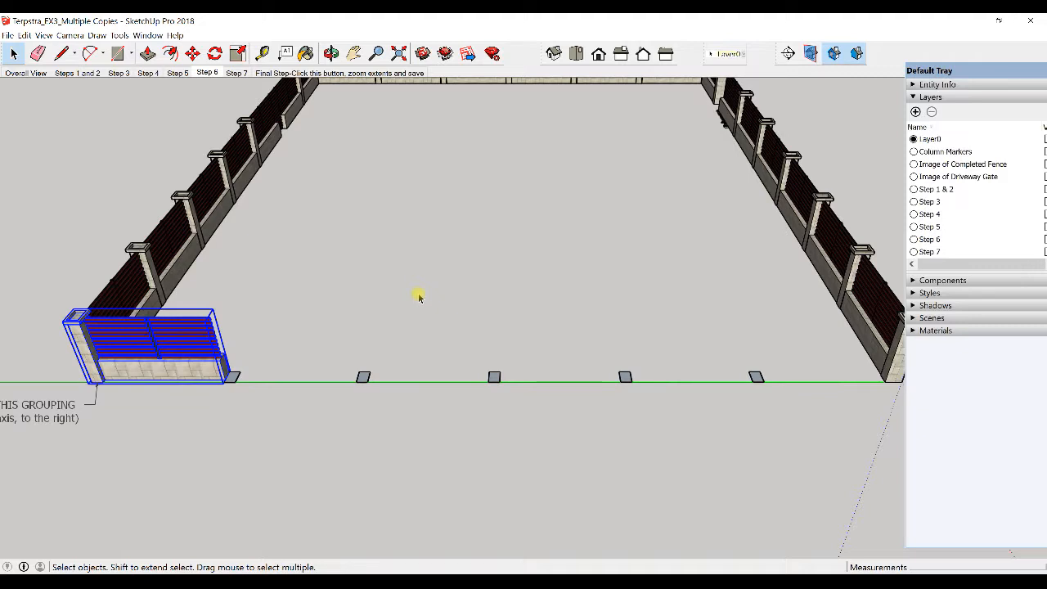
{"action": "middle_click_drag", "start_coordinate": [496, 294], "coordinate": [719, 258], "text": "shift"}
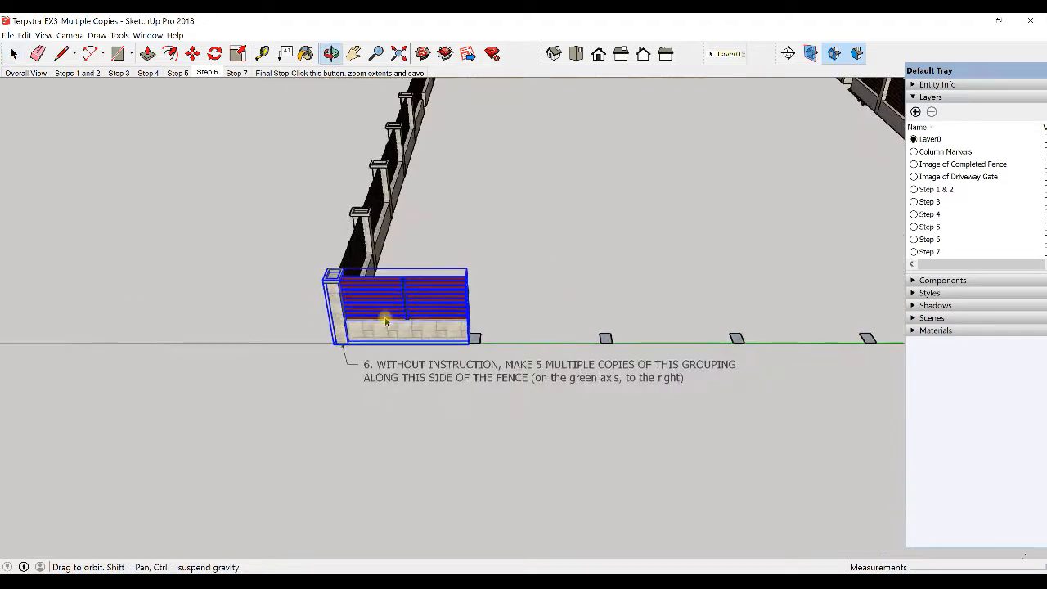
{"action": "scroll", "coordinate": [333, 332], "scroll_direction": "up", "scroll_amount": 5}
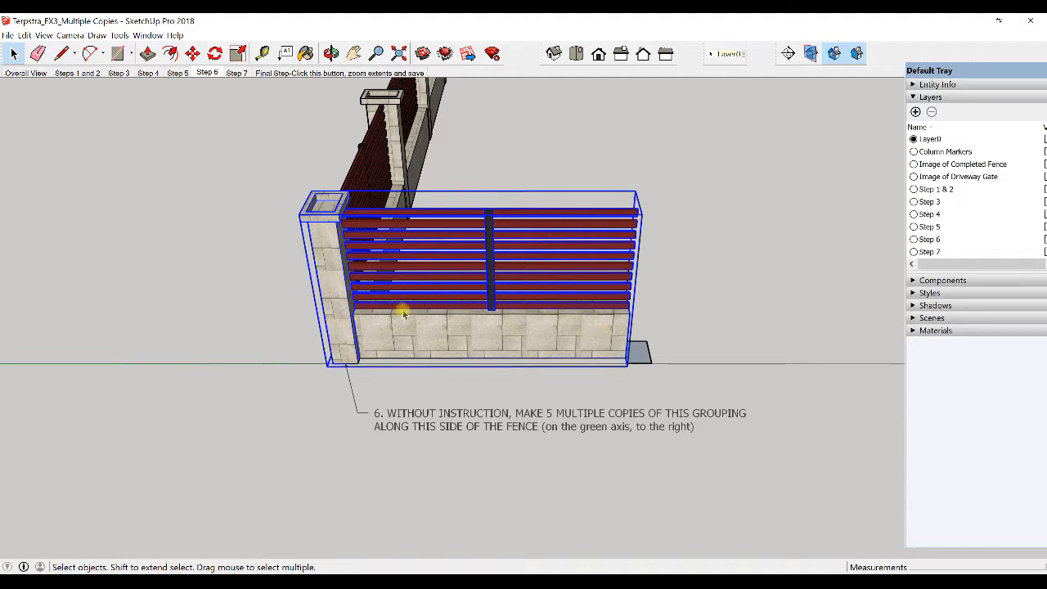
{"action": "scroll", "coordinate": [500, 328], "scroll_direction": "down", "scroll_amount": 5}
{"action": "middle_click_drag", "start_coordinate": [501, 327], "coordinate": [826, 306]}
{"action": "middle_click_drag", "start_coordinate": [274, 319], "coordinate": [582, 306], "text": "shift"}
{"action": "scroll", "coordinate": [447, 319], "scroll_direction": "up", "scroll_amount": 4}
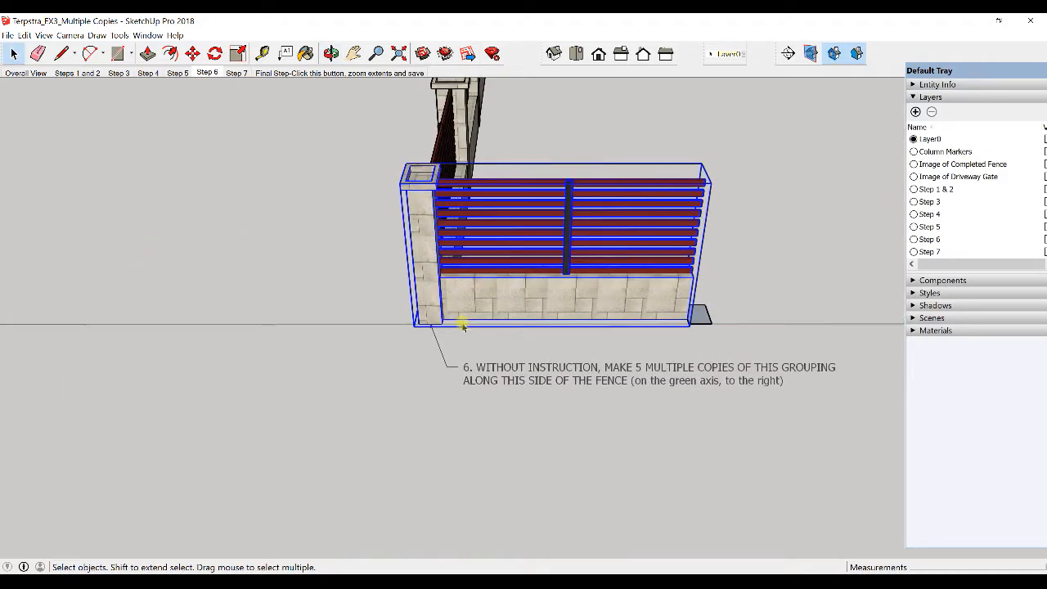
{"action": "scroll", "coordinate": [442, 311], "scroll_direction": "up", "scroll_amount": 1}
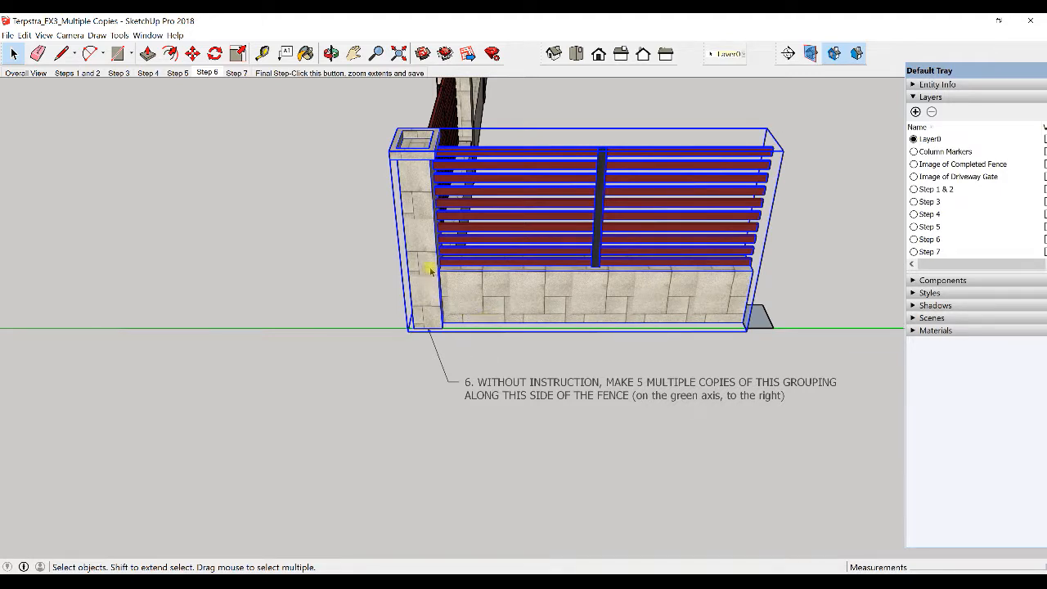
Step: Copy the selected grouping about 10' 11 3/16" along the green axis, from its column's outer base endpoint to the nearest column marker's matching endpoint, multiplied with 5x
{"action": "key", "text": "m"}
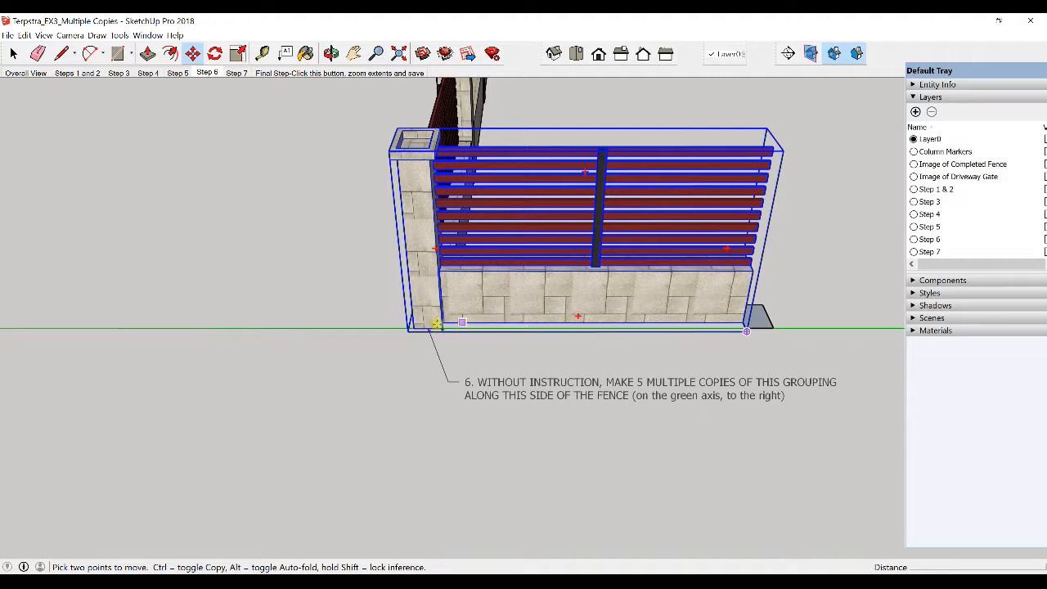
{"action": "scroll", "coordinate": [413, 329], "scroll_direction": "up", "scroll_amount": 5}
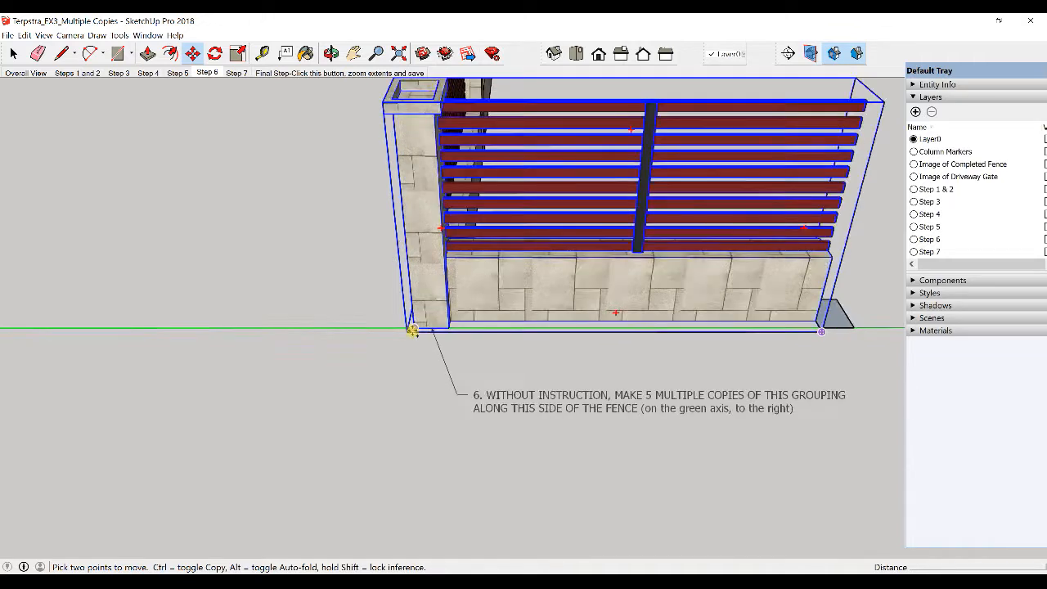
{"action": "key", "text": "ctrl"}
{"action": "left_click", "coordinate": [418, 323]}
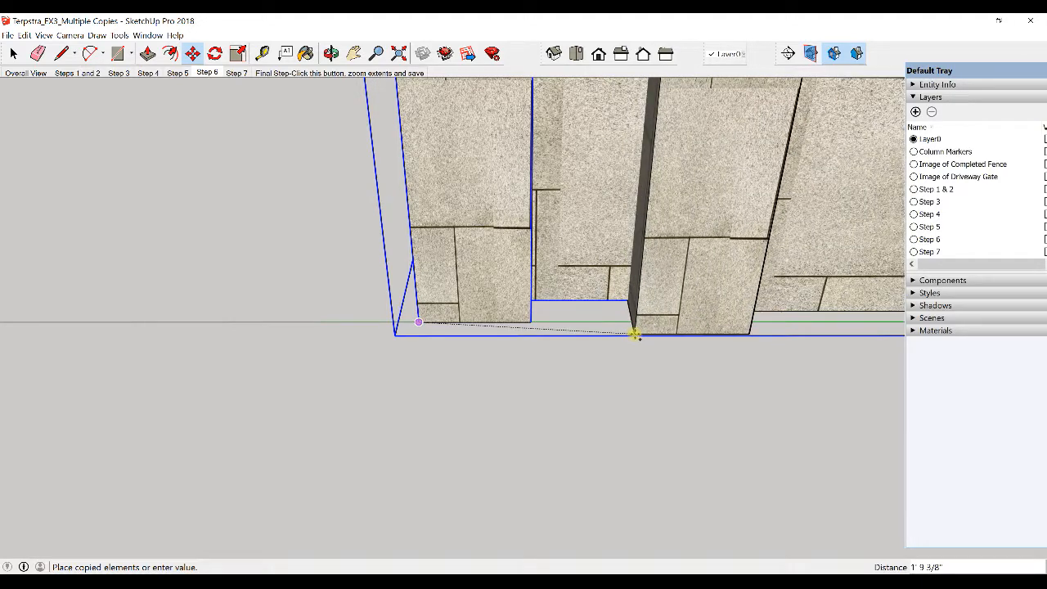
{"action": "scroll", "coordinate": [655, 322], "scroll_direction": "down", "scroll_amount": 3}
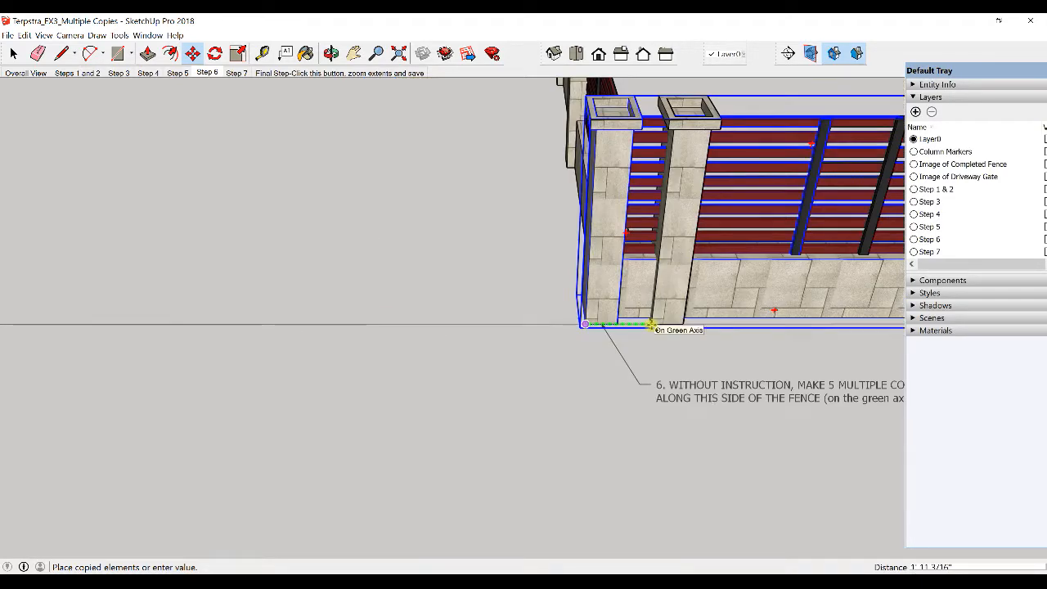
{"action": "middle_click_drag", "start_coordinate": [766, 300], "coordinate": [467, 287], "text": "shift"}
{"action": "scroll", "coordinate": [638, 288], "scroll_direction": "up", "scroll_amount": 5}
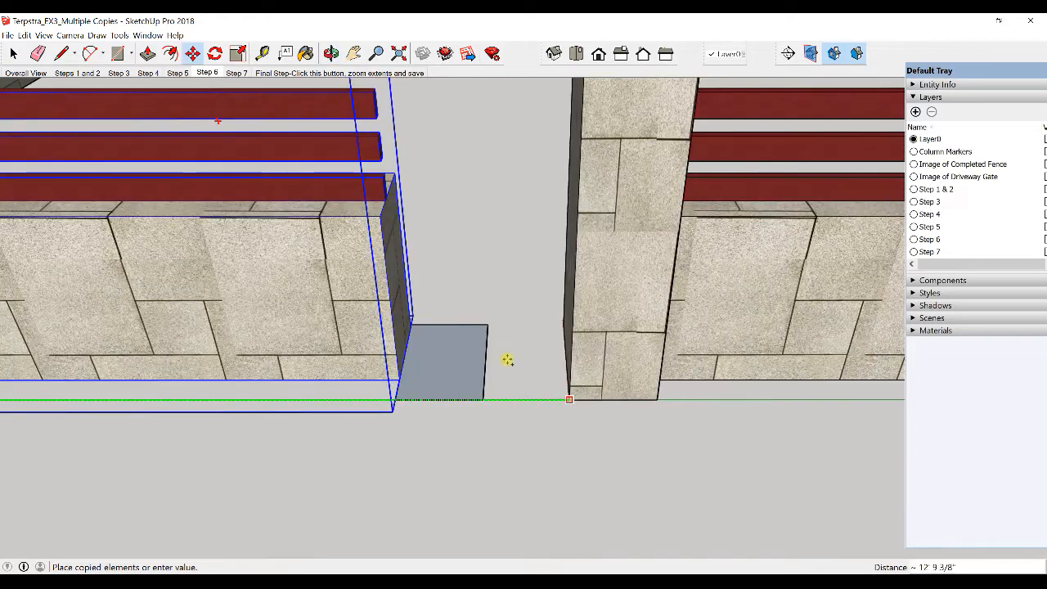
{"action": "middle_click_drag", "start_coordinate": [607, 286], "coordinate": [601, 297]}
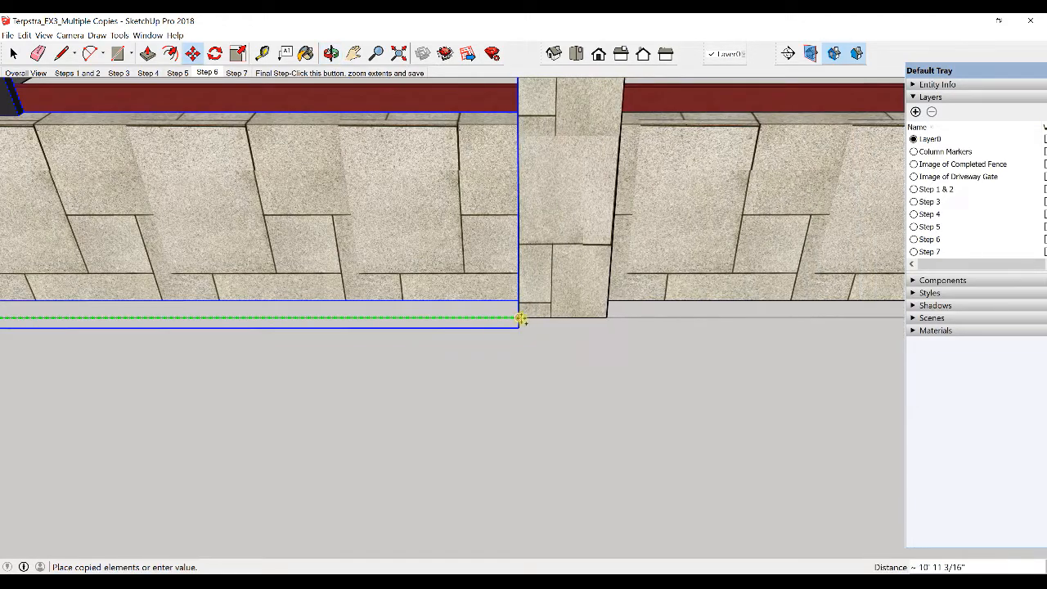
{"action": "middle_click_drag", "start_coordinate": [519, 321], "coordinate": [624, 318]}
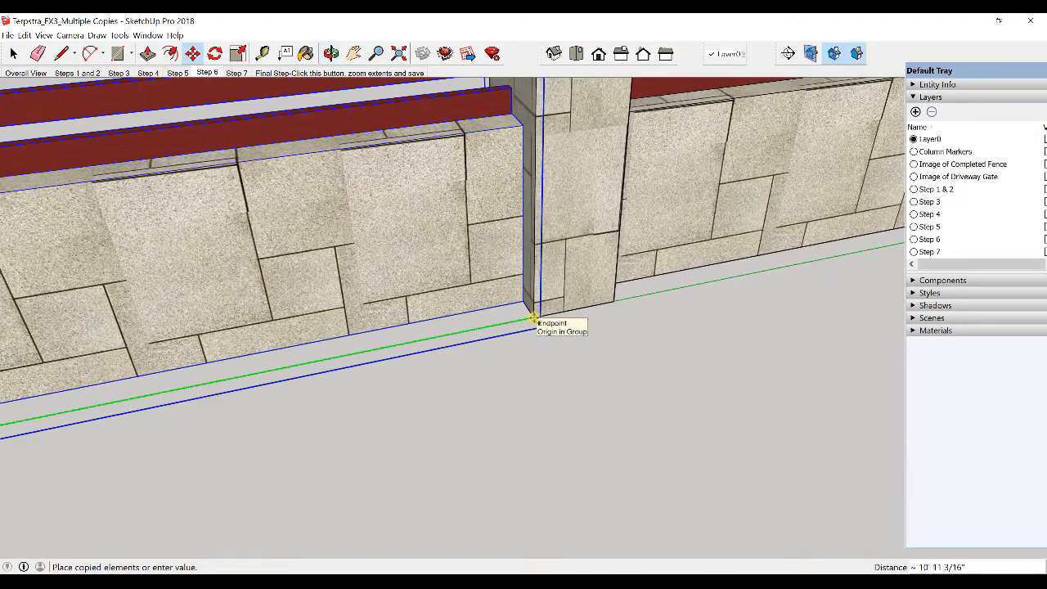
{"action": "type", "text": "5x"}
{"action": "key", "text": "Return"}
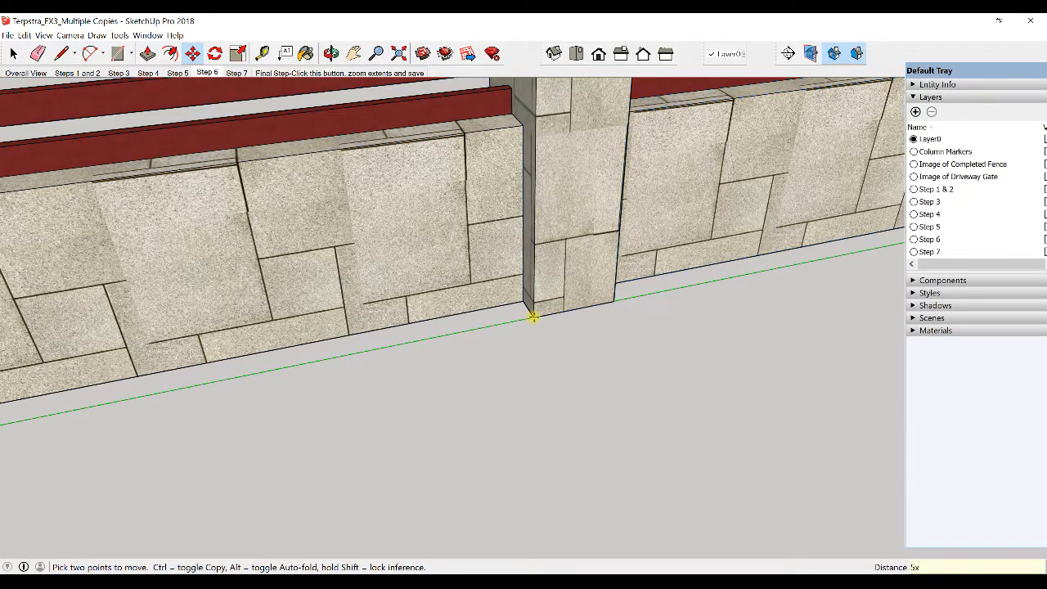
{"action": "key", "text": "space"}
{"action": "scroll", "coordinate": [556, 303], "scroll_direction": "down", "scroll_amount": 6}
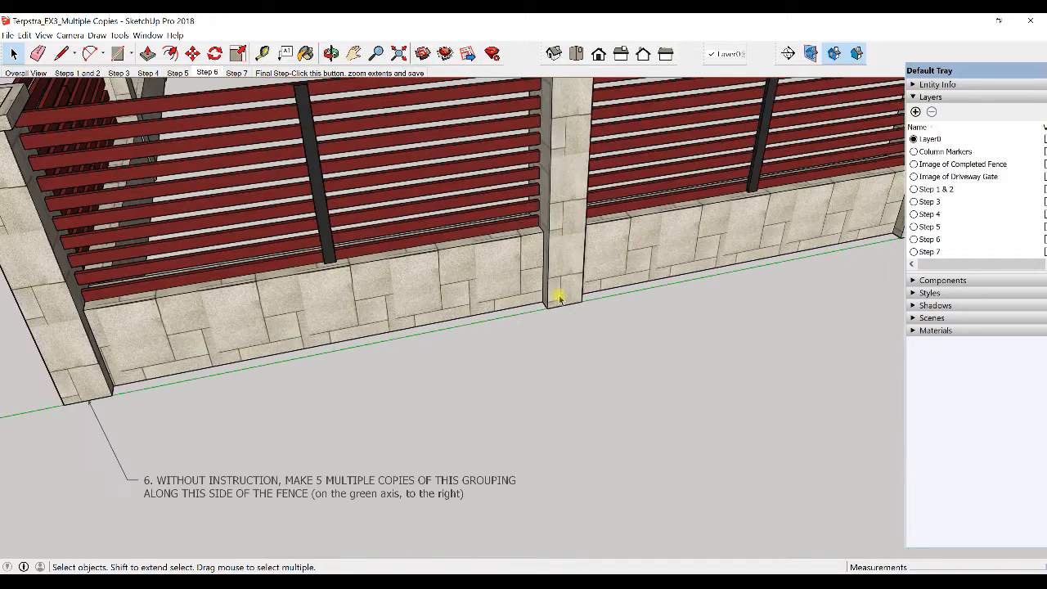
{"action": "middle_click_drag", "start_coordinate": [494, 334], "coordinate": [701, 357]}
{"action": "scroll", "coordinate": [720, 342], "scroll_direction": "down", "scroll_amount": 4}
{"action": "middle_click_drag", "start_coordinate": [566, 325], "coordinate": [373, 315]}
{"action": "middle_click_drag", "start_coordinate": [553, 330], "coordinate": [733, 330], "text": "shift"}
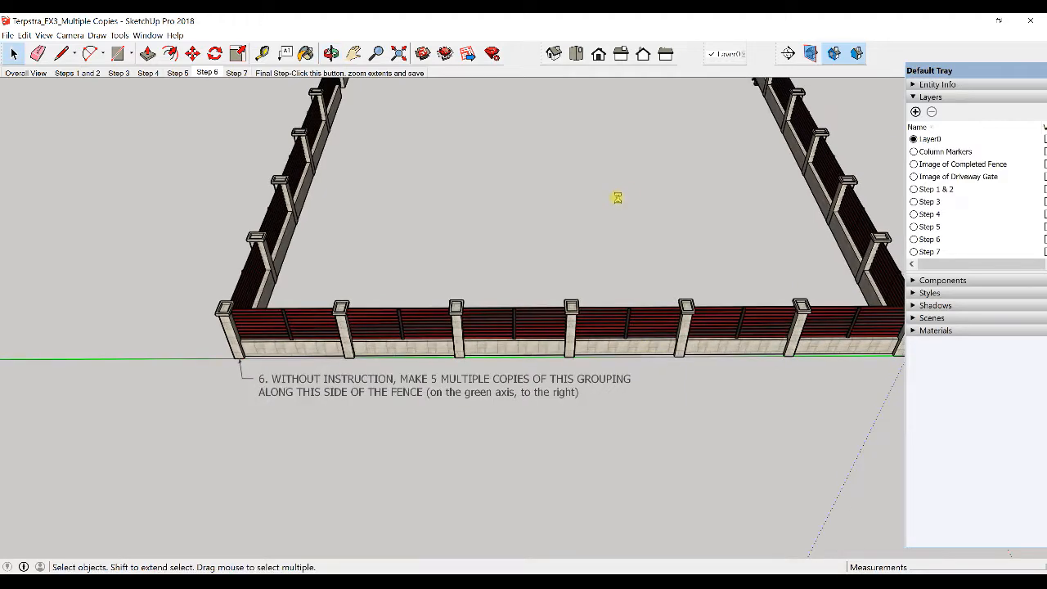
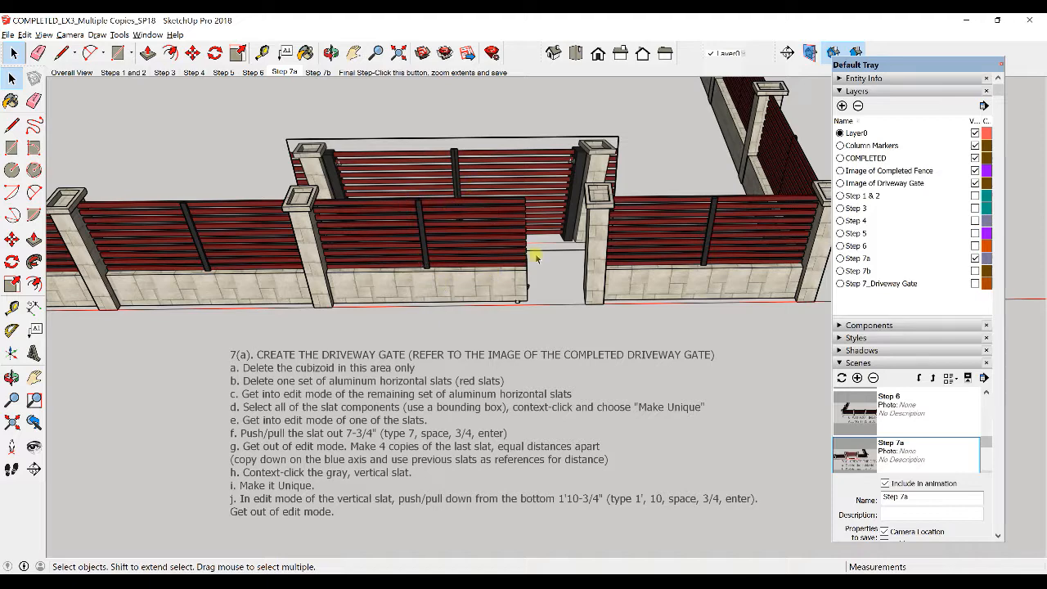
Step: Examine the image of the completed driveway gate and the fence opening in front of it in the Step 7a scene
{"action": "middle_click_drag", "start_coordinate": [512, 173], "coordinate": [497, 246]}
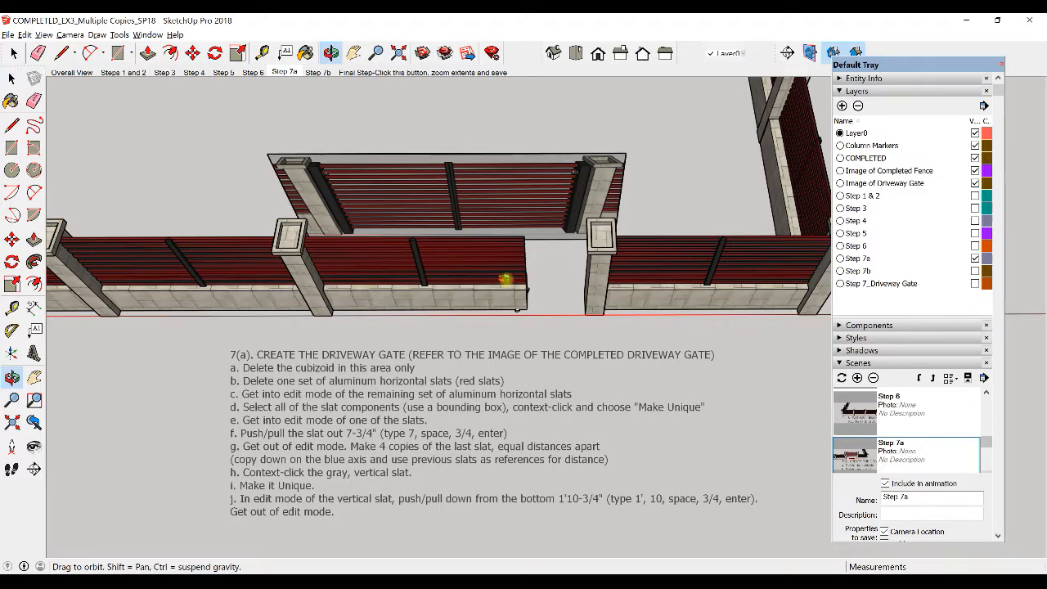
{"action": "left_click", "coordinate": [478, 178]}
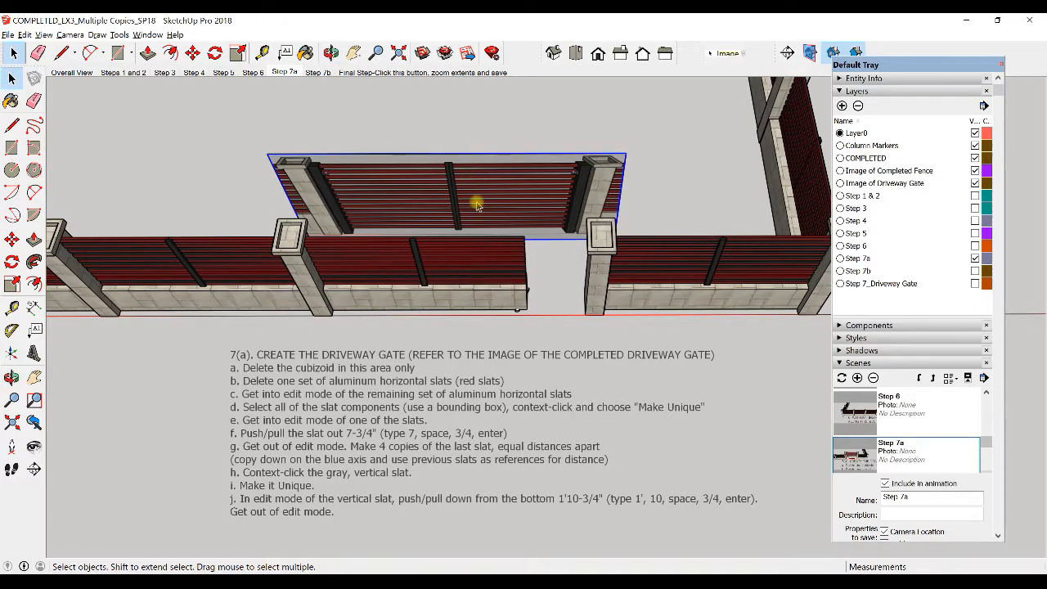
{"action": "scroll", "coordinate": [479, 203], "scroll_direction": "up", "scroll_amount": 2}
{"action": "middle_click_drag", "start_coordinate": [479, 203], "coordinate": [475, 189]}
{"action": "scroll", "coordinate": [474, 188], "scroll_direction": "down", "scroll_amount": 2}
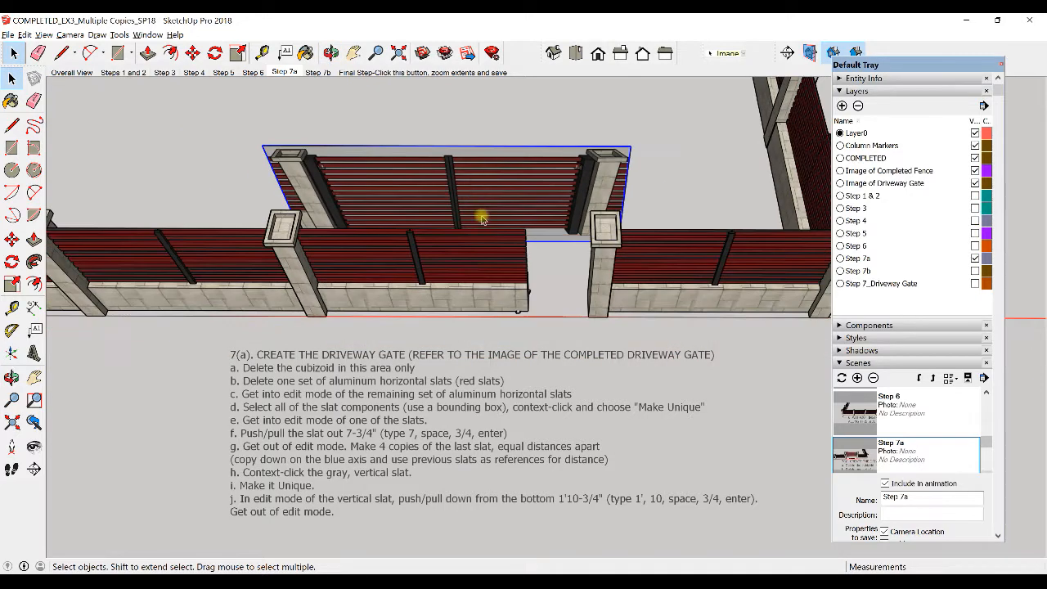
{"action": "middle_click_drag", "start_coordinate": [479, 215], "coordinate": [491, 196]}
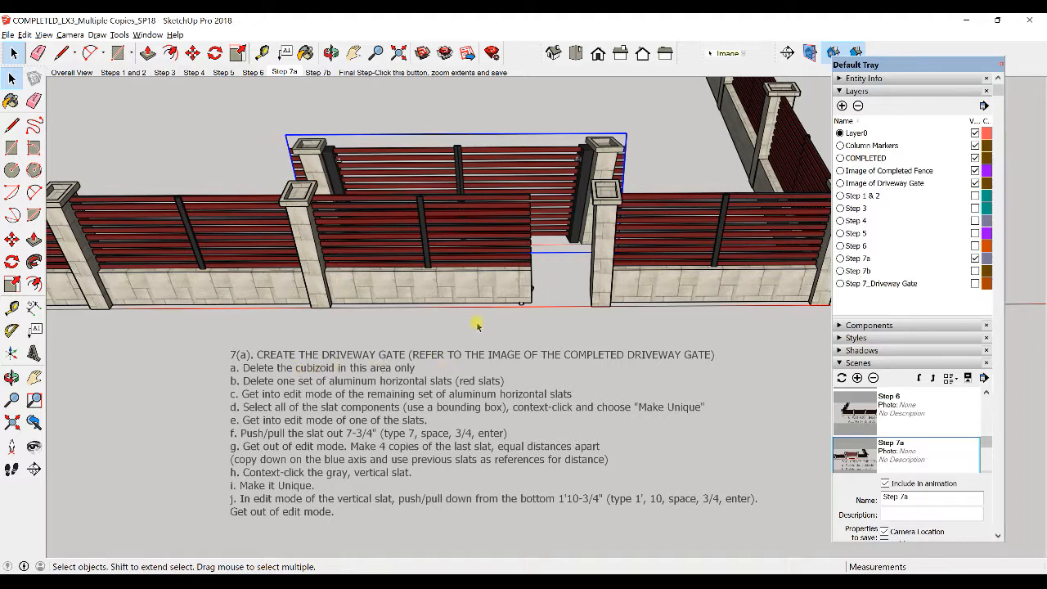
Step: Erase the stone cubizoid base in the driveway opening
{"action": "left_click", "coordinate": [469, 286]}
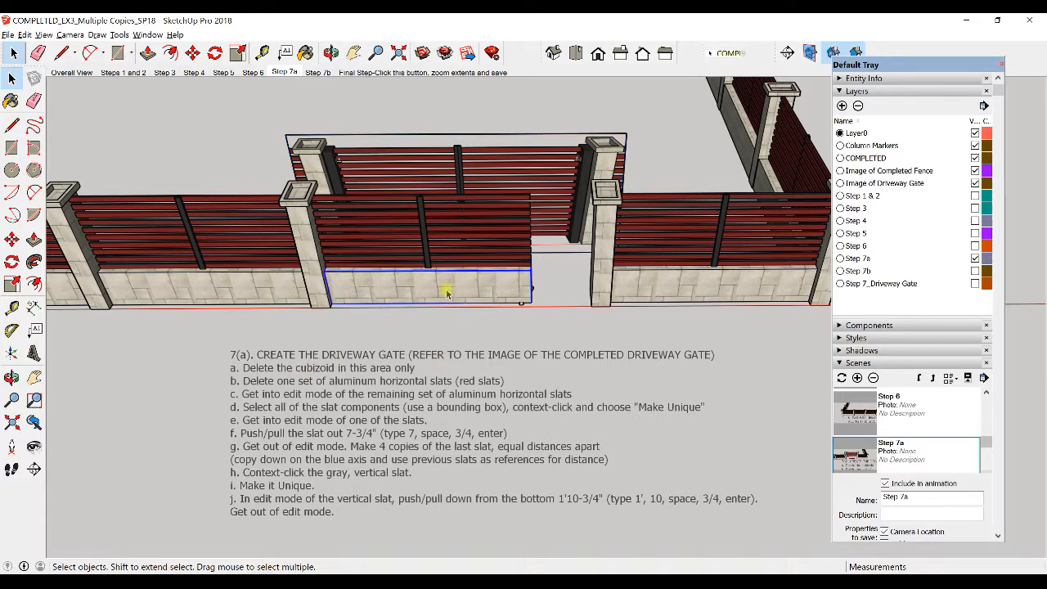
{"action": "scroll", "coordinate": [446, 292], "scroll_direction": "up", "scroll_amount": 1}
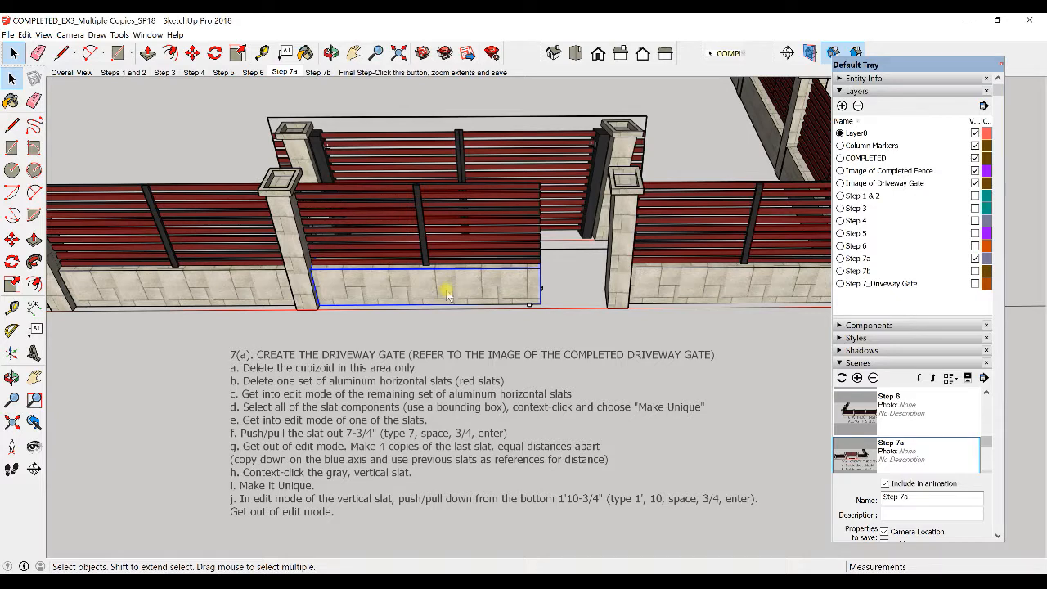
{"action": "right_click", "coordinate": [446, 292]}
{"action": "left_click", "coordinate": [479, 309]}
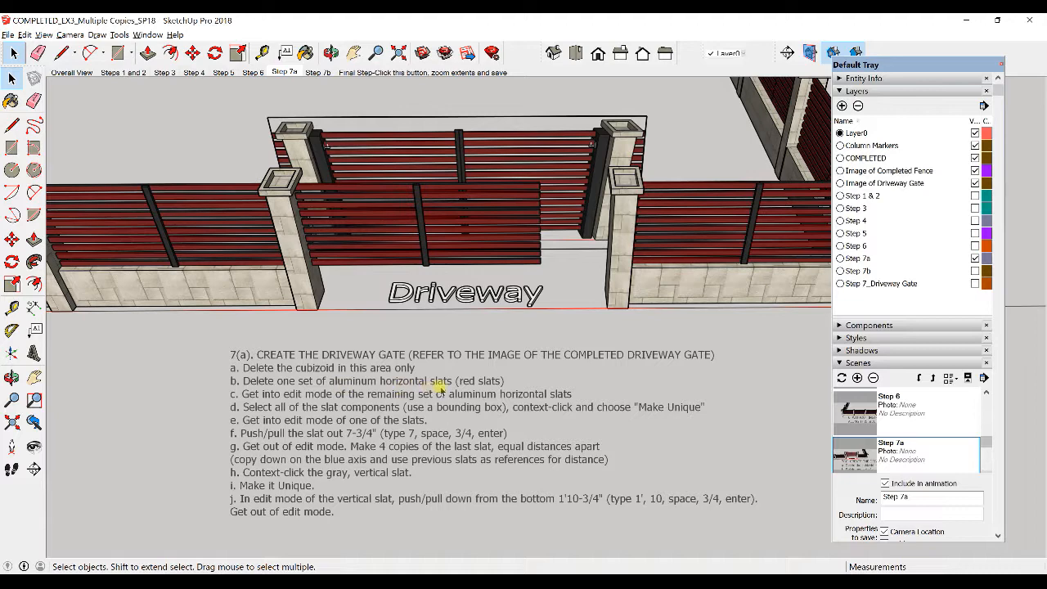
Step: Delete the set of red horizontal slats on the driveway side of the gray vertical slat
{"action": "middle_click_drag", "start_coordinate": [452, 302], "coordinate": [452, 321]}
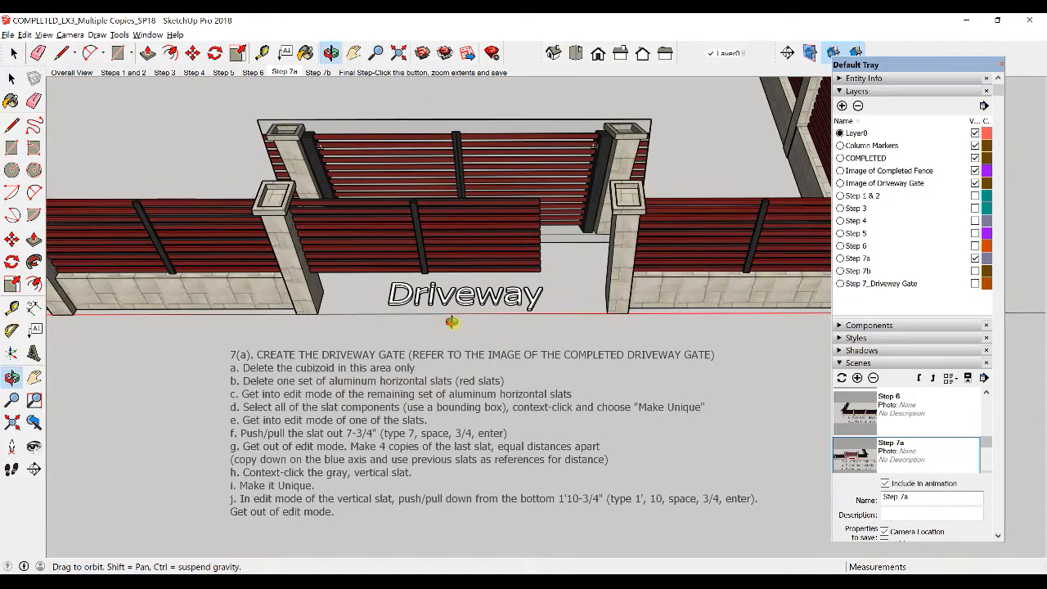
{"action": "left_click", "coordinate": [461, 227]}
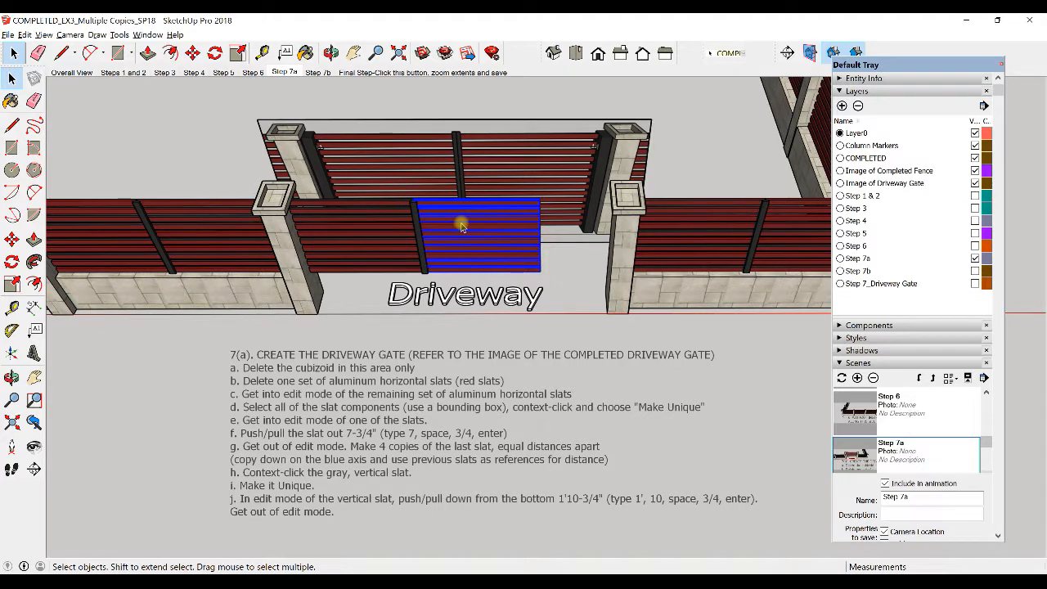
{"action": "key", "text": "Delete"}
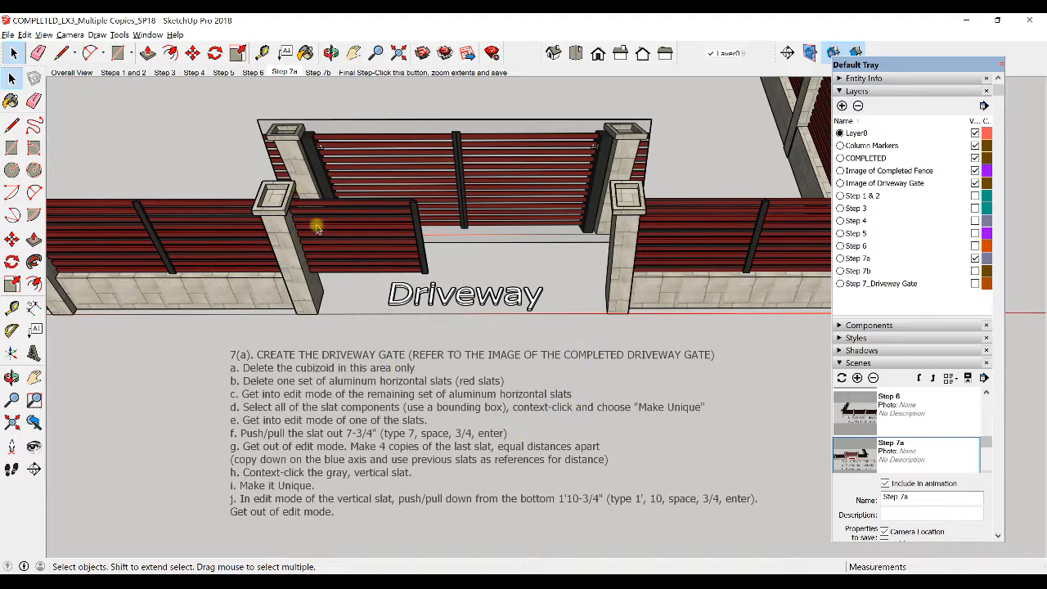
Step: Open the remaining set of red horizontal slats for editing and select several of its slats individually
{"action": "scroll", "coordinate": [319, 228], "scroll_direction": "up", "scroll_amount": 6}
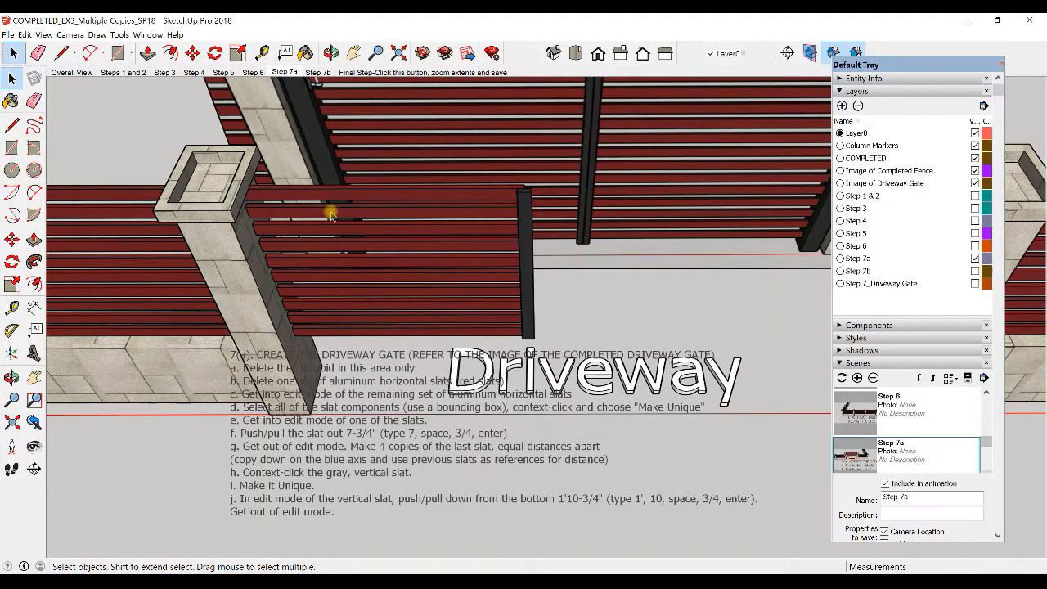
{"action": "mouse_move", "coordinate": [408, 267]}
{"action": "middle_mouse_down"}
{"action": "mouse_move", "coordinate": [421, 251]}
{"action": "mouse_move", "coordinate": [428, 271]}
{"action": "mouse_move", "coordinate": [418, 283]}
{"action": "mouse_move", "coordinate": [419, 252]}
{"action": "middle_mouse_up"}
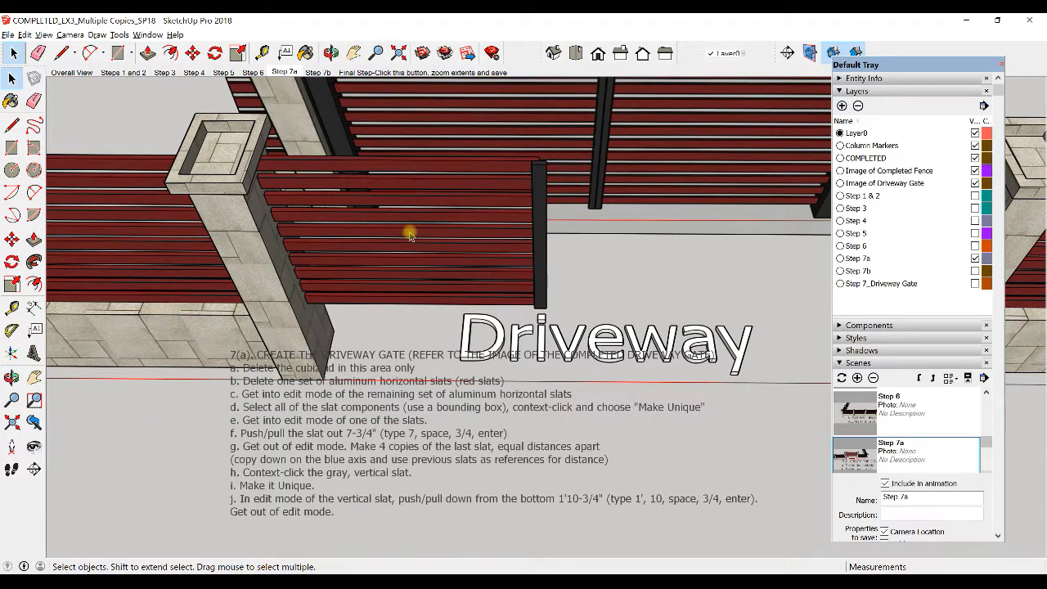
{"action": "right_click", "coordinate": [412, 182]}
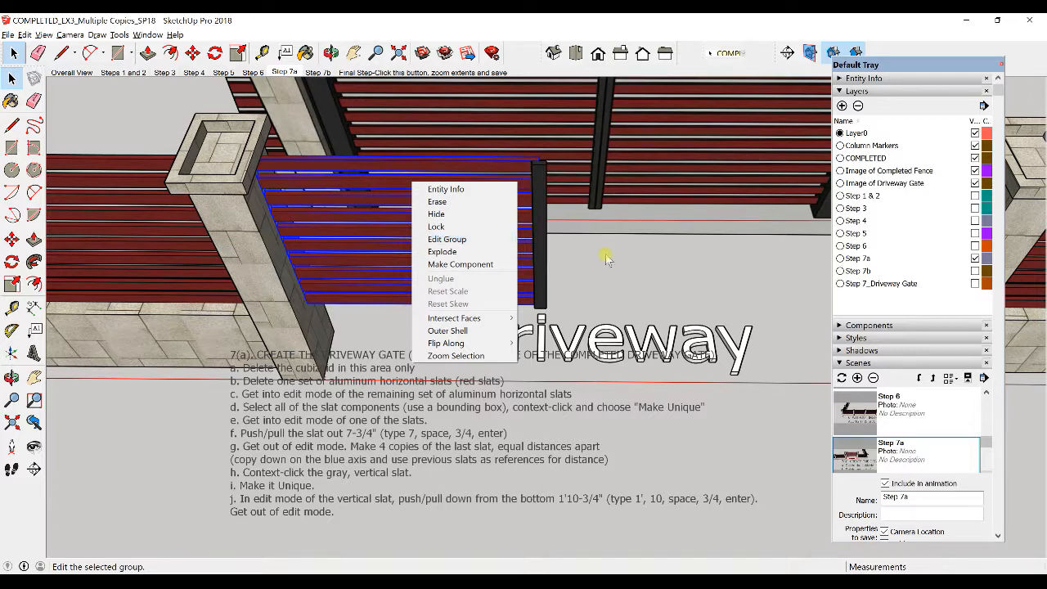
{"action": "left_click", "coordinate": [656, 280]}
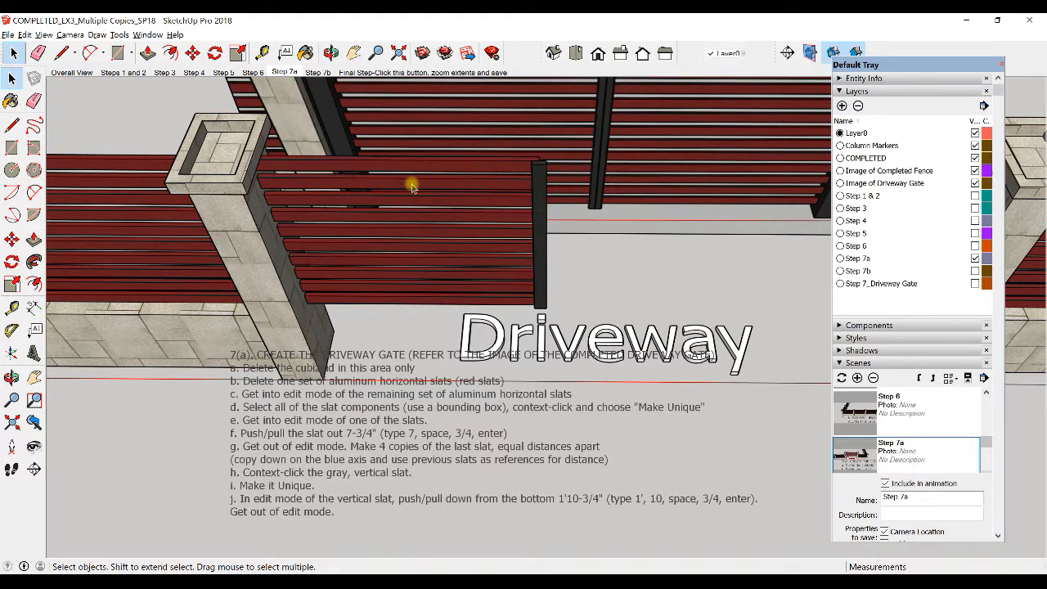
{"action": "double_click", "coordinate": [412, 187]}
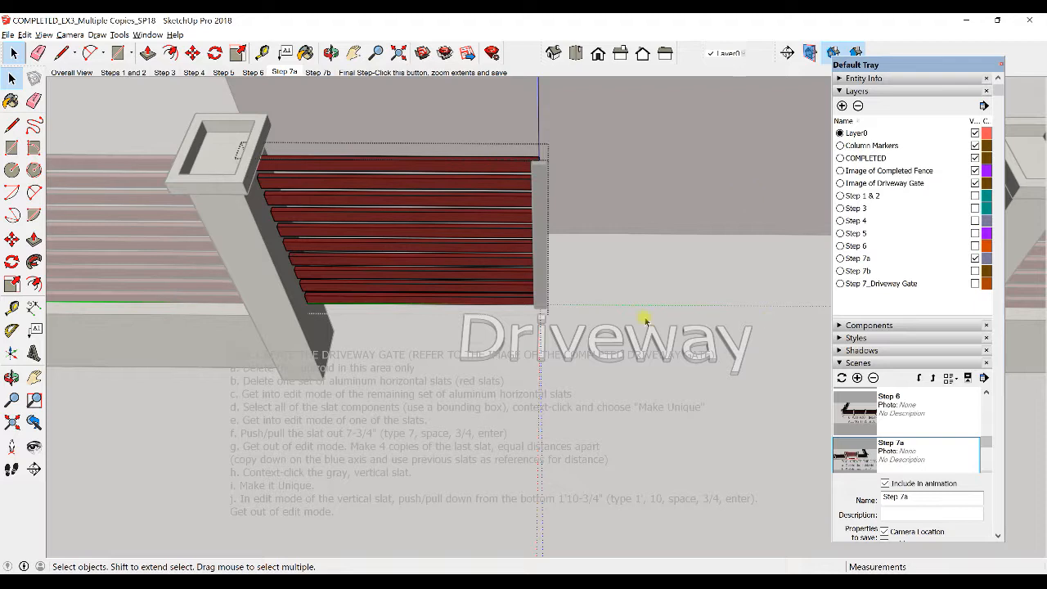
{"action": "left_click", "coordinate": [454, 167]}
{"action": "left_click", "coordinate": [453, 183]}
{"action": "left_click", "coordinate": [454, 201]}
{"action": "left_click", "coordinate": [452, 217]}
{"action": "left_click", "coordinate": [475, 259]}
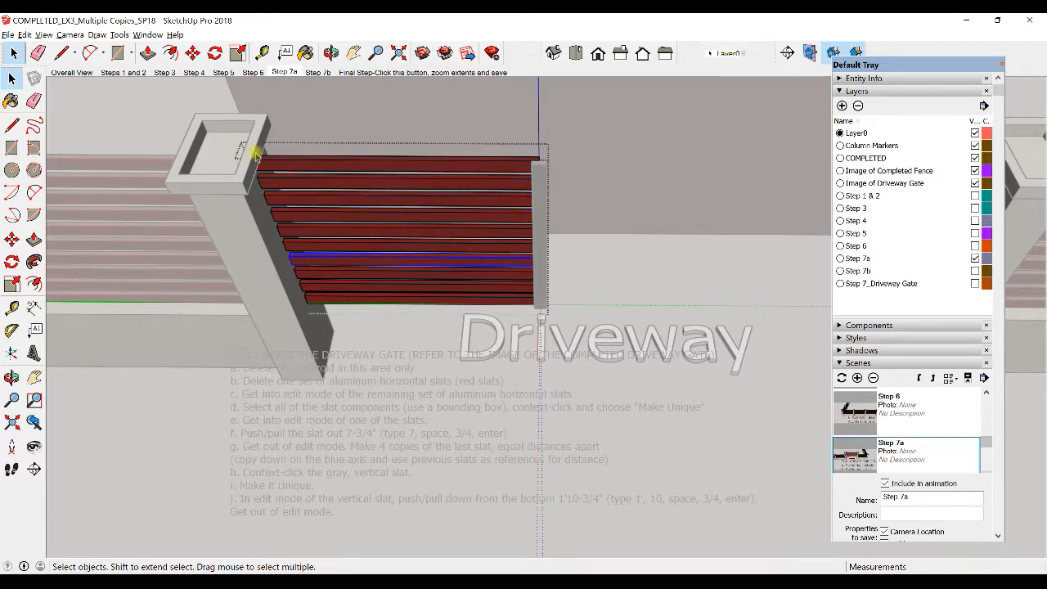
Step: Select all the slats in the open group with bounding boxes in both directions and try to make them unique
{"action": "mouse_move", "coordinate": [532, 320]}
{"action": "middle_mouse_down"}
{"action": "mouse_move", "coordinate": [524, 227]}
{"action": "mouse_move", "coordinate": [535, 300]}
{"action": "middle_mouse_up"}
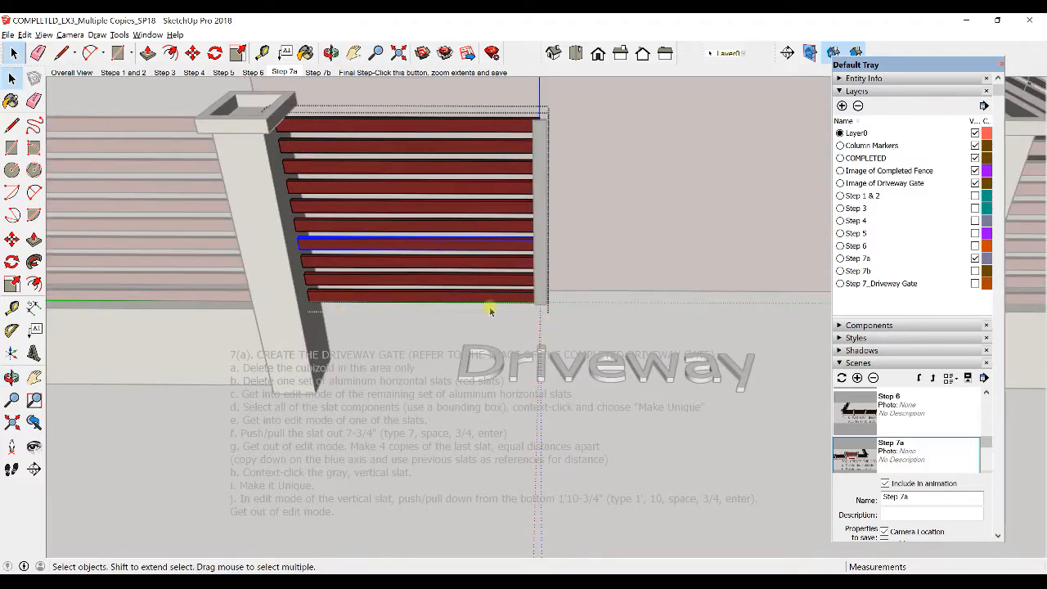
{"action": "middle_click_drag", "start_coordinate": [495, 271], "coordinate": [426, 383]}
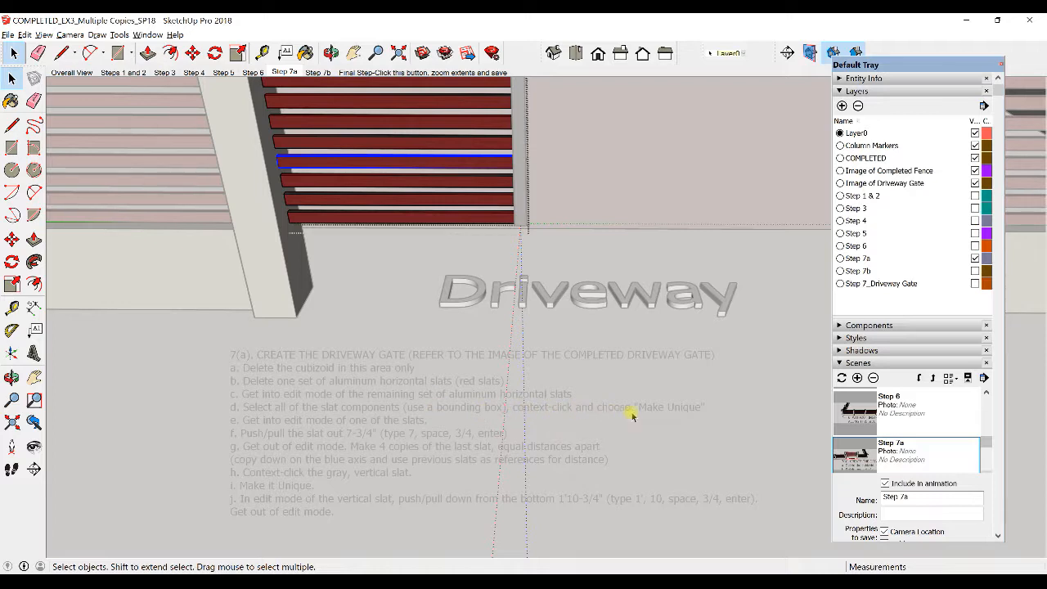
{"action": "middle_click_drag", "start_coordinate": [444, 251], "coordinate": [390, 246]}
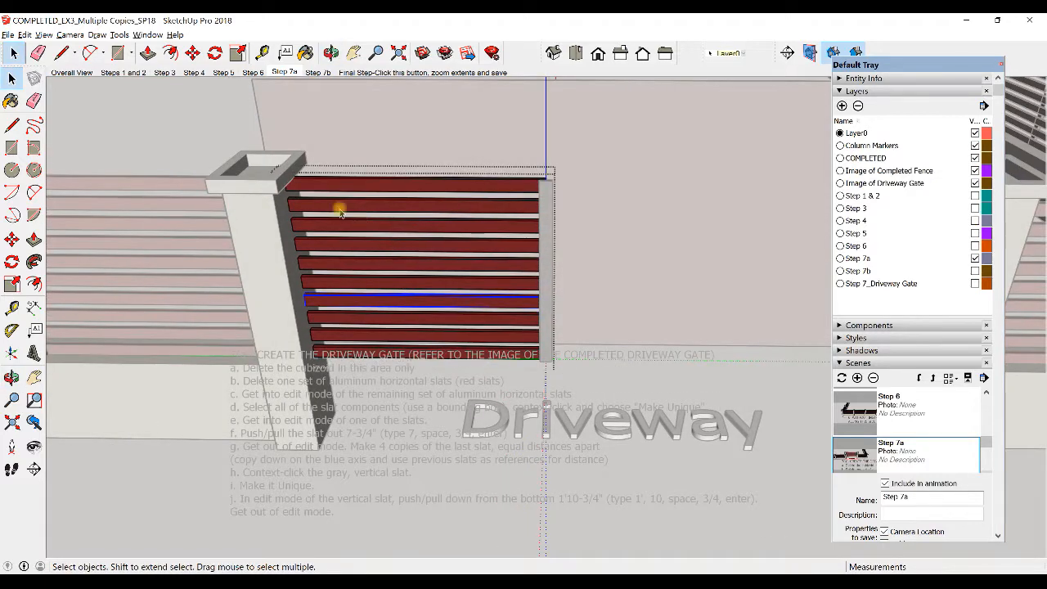
{"action": "left_click_drag", "start_coordinate": [98, 99], "coordinate": [731, 416]}
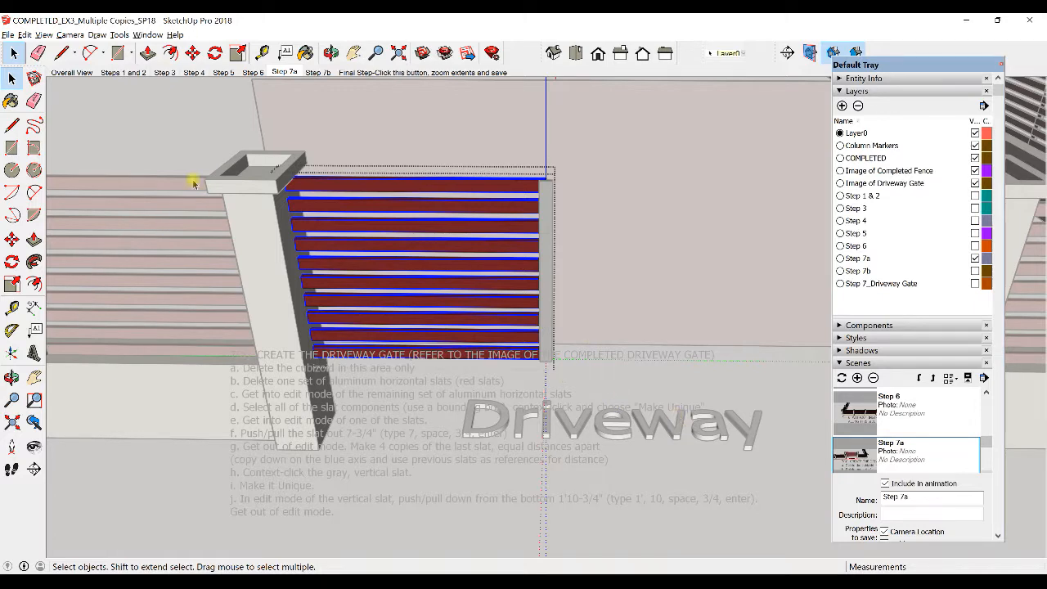
{"action": "left_click_drag", "start_coordinate": [87, 108], "coordinate": [681, 464]}
{"action": "left_click_drag", "start_coordinate": [757, 489], "coordinate": [247, 201]}
{"action": "left_click_drag", "start_coordinate": [146, 129], "coordinate": [108, 91]}
{"action": "left_click_drag", "start_coordinate": [775, 519], "coordinate": [112, 135]}
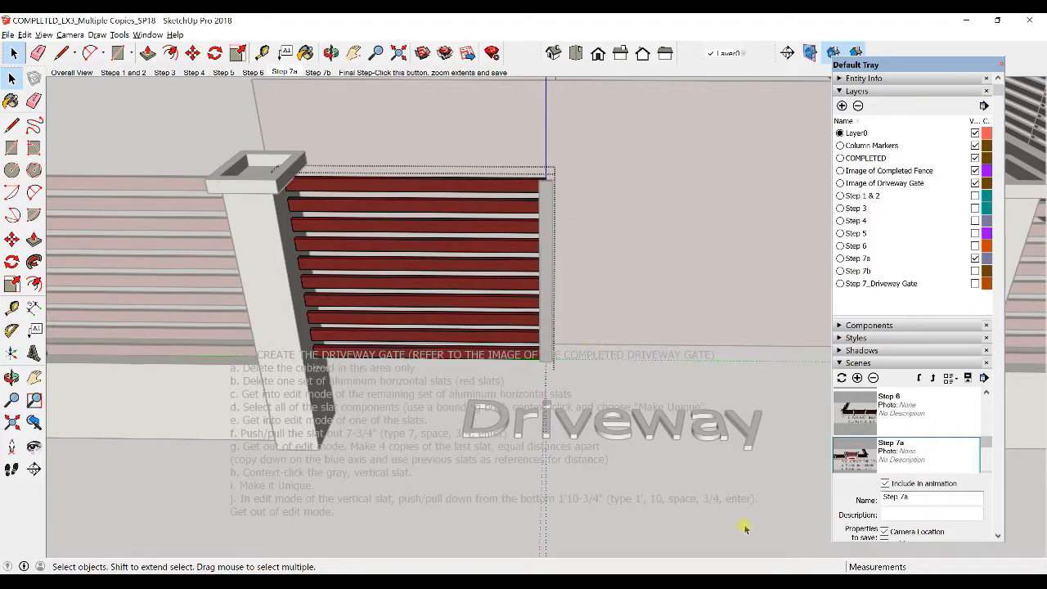
{"action": "left_click_drag", "start_coordinate": [174, 122], "coordinate": [149, 105]}
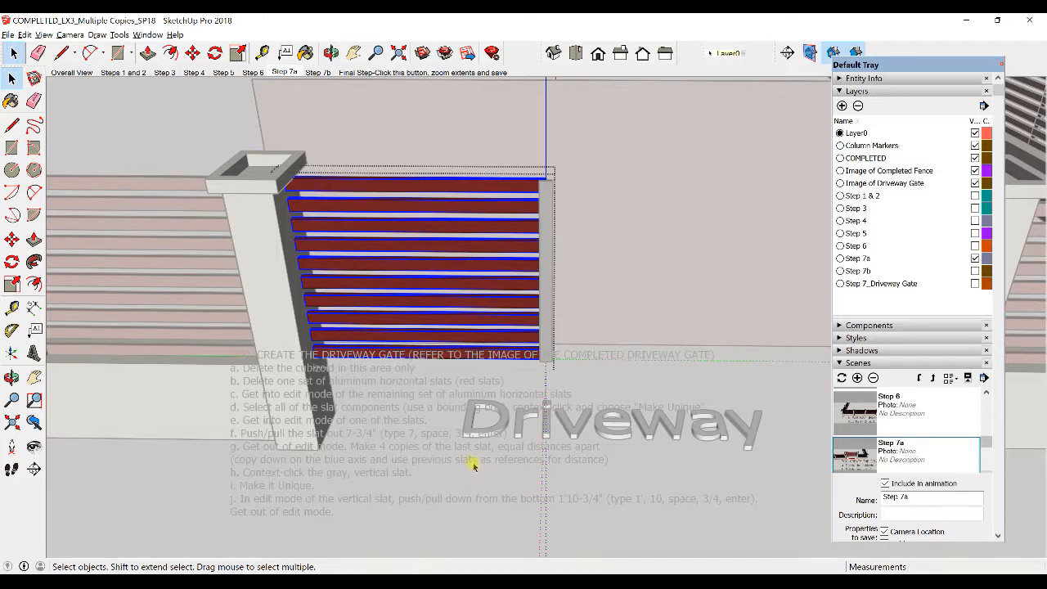
{"action": "right_click", "coordinate": [447, 188]}
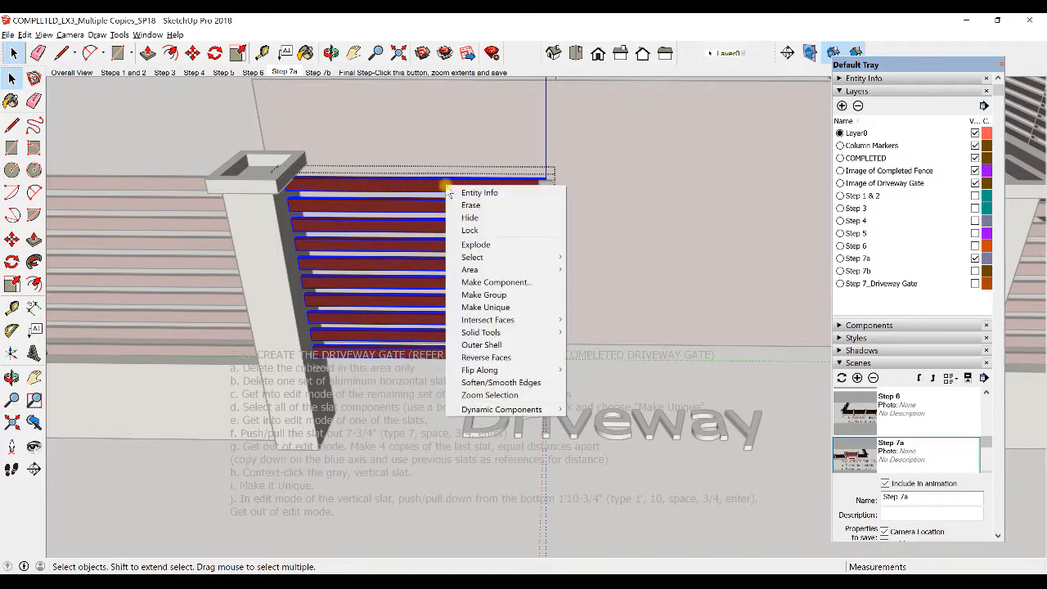
{"action": "left_click", "coordinate": [530, 308]}
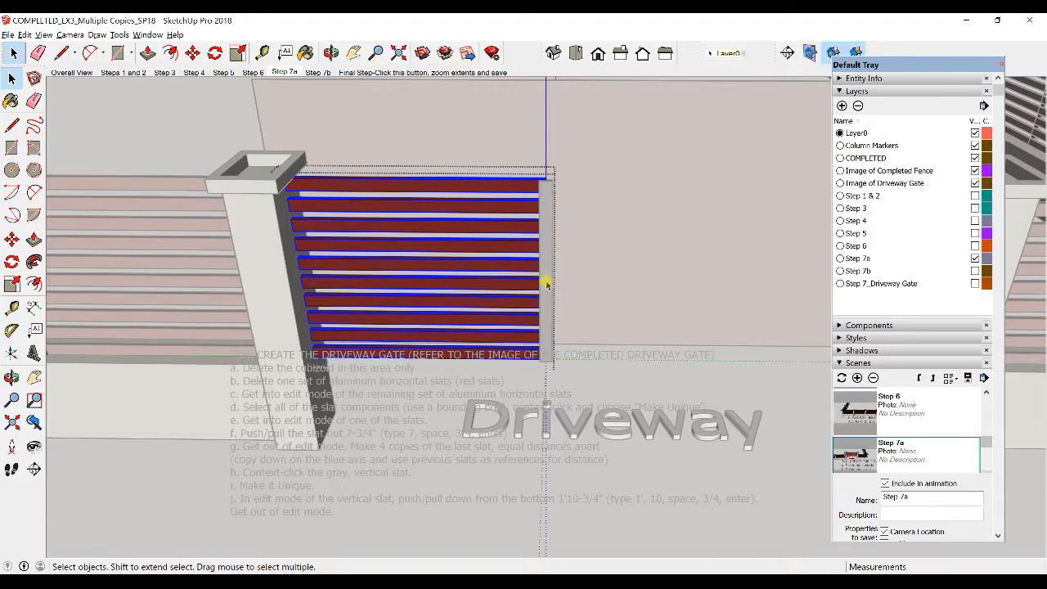
Step: Examine the other fence sections along the driveway side and select the slat group beside the corner column
{"action": "scroll", "coordinate": [391, 352], "scroll_direction": "down", "scroll_amount": 5}
{"action": "middle_click_drag", "start_coordinate": [248, 323], "coordinate": [681, 285]}
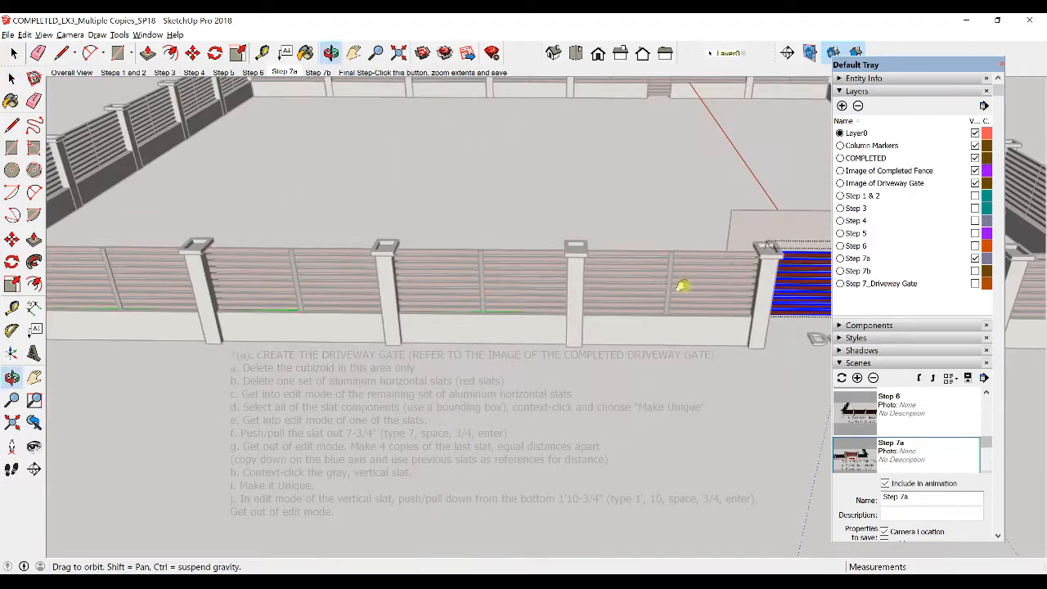
{"action": "middle_click_drag", "start_coordinate": [240, 271], "coordinate": [486, 260]}
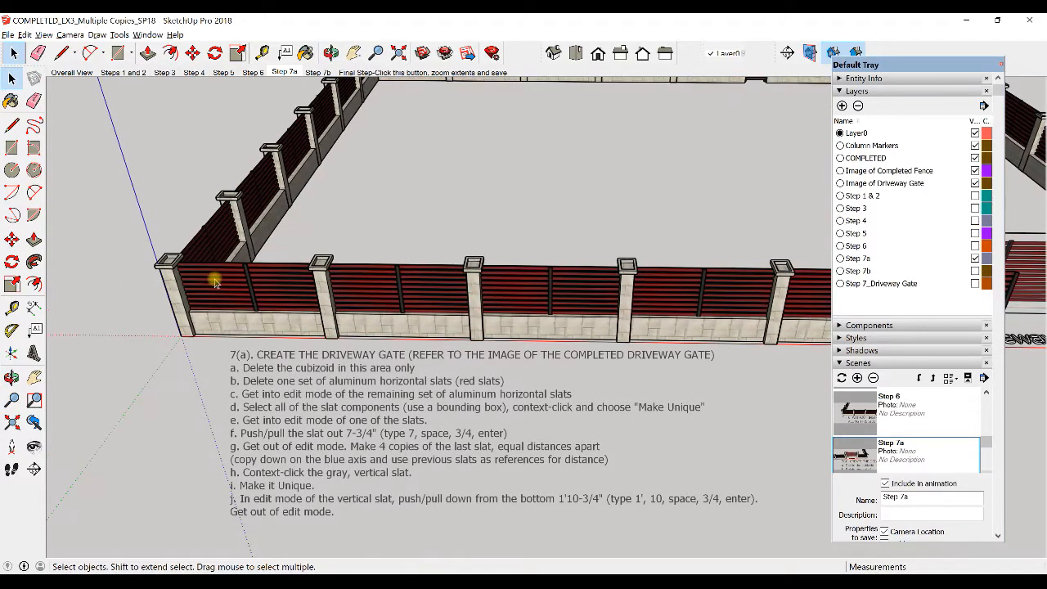
{"action": "left_click", "coordinate": [227, 279]}
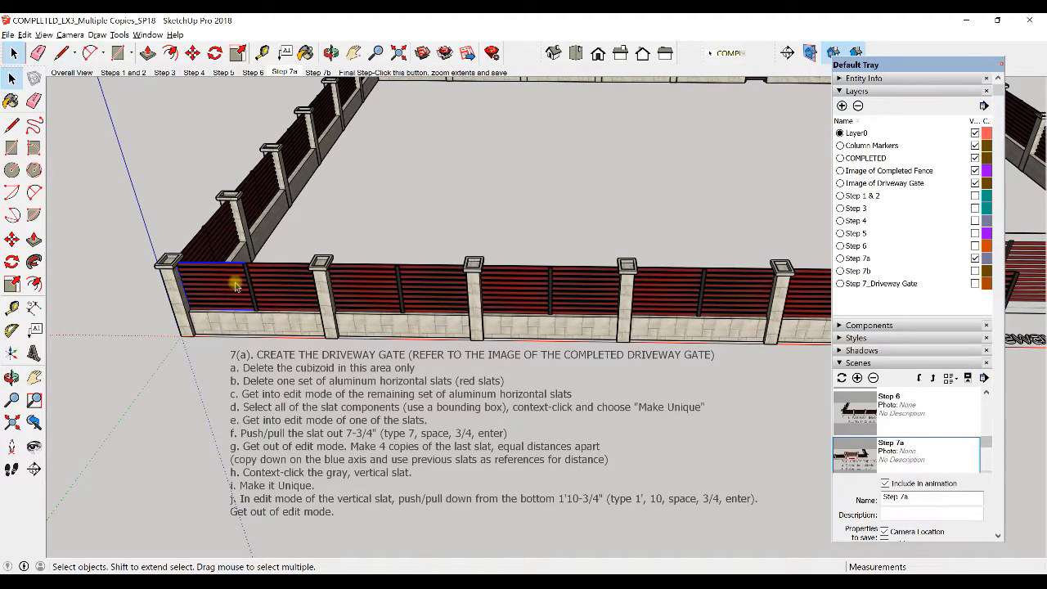
{"action": "scroll", "coordinate": [235, 287], "scroll_direction": "down", "scroll_amount": 2}
{"action": "middle_click_drag", "start_coordinate": [242, 291], "coordinate": [197, 271], "text": "shift"}
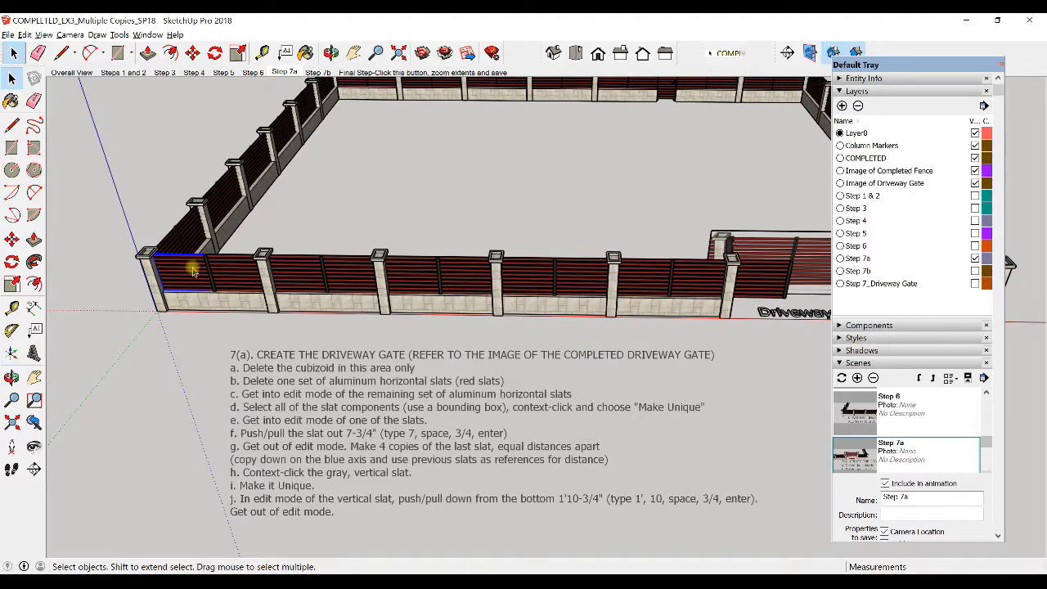
{"action": "scroll", "coordinate": [785, 285], "scroll_direction": "up", "scroll_amount": 1}
Step: Open one slat of the driveway set for editing and select its geometry to check which other slats are linked to it
{"action": "double_click", "coordinate": [767, 283]}
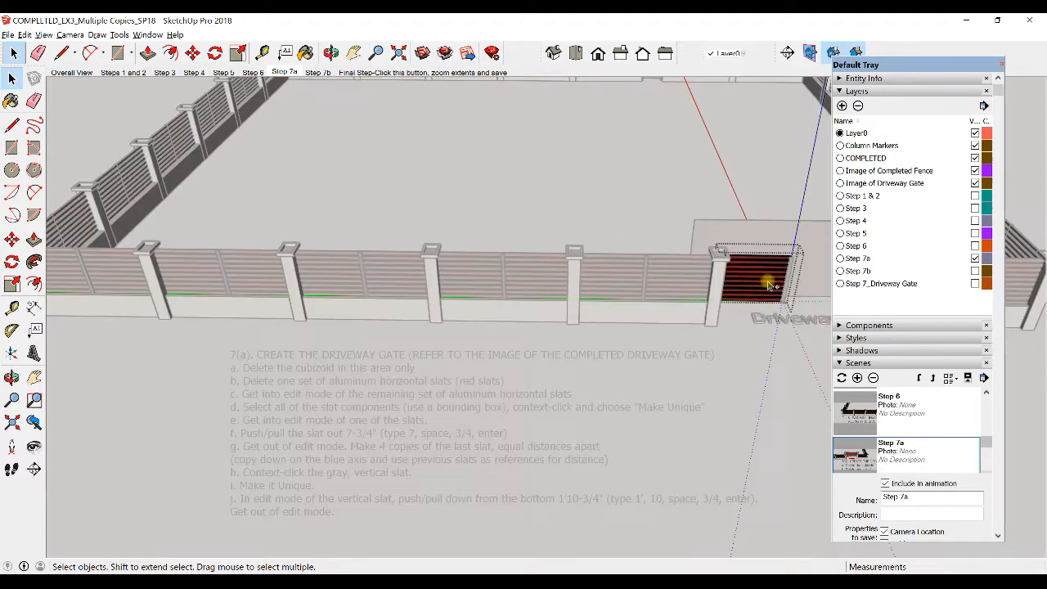
{"action": "left_click", "coordinate": [699, 307]}
{"action": "double_click", "coordinate": [754, 270]}
{"action": "double_click", "coordinate": [755, 270]}
{"action": "left_click", "coordinate": [755, 270]}
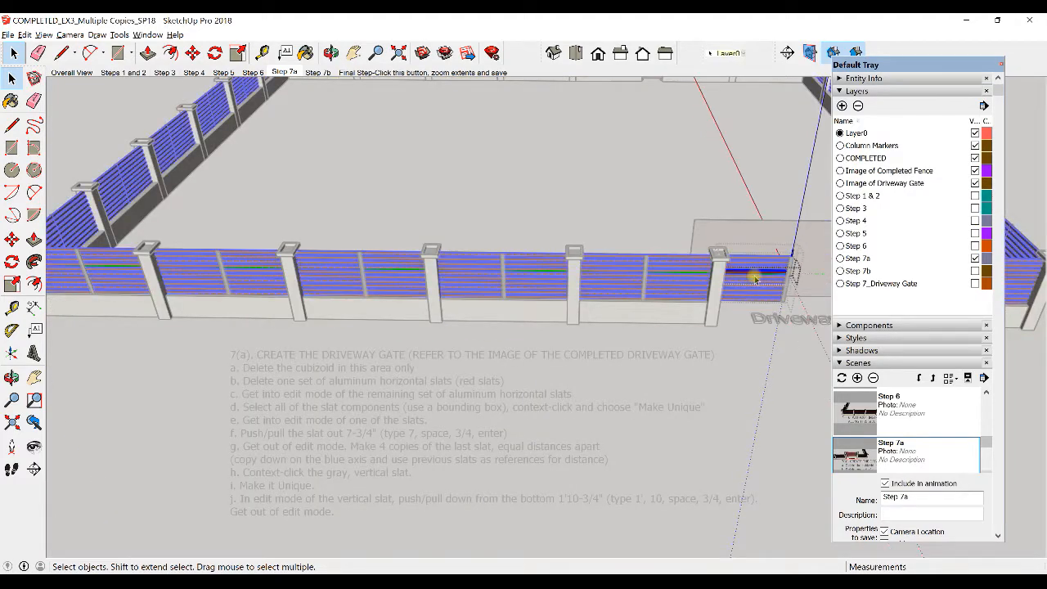
{"action": "scroll", "coordinate": [753, 278], "scroll_direction": "up", "scroll_amount": 6}
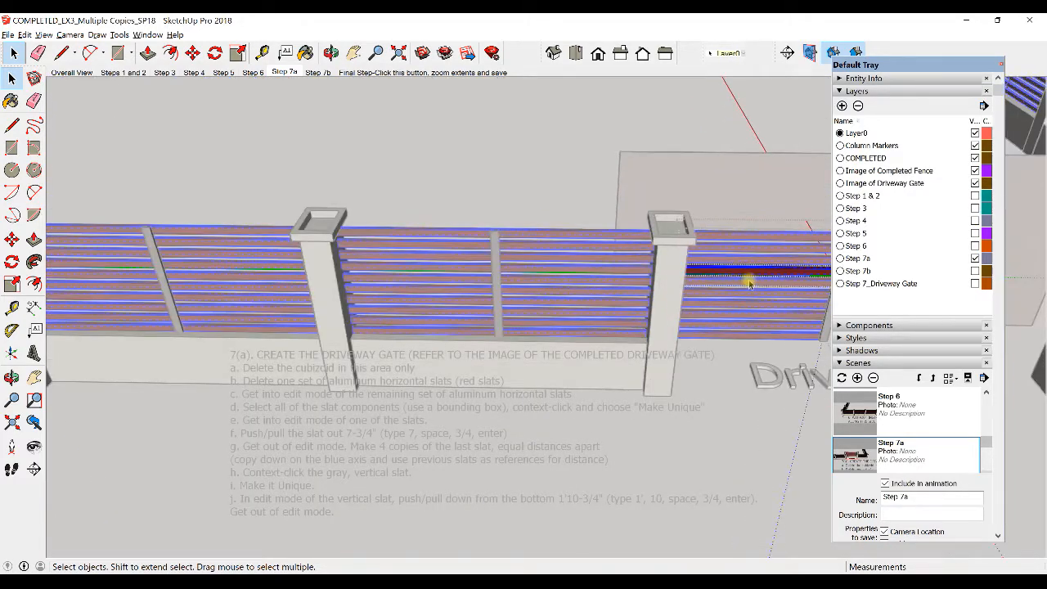
{"action": "left_click", "coordinate": [749, 334]}
Step: Select all the slats in the driveway set with a bounding box, make them unique, and leave the group's edit mode
{"action": "middle_click_drag", "start_coordinate": [694, 299], "coordinate": [379, 262], "text": "shift"}
{"action": "left_click", "coordinate": [406, 187]}
{"action": "left_click_drag", "start_coordinate": [306, 126], "coordinate": [710, 468]}
{"action": "right_click", "coordinate": [510, 178]}
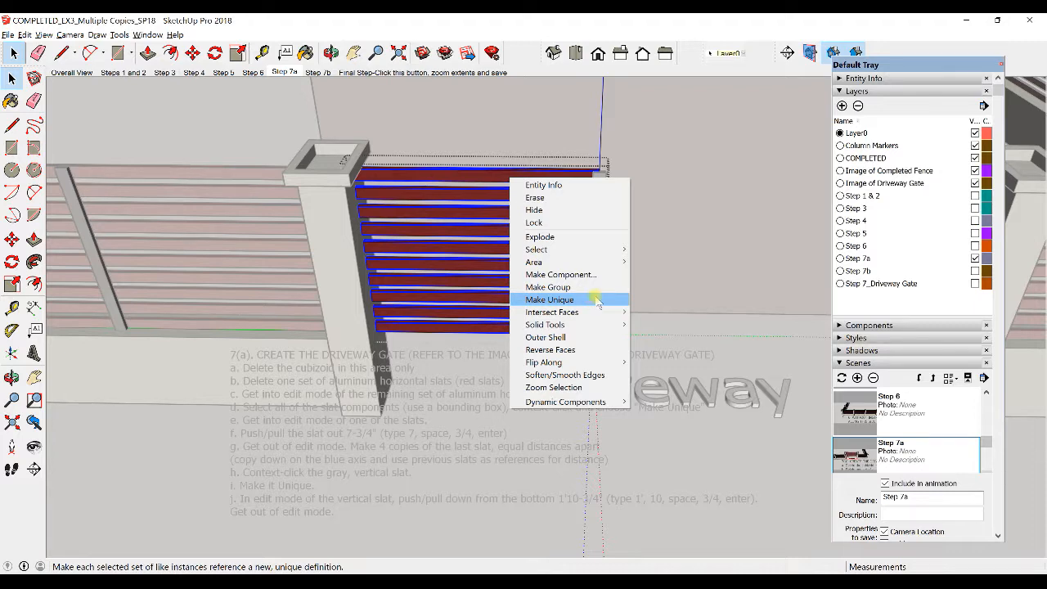
{"action": "left_click", "coordinate": [285, 207]}
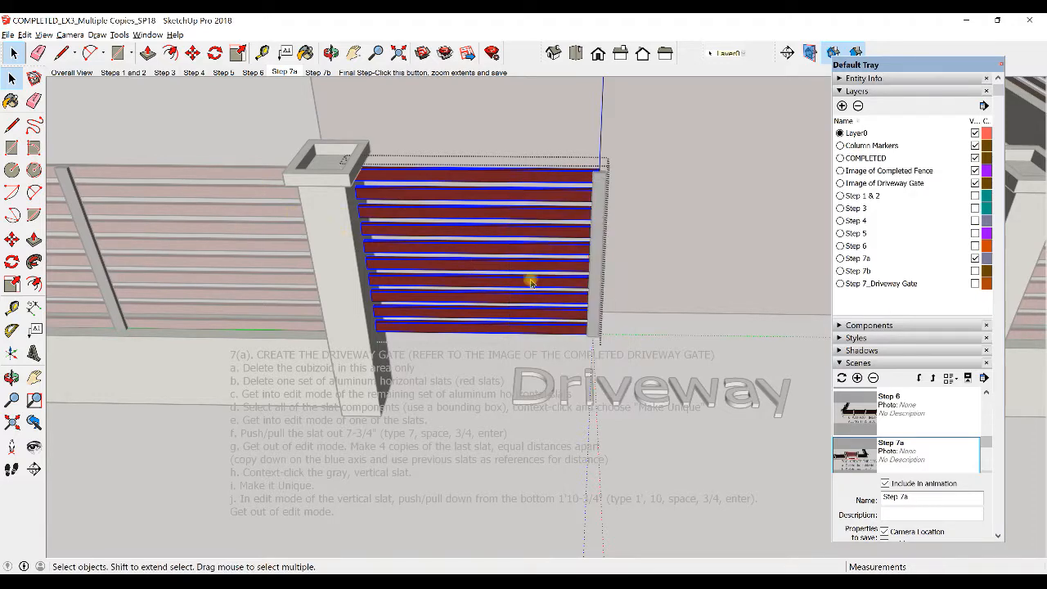
{"action": "left_click", "coordinate": [691, 327]}
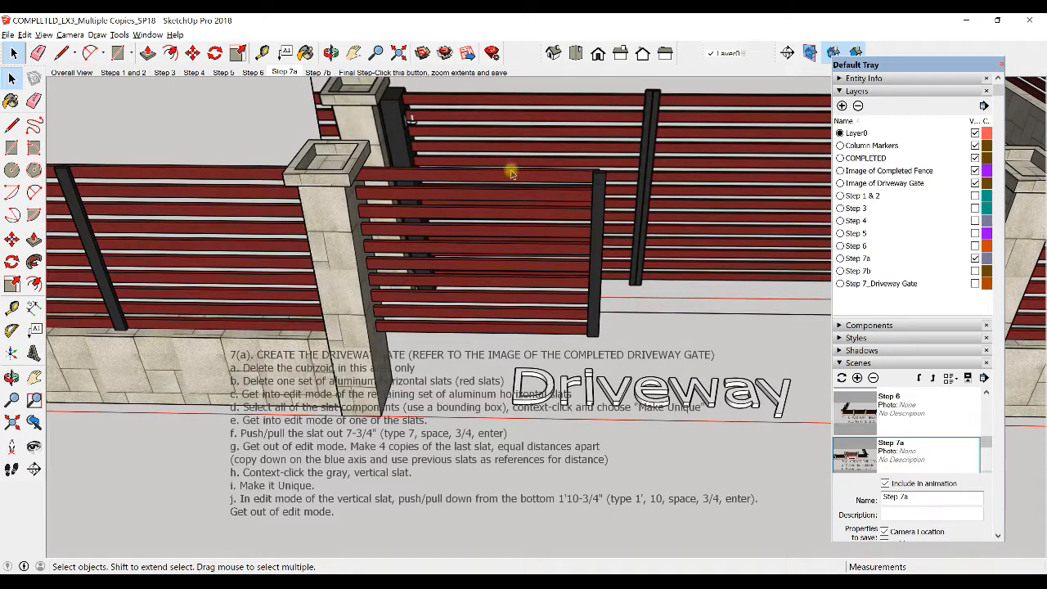
Step: Reopen the driveway slat group, view the context options of the top slat alone, and select all the slats with a bounding box
{"action": "left_click", "coordinate": [509, 173]}
{"action": "double_click", "coordinate": [503, 175]}
{"action": "left_click", "coordinate": [502, 177]}
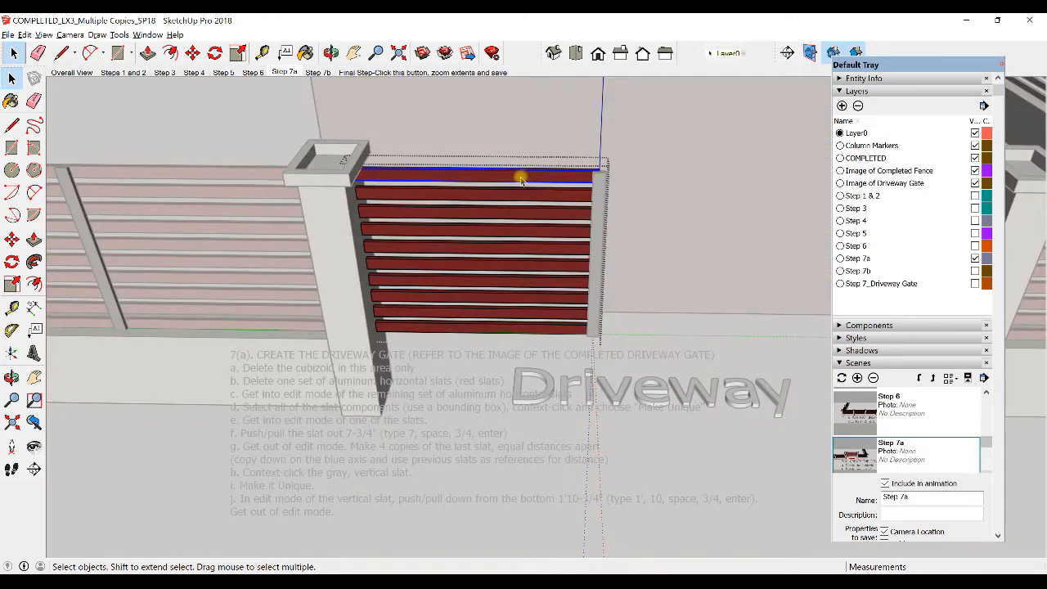
{"action": "right_click", "coordinate": [521, 180]}
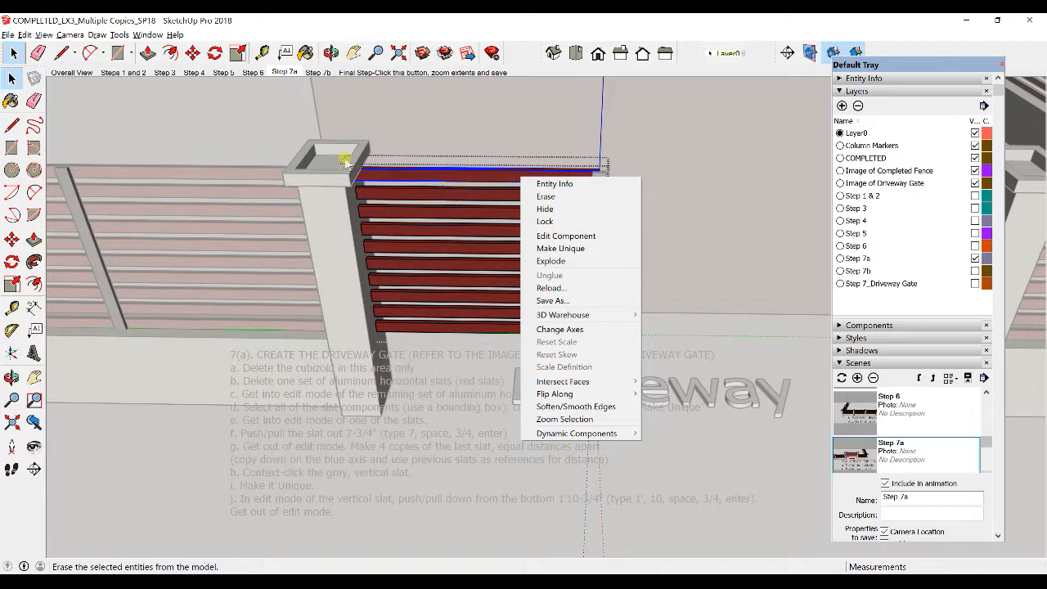
{"action": "left_click_drag", "start_coordinate": [288, 106], "coordinate": [703, 439]}
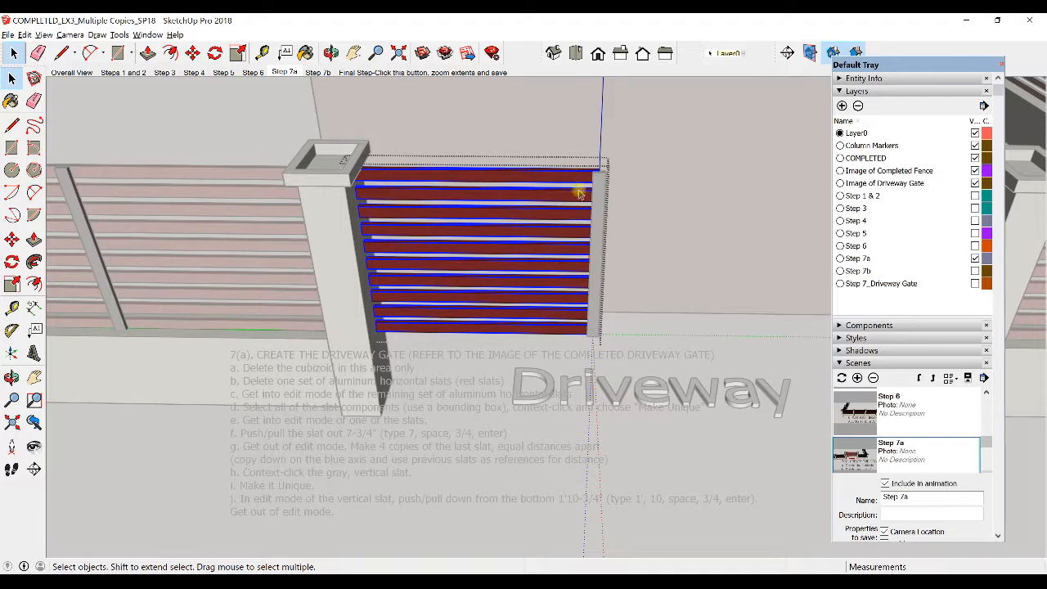
Step: Select every second slat in the open group, starting with the top one
{"action": "left_click", "coordinate": [451, 177]}
{"action": "left_click", "coordinate": [446, 211], "text": "shift"}
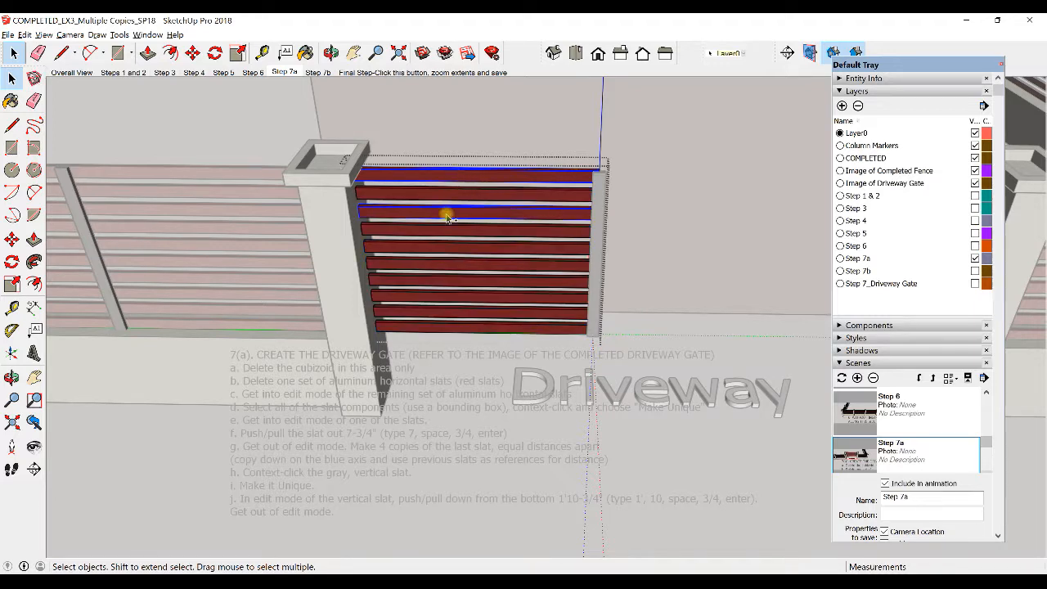
{"action": "left_click", "coordinate": [457, 253], "text": "shift"}
{"action": "left_click", "coordinate": [449, 282], "text": "shift"}
{"action": "left_click", "coordinate": [452, 308], "text": "shift"}
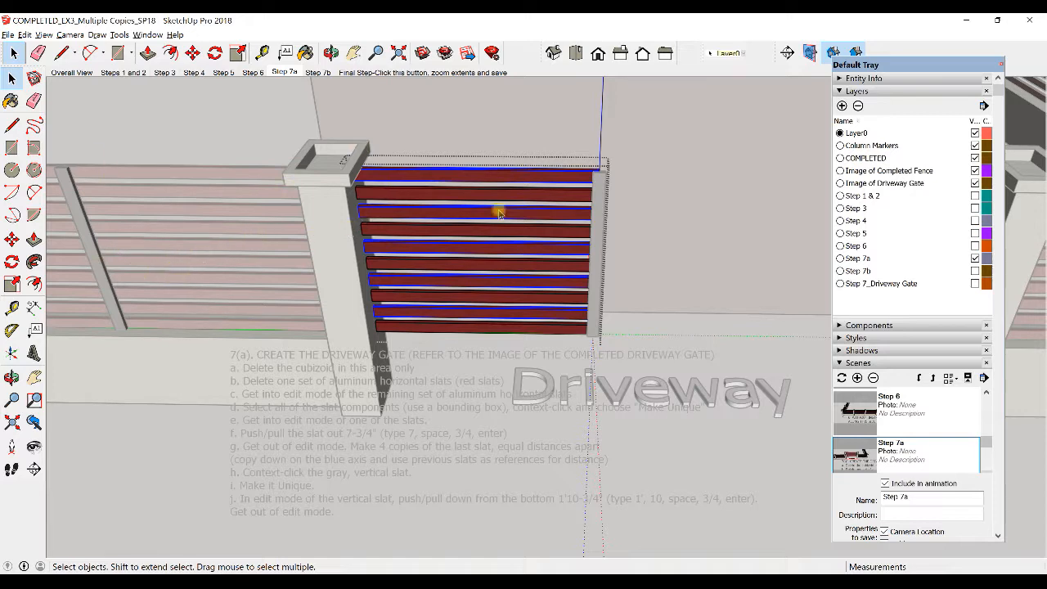
Step: Compare selecting all the slats inside the open group with a bounding box against selecting the closed slat group as a whole
{"action": "left_click_drag", "start_coordinate": [295, 105], "coordinate": [710, 427]}
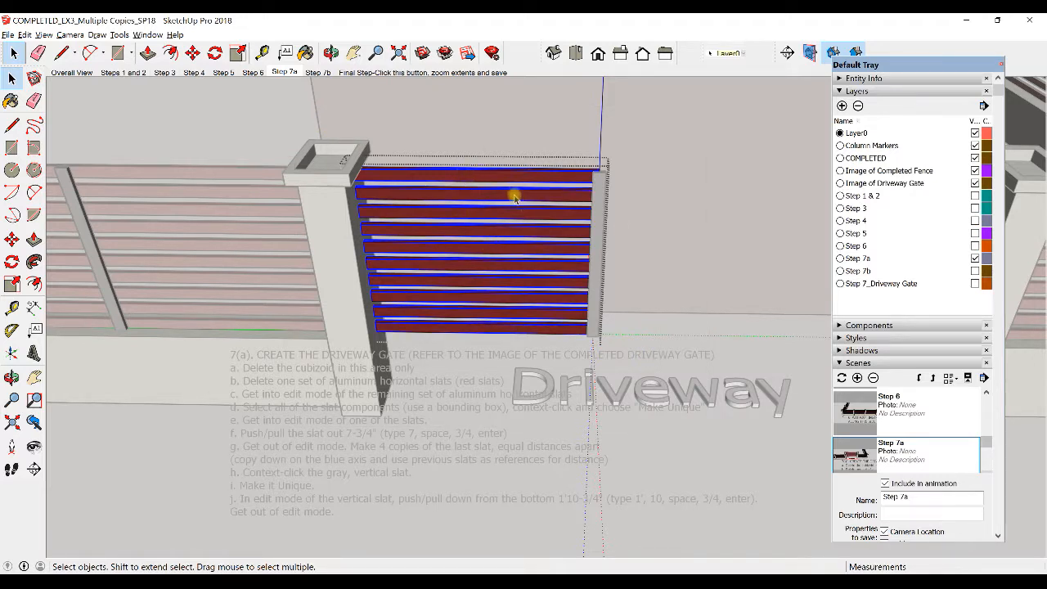
{"action": "left_click", "coordinate": [649, 201]}
{"action": "left_click", "coordinate": [561, 197]}
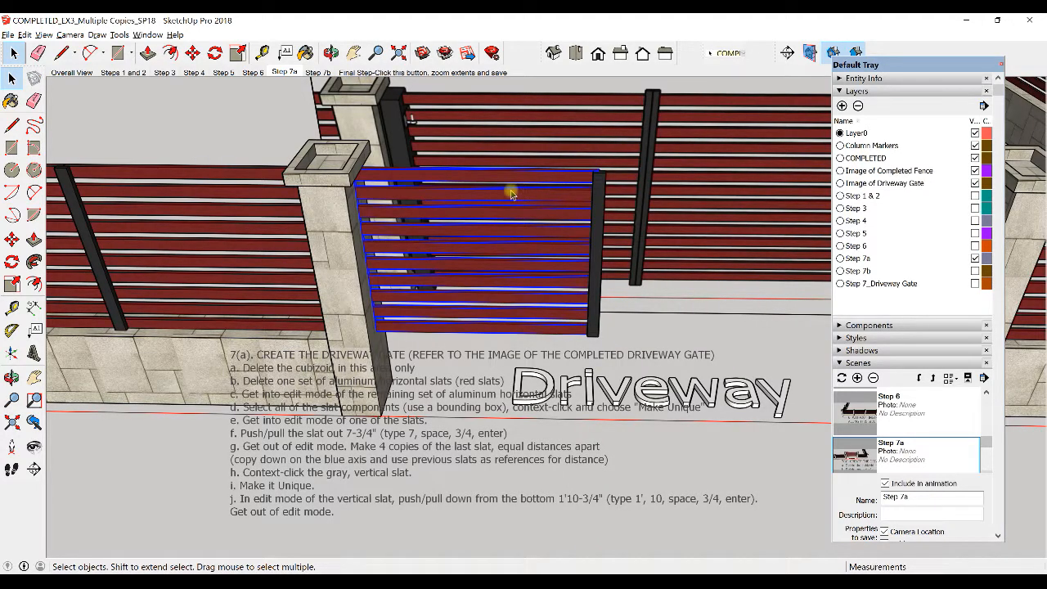
{"action": "middle_click_drag", "start_coordinate": [502, 200], "coordinate": [487, 213]}
{"action": "double_click", "coordinate": [488, 211]}
{"action": "left_click", "coordinate": [641, 230]}
Step: Open the driveway slat group for editing, make all of its bounding-box-selected slats unique, and leave the group's edit mode
{"action": "left_click", "coordinate": [491, 191]}
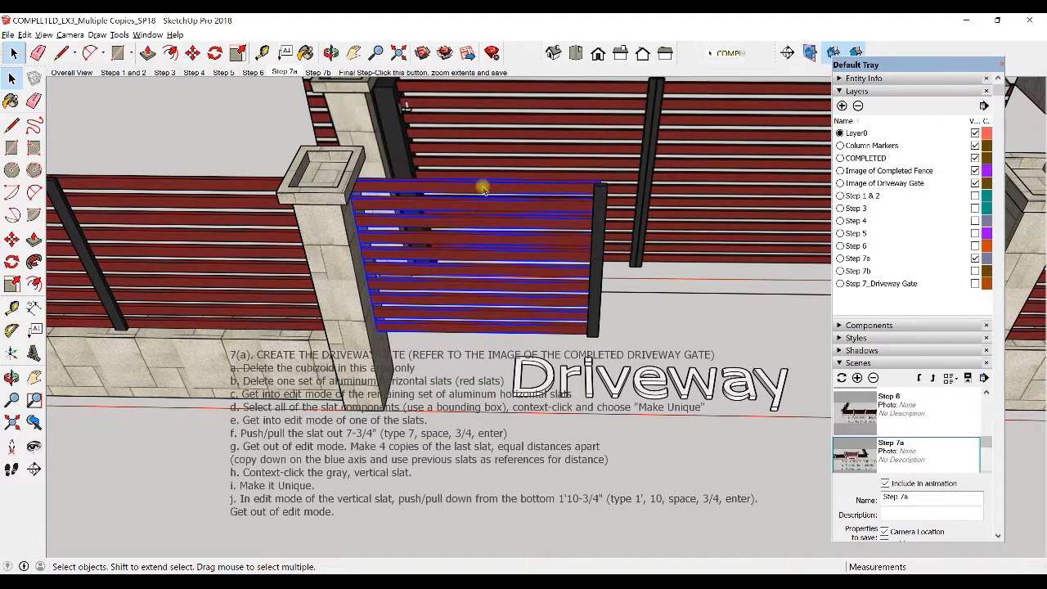
{"action": "right_click", "coordinate": [483, 190]}
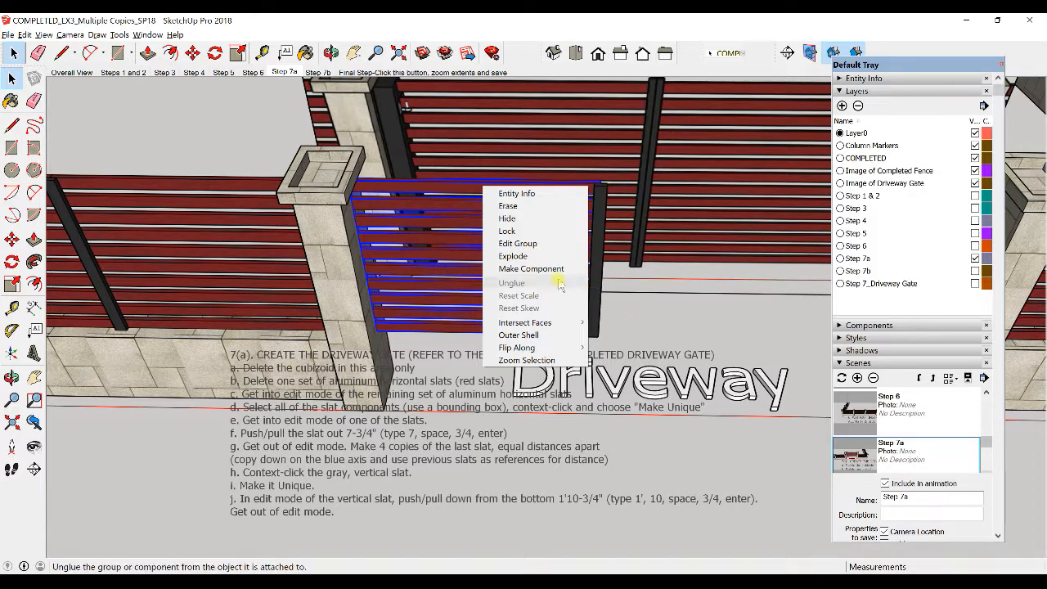
{"action": "left_click", "coordinate": [533, 244]}
{"action": "left_click_drag", "start_coordinate": [268, 114], "coordinate": [718, 451]}
{"action": "right_click", "coordinate": [521, 184]}
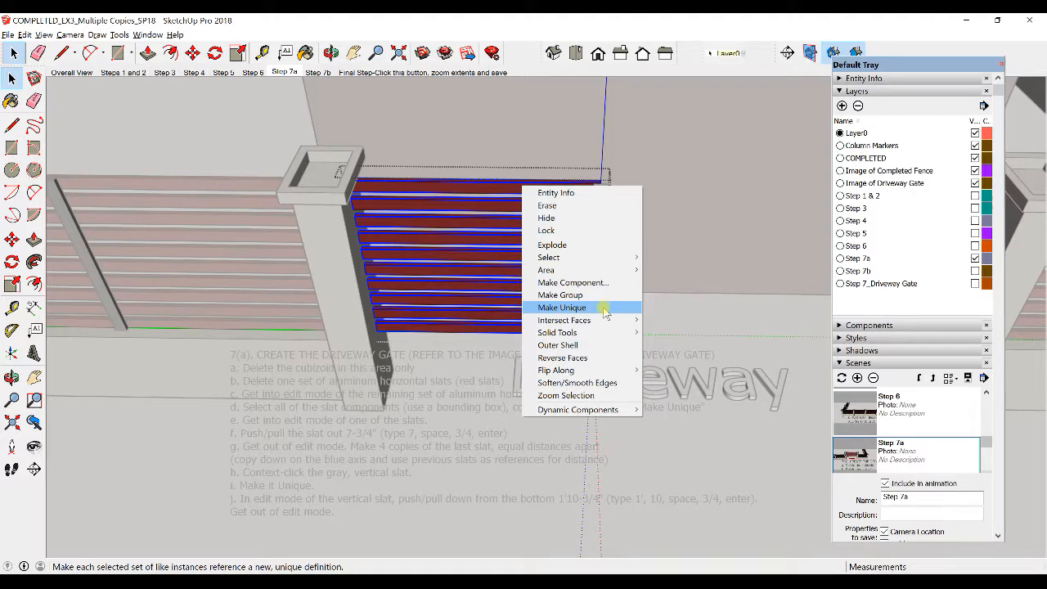
{"action": "left_click", "coordinate": [605, 309]}
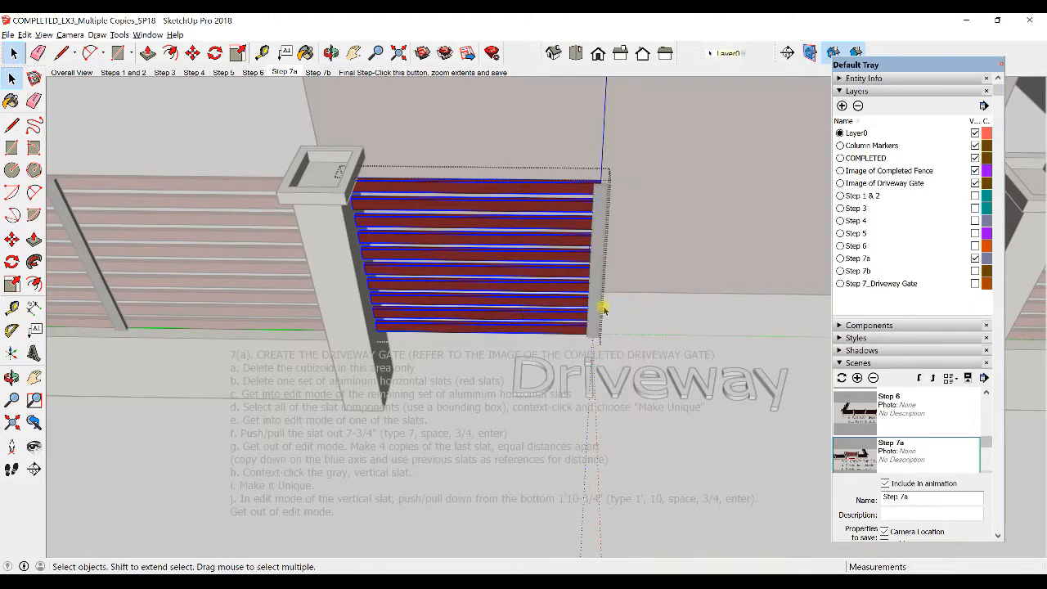
{"action": "right_click", "coordinate": [520, 190]}
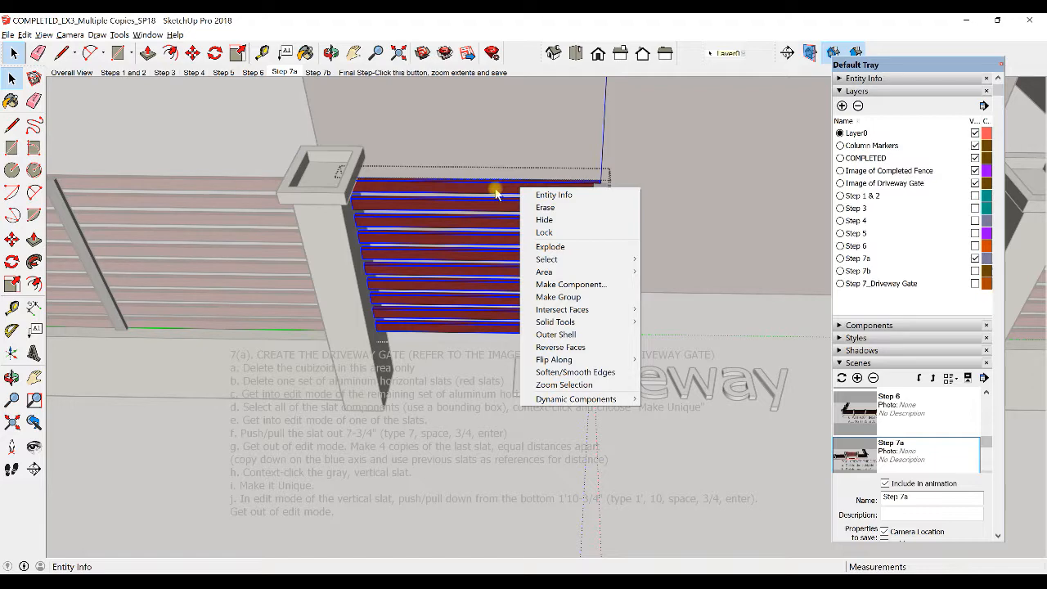
{"action": "left_click", "coordinate": [728, 316]}
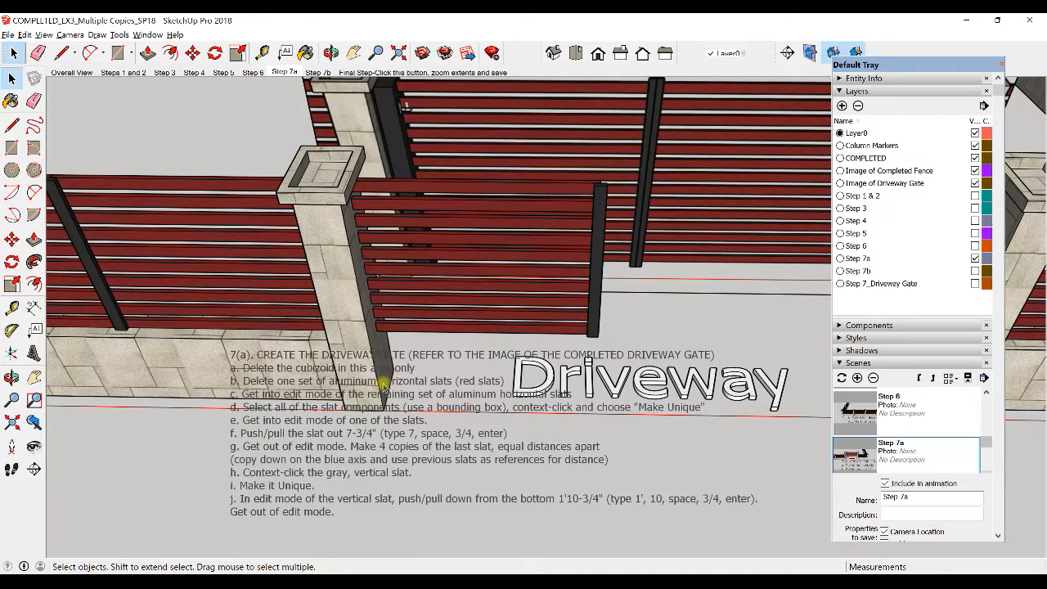
Step: Open the driveway slat group and its top slat for editing
{"action": "middle_click_drag", "start_coordinate": [475, 330], "coordinate": [480, 300]}
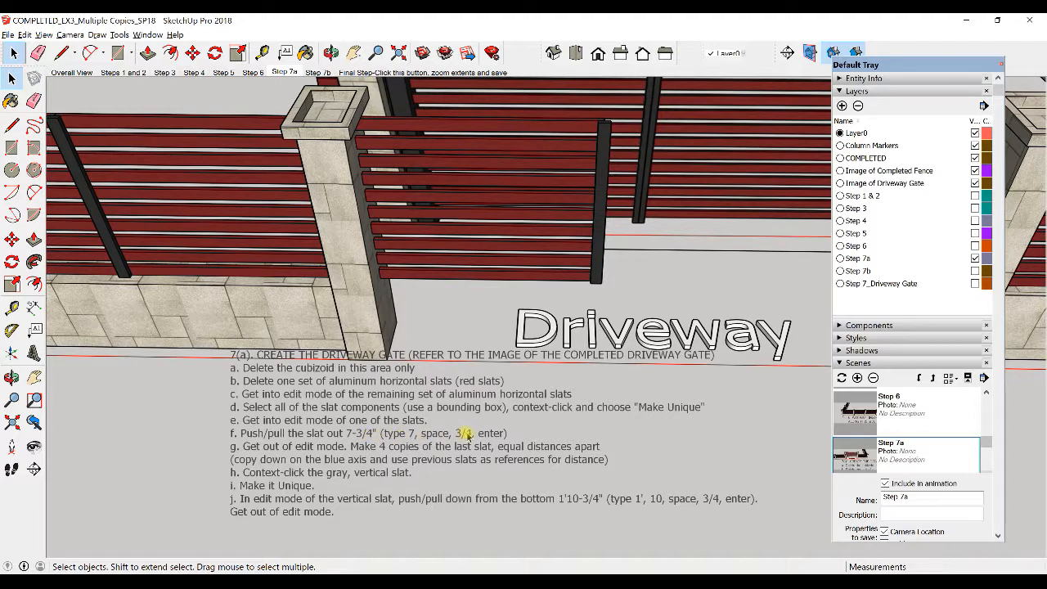
{"action": "double_click", "coordinate": [556, 131]}
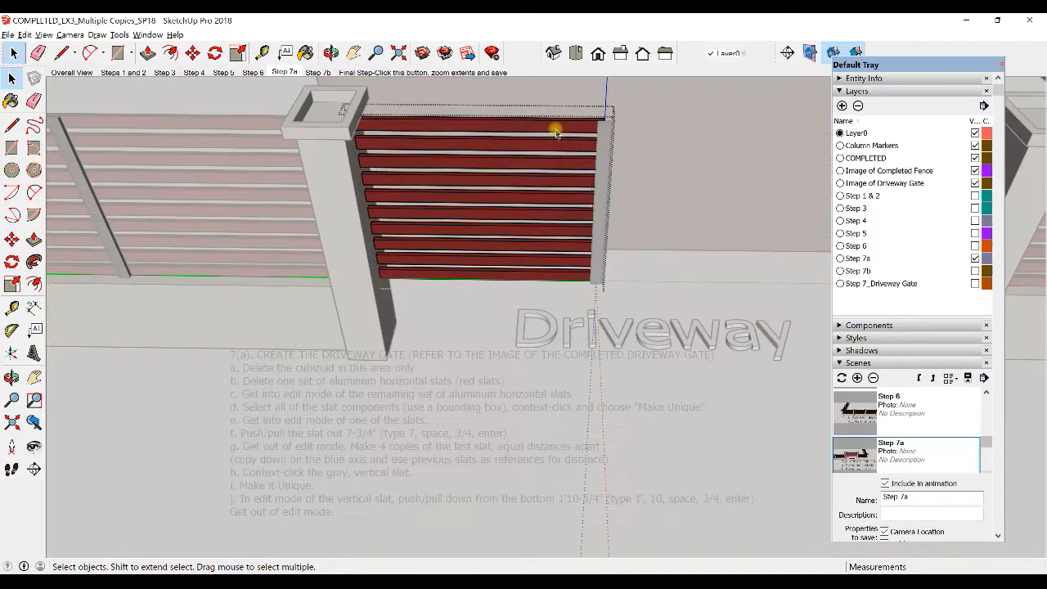
{"action": "left_click", "coordinate": [555, 131]}
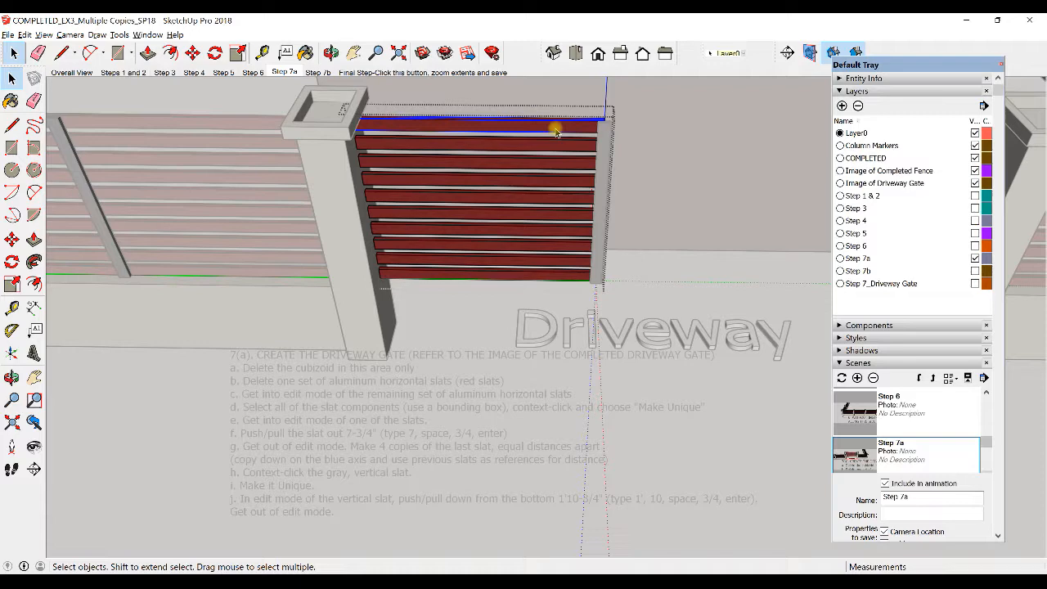
{"action": "double_click", "coordinate": [556, 131]}
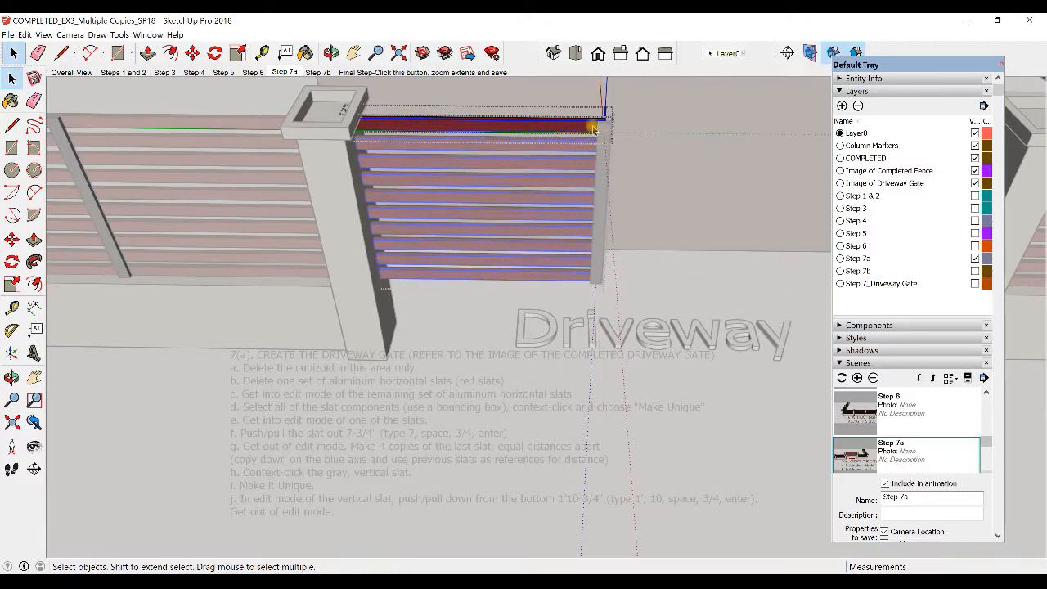
Step: Push/pull the top slat's free end face, beside the gray vertical slat, outward by 7 3/4"
{"action": "scroll", "coordinate": [590, 127], "scroll_direction": "up", "scroll_amount": 2}
{"action": "scroll", "coordinate": [591, 127], "scroll_direction": "up", "scroll_amount": 3}
{"action": "middle_click_drag", "start_coordinate": [599, 151], "coordinate": [459, 147]}
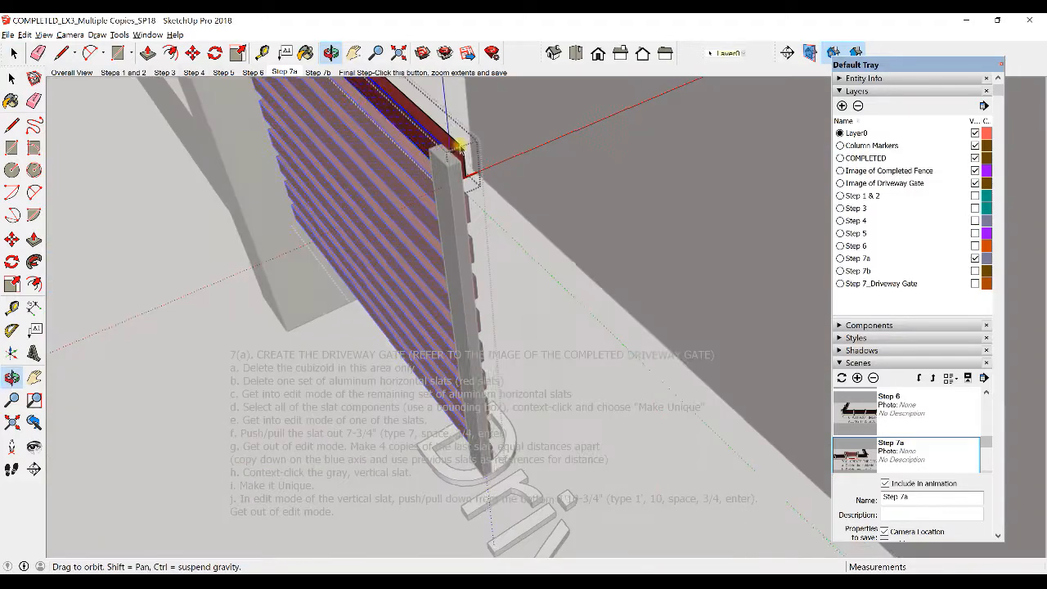
{"action": "scroll", "coordinate": [459, 164], "scroll_direction": "up", "scroll_amount": 3}
{"action": "middle_click_drag", "start_coordinate": [428, 240], "coordinate": [486, 199]}
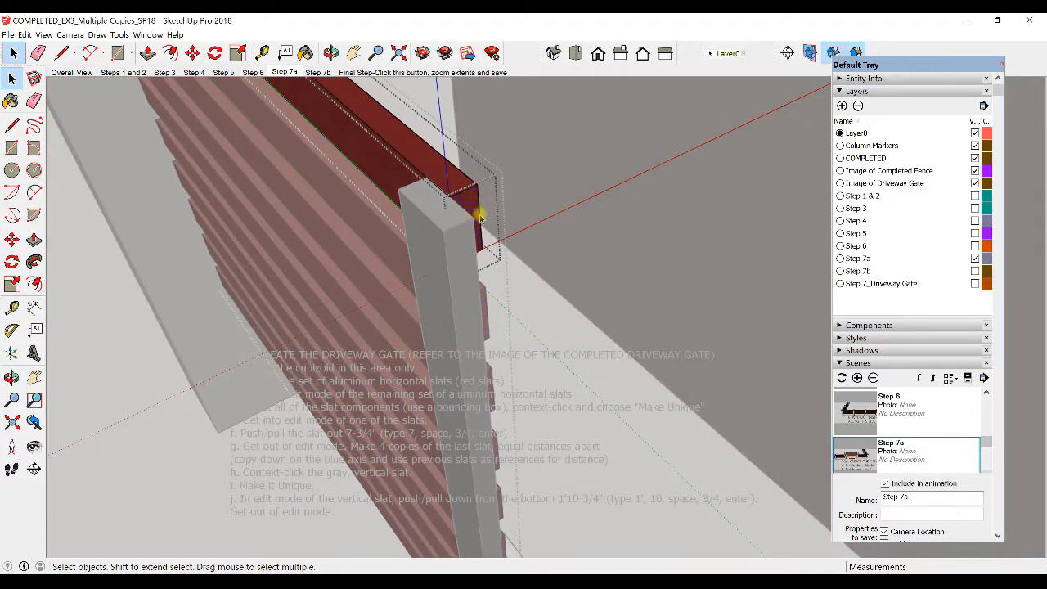
{"action": "scroll", "coordinate": [476, 202], "scroll_direction": "up", "scroll_amount": 3}
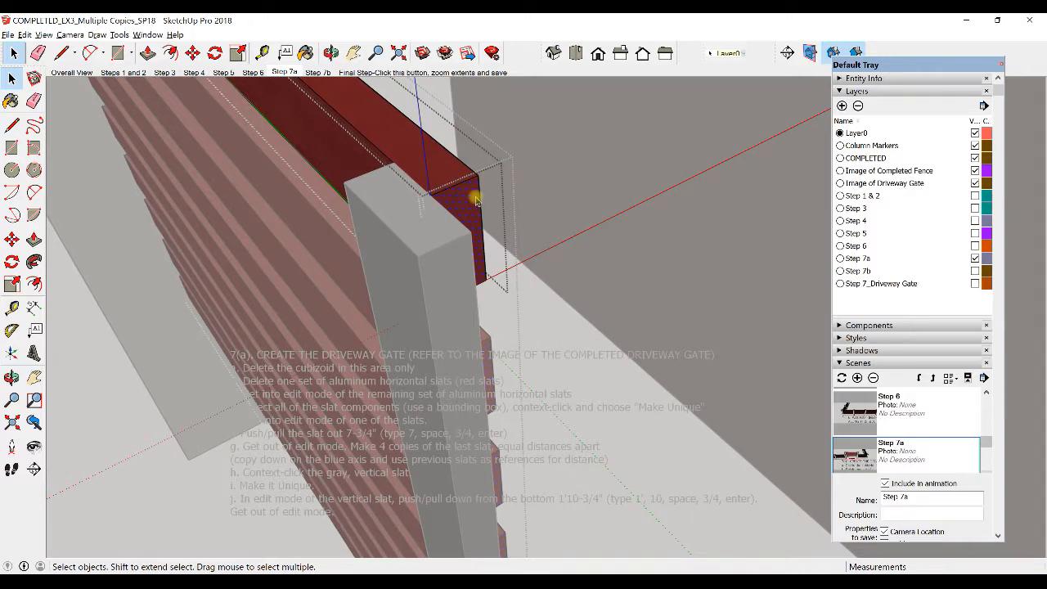
{"action": "key", "text": "p"}
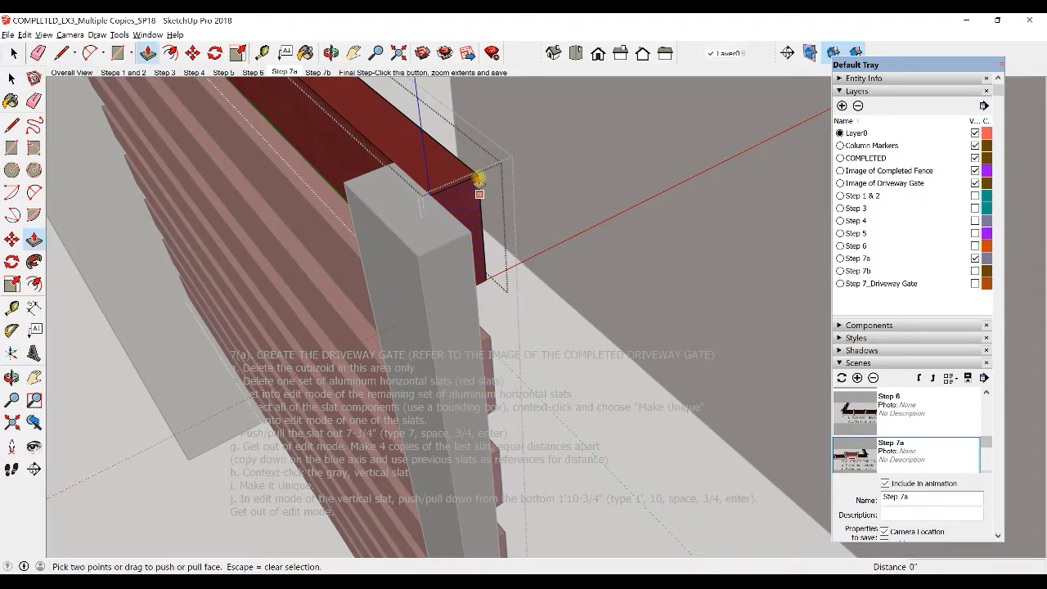
{"action": "left_click", "coordinate": [479, 177]}
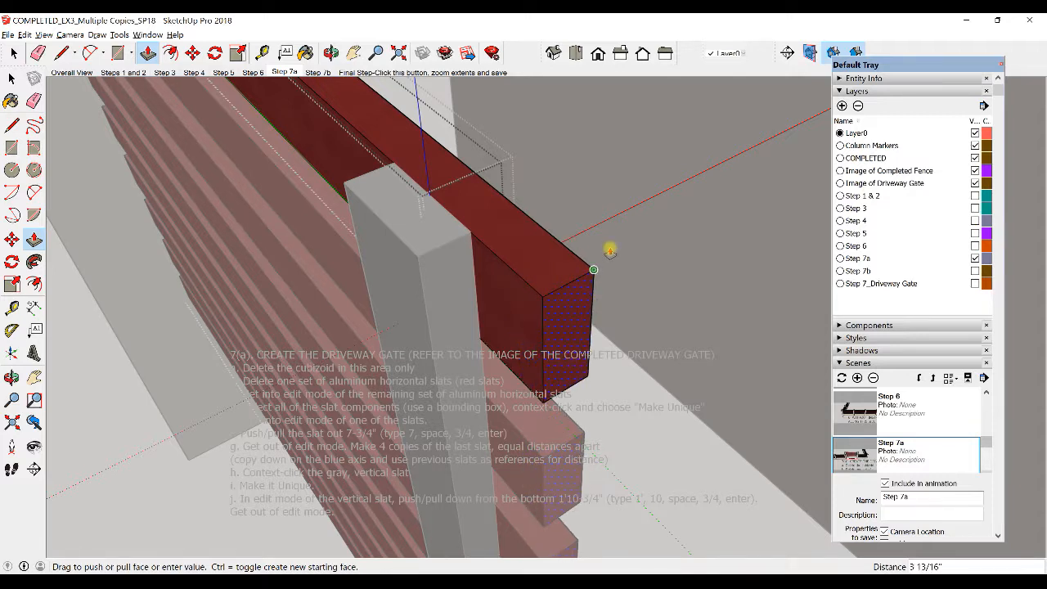
{"action": "type", "text": "7 3/4"}
{"action": "key", "text": "Return"}
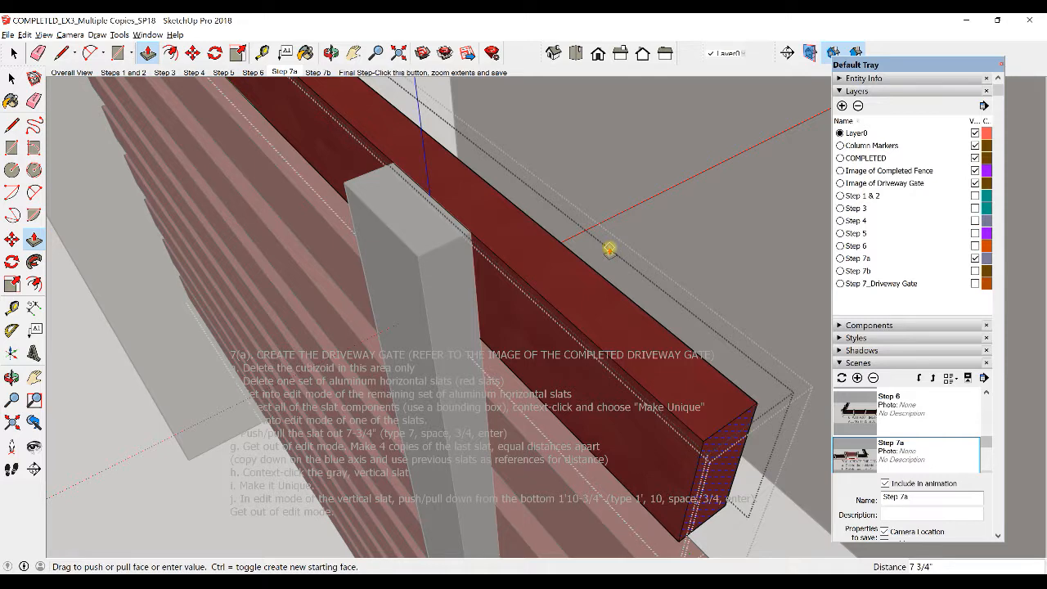
{"action": "key", "text": "space"}
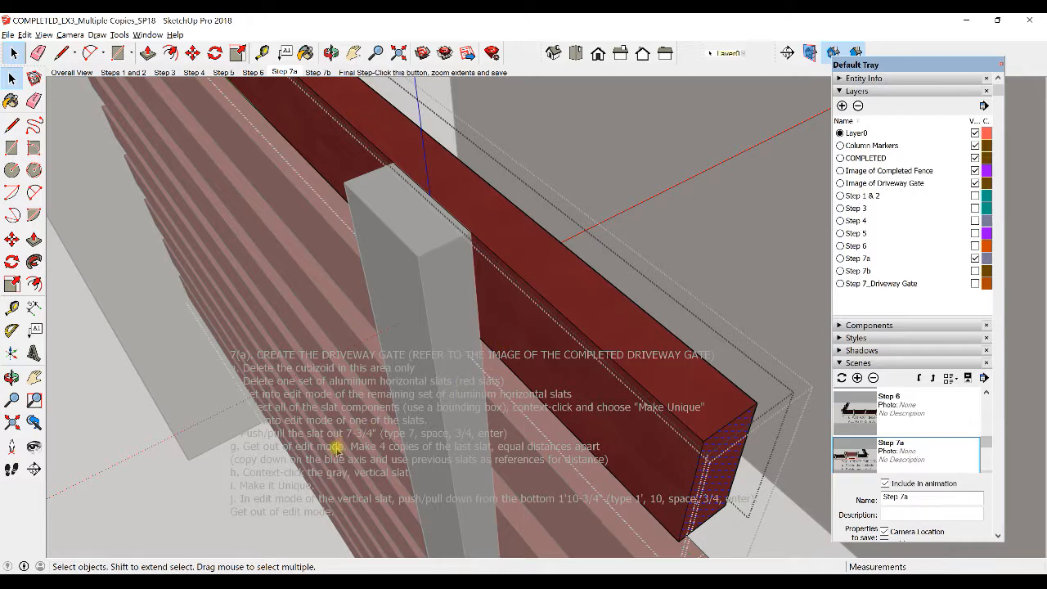
Step: Leave the edit modes of the lengthened slat and of the driveway slat group
{"action": "left_click", "coordinate": [638, 229]}
{"action": "middle_click_drag", "start_coordinate": [467, 272], "coordinate": [430, 278]}
{"action": "scroll", "coordinate": [429, 278], "scroll_direction": "down", "scroll_amount": 5}
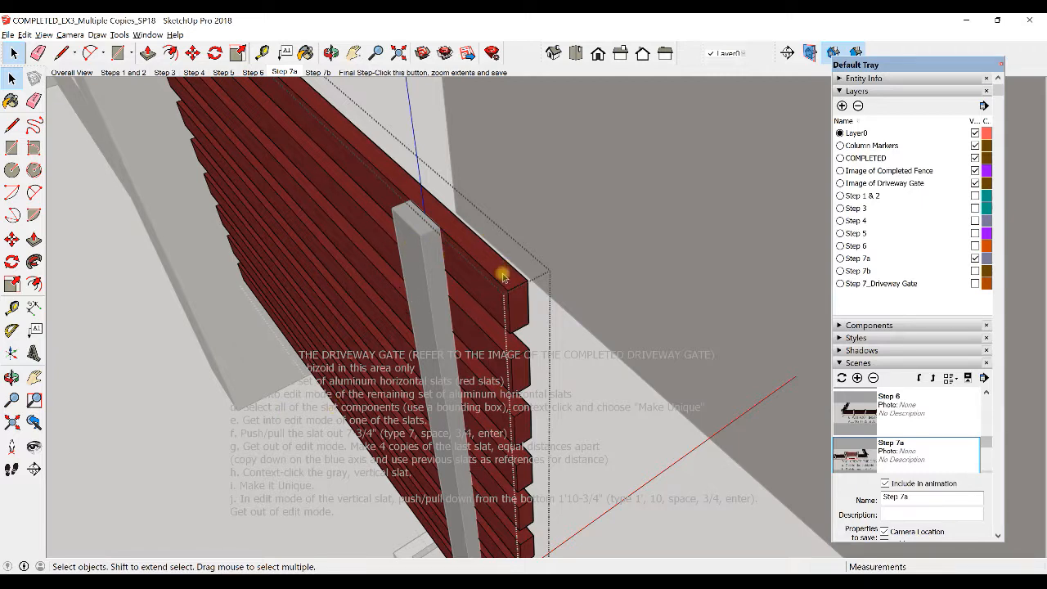
{"action": "left_click", "coordinate": [542, 288]}
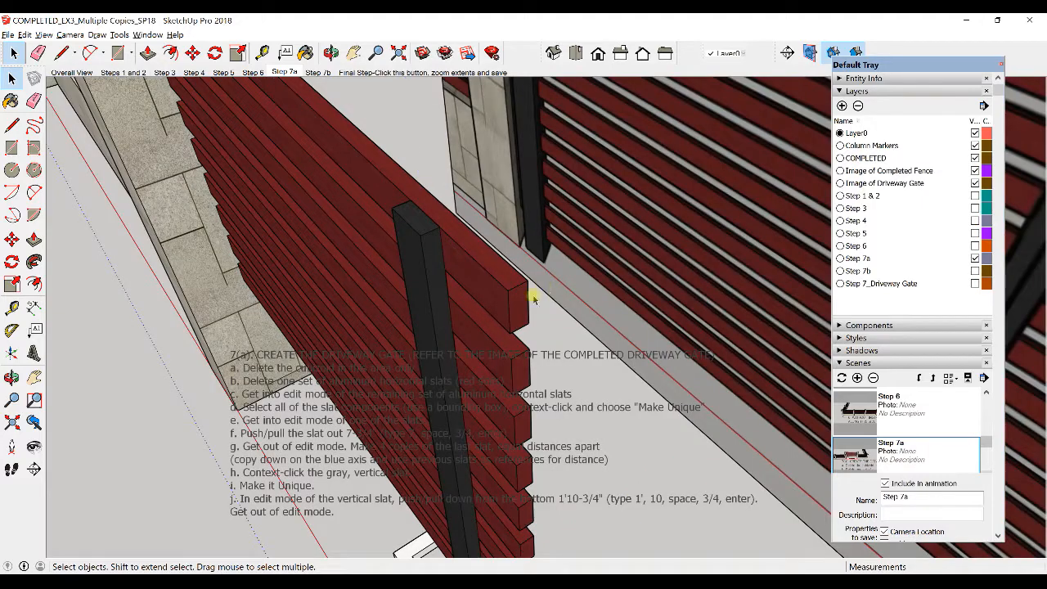
Step: Reopen the driveway slat group, select all its slats with a bounding box, and select the three middle slats individually
{"action": "double_click", "coordinate": [359, 155]}
{"action": "left_click", "coordinate": [357, 153]}
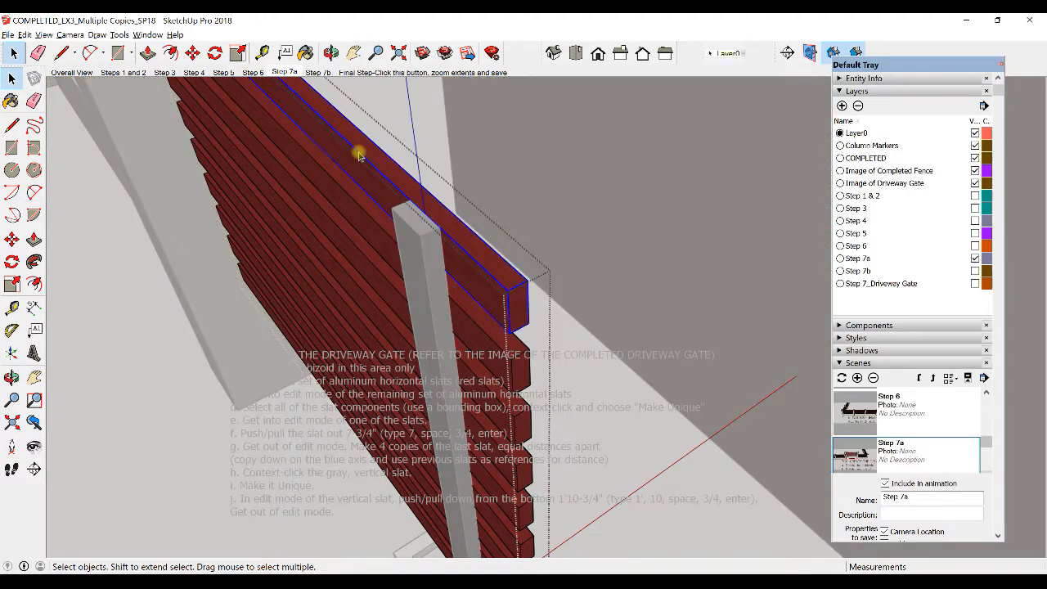
{"action": "middle_click_drag", "start_coordinate": [355, 188], "coordinate": [580, 209]}
{"action": "scroll", "coordinate": [581, 209], "scroll_direction": "down", "scroll_amount": 2}
{"action": "scroll", "coordinate": [322, 144], "scroll_direction": "down", "scroll_amount": 3}
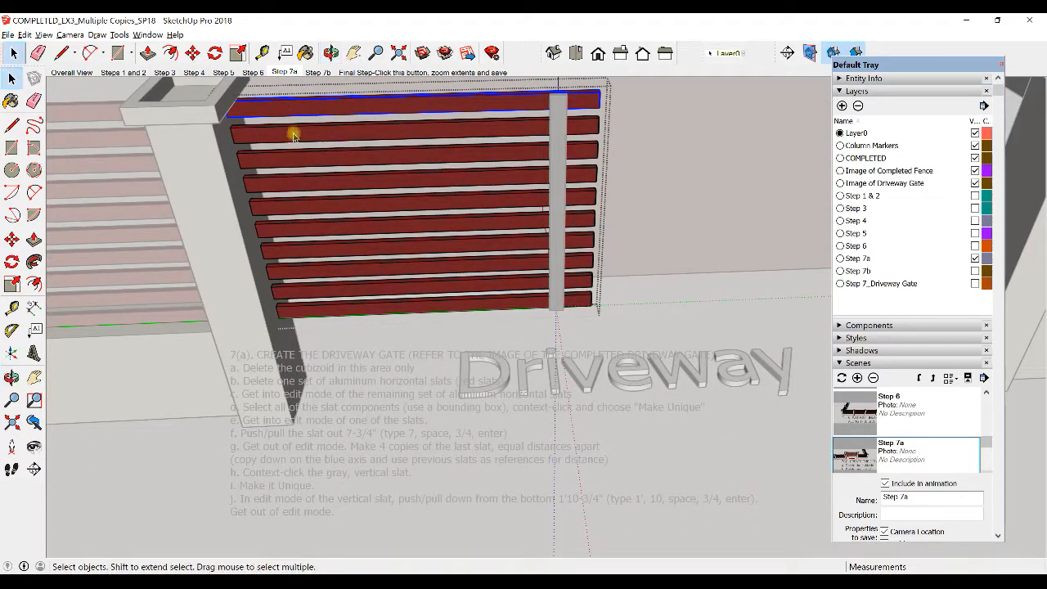
{"action": "left_click_drag", "start_coordinate": [180, 87], "coordinate": [739, 356]}
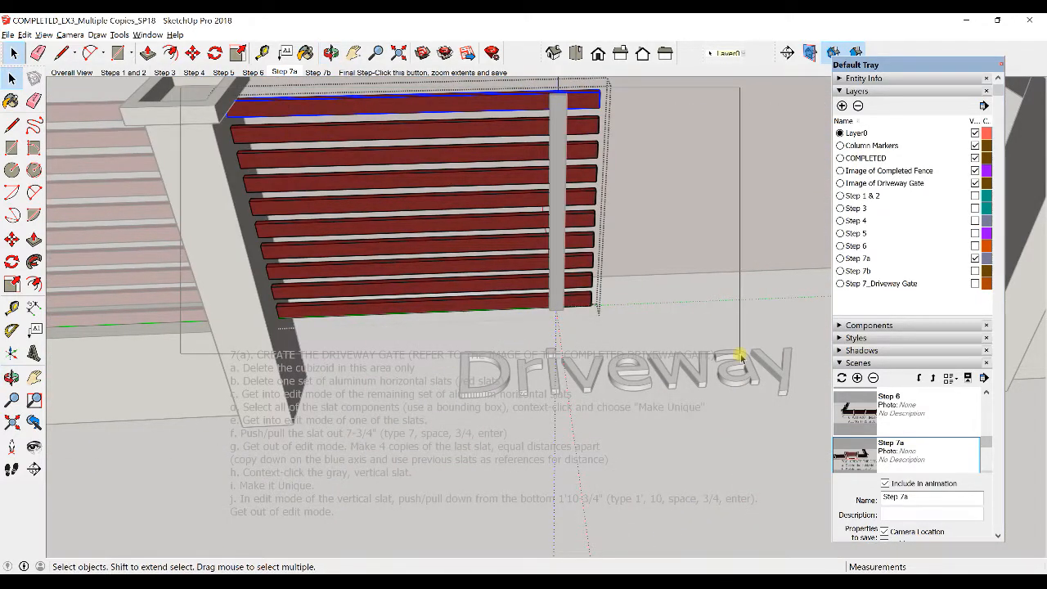
{"action": "left_click", "coordinate": [474, 177]}
{"action": "left_click", "coordinate": [481, 200], "text": "shift"}
{"action": "left_click", "coordinate": [486, 222], "text": "shift"}
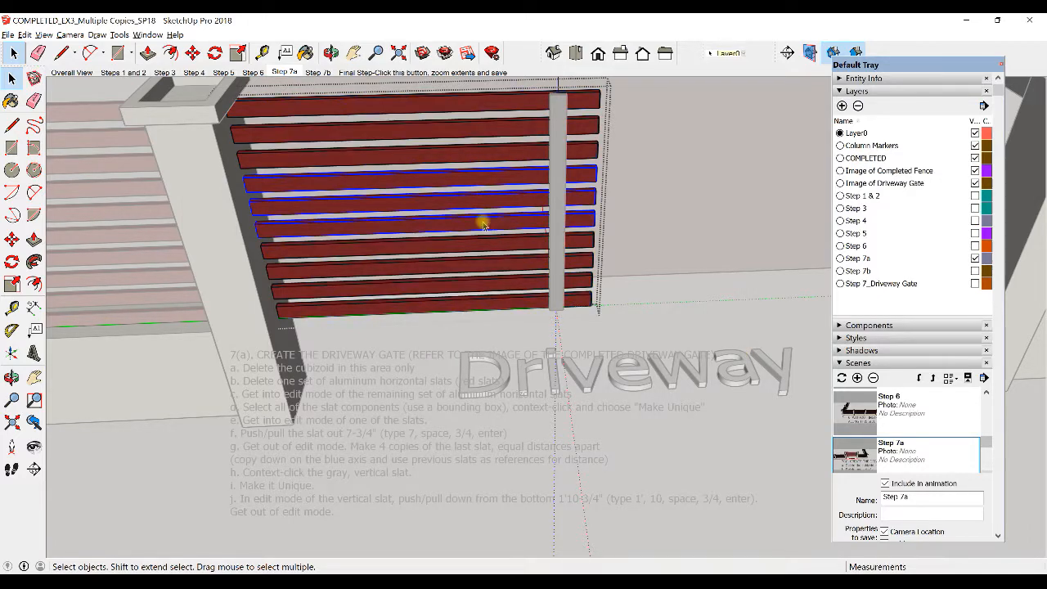
Step: Open a middle slat for editing, leave it, pick the lower slats one at a time, and close the group
{"action": "scroll", "coordinate": [483, 223], "scroll_direction": "up", "scroll_amount": 3}
{"action": "double_click", "coordinate": [481, 224]}
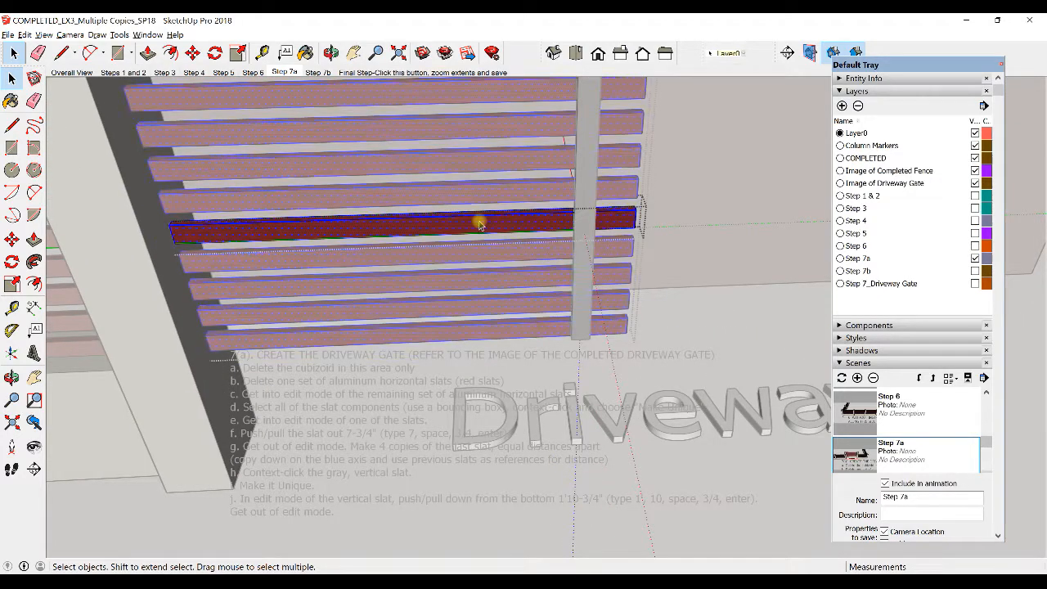
{"action": "key", "text": "Escape"}
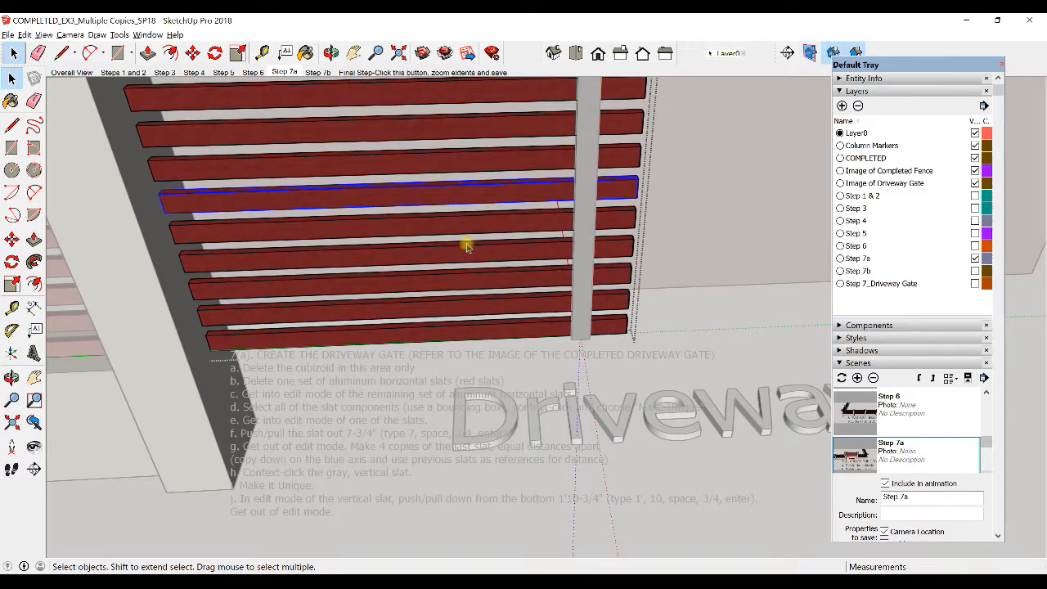
{"action": "left_click", "coordinate": [453, 280]}
{"action": "left_click", "coordinate": [446, 309]}
{"action": "left_click", "coordinate": [446, 332]}
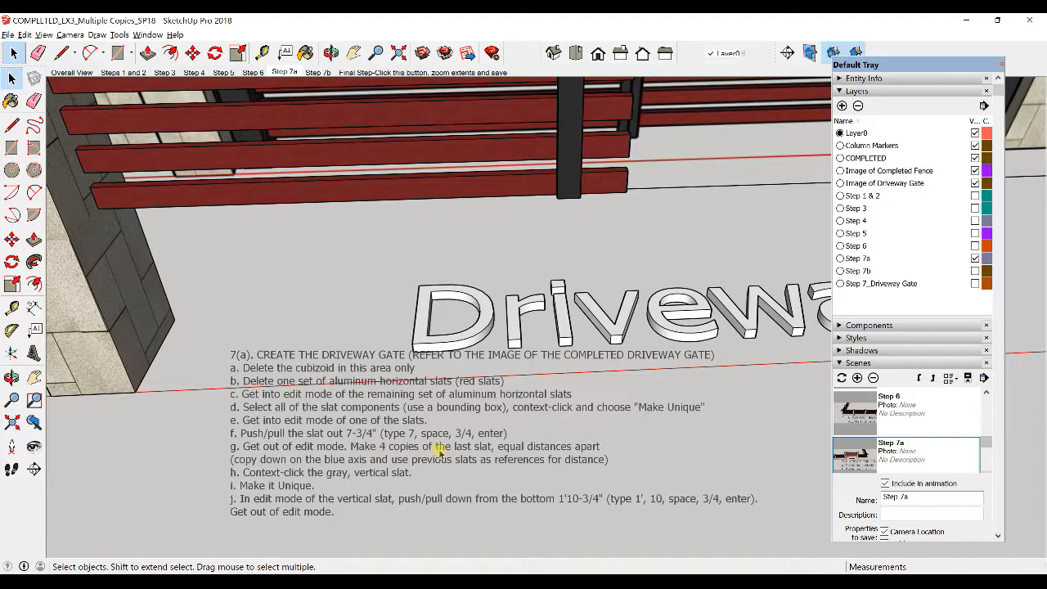
Step: Open the driveway slat group for editing and select its lowest horizontal slat
{"action": "left_click", "coordinate": [471, 189]}
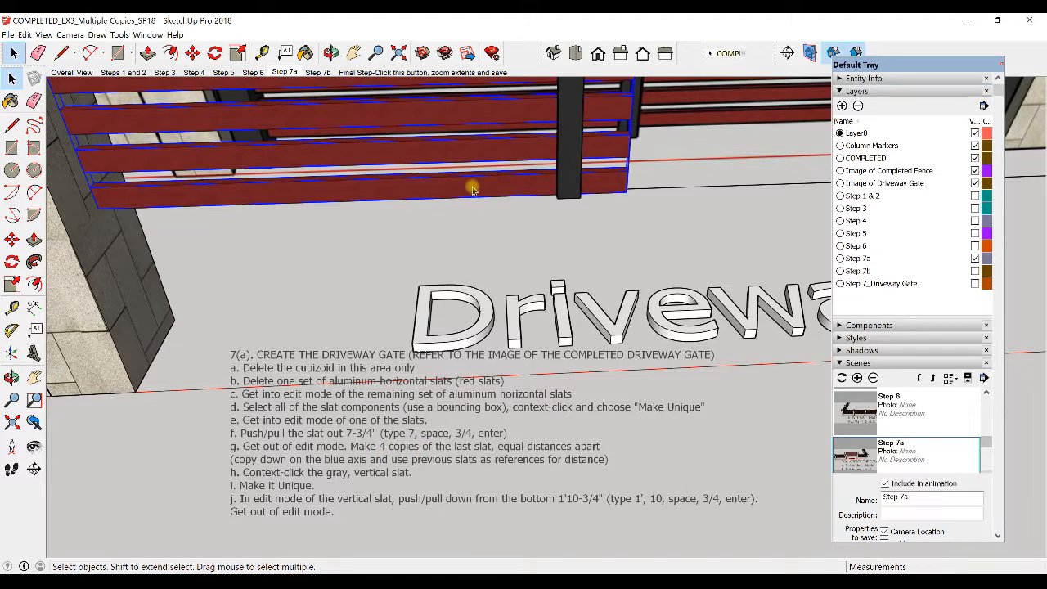
{"action": "middle_click_drag", "start_coordinate": [533, 234], "coordinate": [458, 254]}
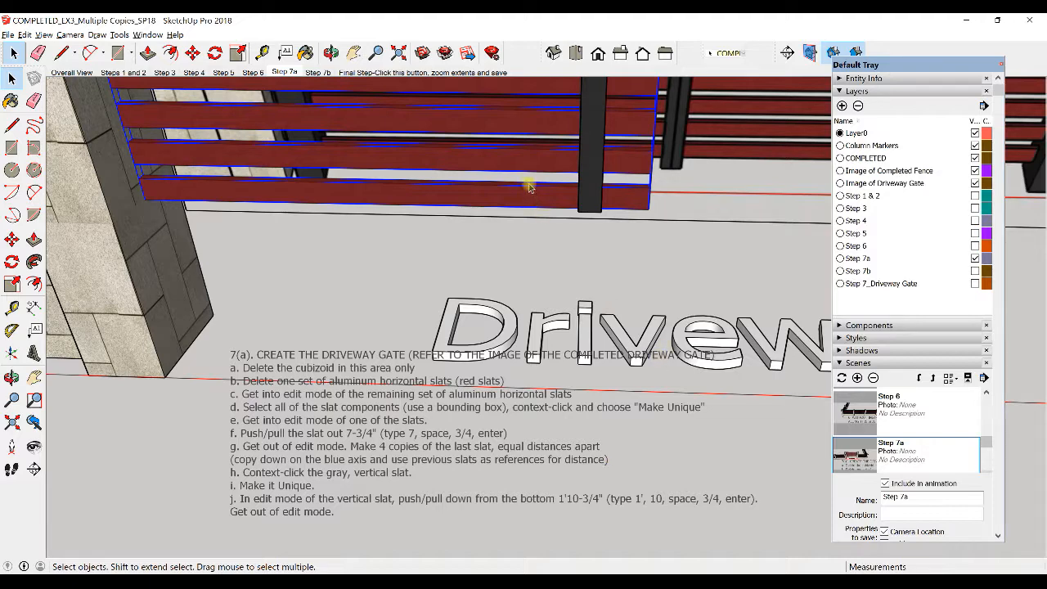
{"action": "double_click", "coordinate": [503, 197]}
{"action": "left_click", "coordinate": [504, 197]}
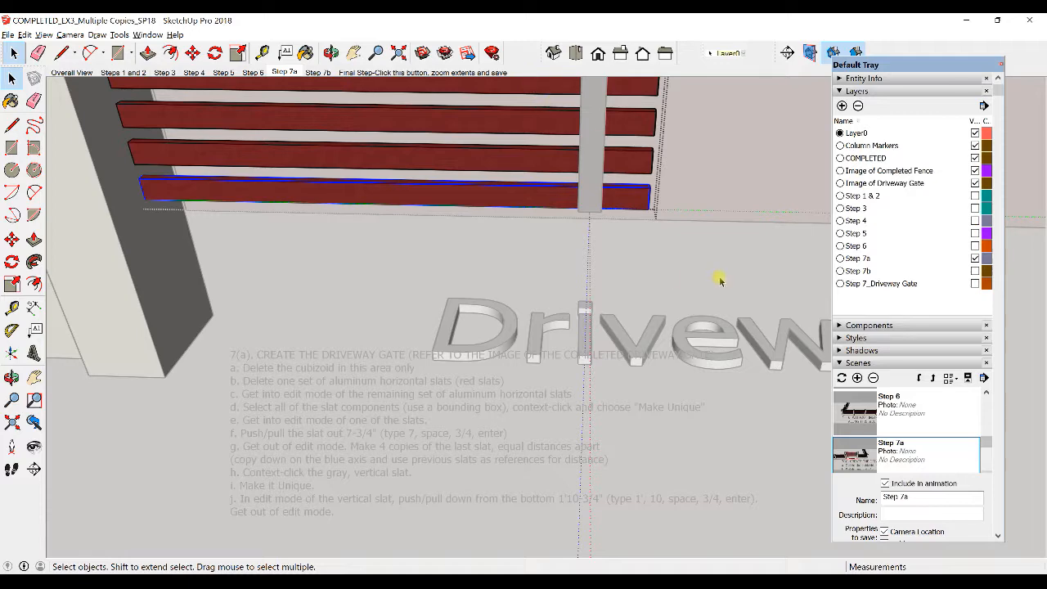
{"action": "mouse_move", "coordinate": [610, 264]}
{"action": "middle_mouse_down"}
{"action": "mouse_move", "coordinate": [603, 283]}
{"action": "mouse_move", "coordinate": [607, 275]}
{"action": "mouse_move", "coordinate": [553, 244]}
{"action": "mouse_move", "coordinate": [580, 235]}
{"action": "middle_mouse_up"}
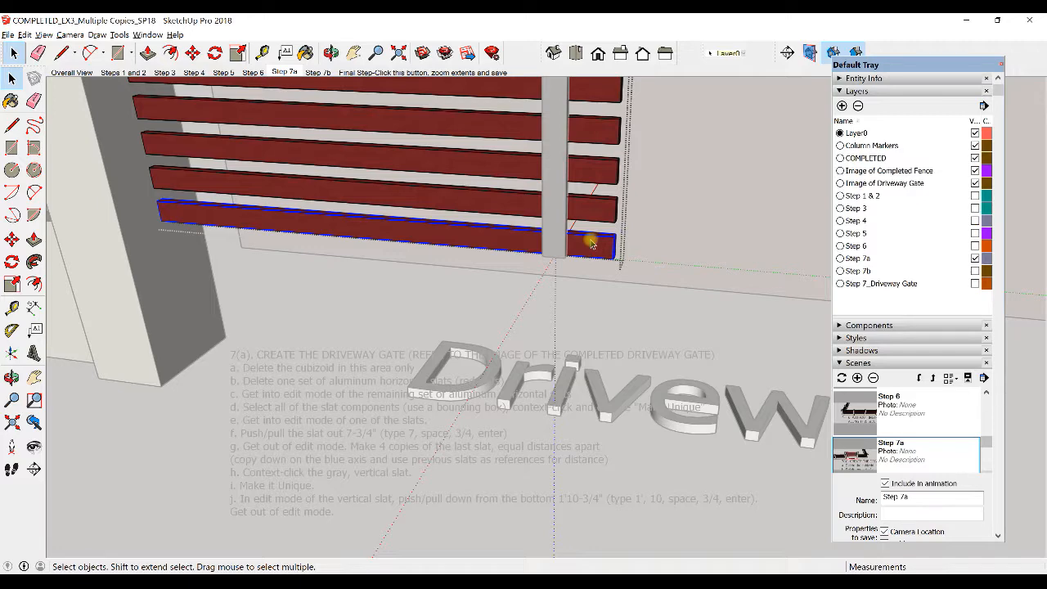
{"action": "scroll", "coordinate": [592, 243], "scroll_direction": "up", "scroll_amount": 3}
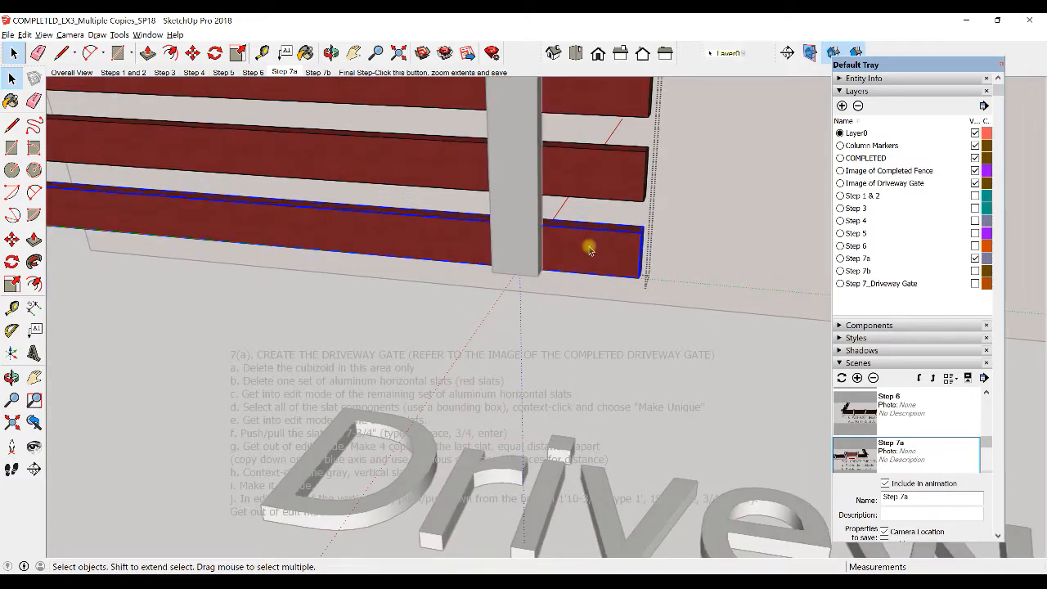
{"action": "middle_click_drag", "start_coordinate": [572, 217], "coordinate": [585, 242]}
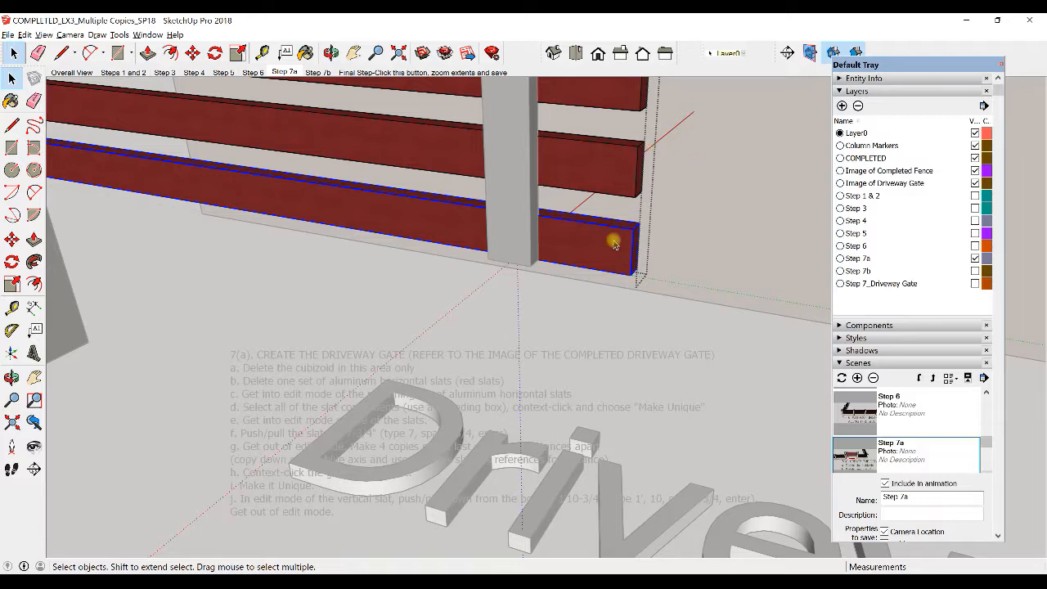
Step: Copy the lowest slat downward four times at 5" spacing, referencing the slat above for the distance, and close the group
{"action": "key", "text": "m"}
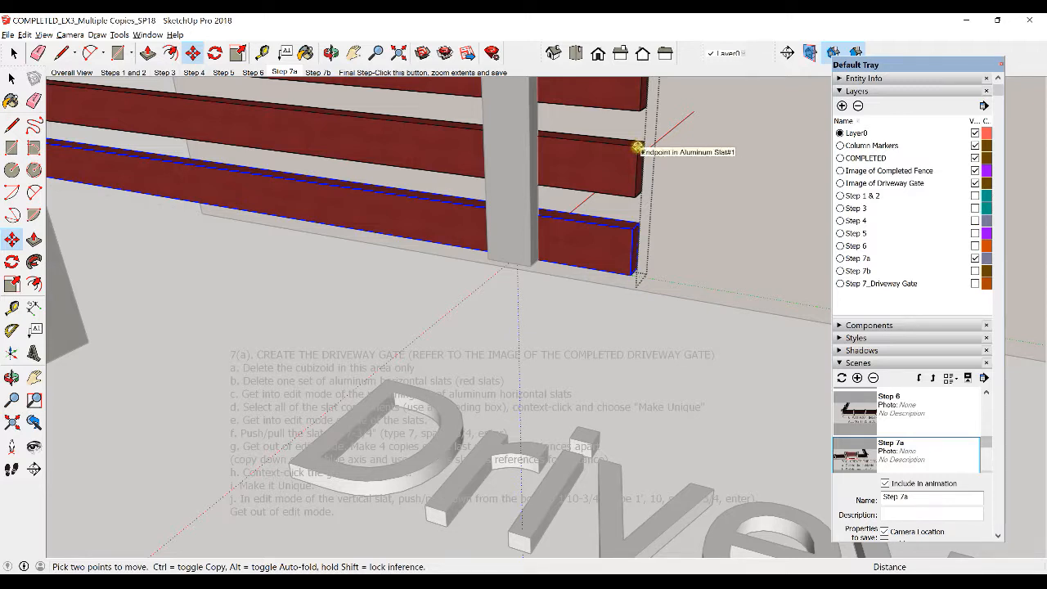
{"action": "left_click", "coordinate": [637, 147]}
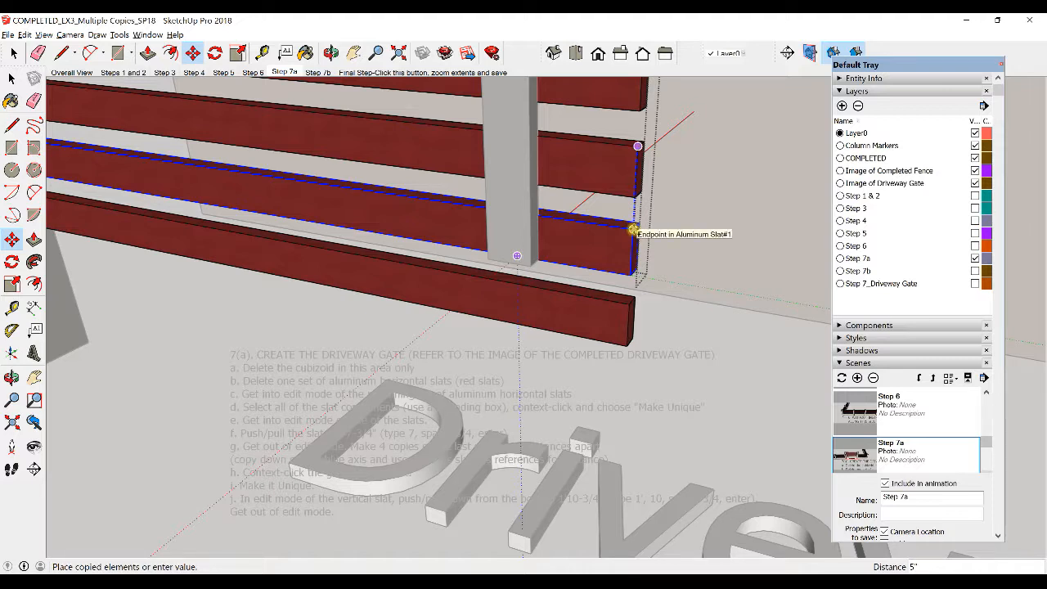
{"action": "left_click", "coordinate": [633, 230]}
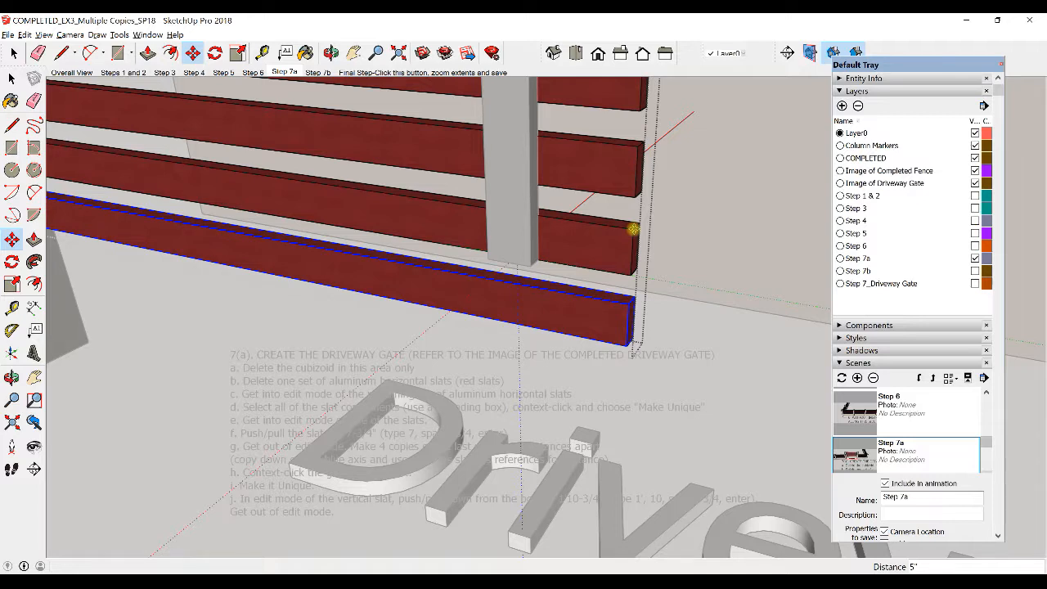
{"action": "type", "text": "4x"}
{"action": "key", "text": "Return"}
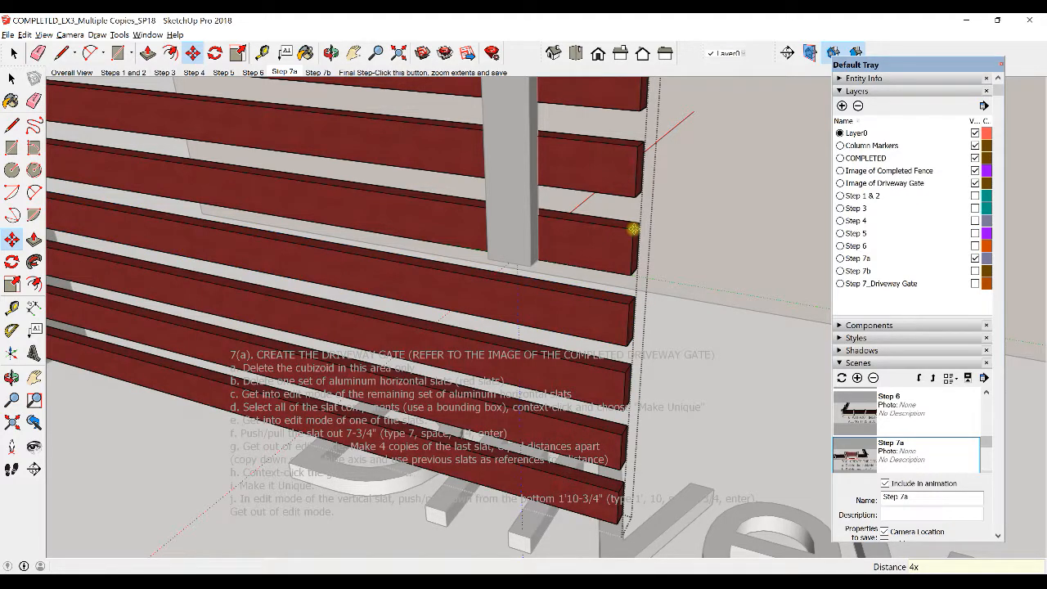
{"action": "key", "text": "space"}
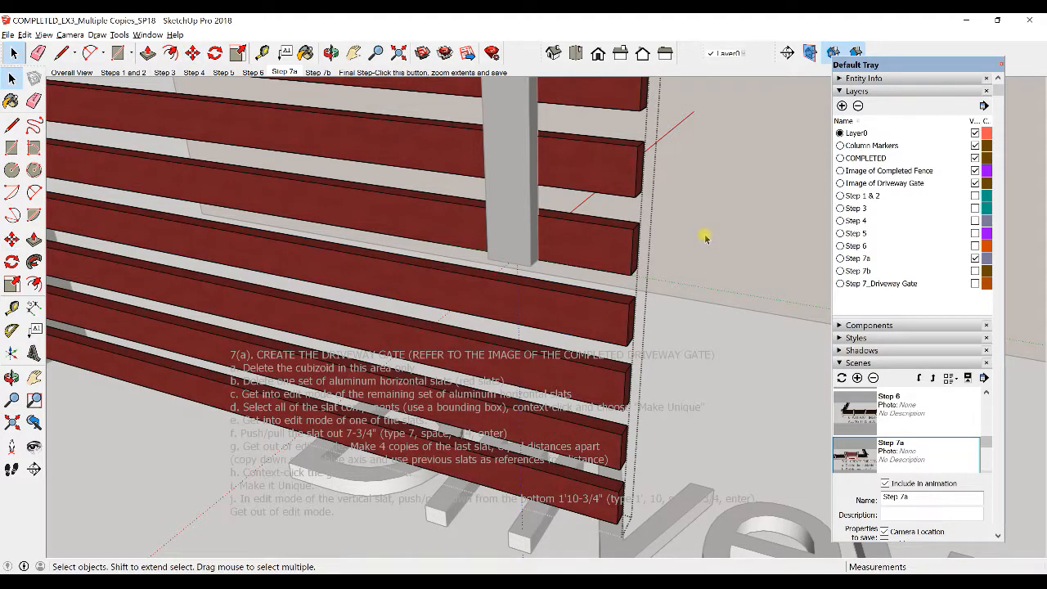
{"action": "left_click", "coordinate": [705, 236]}
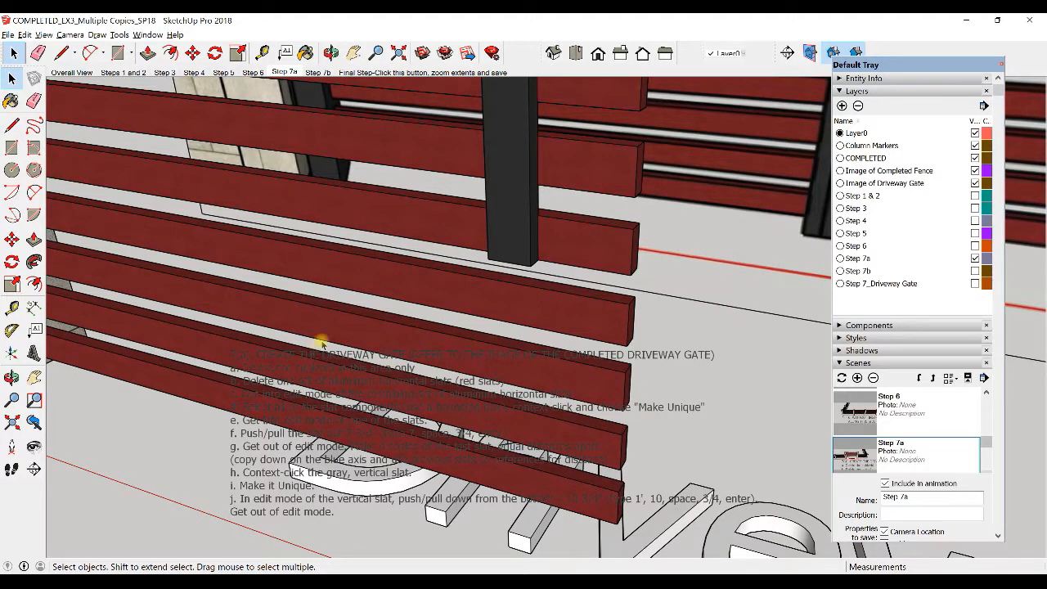
Step: Compare the driveway gate's gray vertical slat with the vertical slats on the neighbouring fence panels
{"action": "scroll", "coordinate": [323, 344], "scroll_direction": "down", "scroll_amount": 5}
{"action": "middle_click_drag", "start_coordinate": [377, 346], "coordinate": [547, 283], "text": "shift"}
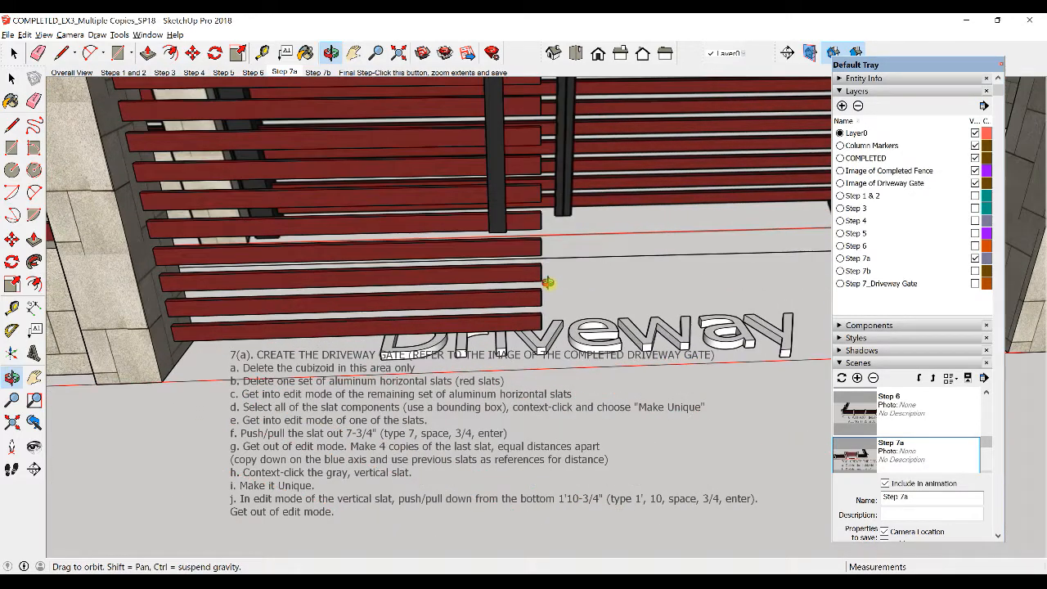
{"action": "left_click", "coordinate": [499, 206]}
{"action": "mouse_move", "coordinate": [508, 215]}
{"action": "middle_mouse_down"}
{"action": "mouse_move", "coordinate": [509, 299]}
{"action": "mouse_move", "coordinate": [503, 199]}
{"action": "middle_mouse_up"}
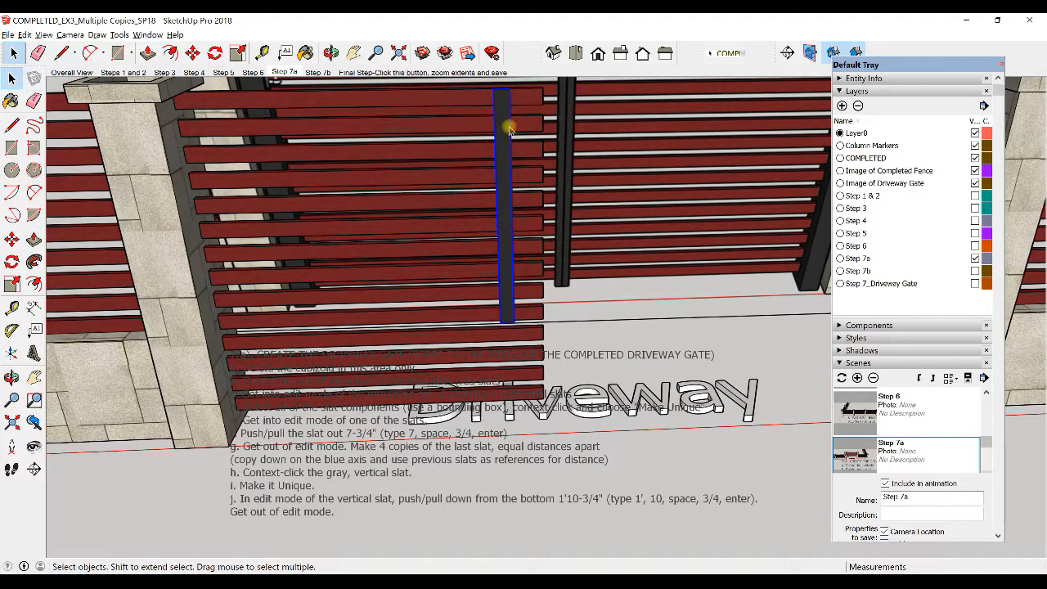
{"action": "scroll", "coordinate": [510, 205], "scroll_direction": "down", "scroll_amount": 2}
{"action": "middle_click_drag", "start_coordinate": [104, 196], "coordinate": [314, 237], "text": "shift"}
{"action": "left_click", "coordinate": [324, 218]}
{"action": "left_click_drag", "start_coordinate": [344, 253], "coordinate": [699, 245], "text": "shift"}
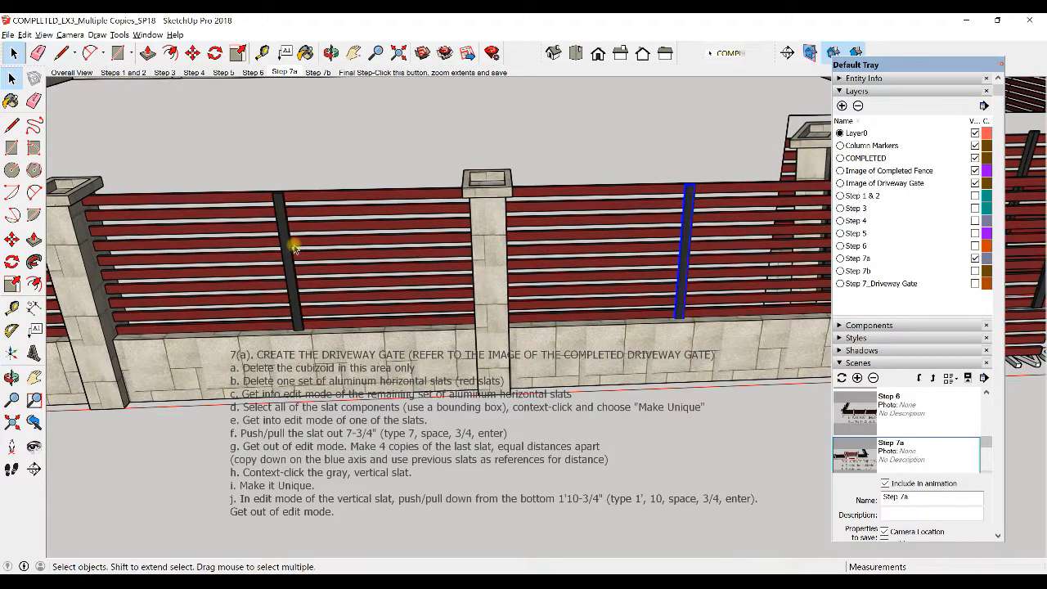
{"action": "left_click", "coordinate": [284, 236]}
{"action": "scroll", "coordinate": [337, 245], "scroll_direction": "down", "scroll_amount": 2}
{"action": "middle_click_drag", "start_coordinate": [596, 247], "coordinate": [138, 253], "text": "shift"}
{"action": "scroll", "coordinate": [468, 234], "scroll_direction": "up", "scroll_amount": 4}
{"action": "scroll", "coordinate": [493, 219], "scroll_direction": "up", "scroll_amount": 1}
Step: Make the driveway gate's gray vertical slat component unique and check that it is no longer linked
{"action": "left_click", "coordinate": [468, 193]}
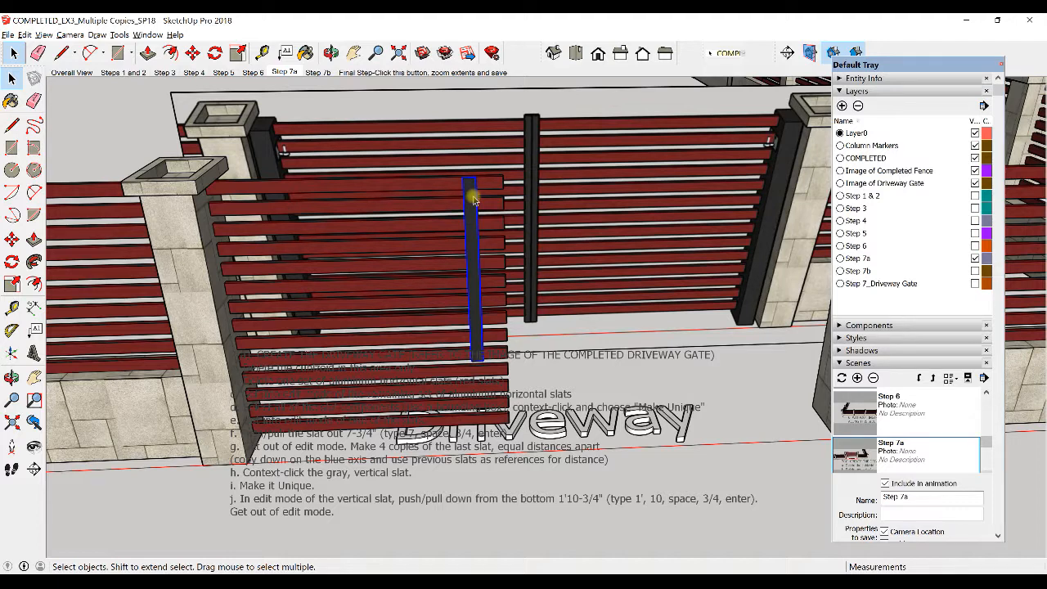
{"action": "right_click", "coordinate": [472, 202]}
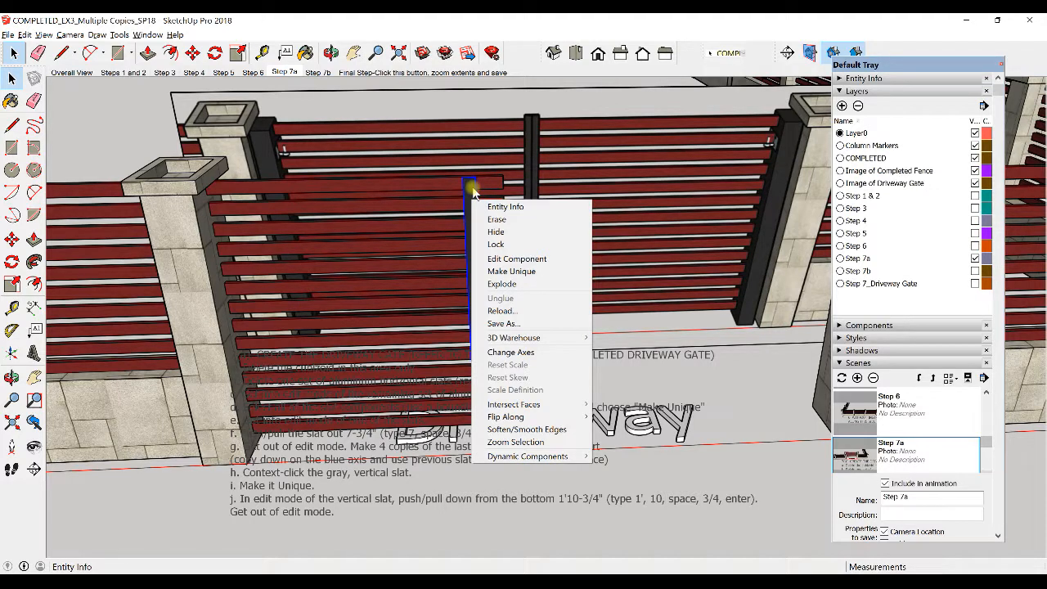
{"action": "left_click", "coordinate": [521, 273]}
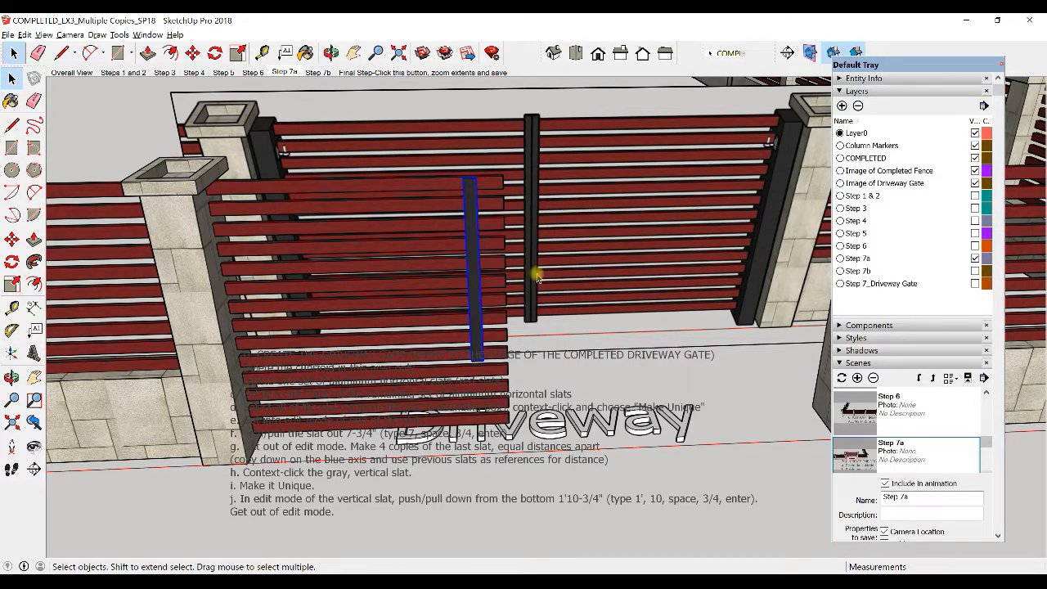
{"action": "right_click", "coordinate": [471, 214]}
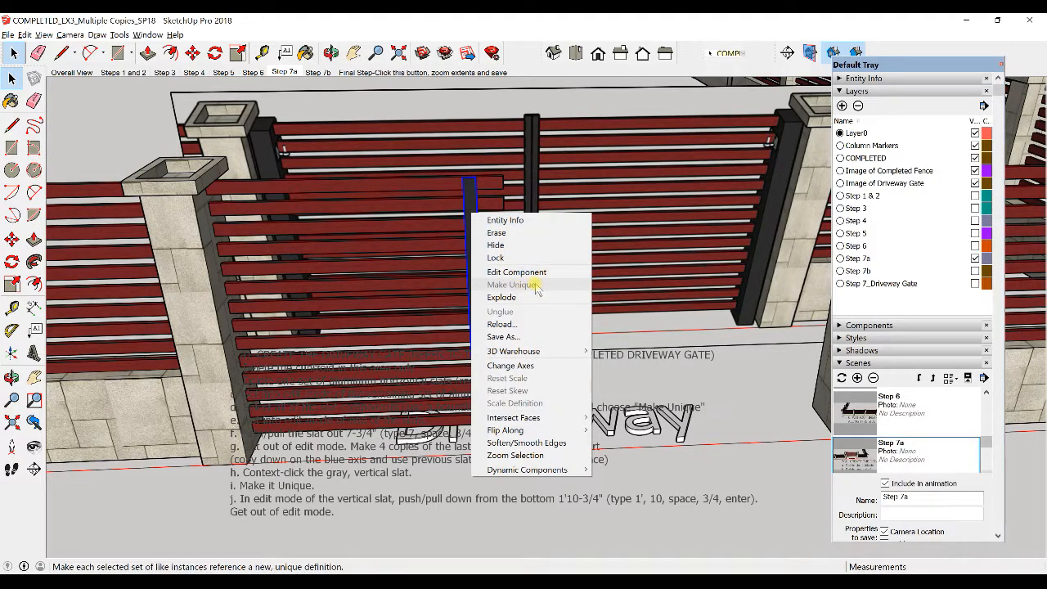
{"action": "left_click", "coordinate": [471, 195]}
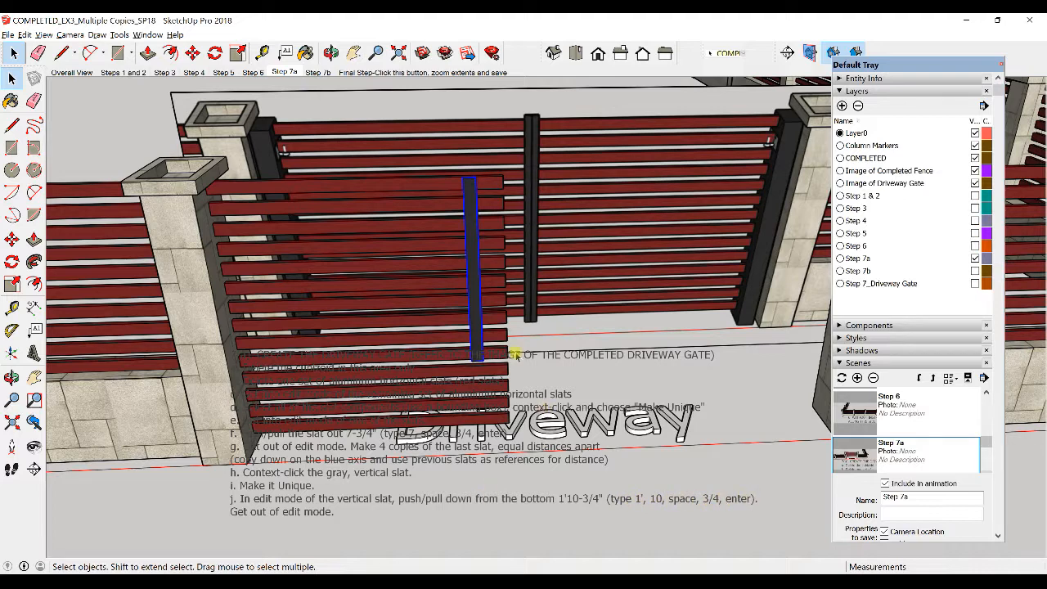
Step: Open the gate's gray vertical slat for editing and select its bottom face
{"action": "middle_click_drag", "start_coordinate": [444, 276], "coordinate": [412, 264]}
{"action": "scroll", "coordinate": [419, 344], "scroll_direction": "up", "scroll_amount": 6}
{"action": "middle_click_drag", "start_coordinate": [411, 350], "coordinate": [444, 368]}
{"action": "middle_click_drag", "start_coordinate": [388, 309], "coordinate": [364, 240]}
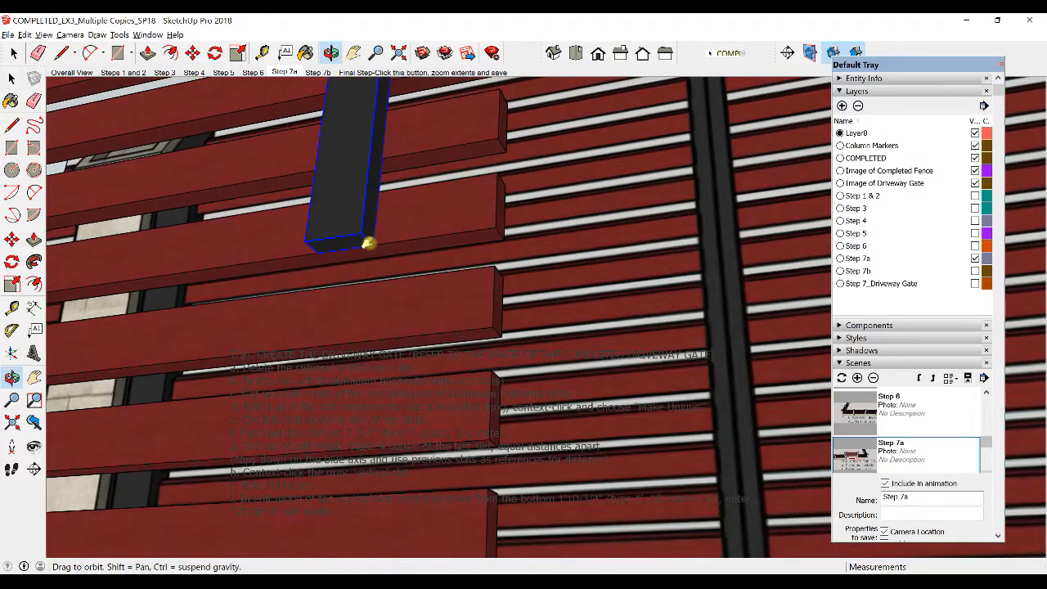
{"action": "middle_click_drag", "start_coordinate": [355, 236], "coordinate": [381, 398]}
{"action": "left_click", "coordinate": [374, 357]}
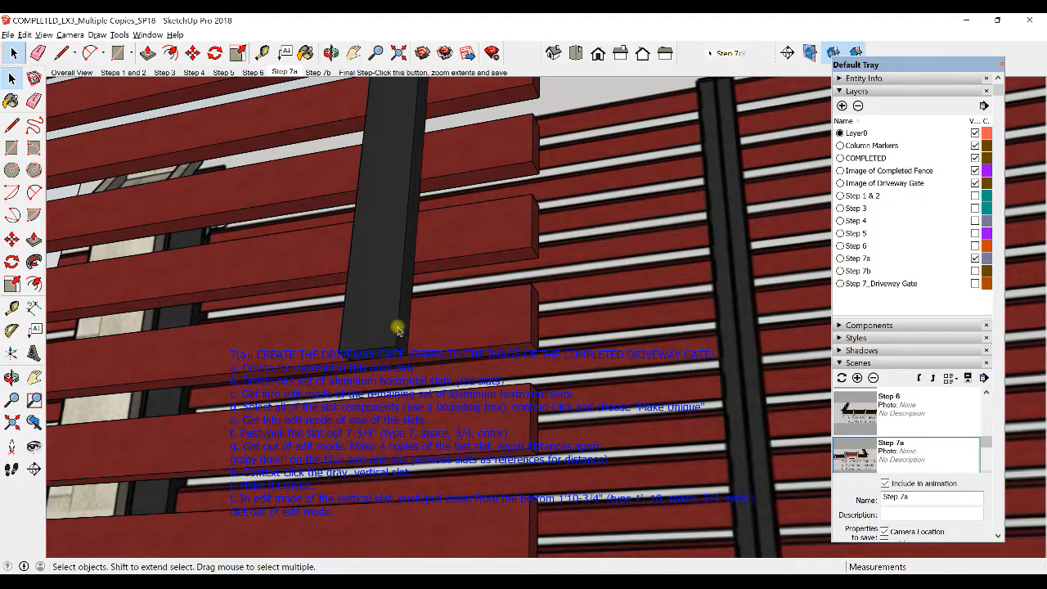
{"action": "middle_click_drag", "start_coordinate": [376, 303], "coordinate": [374, 261]}
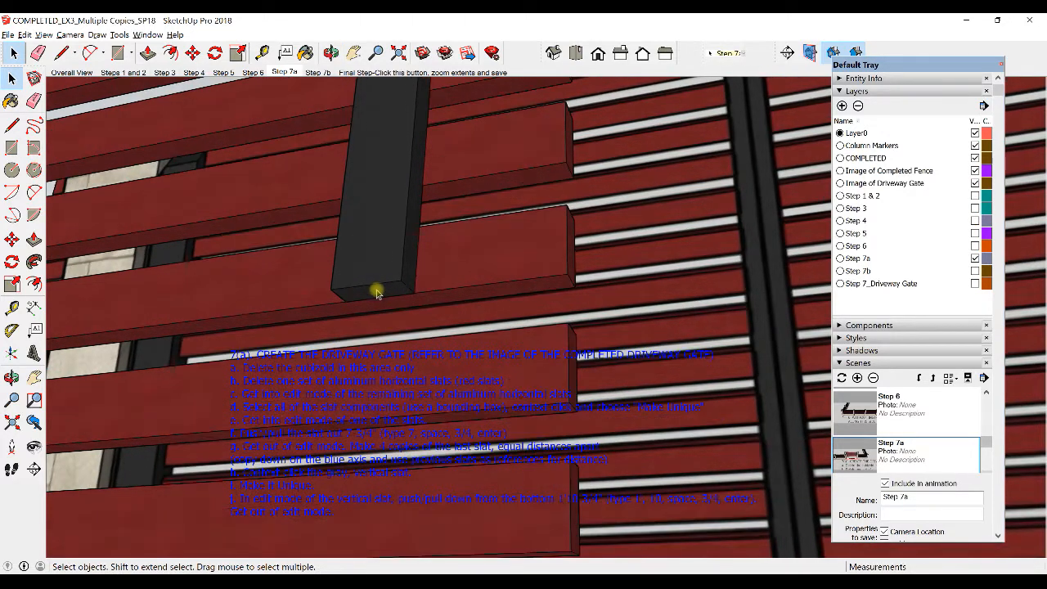
{"action": "scroll", "coordinate": [376, 291], "scroll_direction": "up", "scroll_amount": 1}
{"action": "left_click", "coordinate": [377, 292]}
{"action": "double_click", "coordinate": [376, 292]}
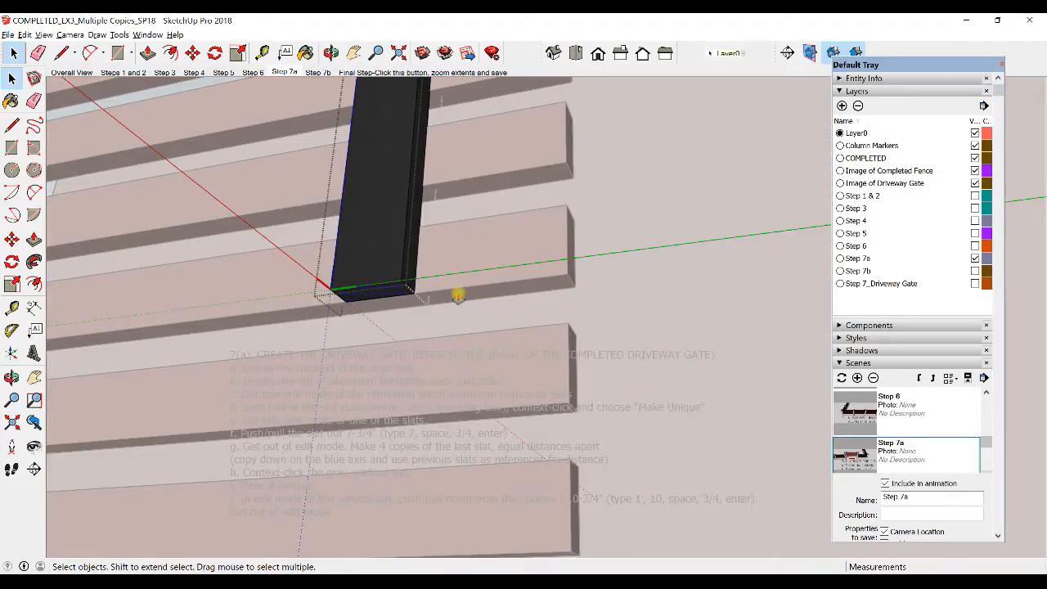
Step: Push/pull the vertical slat's bottom face downward by 1' 10 3/4" and leave the slat's edit mode
{"action": "key", "text": "p"}
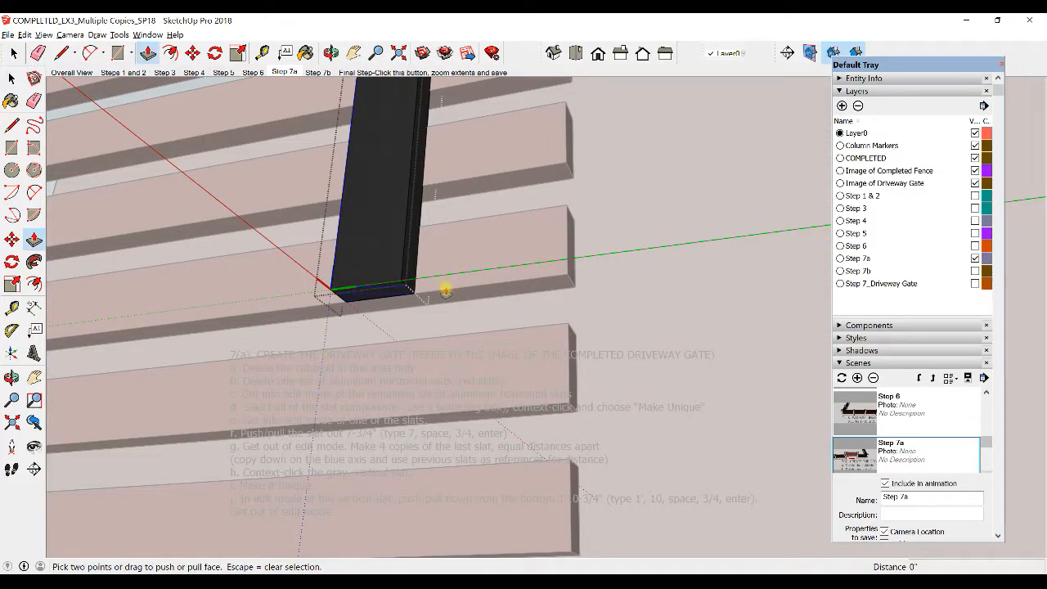
{"action": "left_click", "coordinate": [402, 281]}
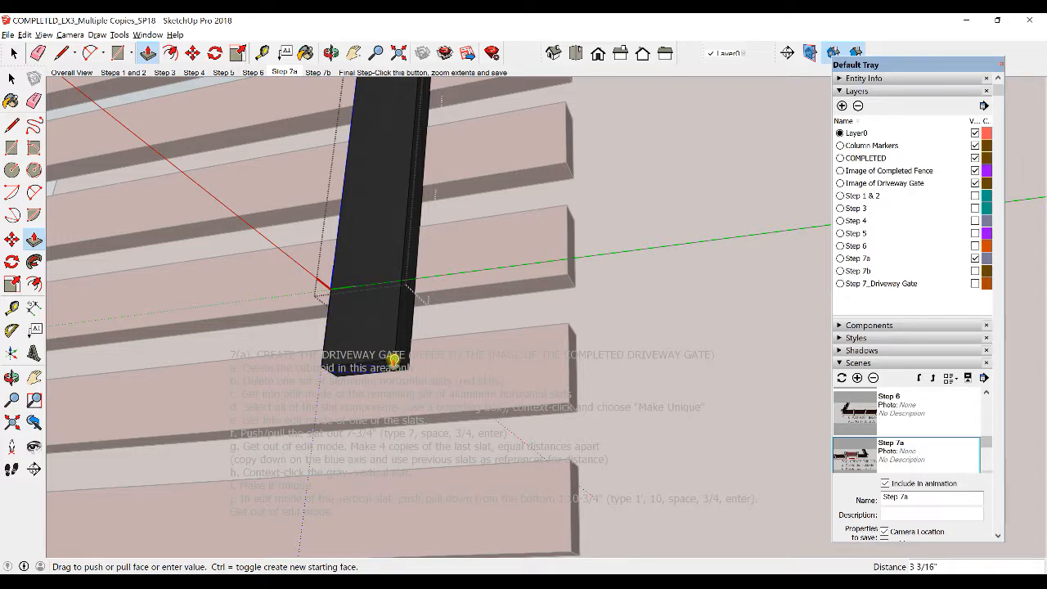
{"action": "type", "text": "1"}
{"action": "type", "text": "'"}
{"action": "type", "text": "10."}
{"action": "type", "text": "7"}
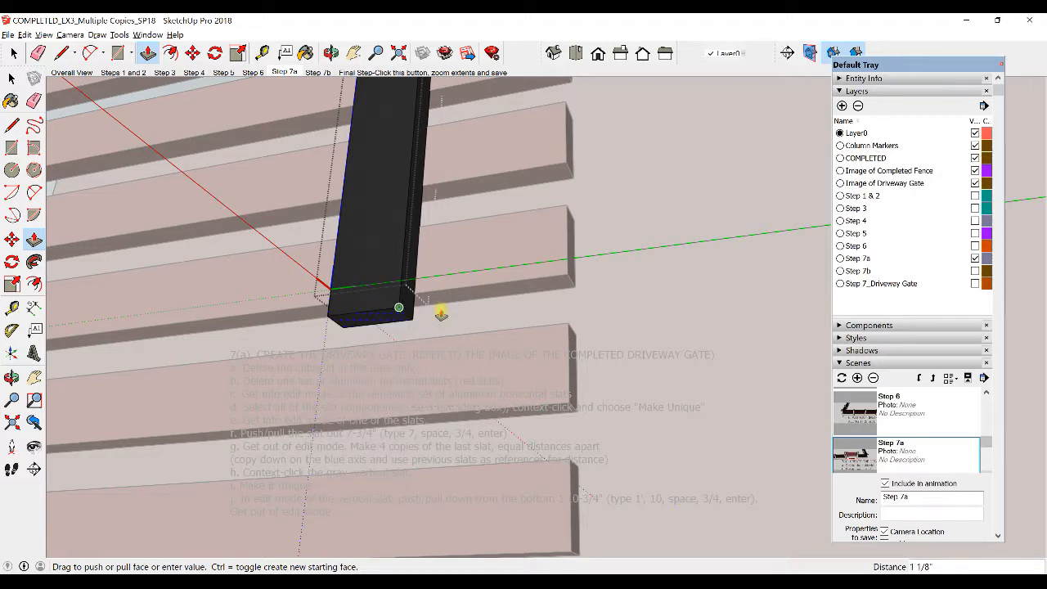
{"action": "type", "text": "1"}
{"action": "key", "text": "Return"}
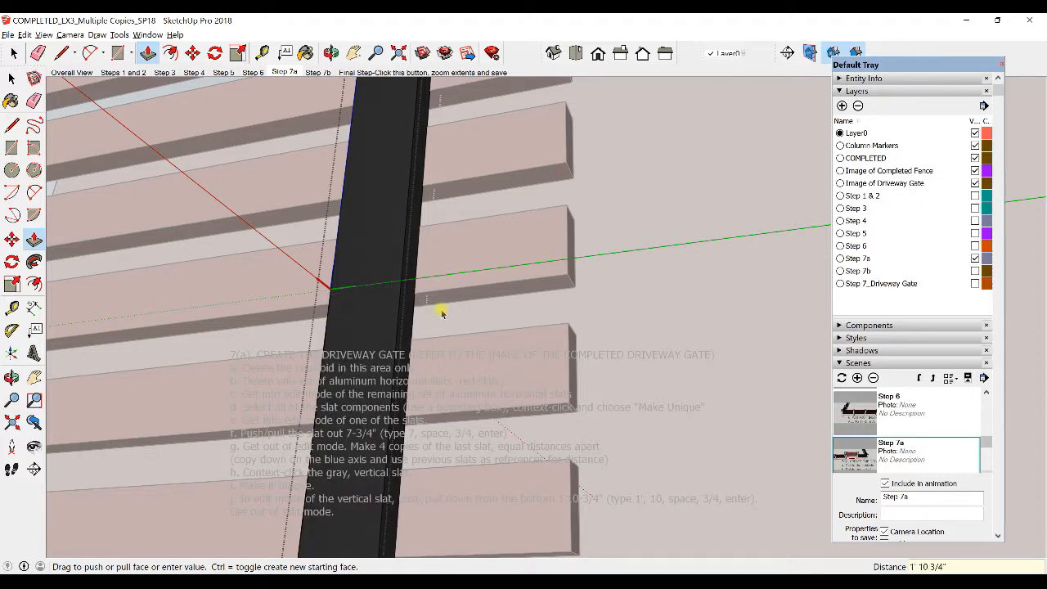
{"action": "key", "text": "space"}
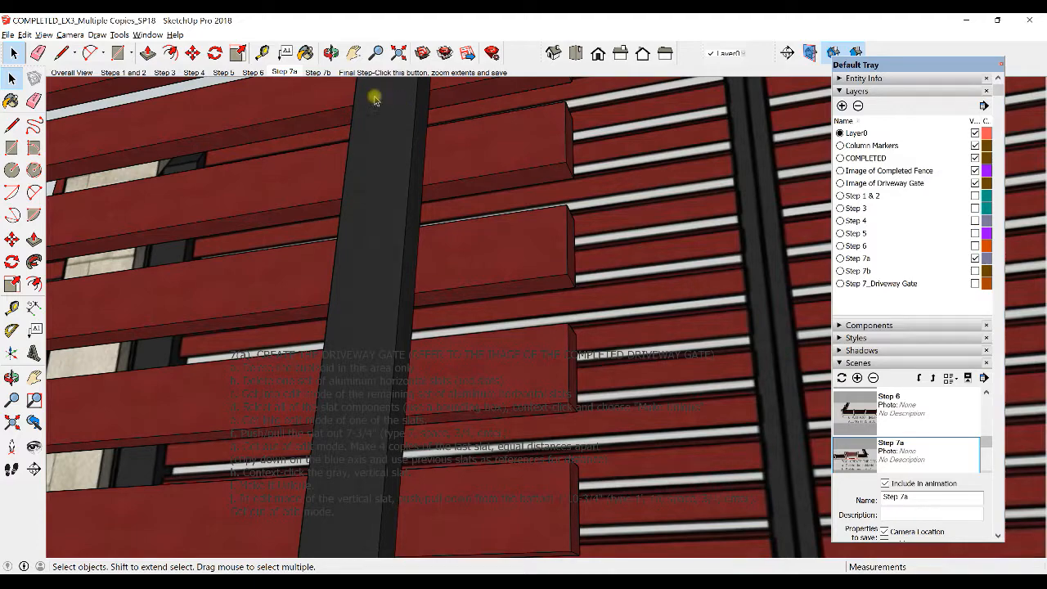
Step: Open the Step 7b scene and move the gate's gray vertical slat 9 1/4" along the red axis to the top horizontal slat's end corner
{"action": "left_click", "coordinate": [327, 73]}
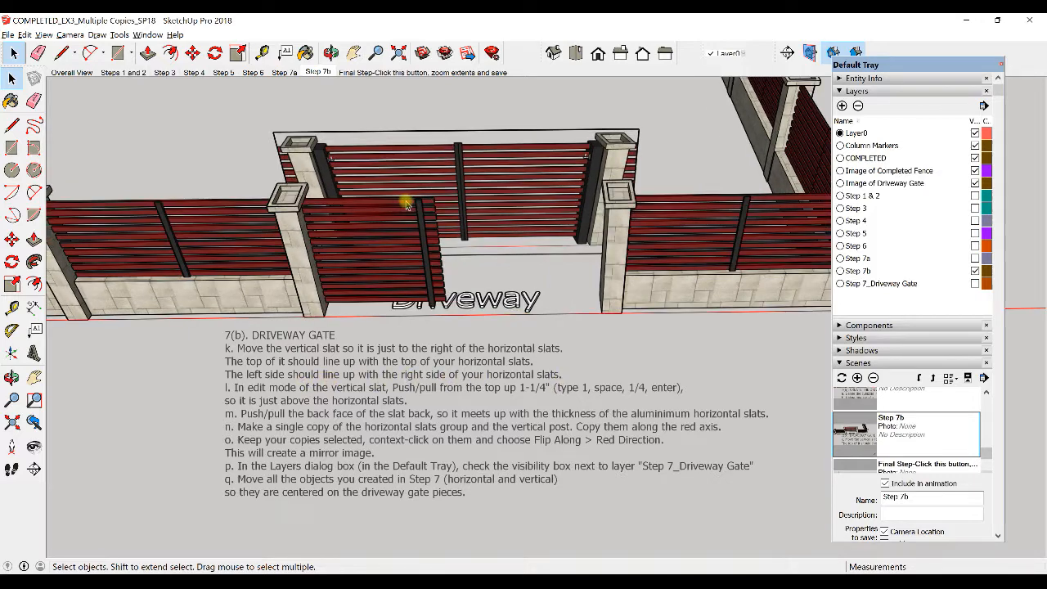
{"action": "scroll", "coordinate": [434, 212], "scroll_direction": "up", "scroll_amount": 5}
{"action": "scroll", "coordinate": [434, 213], "scroll_direction": "up", "scroll_amount": 6}
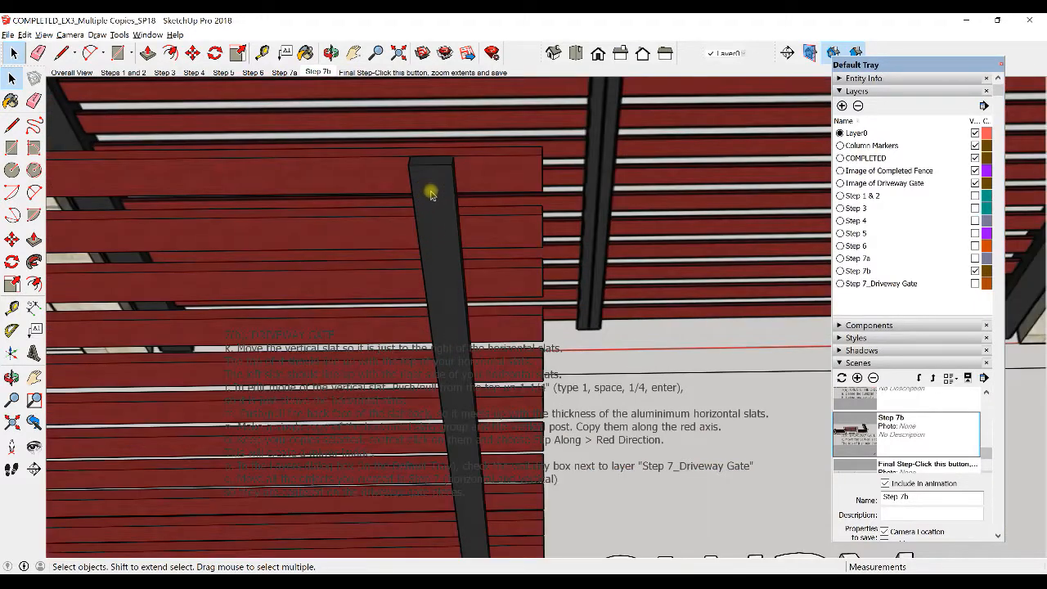
{"action": "left_click", "coordinate": [415, 237]}
{"action": "scroll", "coordinate": [411, 221], "scroll_direction": "up", "scroll_amount": 3}
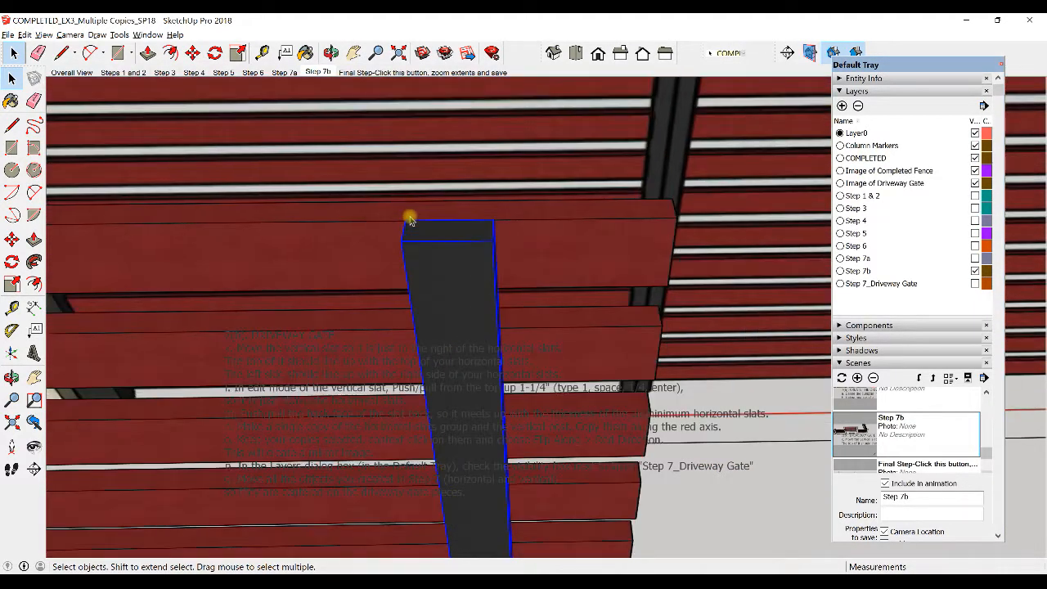
{"action": "middle_click_drag", "start_coordinate": [463, 231], "coordinate": [523, 234]}
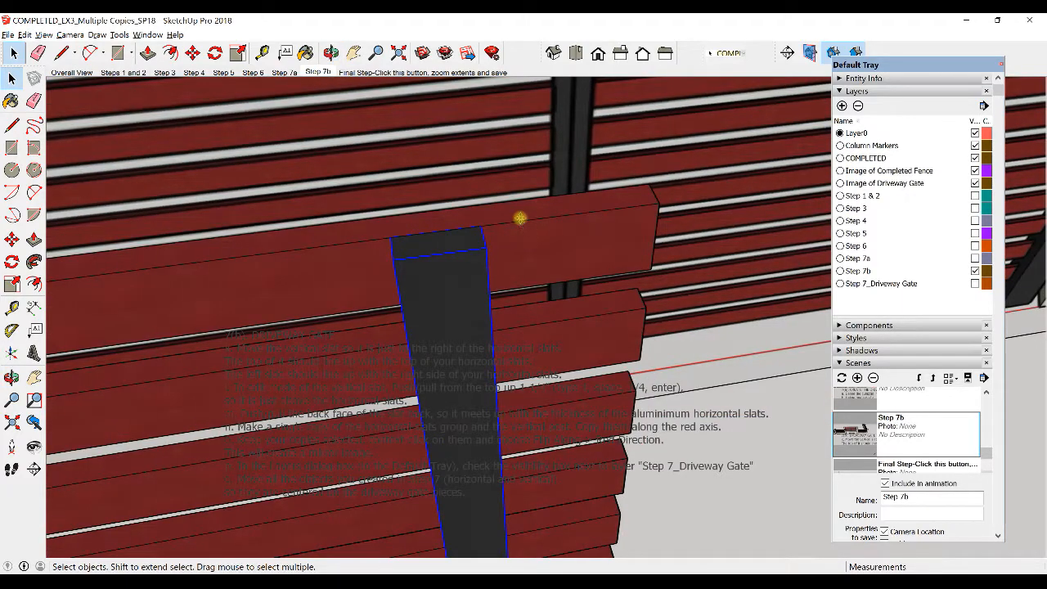
{"action": "key", "text": "m"}
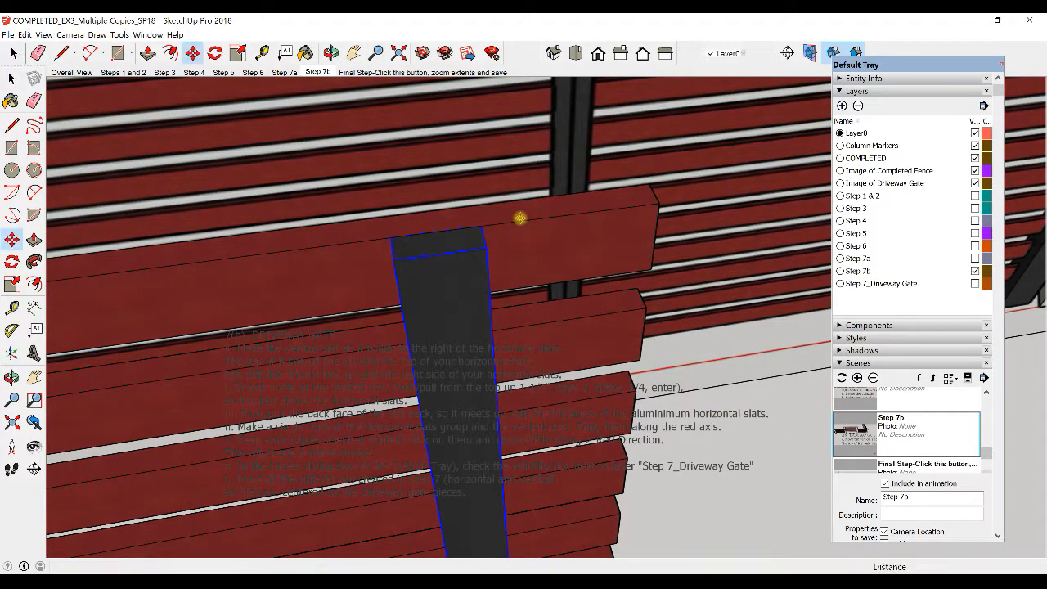
{"action": "left_click", "coordinate": [391, 240]}
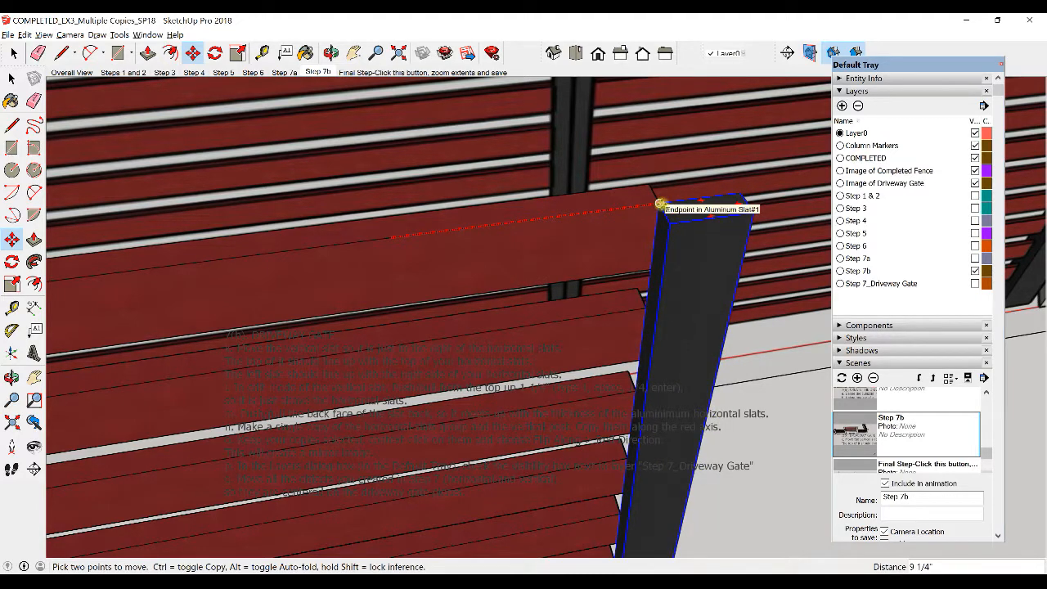
{"action": "left_click", "coordinate": [660, 204]}
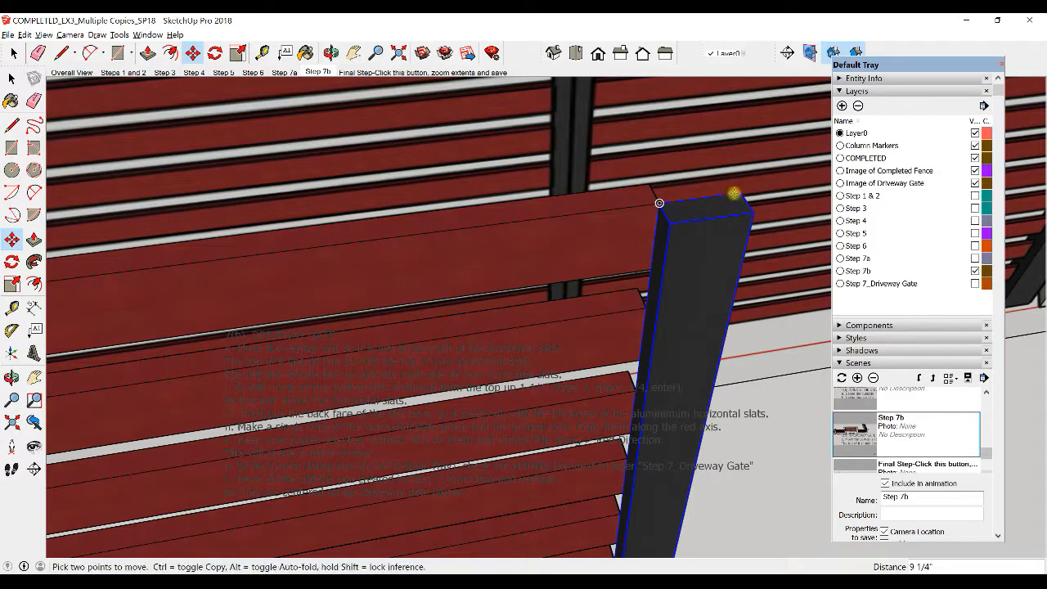
{"action": "key", "text": "space"}
{"action": "middle_click_drag", "start_coordinate": [630, 262], "coordinate": [575, 256]}
{"action": "scroll", "coordinate": [597, 233], "scroll_direction": "up", "scroll_amount": 2}
{"action": "scroll", "coordinate": [585, 252], "scroll_direction": "down", "scroll_amount": 3}
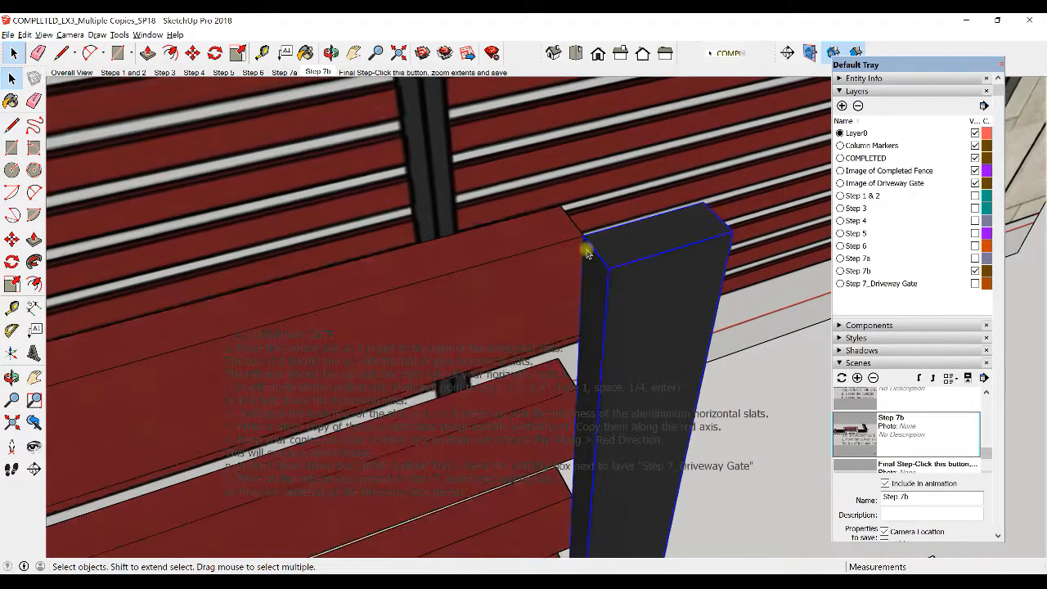
Step: Open the gate's vertical slat for editing and push/pull its top face up by 1 1/4"
{"action": "middle_click_drag", "start_coordinate": [585, 252], "coordinate": [582, 289]}
{"action": "middle_click_drag", "start_coordinate": [598, 217], "coordinate": [404, 351]}
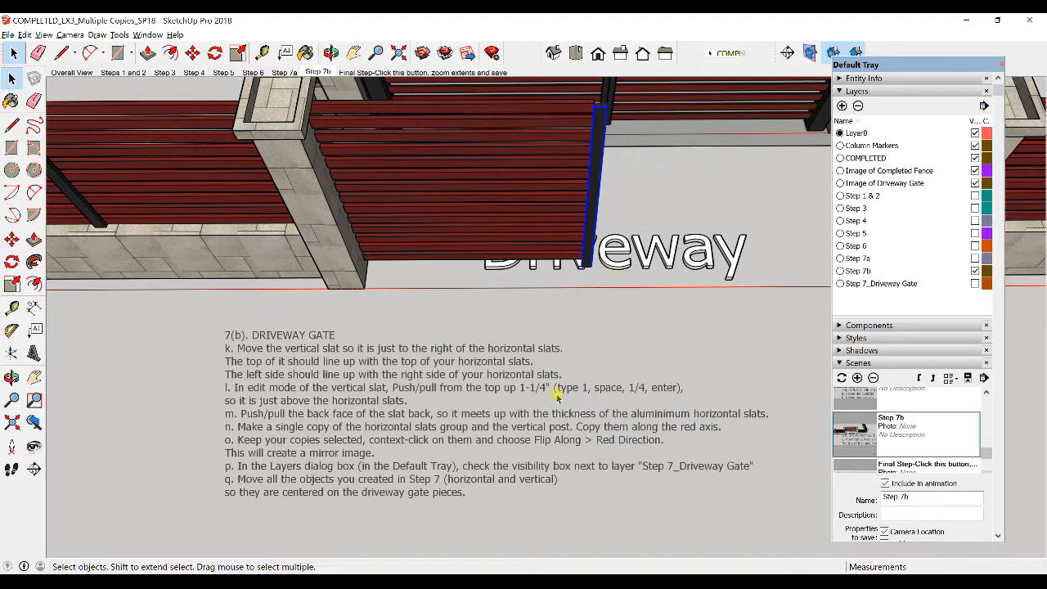
{"action": "middle_click_drag", "start_coordinate": [579, 170], "coordinate": [591, 214]}
{"action": "scroll", "coordinate": [578, 245], "scroll_direction": "up", "scroll_amount": 3}
{"action": "scroll", "coordinate": [564, 276], "scroll_direction": "up", "scroll_amount": 5}
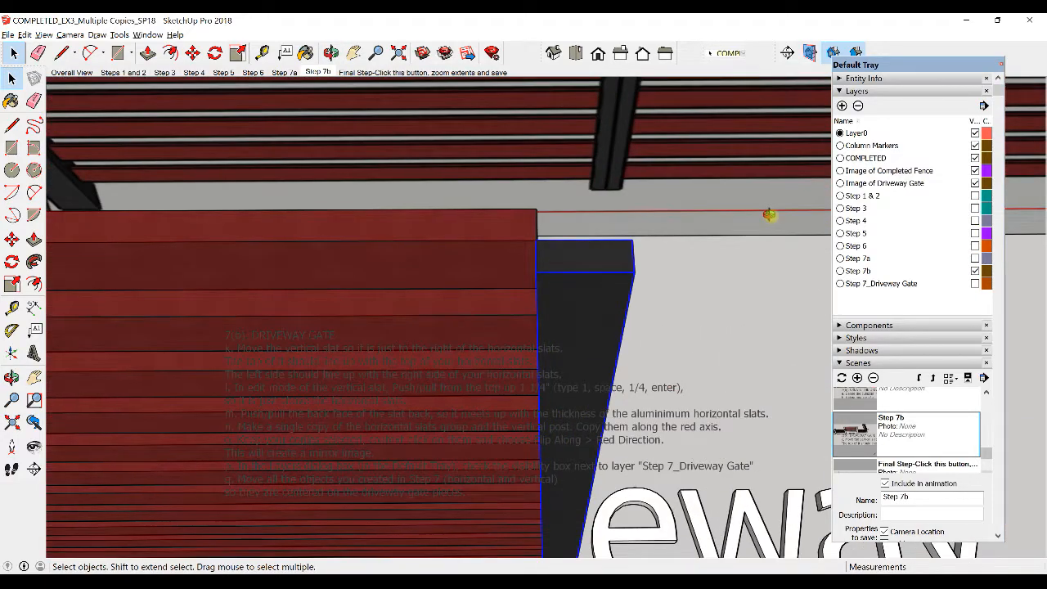
{"action": "middle_click_drag", "start_coordinate": [769, 215], "coordinate": [582, 232]}
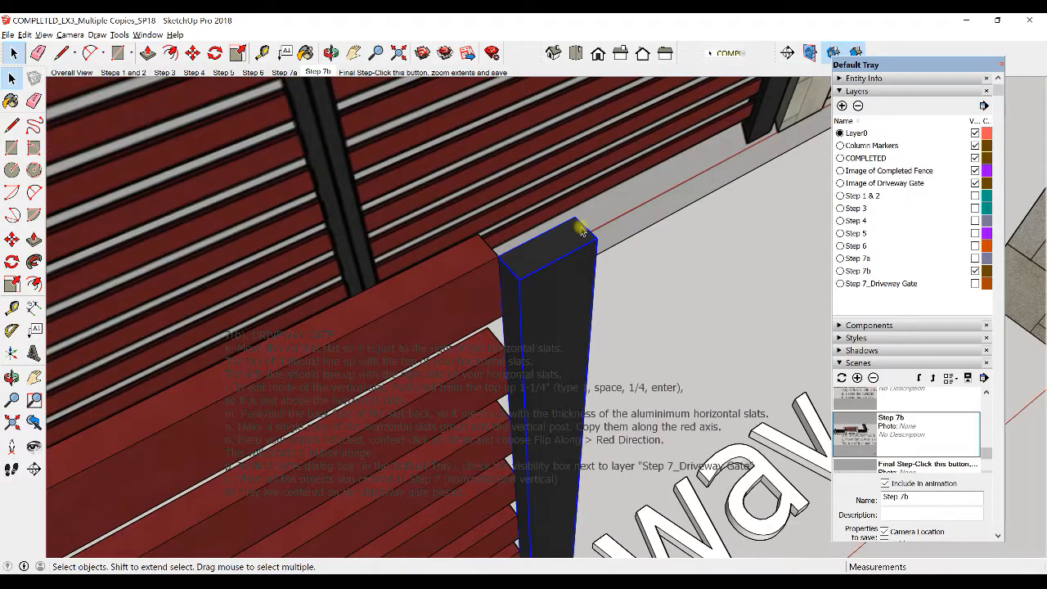
{"action": "double_click", "coordinate": [549, 258]}
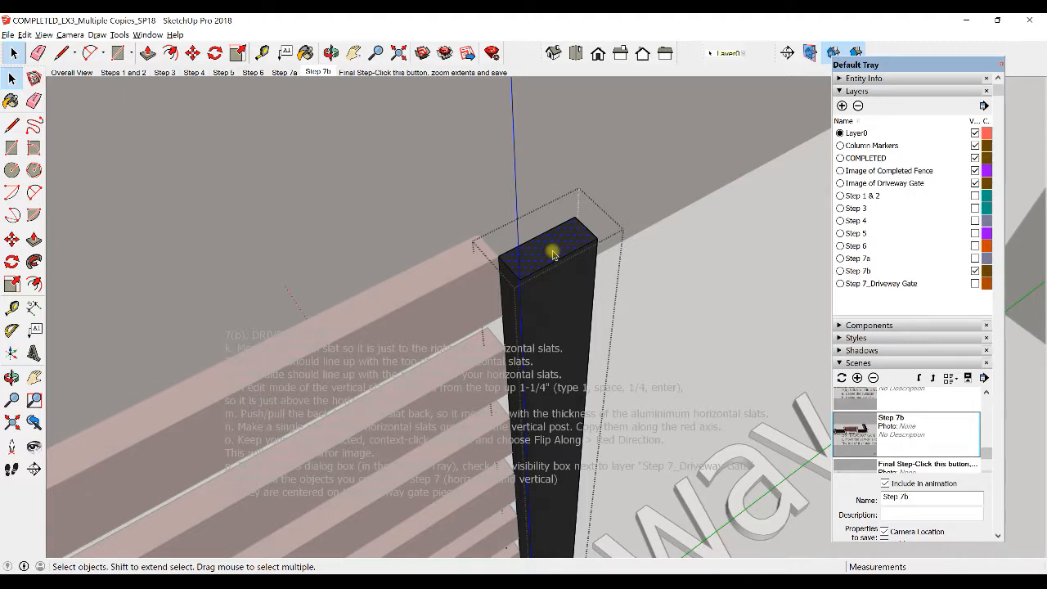
{"action": "key", "text": "p"}
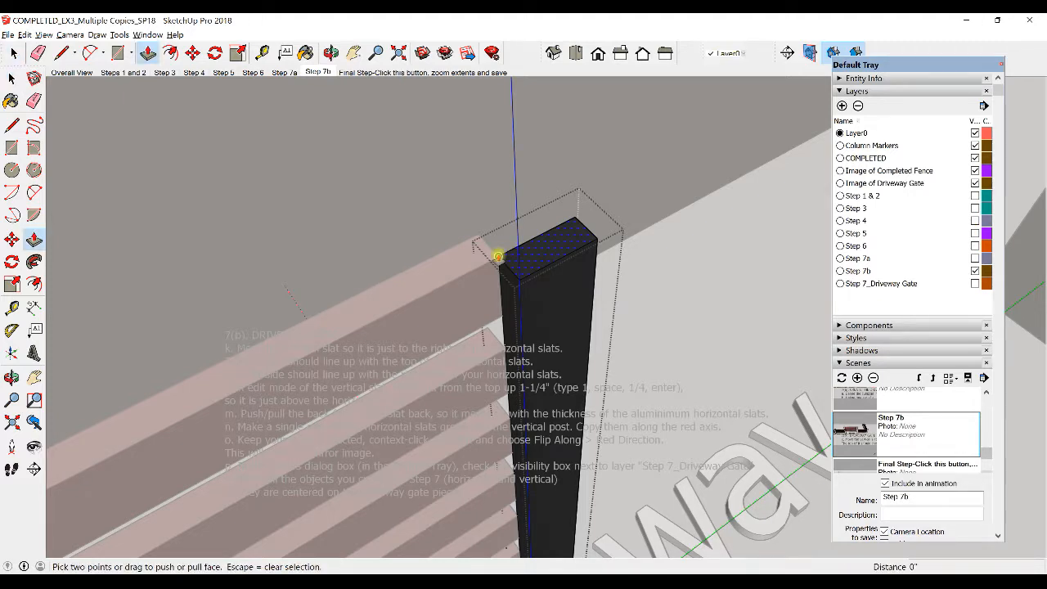
{"action": "left_click", "coordinate": [498, 257]}
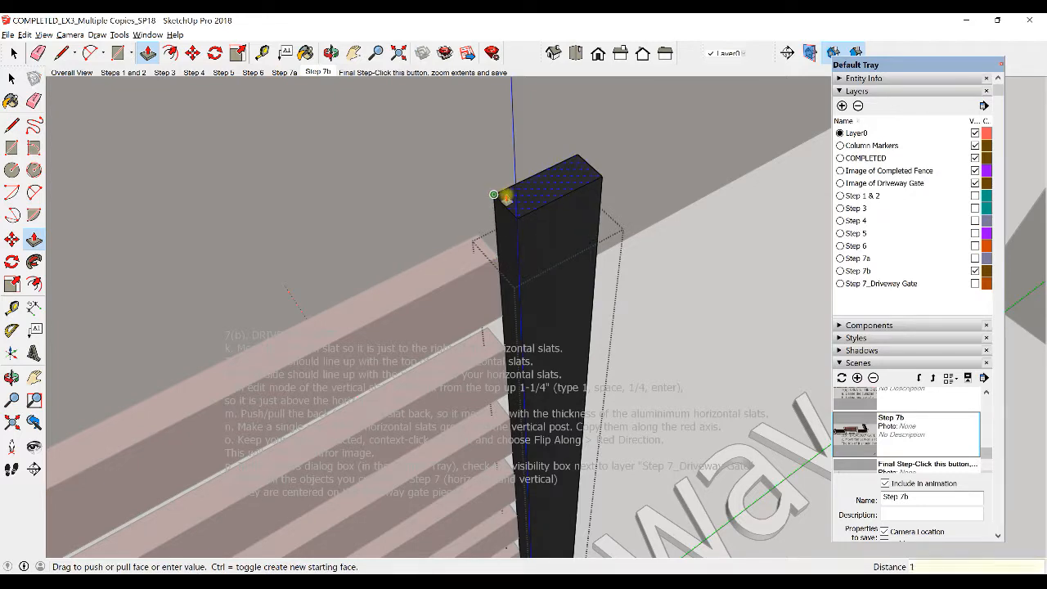
{"action": "type", "text": "1."}
{"action": "key", "text": "Return"}
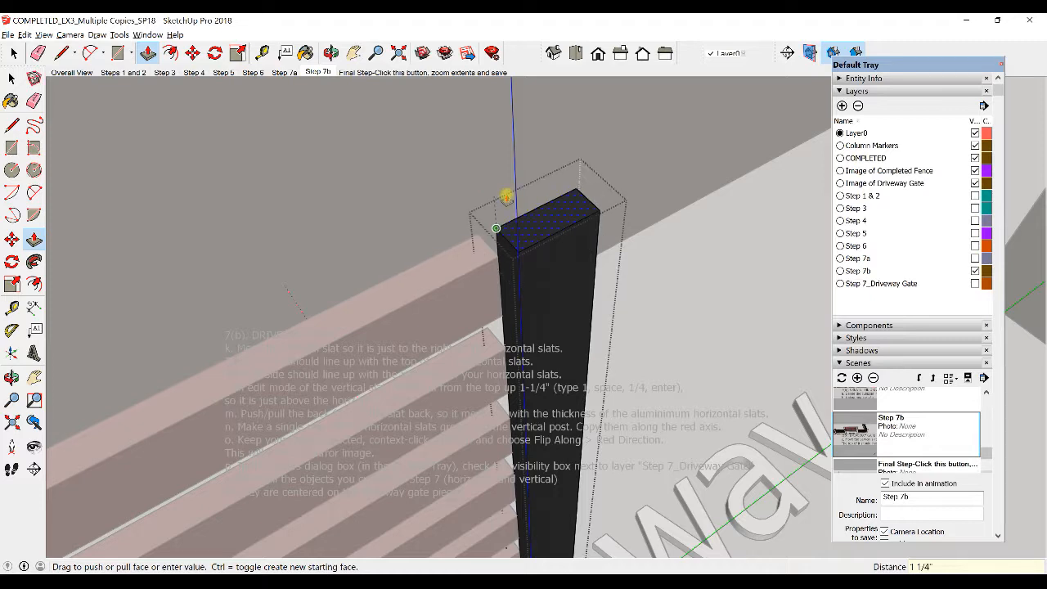
{"action": "middle_click_drag", "start_coordinate": [647, 218], "coordinate": [650, 160]}
{"action": "key", "text": "space"}
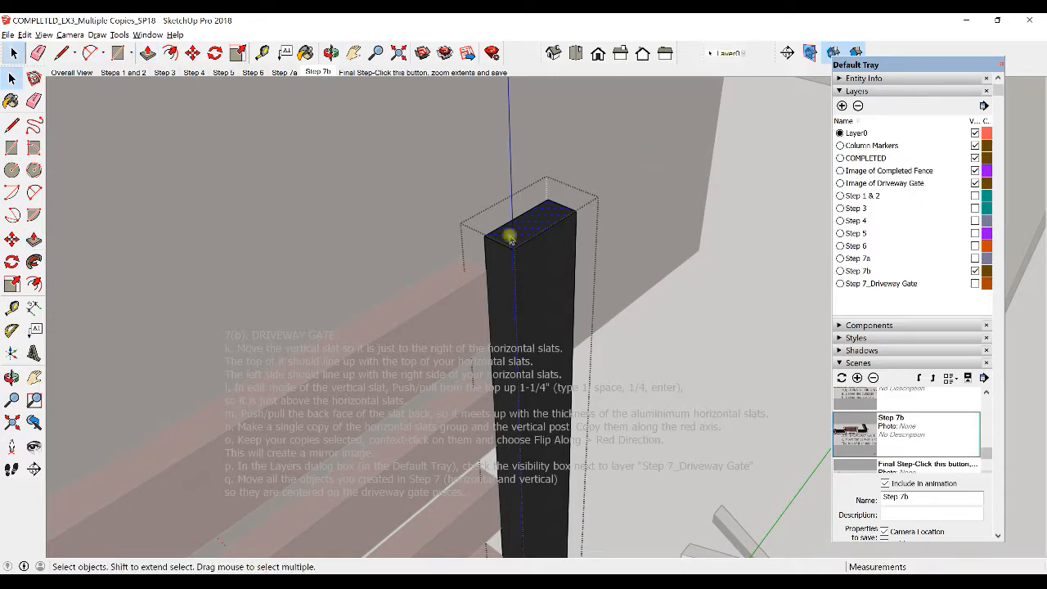
Step: Select the back face of the vertical slat while staying in its edit mode
{"action": "middle_click_drag", "start_coordinate": [546, 230], "coordinate": [621, 225]}
{"action": "middle_click_drag", "start_coordinate": [701, 221], "coordinate": [423, 216]}
{"action": "scroll", "coordinate": [376, 233], "scroll_direction": "down", "scroll_amount": 2}
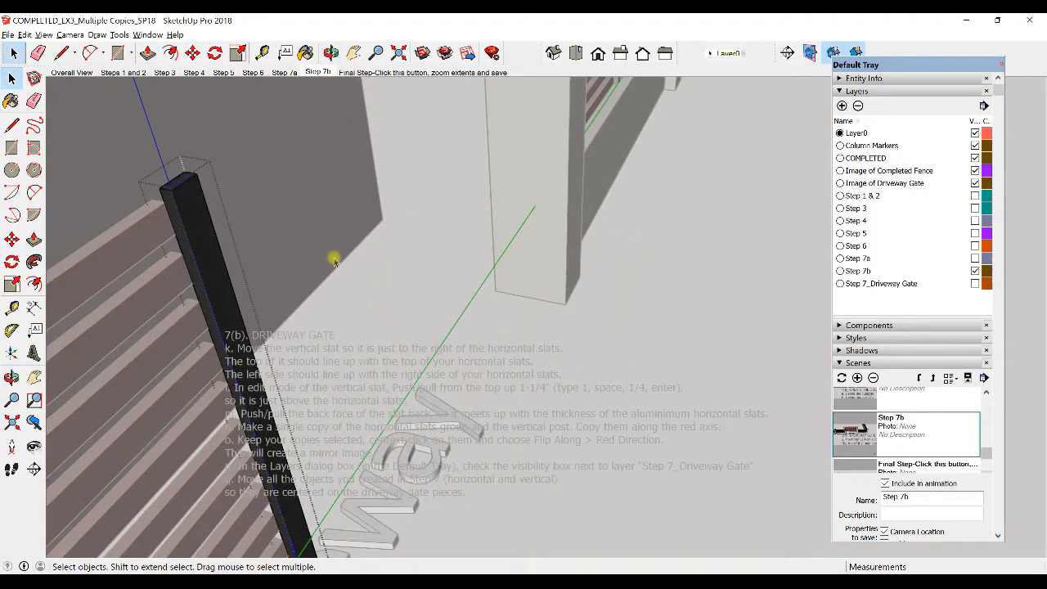
{"action": "scroll", "coordinate": [169, 189], "scroll_direction": "up", "scroll_amount": 1}
{"action": "scroll", "coordinate": [169, 189], "scroll_direction": "up", "scroll_amount": 4}
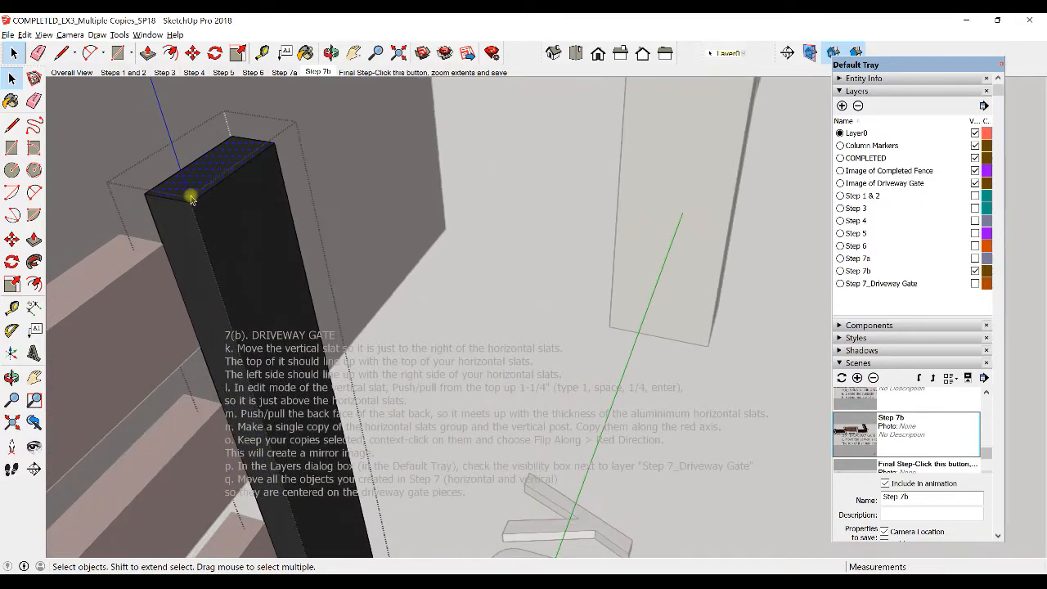
{"action": "left_click", "coordinate": [263, 178]}
{"action": "middle_click_drag", "start_coordinate": [263, 177], "coordinate": [523, 258]}
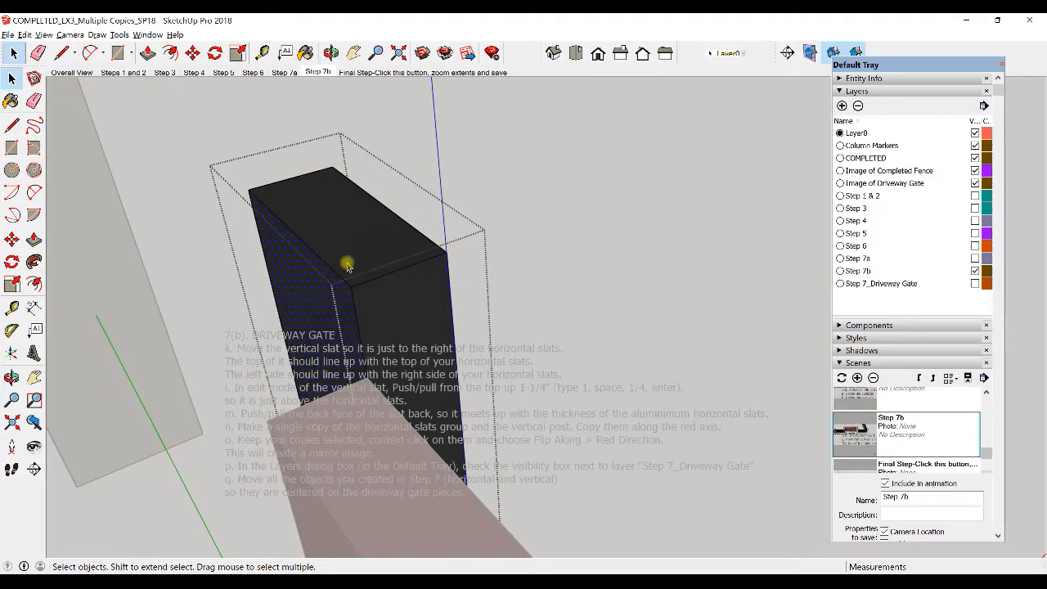
{"action": "key", "text": "p"}
{"action": "left_click_drag", "start_coordinate": [350, 246], "coordinate": [331, 278]}
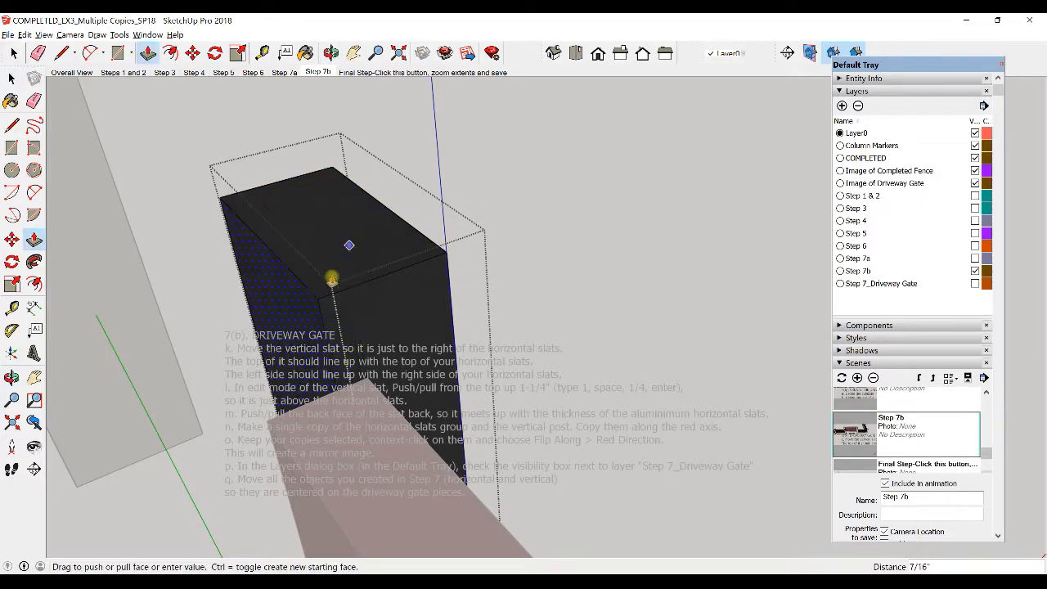
{"action": "key", "text": "Escape"}
{"action": "key", "text": "space"}
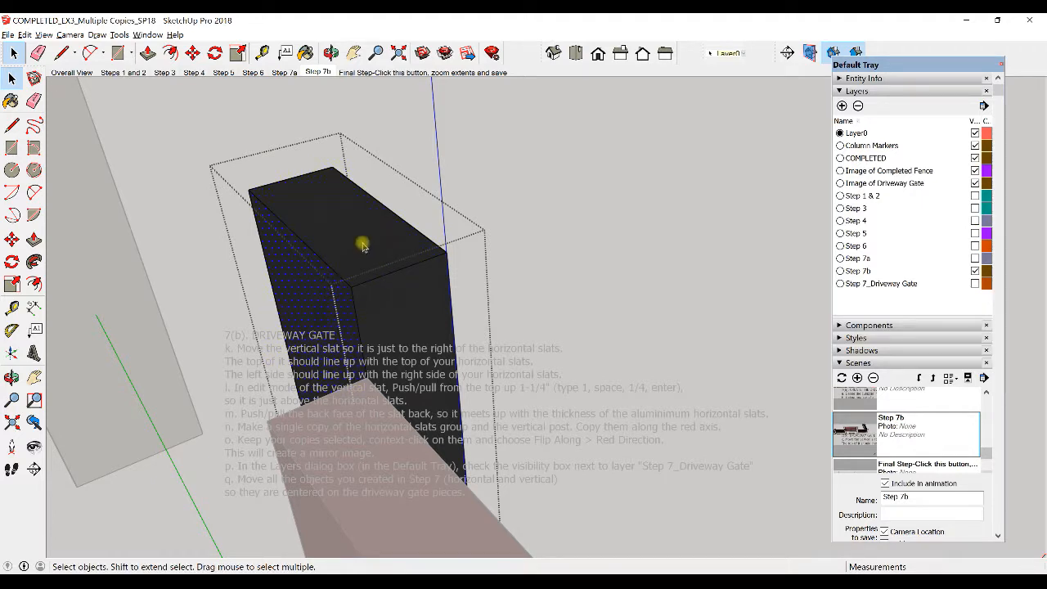
{"action": "middle_click_drag", "start_coordinate": [311, 275], "coordinate": [420, 294]}
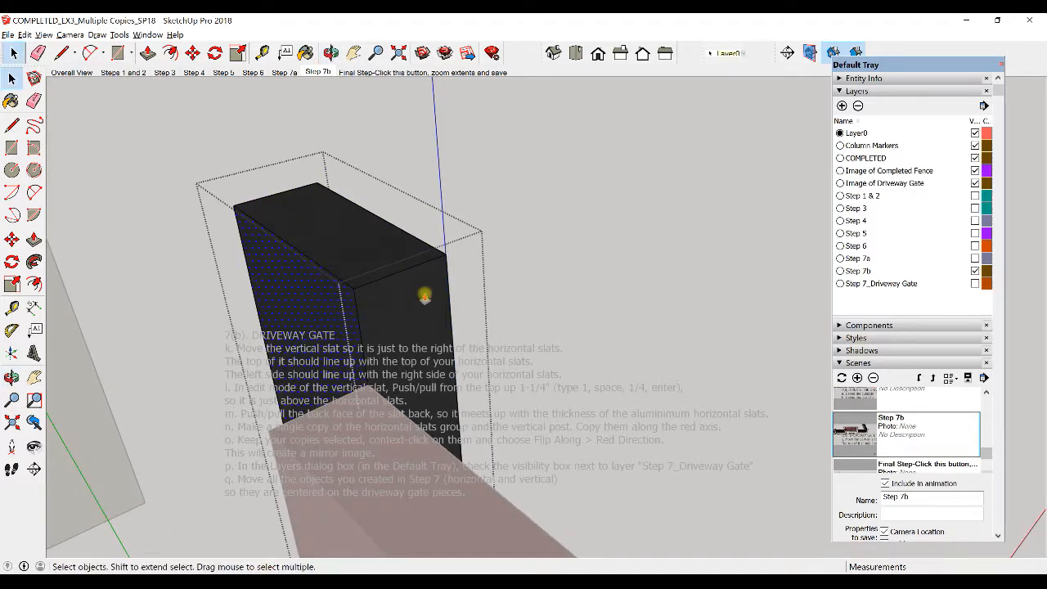
{"action": "key", "text": "p"}
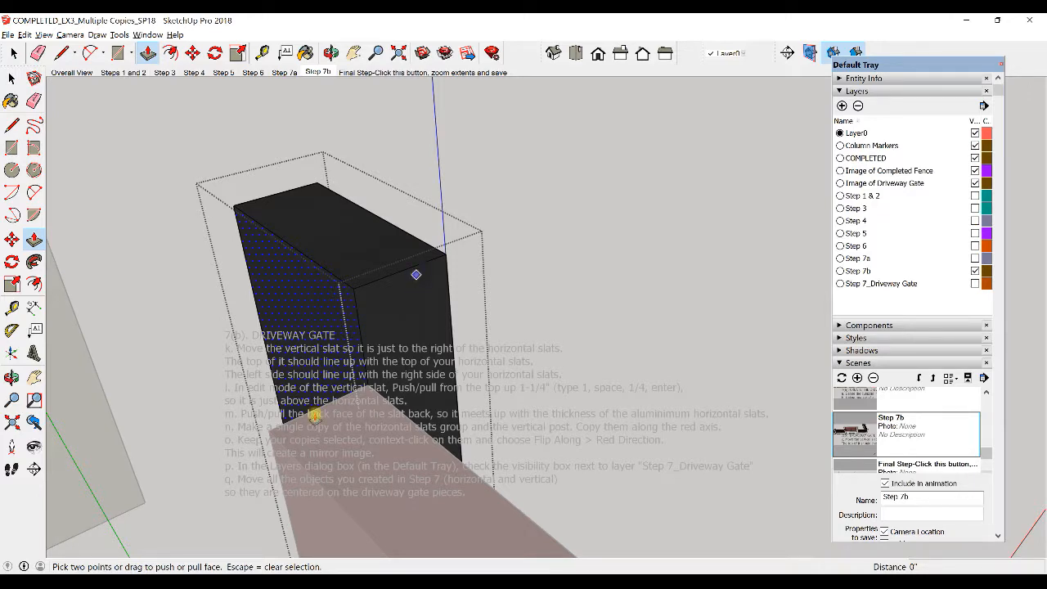
{"action": "key", "text": "space"}
Step: Push/pull the vertical slat's back face 1 3/16" to the horizontal slats' back corner and leave edit mode
{"action": "middle_click_drag", "start_coordinate": [318, 266], "coordinate": [467, 369]}
{"action": "middle_click_drag", "start_coordinate": [742, 407], "coordinate": [432, 250]}
{"action": "scroll", "coordinate": [625, 215], "scroll_direction": "up", "scroll_amount": 4}
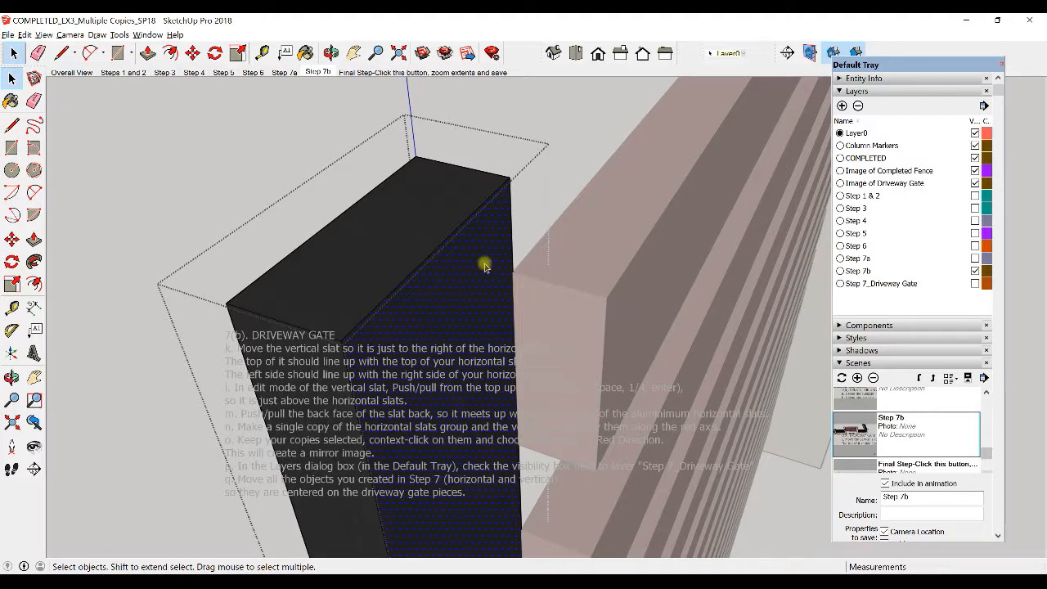
{"action": "key", "text": "p"}
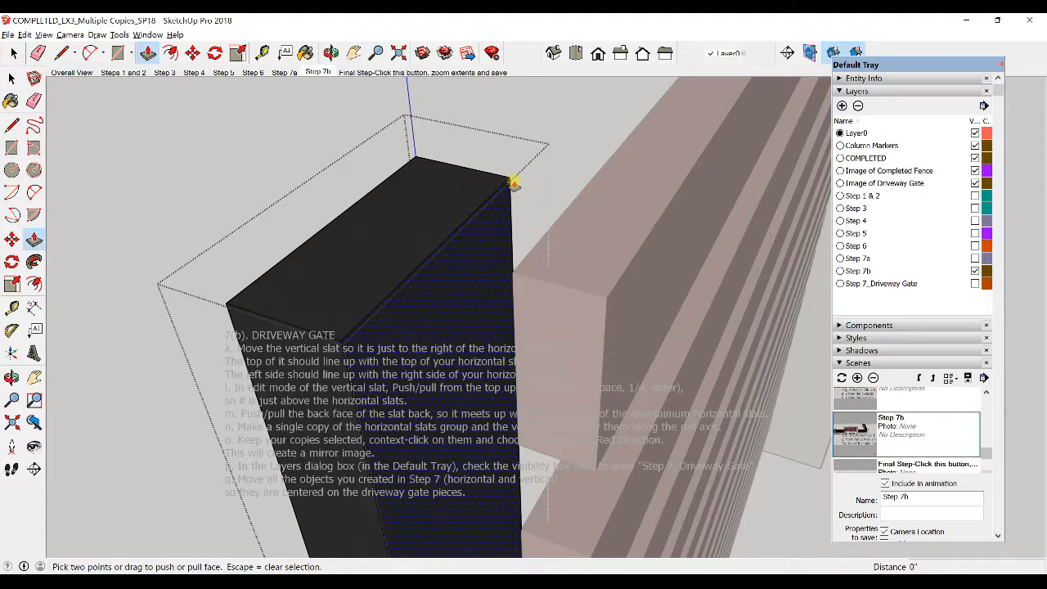
{"action": "left_click_drag", "start_coordinate": [512, 179], "coordinate": [607, 301]}
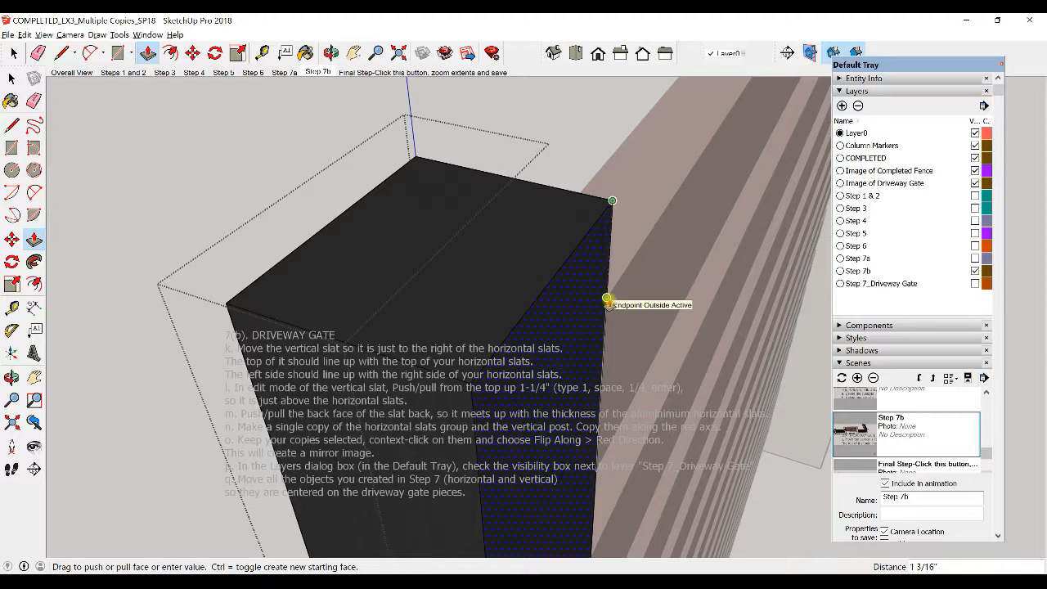
{"action": "left_click_drag", "start_coordinate": [607, 300], "coordinate": [608, 299]}
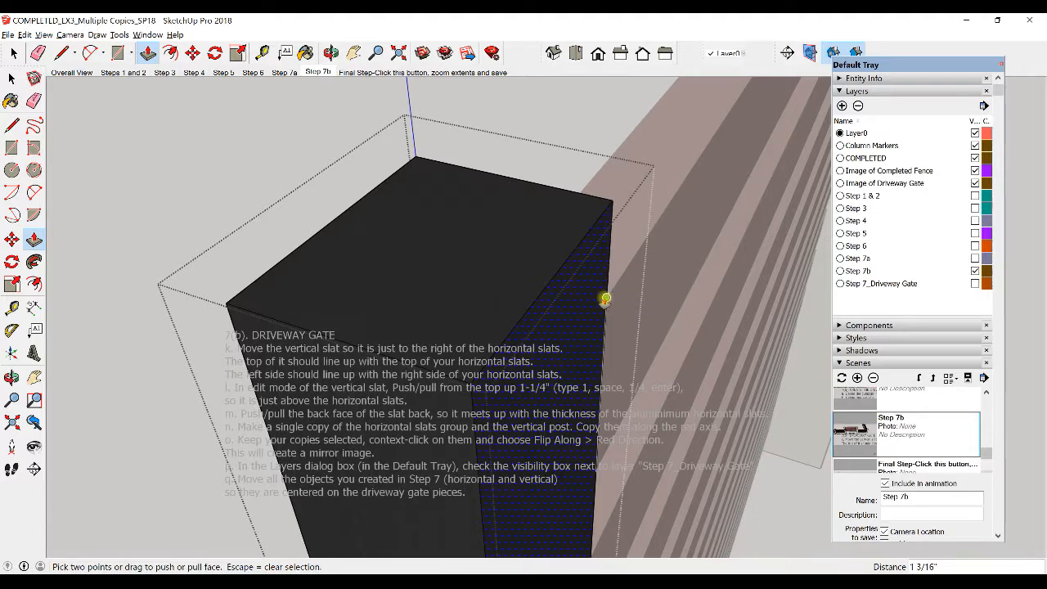
{"action": "key", "text": "space"}
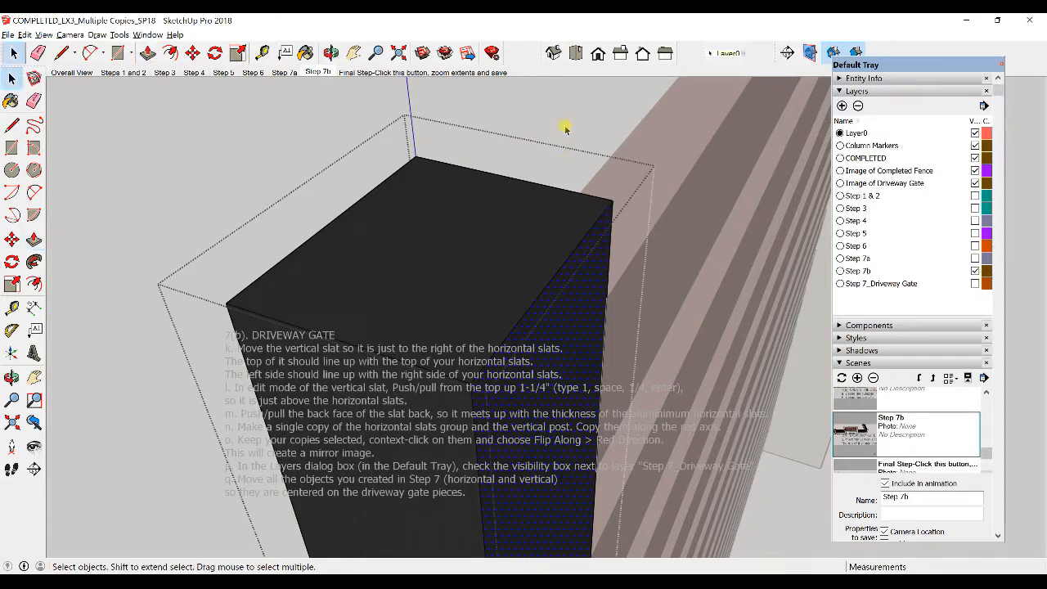
{"action": "left_click", "coordinate": [565, 118]}
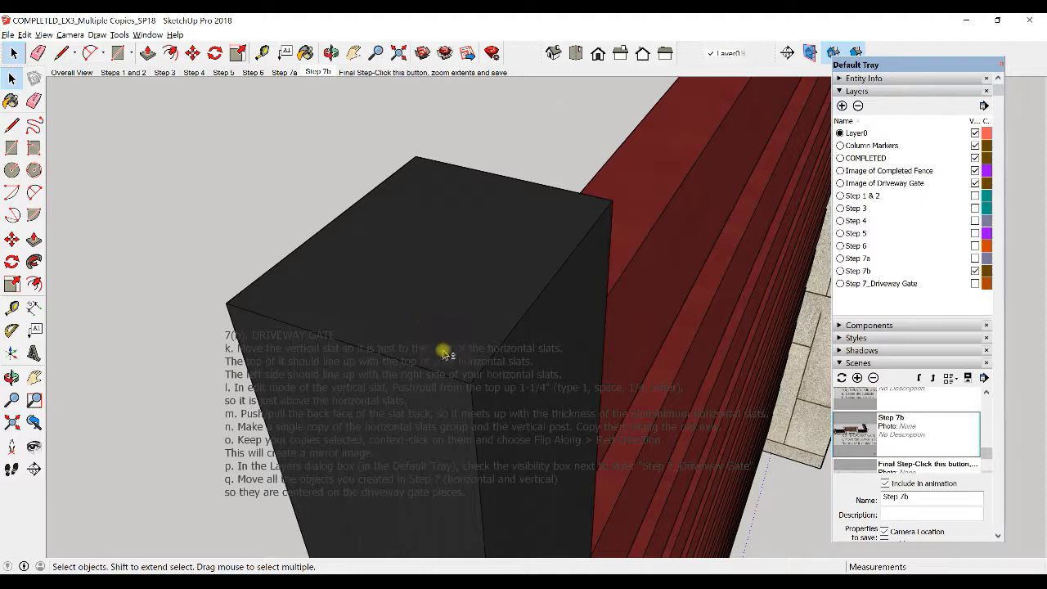
Step: Copy the gate's horizontal slats group and vertical slat 7' 1 1/4" along the red axis to the opposite driveway column
{"action": "middle_click_drag", "start_coordinate": [409, 279], "coordinate": [442, 362]}
{"action": "middle_click_drag", "start_coordinate": [586, 367], "coordinate": [598, 339]}
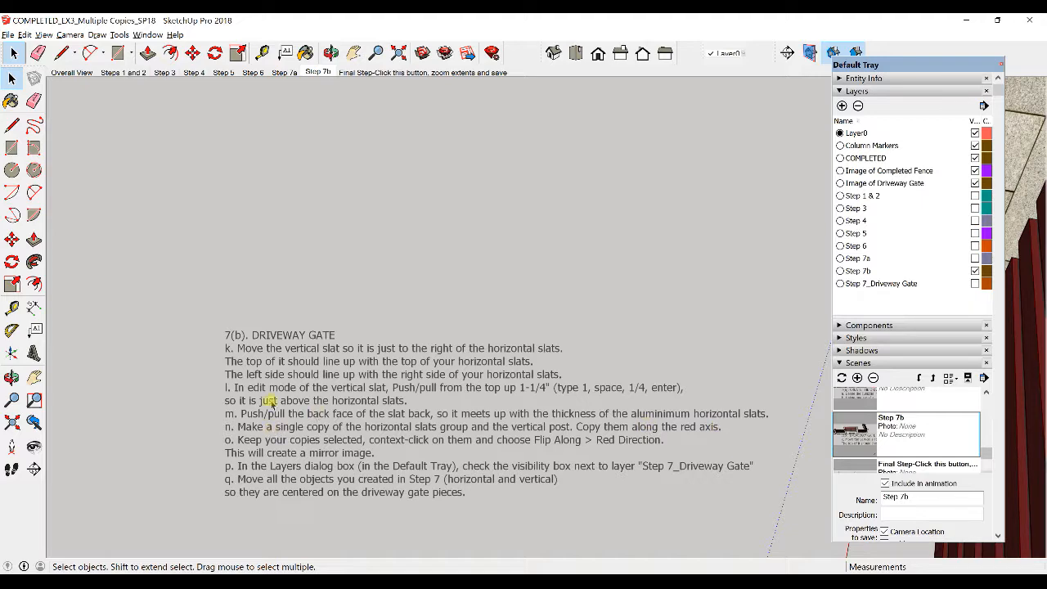
{"action": "middle_click_drag", "start_coordinate": [261, 378], "coordinate": [398, 294]}
{"action": "scroll", "coordinate": [245, 384], "scroll_direction": "down", "scroll_amount": 3}
{"action": "scroll", "coordinate": [406, 222], "scroll_direction": "down", "scroll_amount": 2}
{"action": "scroll", "coordinate": [398, 270], "scroll_direction": "up", "scroll_amount": 2}
{"action": "scroll", "coordinate": [396, 294], "scroll_direction": "up", "scroll_amount": 1}
{"action": "scroll", "coordinate": [396, 294], "scroll_direction": "up", "scroll_amount": 1}
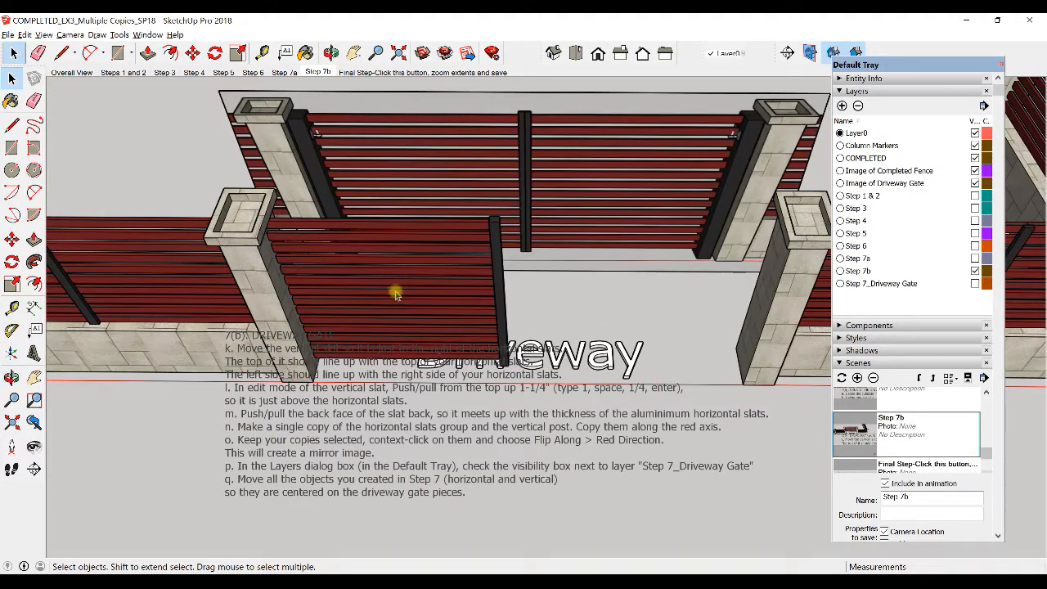
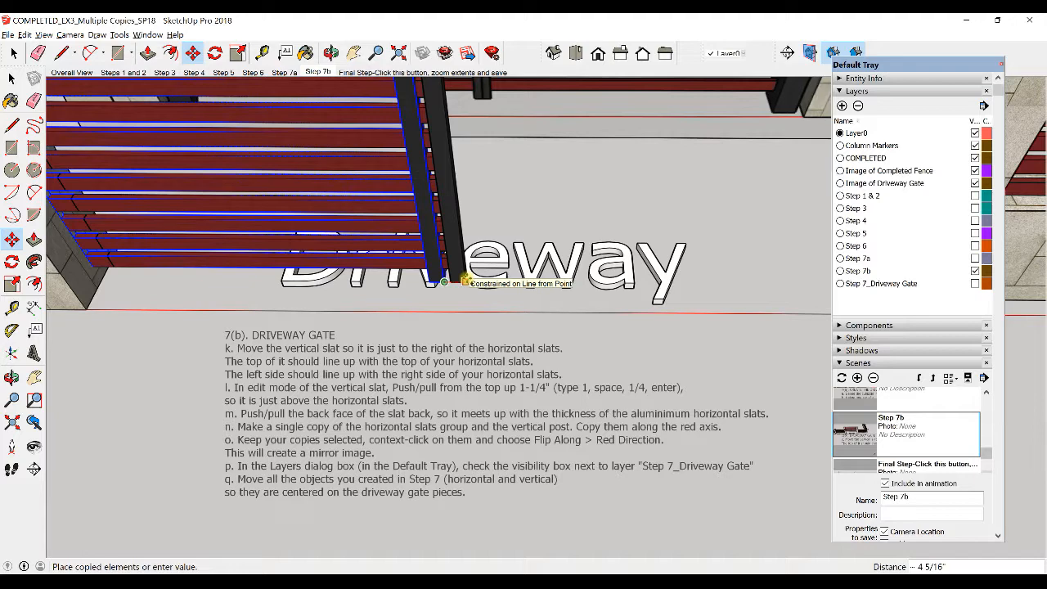
{"action": "middle_click_drag", "start_coordinate": [584, 275], "coordinate": [638, 296]}
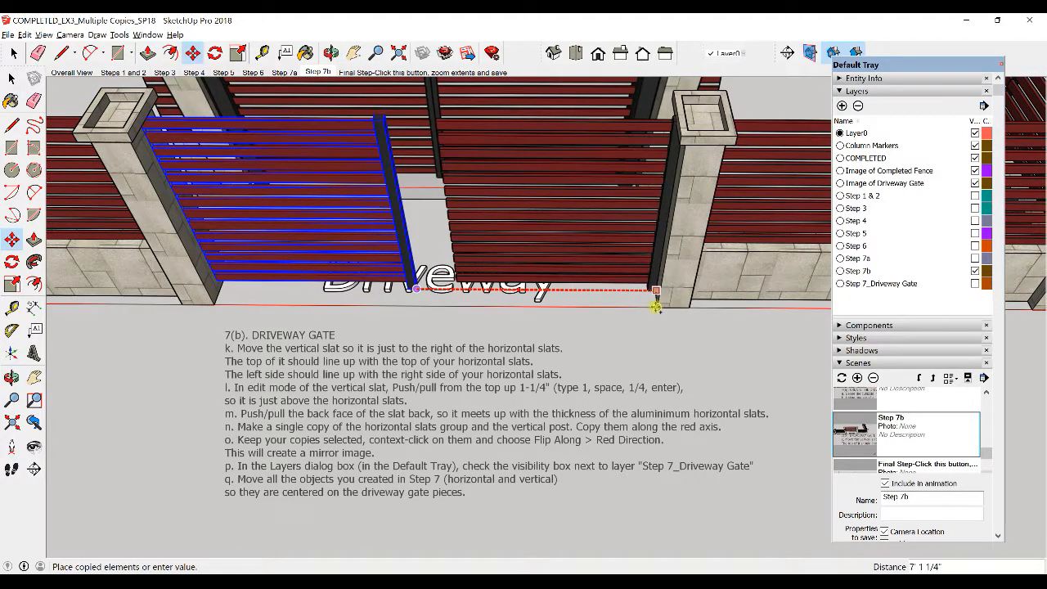
{"action": "scroll", "coordinate": [654, 300], "scroll_direction": "up", "scroll_amount": 5}
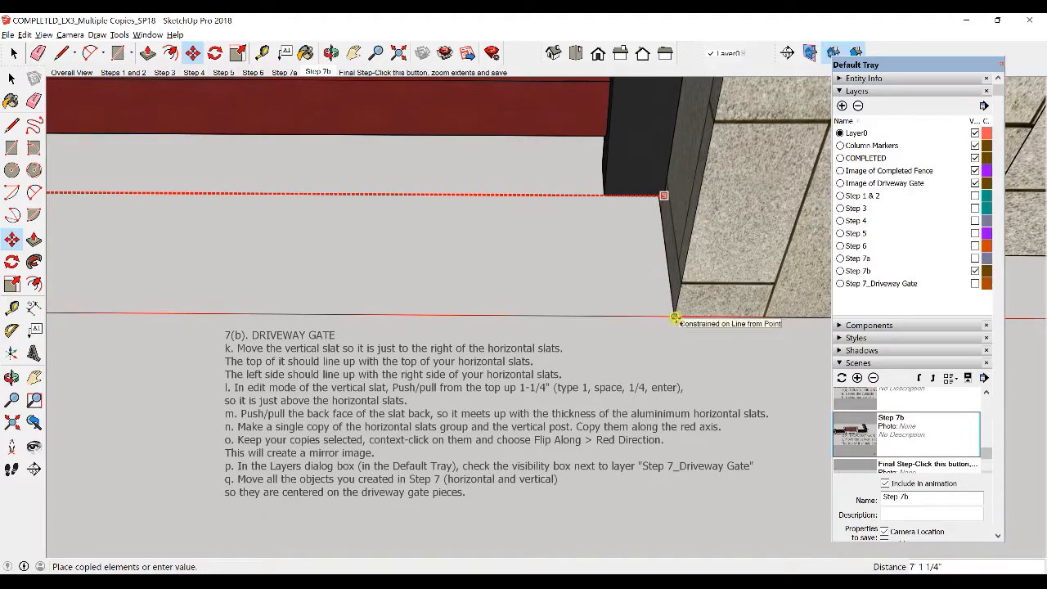
{"action": "left_click", "coordinate": [675, 318]}
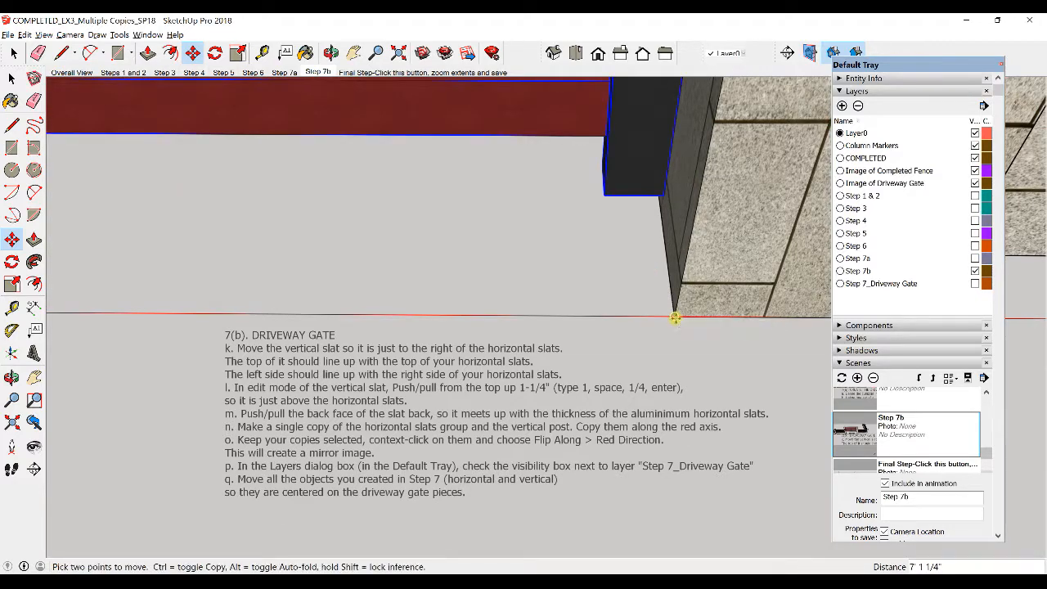
Step: Mirror the copied horizontal slats group and vertical slat by flipping them along the red direction
{"action": "key", "text": "space"}
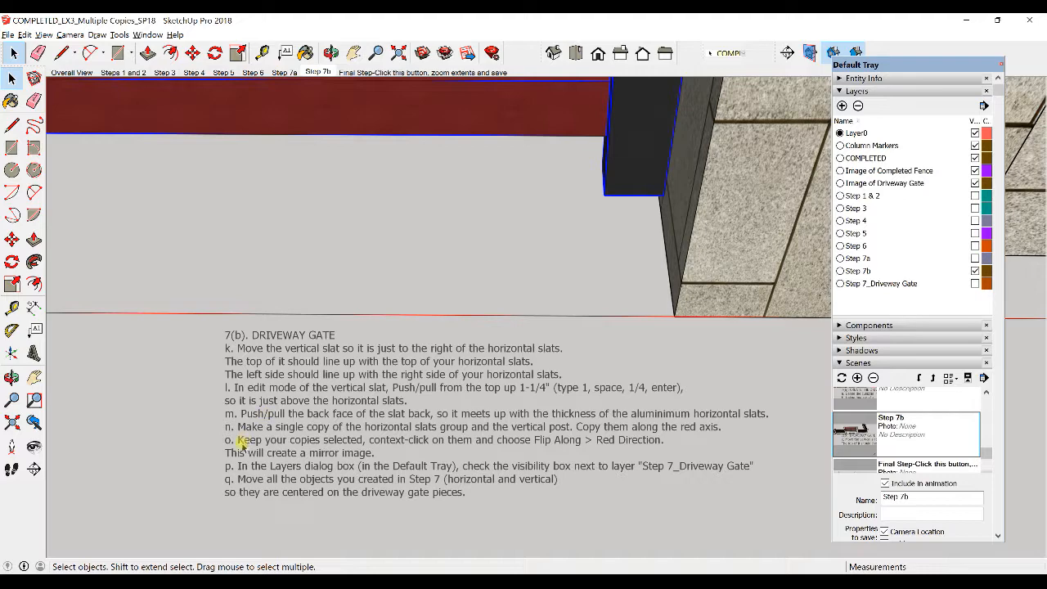
{"action": "middle_click_drag", "start_coordinate": [349, 442], "coordinate": [513, 426]}
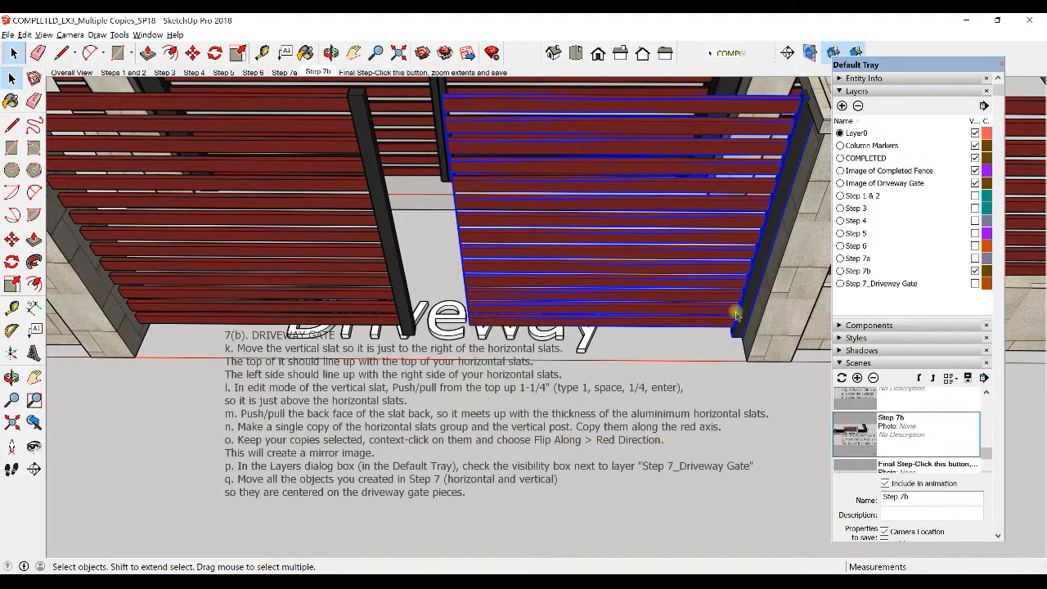
{"action": "right_click", "coordinate": [728, 270]}
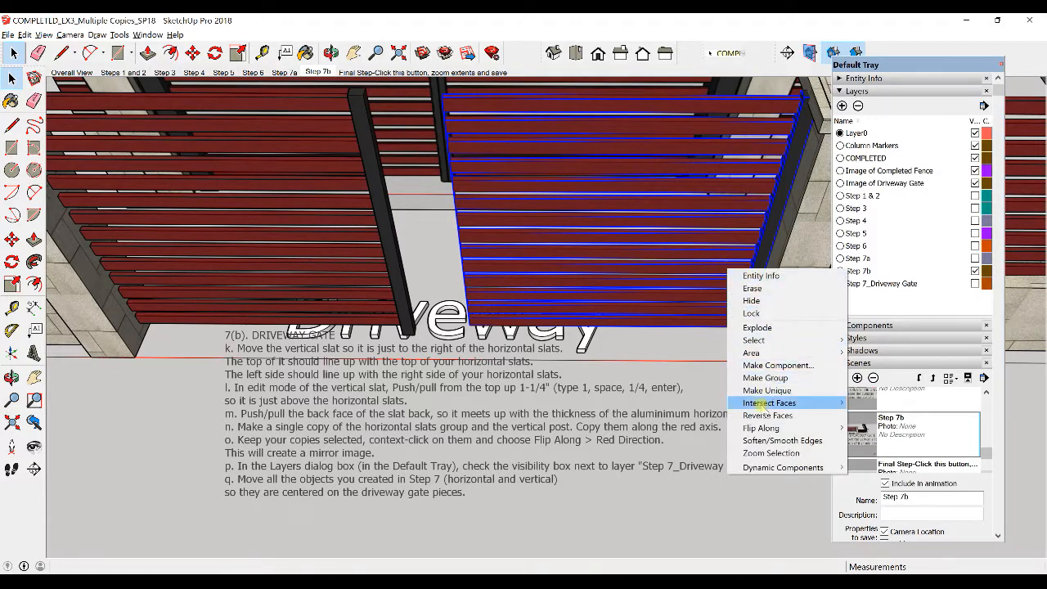
{"action": "mouse_move", "coordinate": [761, 428]}
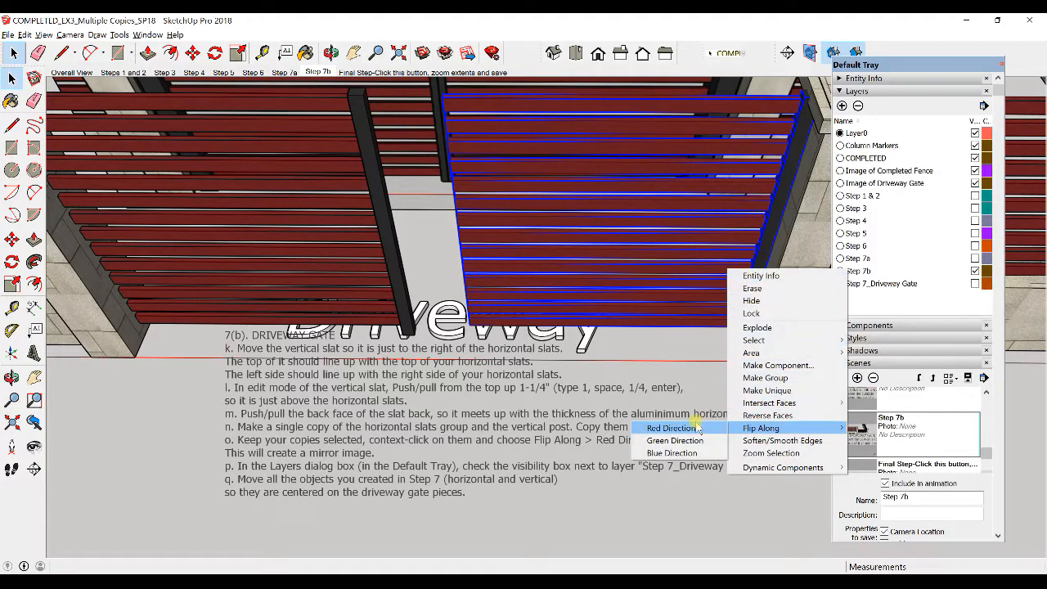
{"action": "left_click", "coordinate": [671, 428]}
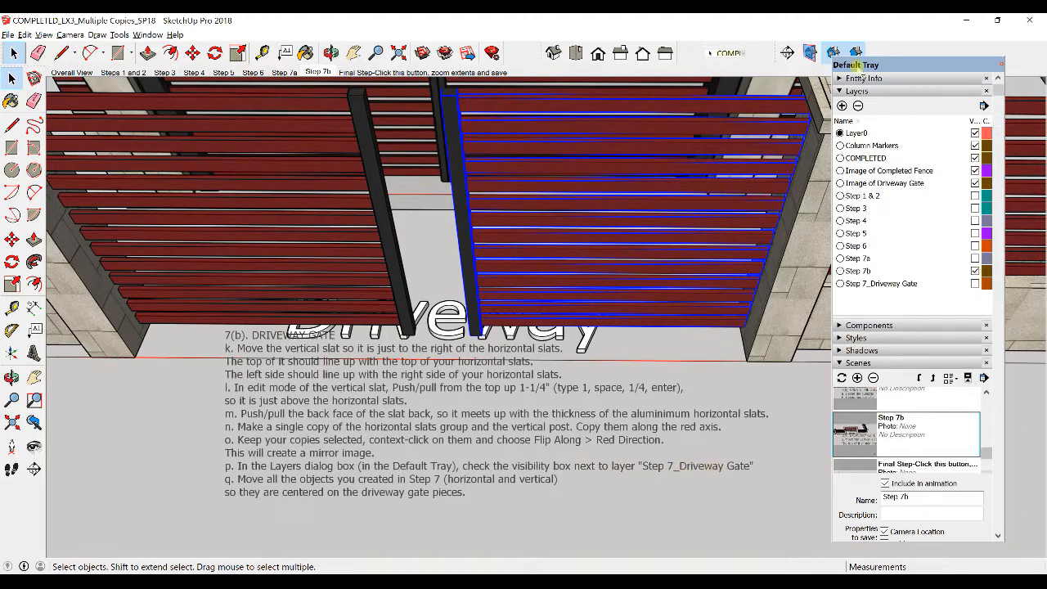
Step: Widen the layer list's Visible column and turn on visibility for the Step 7_Driveway Gate layer
{"action": "left_click_drag", "start_coordinate": [881, 103], "coordinate": [875, 58]}
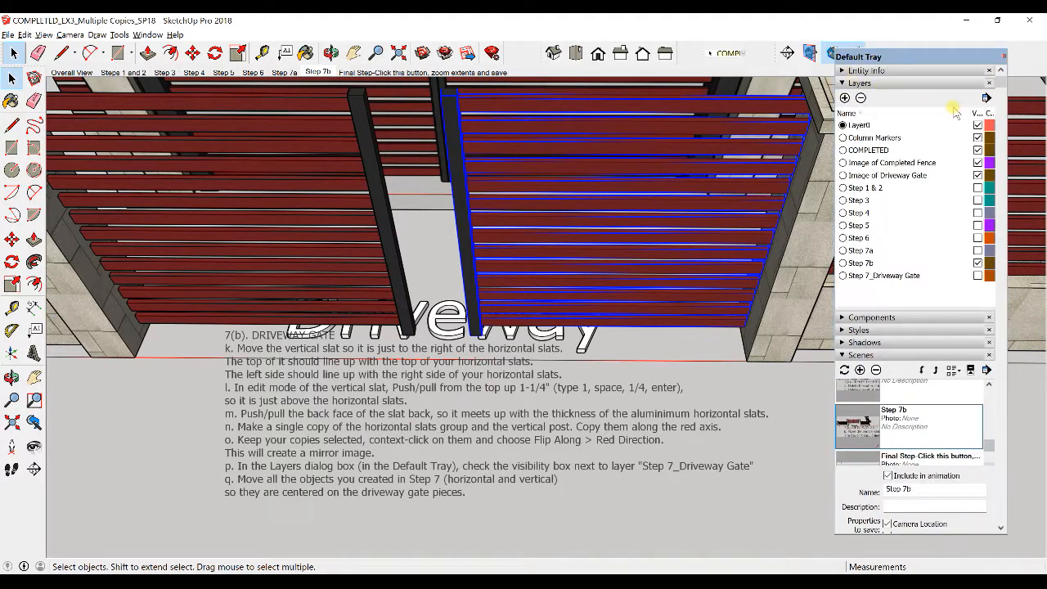
{"action": "mouse_move", "coordinate": [970, 112]}
{"action": "left_mouse_down"}
{"action": "mouse_move", "coordinate": [932, 110]}
{"action": "mouse_move", "coordinate": [967, 110]}
{"action": "left_mouse_up"}
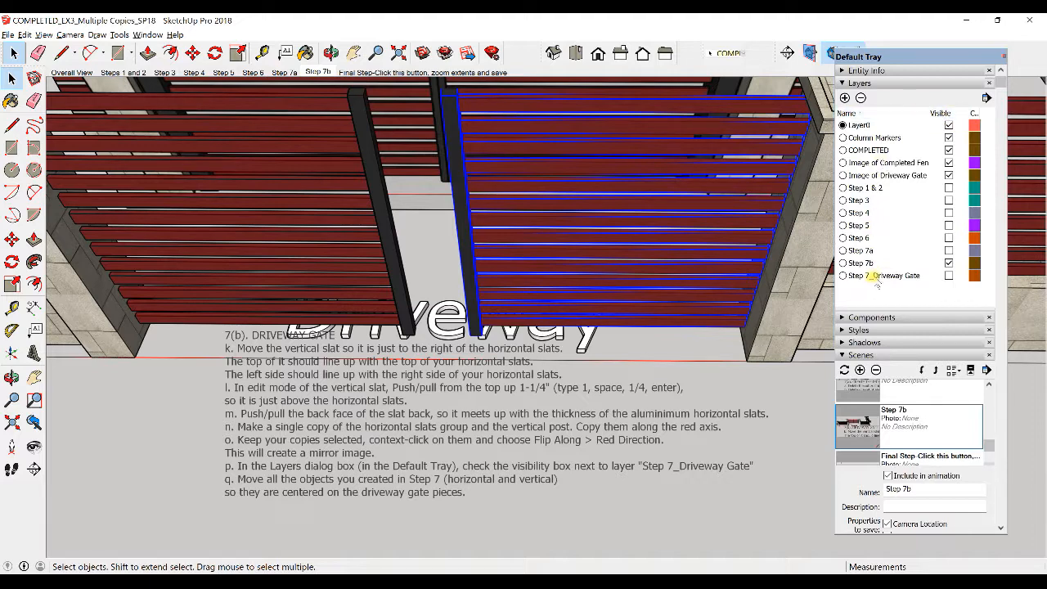
{"action": "left_click", "coordinate": [949, 275]}
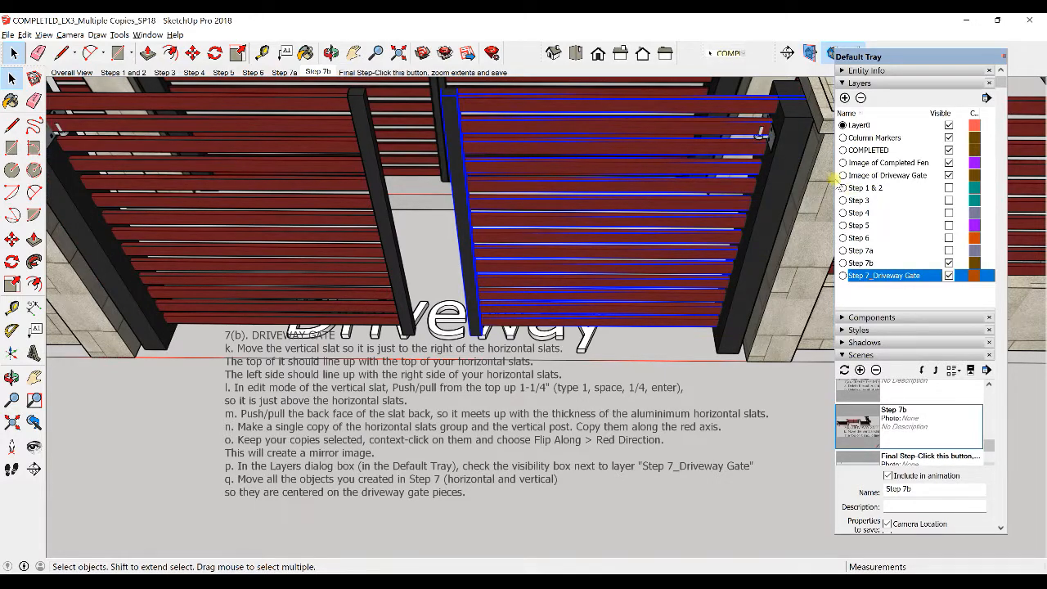
Step: Examine the driveway gate supports, horizontal slats groups and vertical slats that have to be centered, picking them out individually
{"action": "scroll", "coordinate": [836, 182], "scroll_direction": "down", "scroll_amount": 3}
{"action": "scroll", "coordinate": [618, 160], "scroll_direction": "up", "scroll_amount": 2}
{"action": "scroll", "coordinate": [624, 157], "scroll_direction": "down", "scroll_amount": 2}
{"action": "middle_click_drag", "start_coordinate": [472, 188], "coordinate": [593, 220], "text": "shift"}
{"action": "left_click", "coordinate": [244, 181]}
{"action": "middle_click_drag", "start_coordinate": [642, 172], "coordinate": [520, 184], "text": "shift"}
{"action": "left_click", "coordinate": [795, 168]}
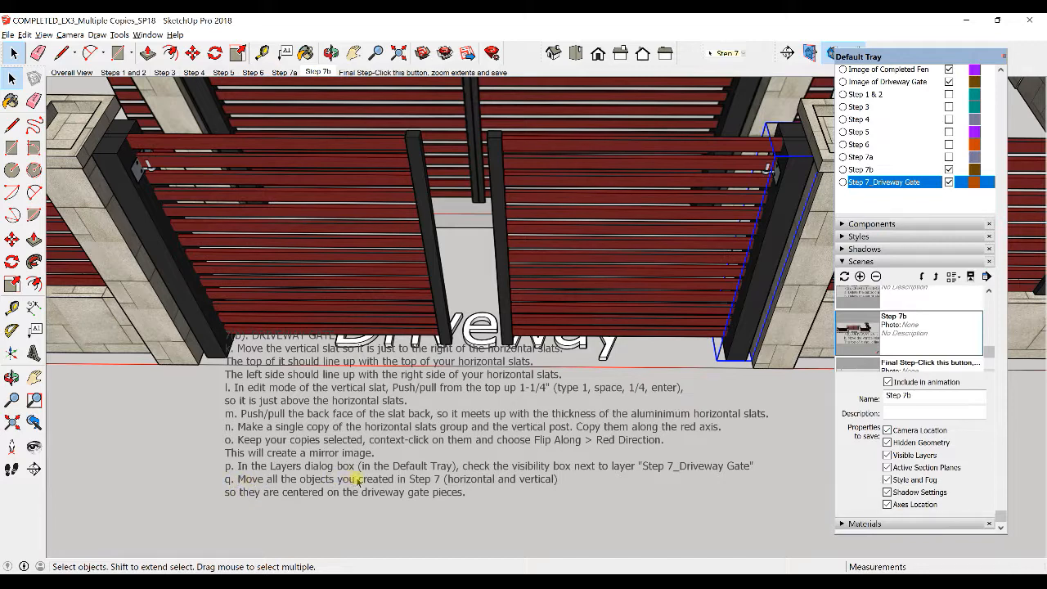
{"action": "left_click", "coordinate": [352, 160]}
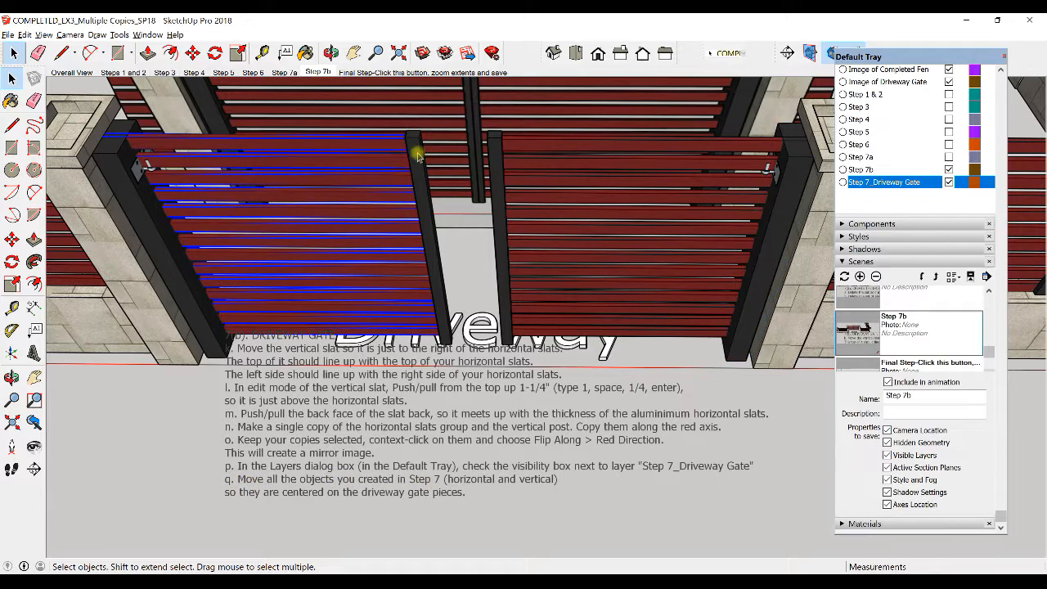
{"action": "left_click", "coordinate": [419, 145]}
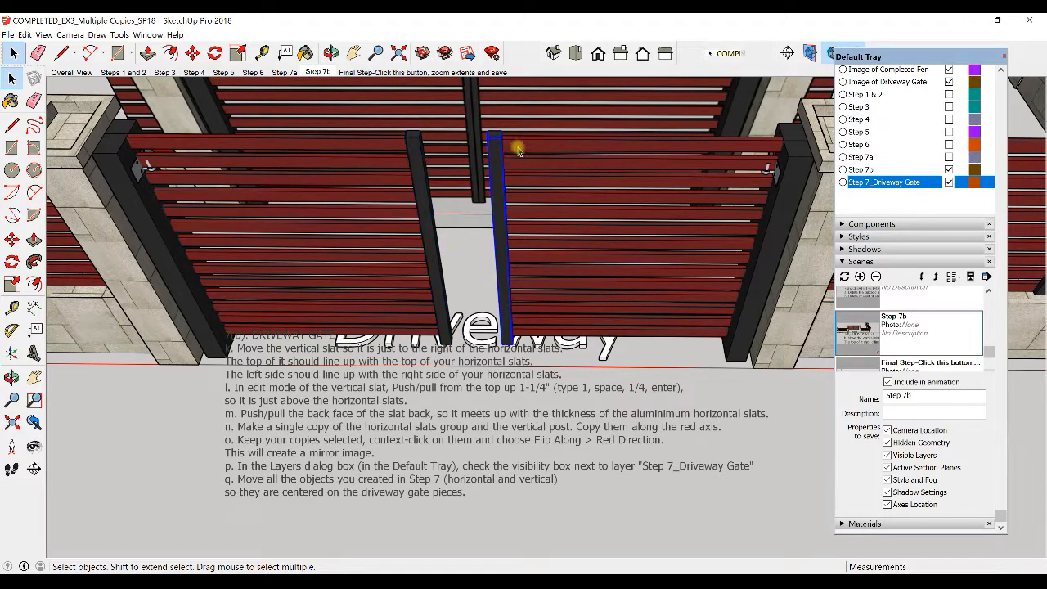
{"action": "left_click", "coordinate": [521, 146]}
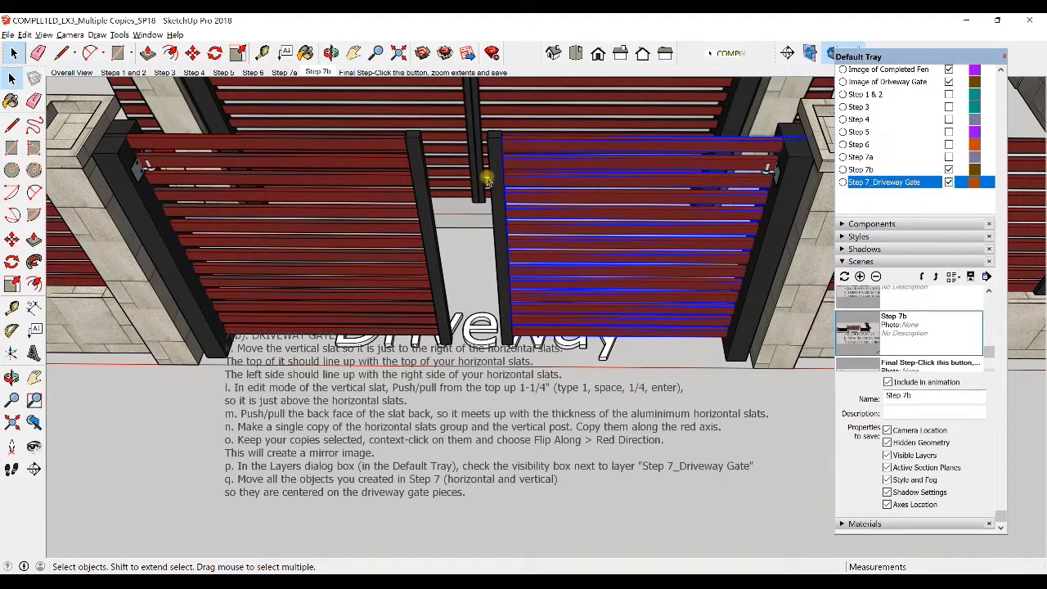
Step: Try to move the mirrored slats group and vertical slat from the column to the gate support's inner edge, and undo the move
{"action": "scroll", "coordinate": [483, 180], "scroll_direction": "down", "scroll_amount": 2}
{"action": "middle_click_drag", "start_coordinate": [480, 214], "coordinate": [704, 229]}
{"action": "scroll", "coordinate": [703, 229], "scroll_direction": "up", "scroll_amount": 2}
{"action": "left_click", "coordinate": [514, 232]}
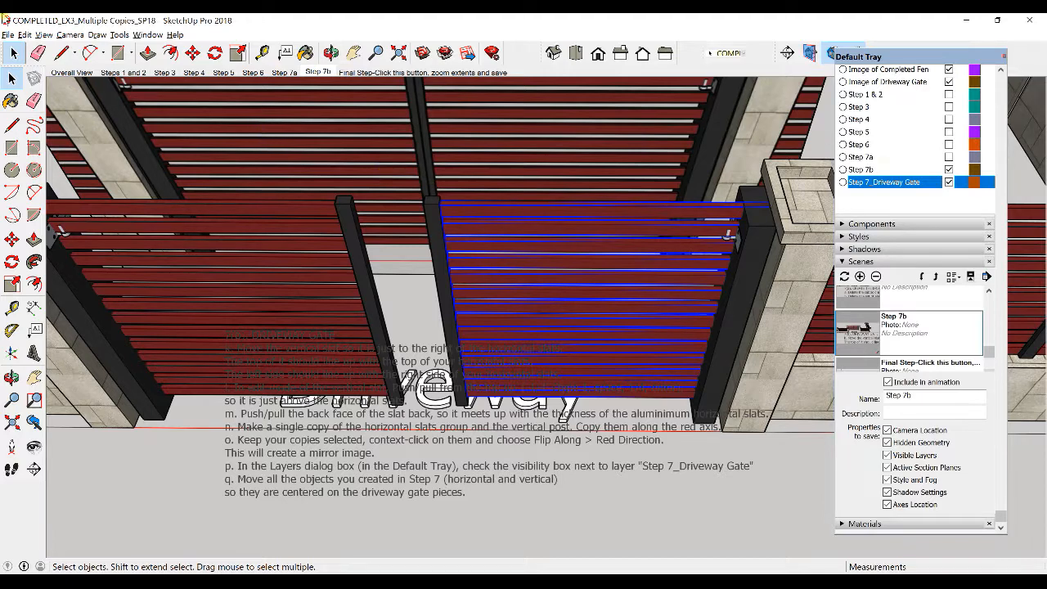
{"action": "left_click", "coordinate": [434, 215], "text": "shift"}
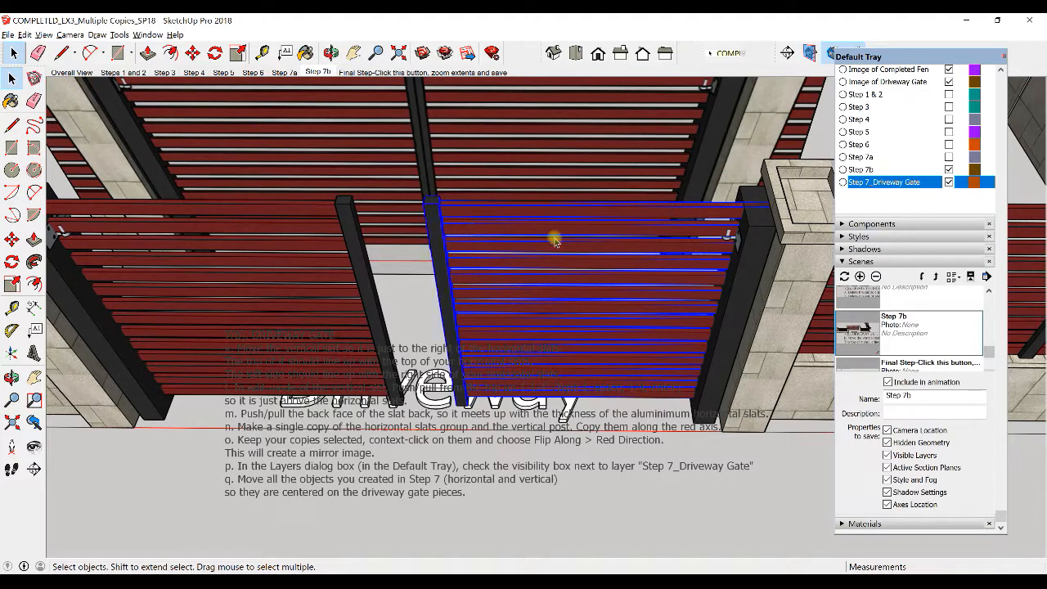
{"action": "scroll", "coordinate": [737, 211], "scroll_direction": "up", "scroll_amount": 2}
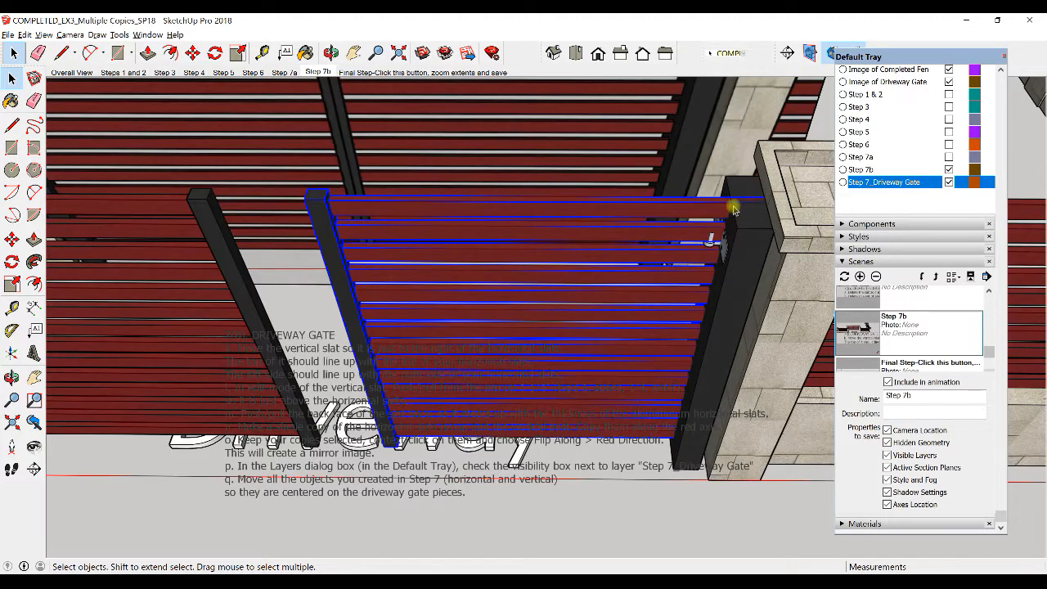
{"action": "scroll", "coordinate": [733, 209], "scroll_direction": "up", "scroll_amount": 3}
{"action": "middle_click_drag", "start_coordinate": [734, 208], "coordinate": [619, 194]}
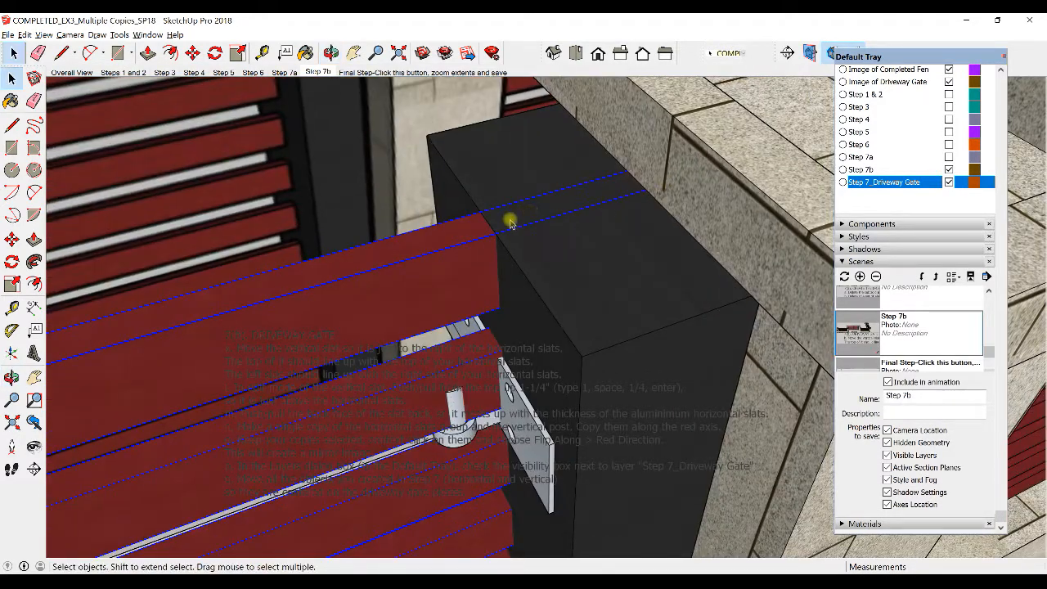
{"action": "key", "text": "m"}
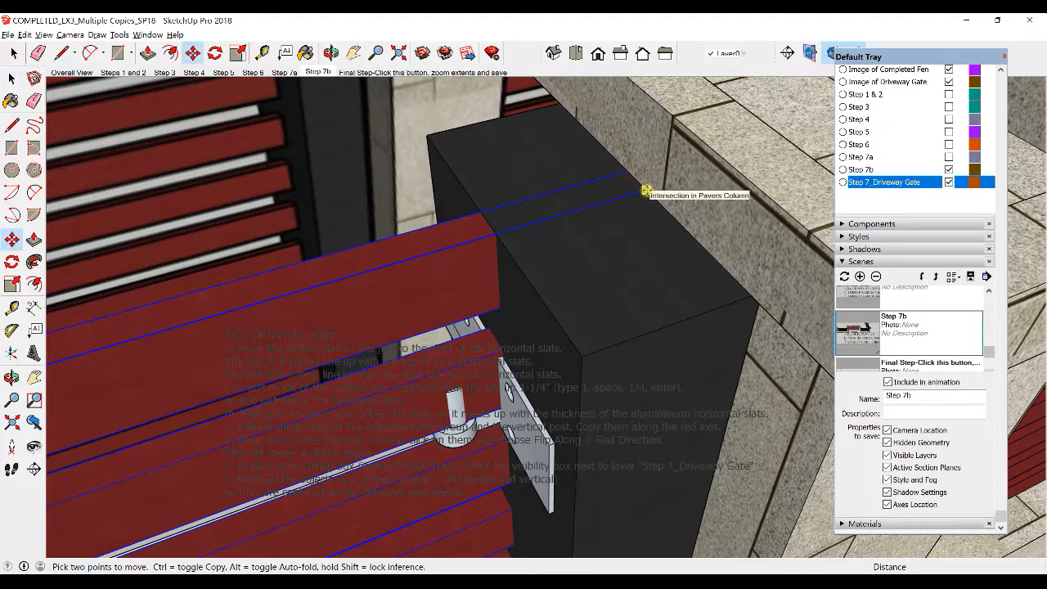
{"action": "left_click", "coordinate": [646, 190]}
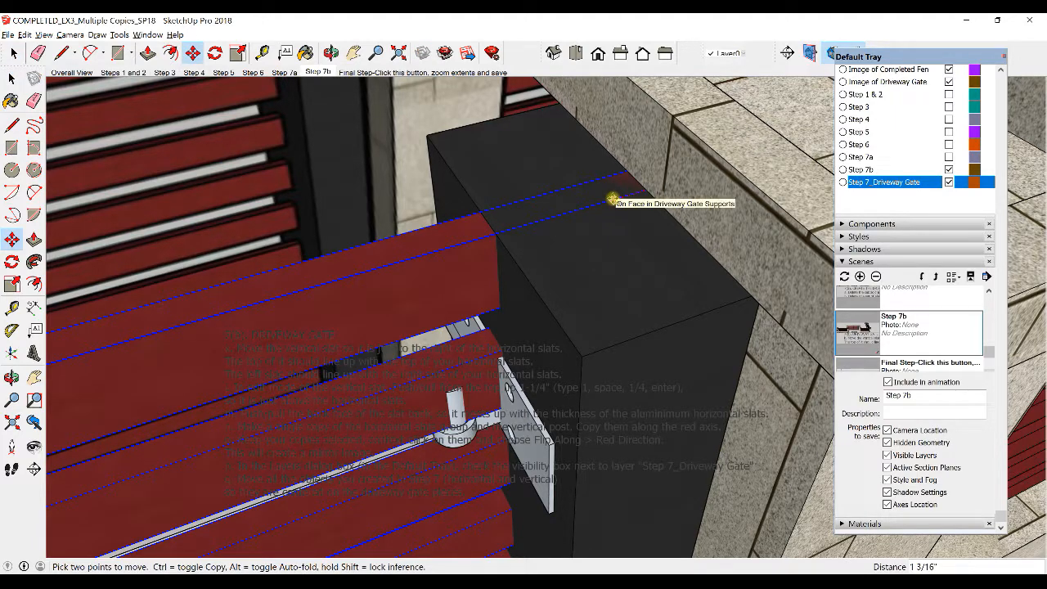
{"action": "left_click", "coordinate": [495, 228]}
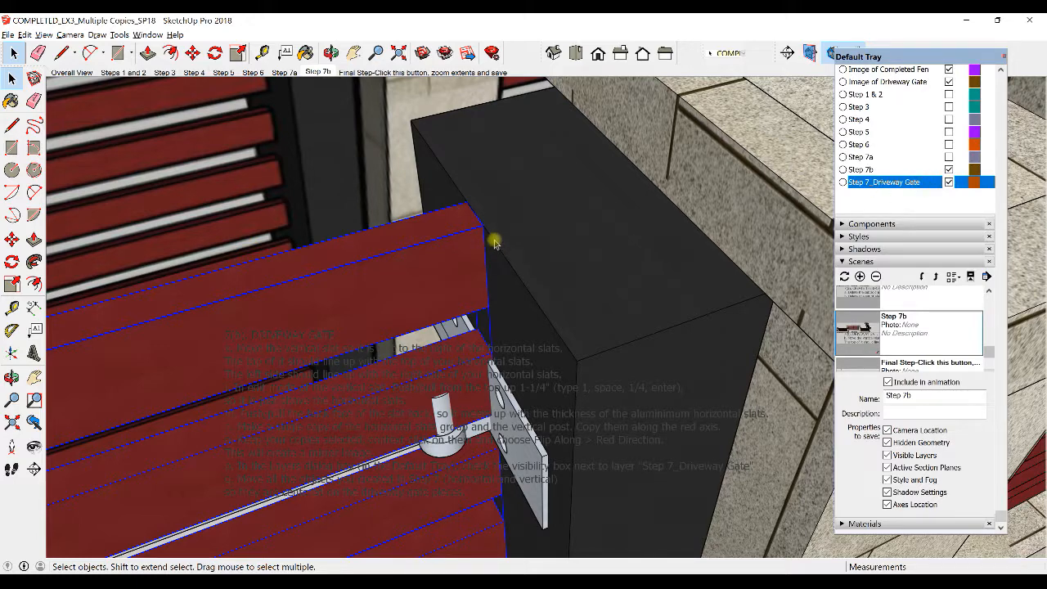
{"action": "key", "text": "ctrl+z"}
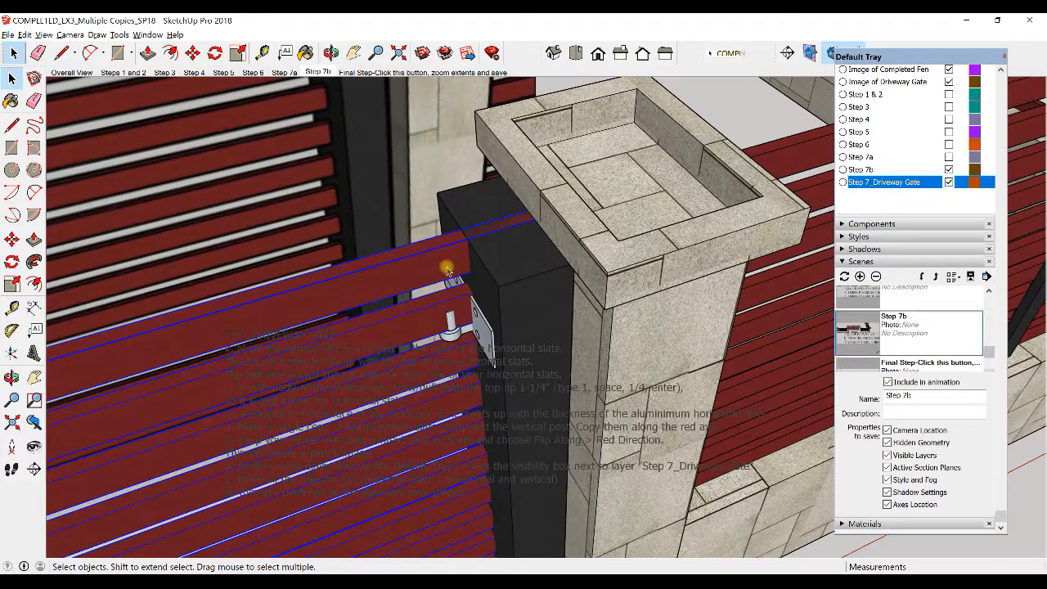
Step: Reselect the mirrored slats group and vertical slat and move them along the red axis, away from the paver column
{"action": "middle_click_drag", "start_coordinate": [447, 273], "coordinate": [776, 556]}
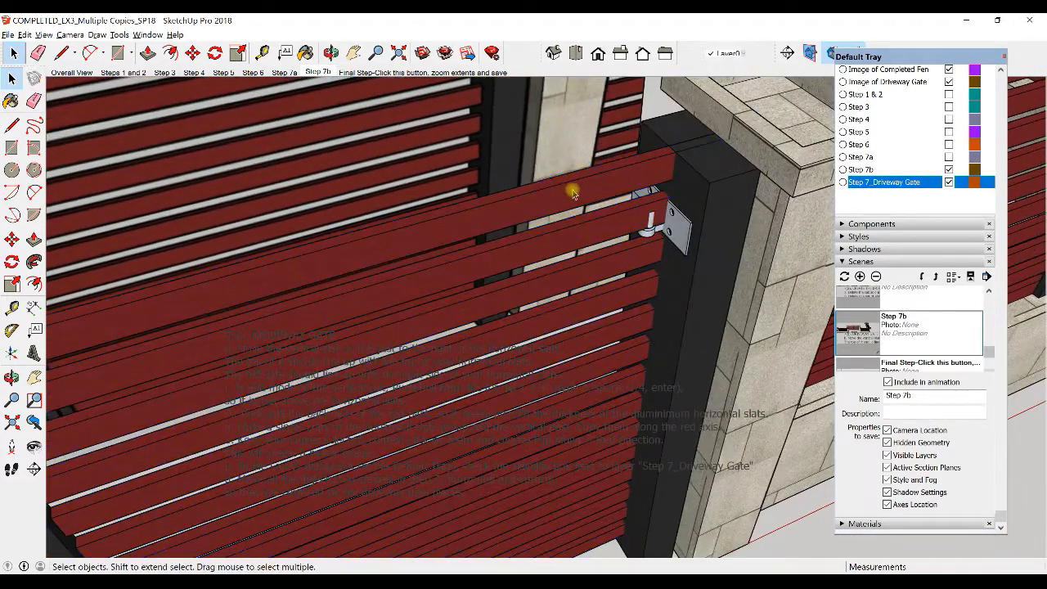
{"action": "scroll", "coordinate": [518, 300], "scroll_direction": "down", "scroll_amount": 3}
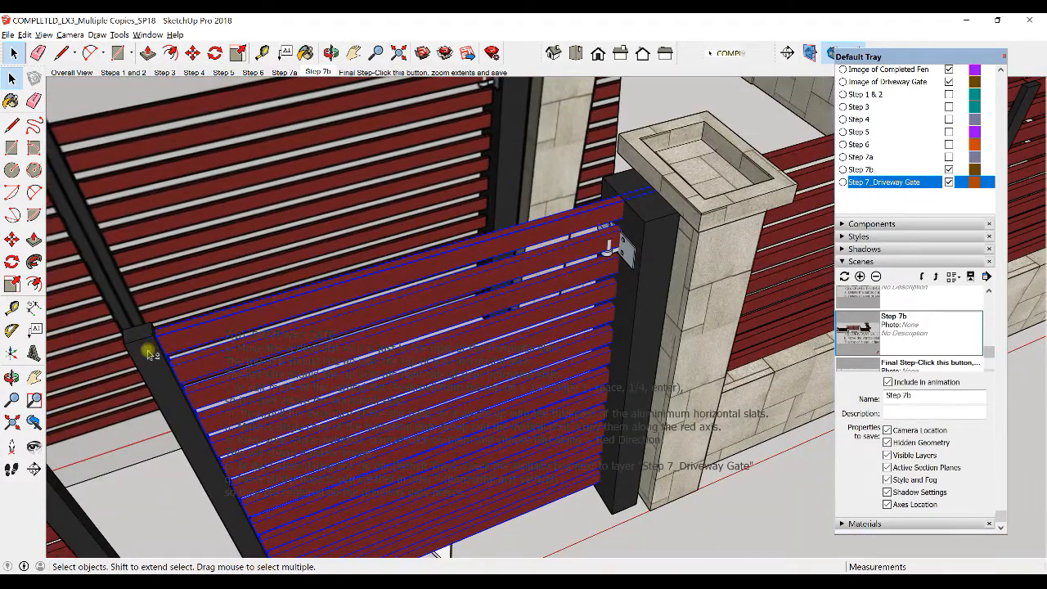
{"action": "scroll", "coordinate": [629, 187], "scroll_direction": "up", "scroll_amount": 2}
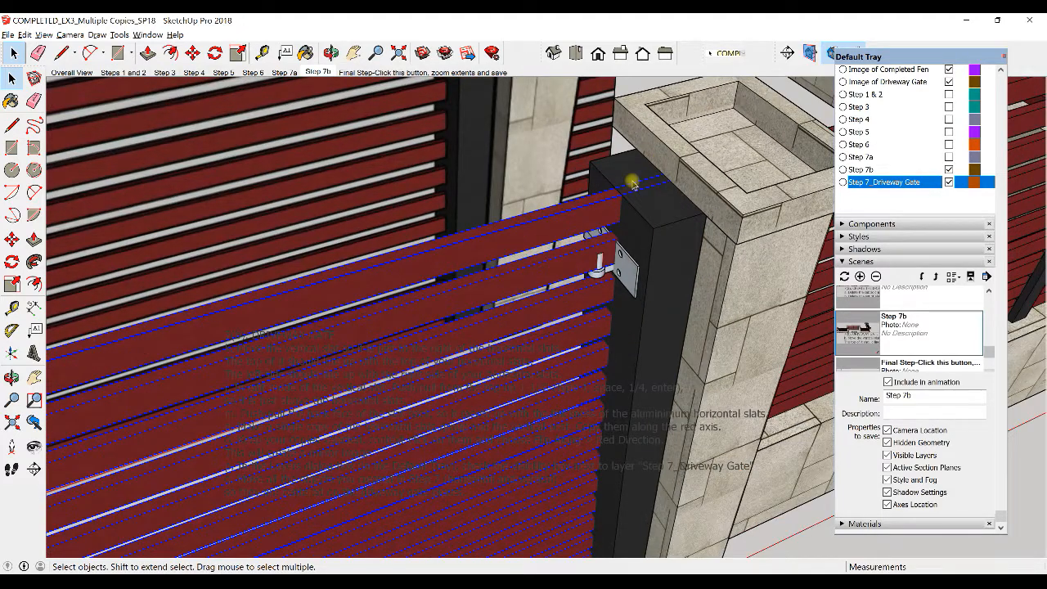
{"action": "scroll", "coordinate": [630, 188], "scroll_direction": "up", "scroll_amount": 5}
{"action": "key", "text": "m"}
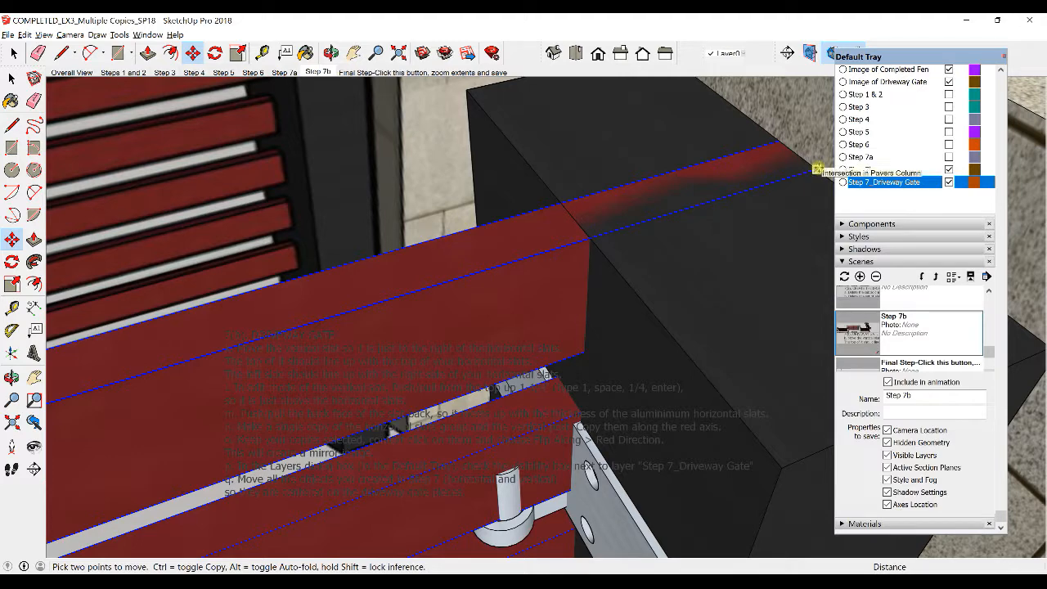
{"action": "middle_click_drag", "start_coordinate": [528, 209], "coordinate": [498, 229]}
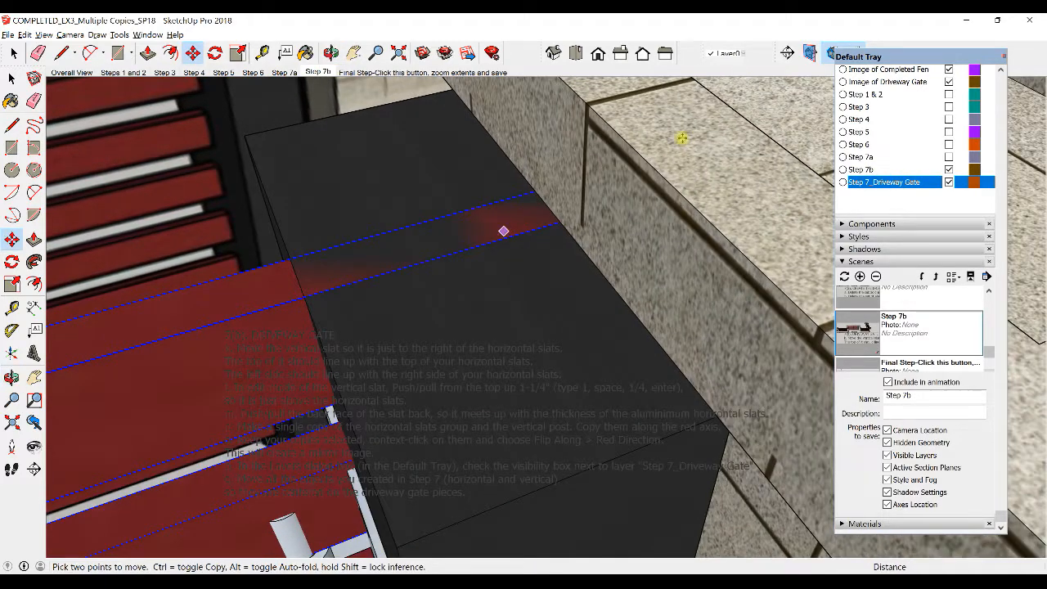
{"action": "scroll", "coordinate": [663, 195], "scroll_direction": "down", "scroll_amount": 1}
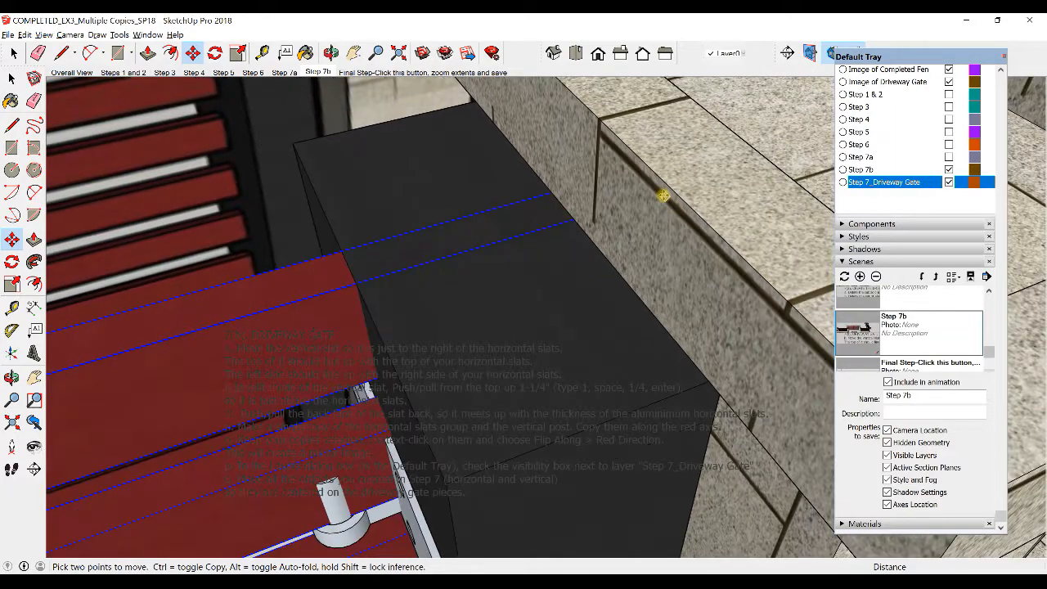
{"action": "middle_click_drag", "start_coordinate": [664, 195], "coordinate": [597, 311]}
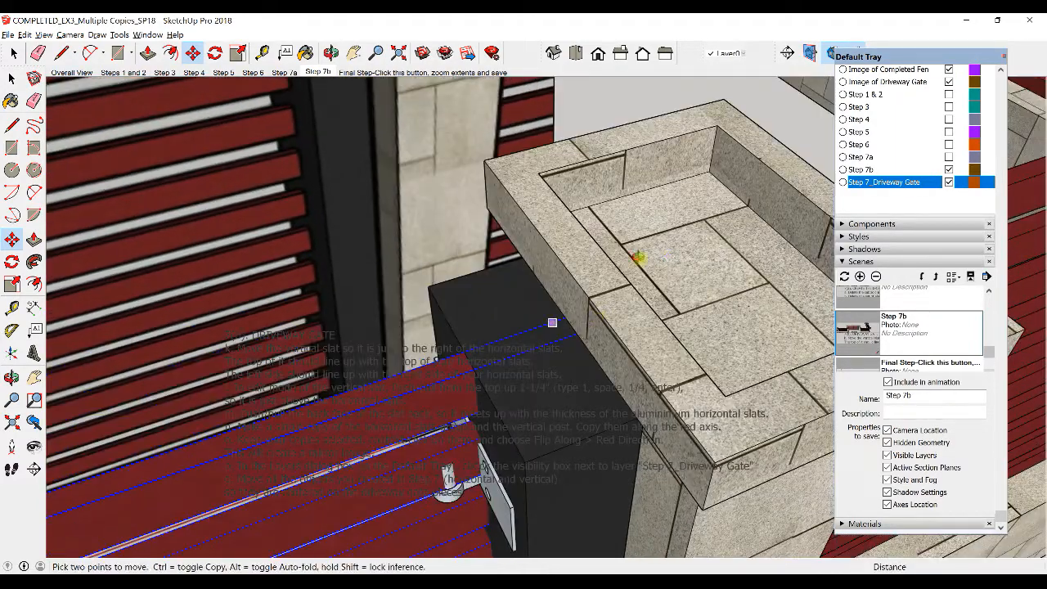
{"action": "scroll", "coordinate": [633, 262], "scroll_direction": "up", "scroll_amount": 2}
{"action": "middle_click_drag", "start_coordinate": [657, 231], "coordinate": [564, 325]}
{"action": "scroll", "coordinate": [470, 284], "scroll_direction": "up", "scroll_amount": 2}
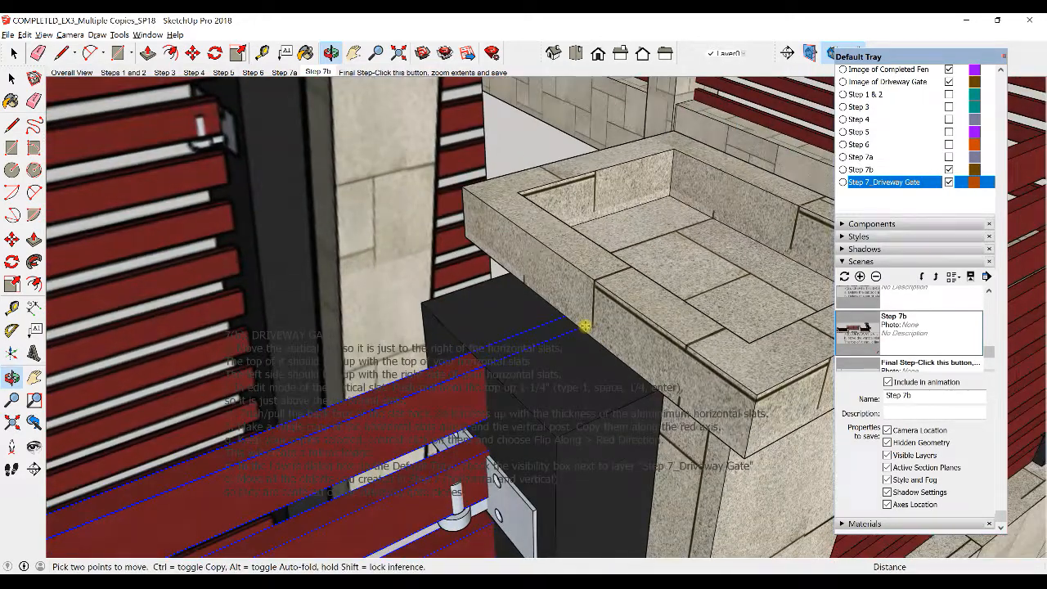
{"action": "scroll", "coordinate": [570, 323], "scroll_direction": "up", "scroll_amount": 3}
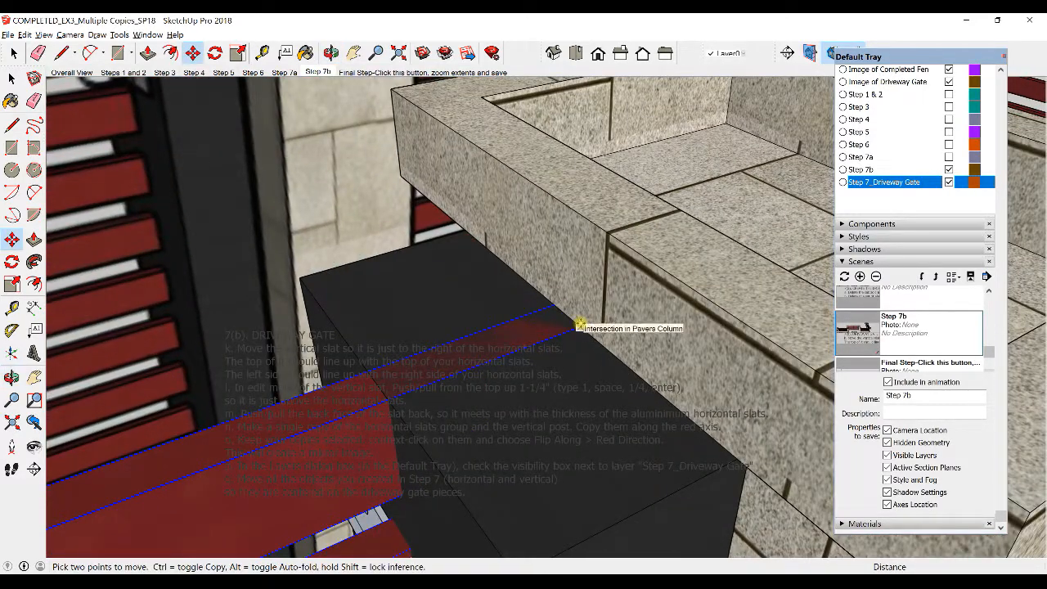
{"action": "left_click", "coordinate": [559, 333]}
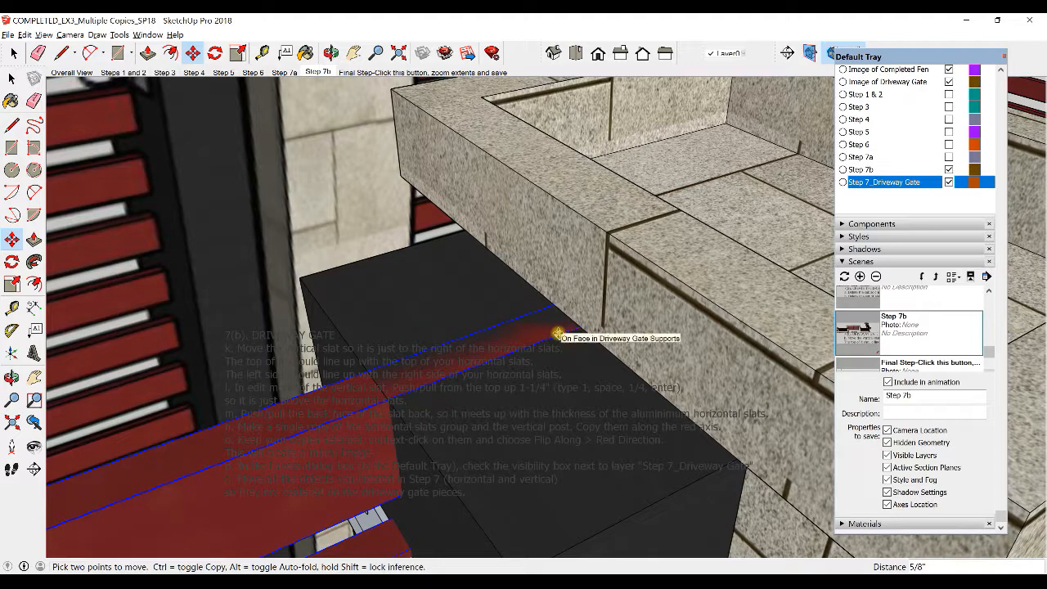
{"action": "left_click", "coordinate": [385, 398]}
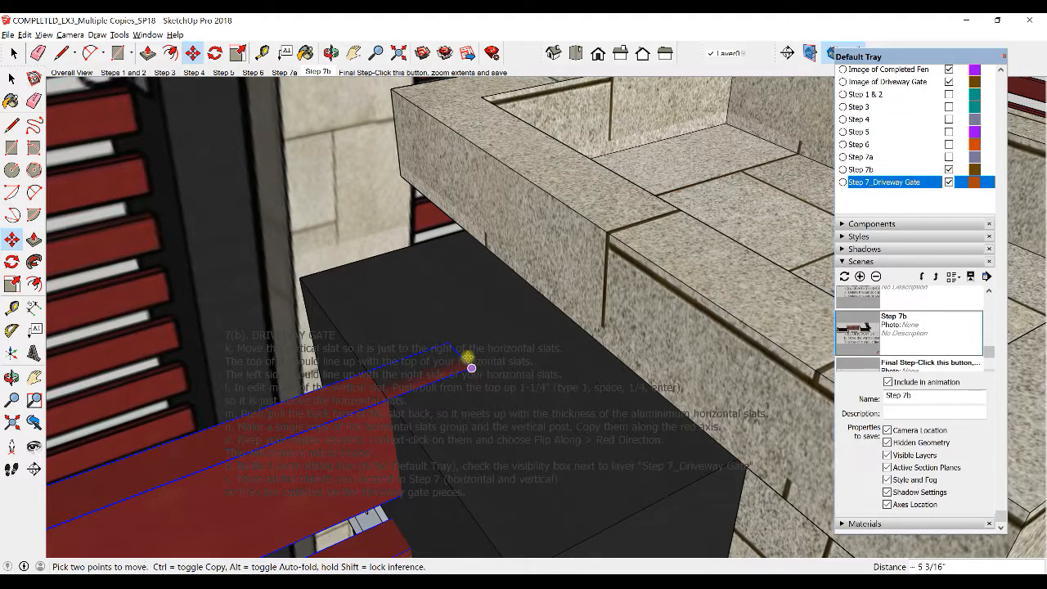
Step: Move the mirrored gate half about 2 1/16" further along the red axis, aligning the slat ends with the gate support's inner corner
{"action": "left_click", "coordinate": [472, 368]}
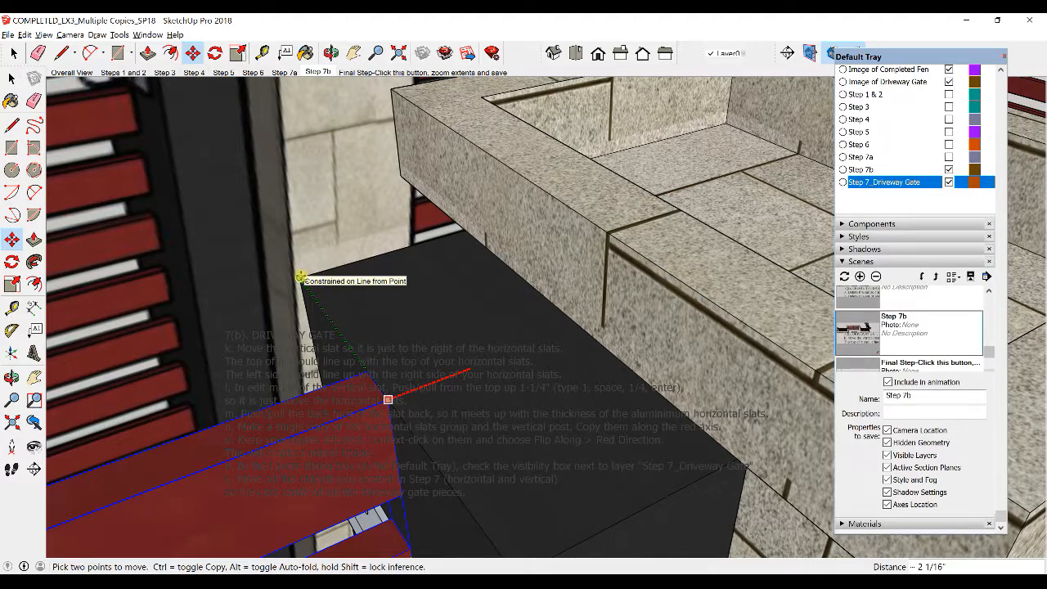
{"action": "left_click", "coordinate": [300, 277]}
{"action": "key", "text": "space"}
{"action": "scroll", "coordinate": [402, 368], "scroll_direction": "down", "scroll_amount": 4}
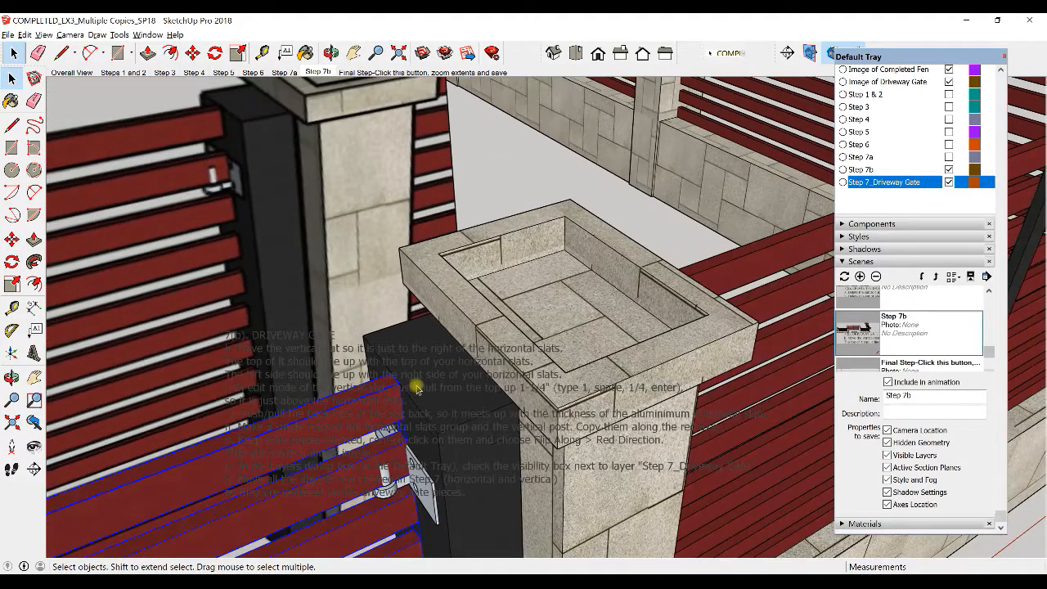
Step: Select the original gate half's vertical slat and horizontal slats group and move them about 5 3/16" along the red axis, away from the paver column
{"action": "scroll", "coordinate": [416, 390], "scroll_direction": "down", "scroll_amount": 3}
{"action": "middle_click_drag", "start_coordinate": [355, 402], "coordinate": [609, 357]}
{"action": "scroll", "coordinate": [222, 333], "scroll_direction": "up", "scroll_amount": 3}
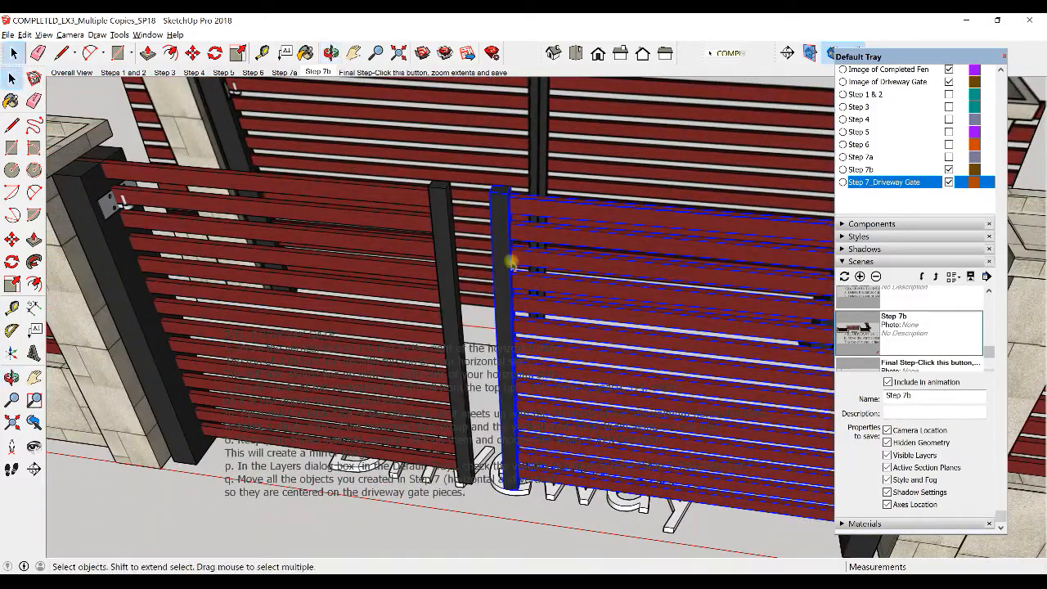
{"action": "left_click", "coordinate": [442, 208]}
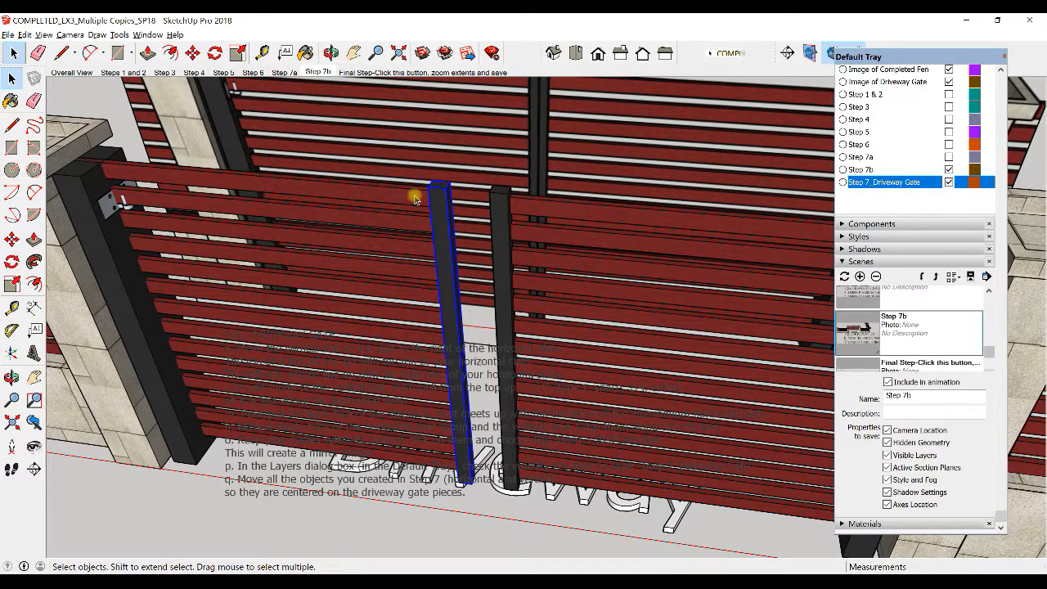
{"action": "left_click", "coordinate": [415, 198], "text": "shift"}
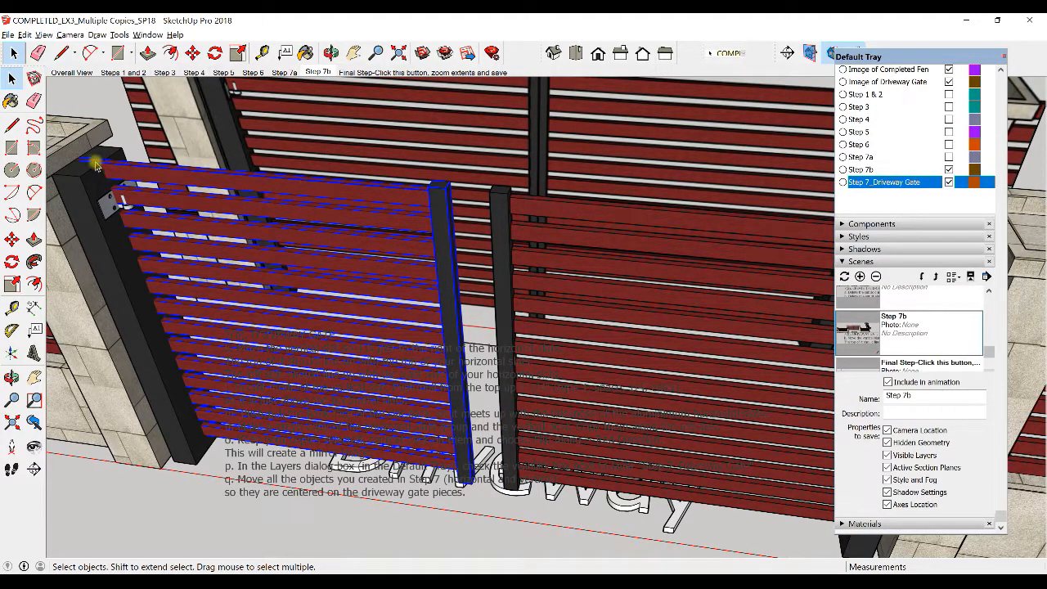
{"action": "scroll", "coordinate": [75, 163], "scroll_direction": "up", "scroll_amount": 6}
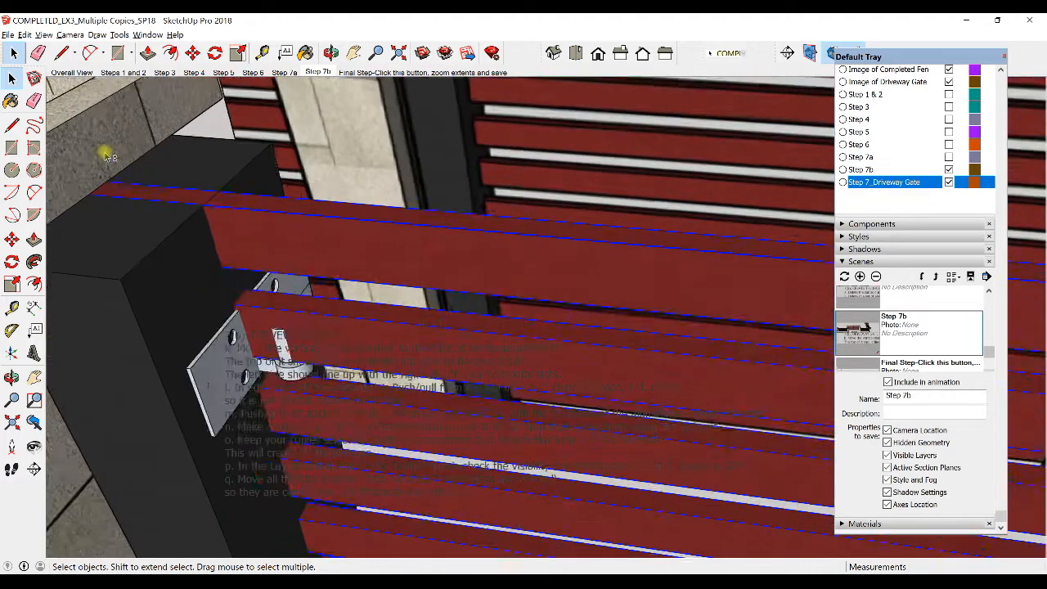
{"action": "middle_click_drag", "start_coordinate": [300, 153], "coordinate": [483, 153], "text": "shift"}
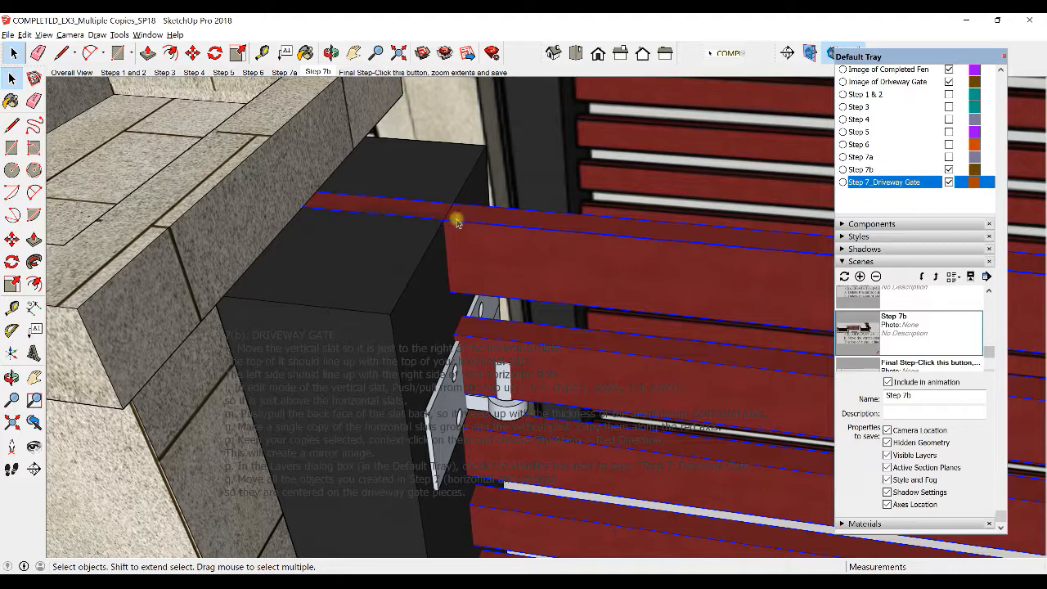
{"action": "key", "text": "m"}
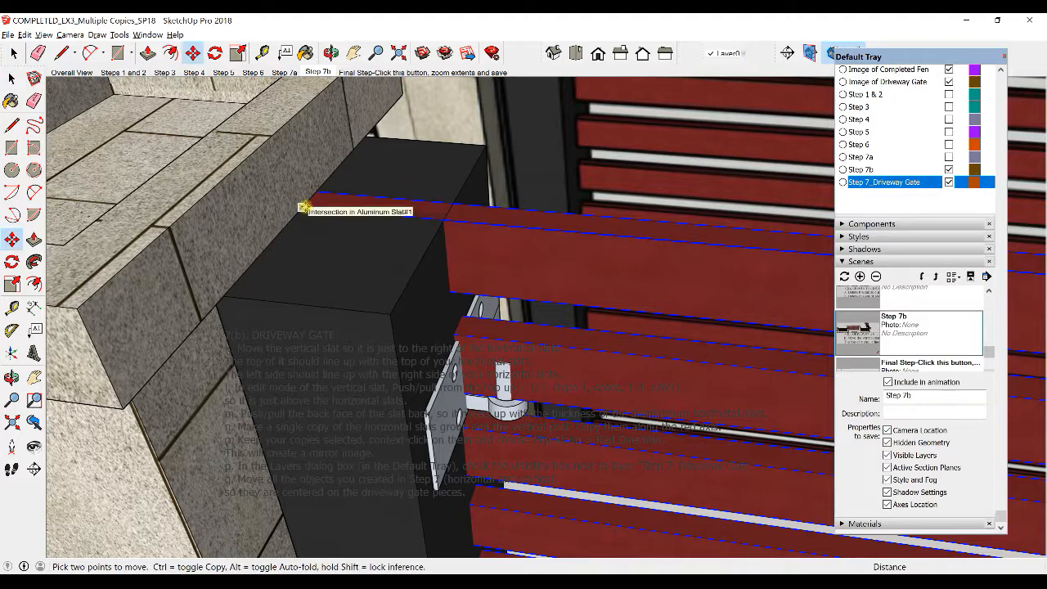
{"action": "left_click", "coordinate": [303, 206]}
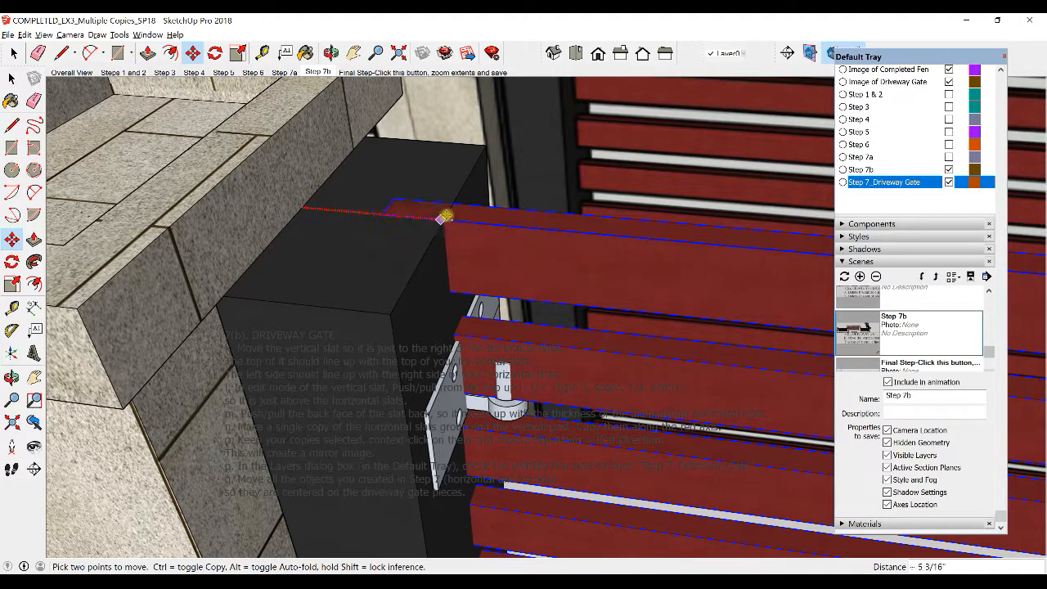
{"action": "left_click", "coordinate": [402, 204]}
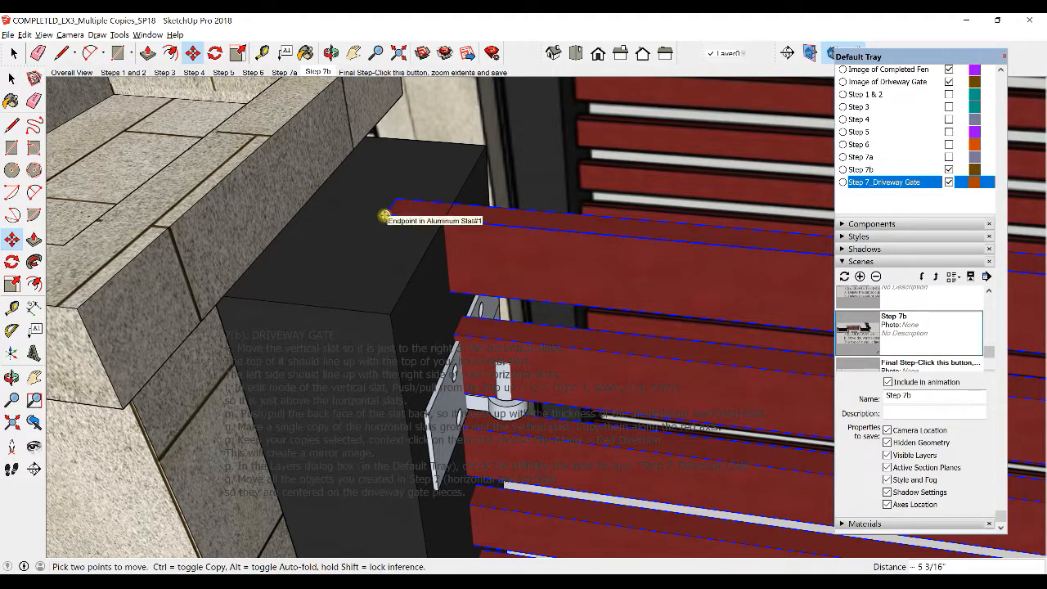
Step: Move the original gate half about 2 1/16" further along the red axis, aligning its slat ends with the gate support's inner edge
{"action": "left_click", "coordinate": [384, 215]}
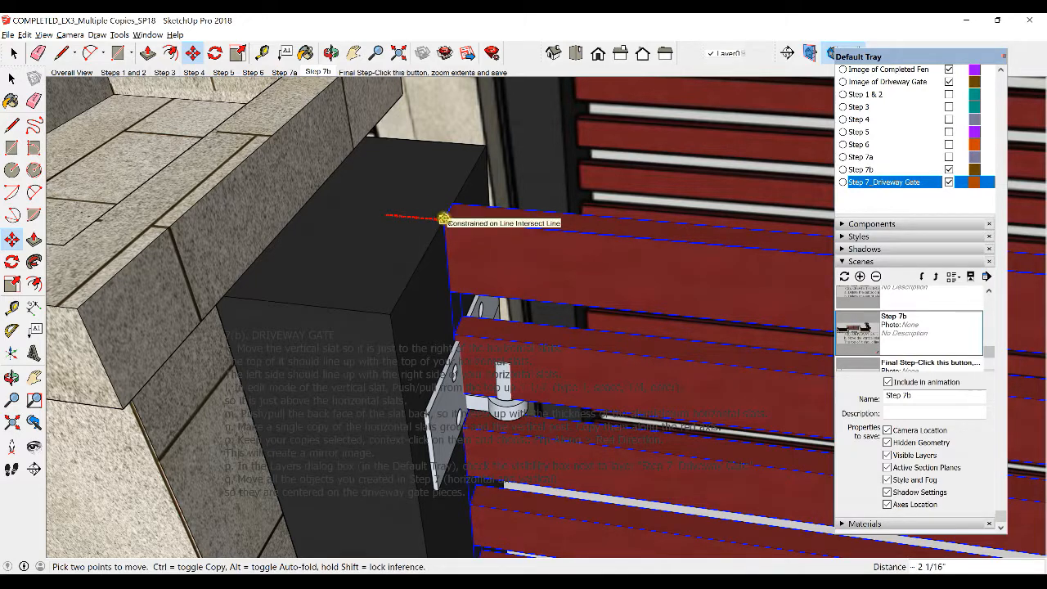
{"action": "left_click", "coordinate": [443, 219]}
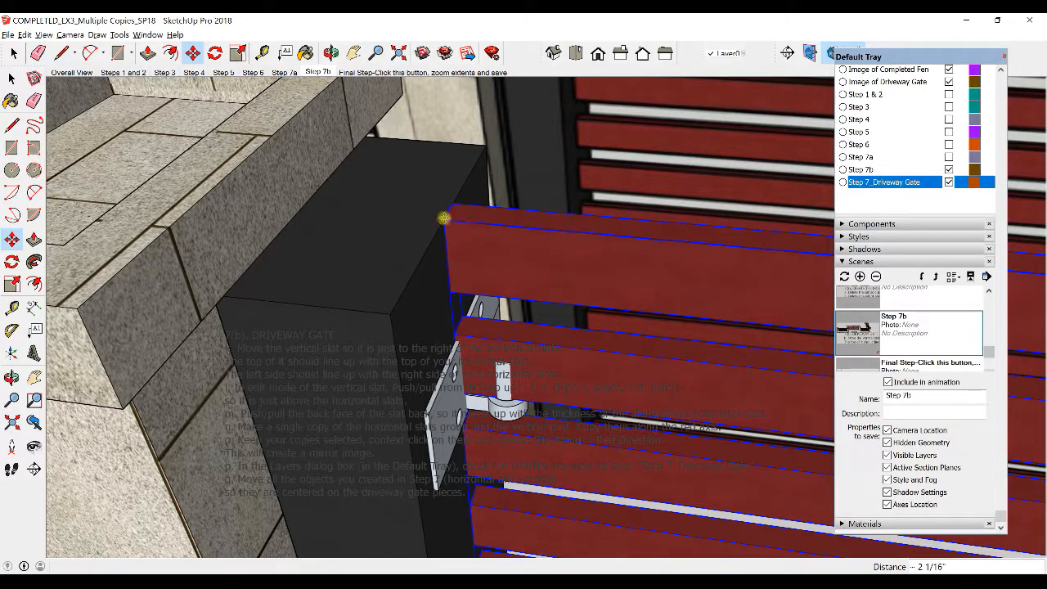
{"action": "key", "text": "space"}
{"action": "middle_click_drag", "start_coordinate": [486, 236], "coordinate": [409, 207]}
{"action": "middle_click_drag", "start_coordinate": [344, 201], "coordinate": [682, 325]}
{"action": "scroll", "coordinate": [681, 315], "scroll_direction": "down", "scroll_amount": 3}
{"action": "mouse_move", "coordinate": [540, 268]}
{"action": "middle_mouse_down"}
{"action": "mouse_move", "coordinate": [456, 338]}
{"action": "mouse_move", "coordinate": [444, 327]}
{"action": "mouse_move", "coordinate": [498, 308]}
{"action": "mouse_move", "coordinate": [521, 234]}
{"action": "mouse_move", "coordinate": [519, 246]}
{"action": "middle_mouse_up"}
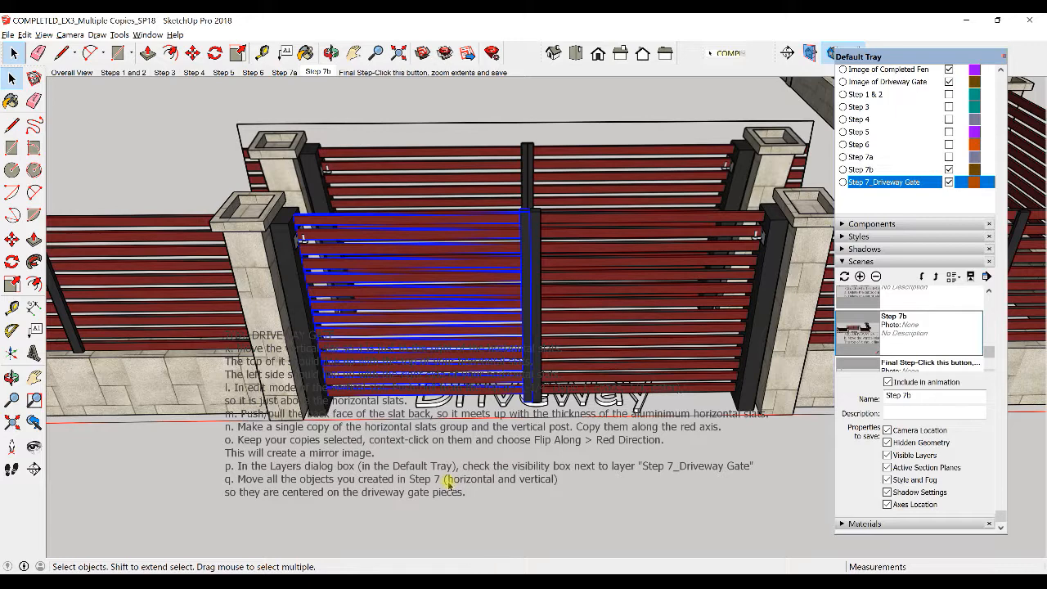
Step: Open the Final Step scene at full model extents and hide the completed fence image layer
{"action": "left_click", "coordinate": [357, 72]}
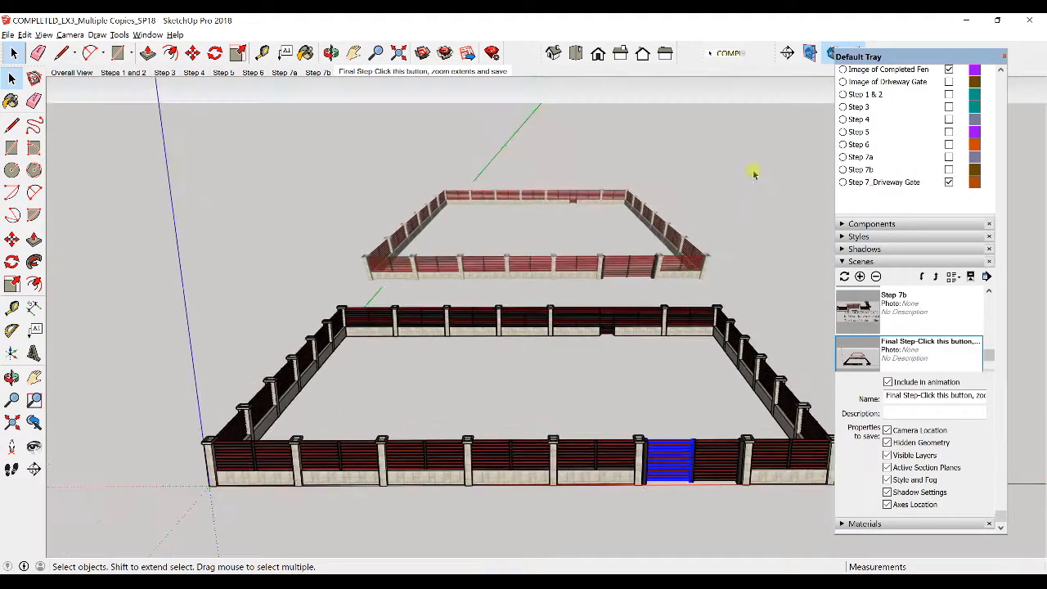
{"action": "left_click", "coordinate": [399, 54]}
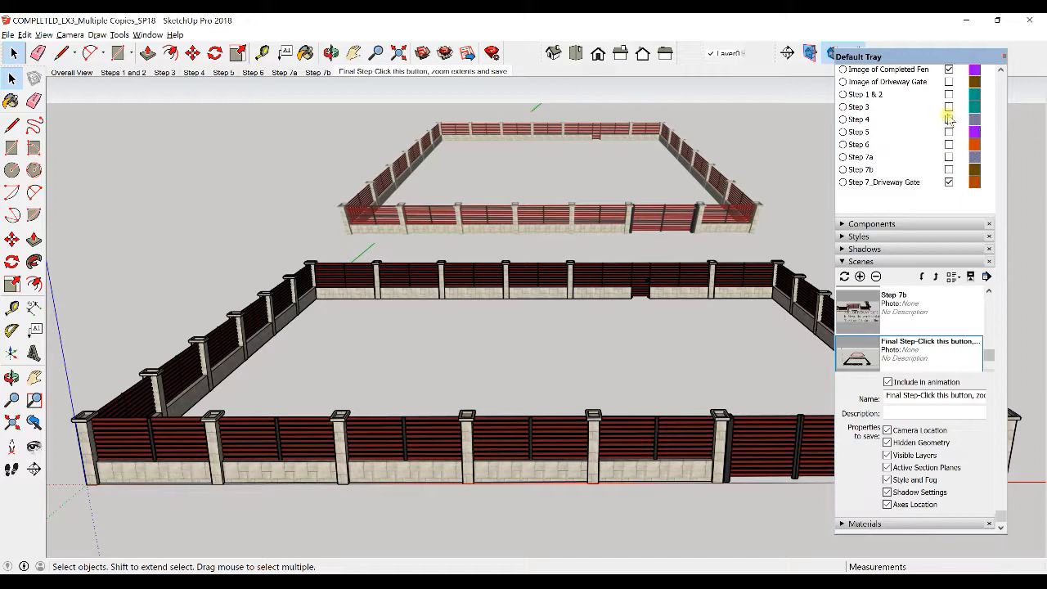
{"action": "left_click", "coordinate": [949, 71]}
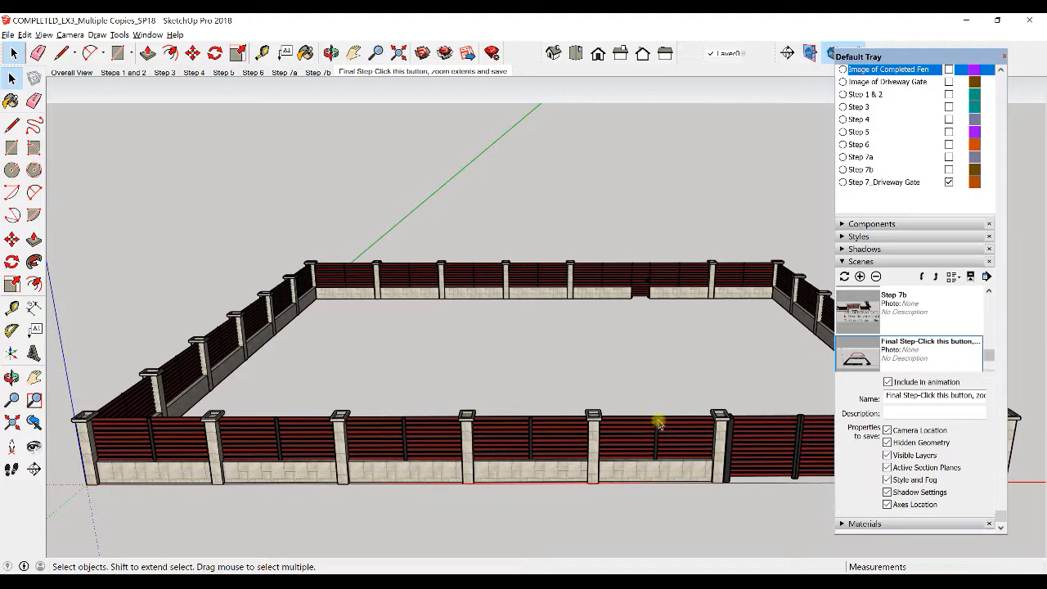
Step: Examine the separate columns, slat panels and wall pieces along the front of the fence, picking them out individually
{"action": "left_click", "coordinate": [618, 434]}
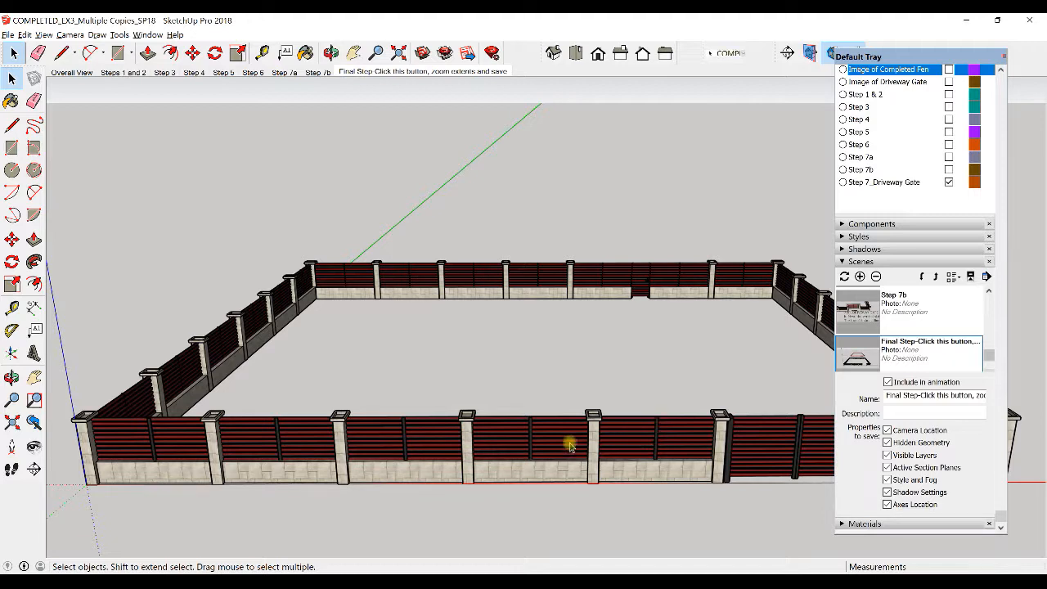
{"action": "left_click", "coordinate": [523, 440]}
{"action": "left_click", "coordinate": [562, 473]}
{"action": "left_click", "coordinate": [462, 450]}
{"action": "left_click", "coordinate": [343, 437]}
{"action": "left_click", "coordinate": [268, 436]}
{"action": "left_click", "coordinate": [305, 438]}
{"action": "left_click", "coordinate": [202, 418]}
Step: Select all the visible fence pieces and make them into one group
{"action": "key", "text": "ctrl+a"}
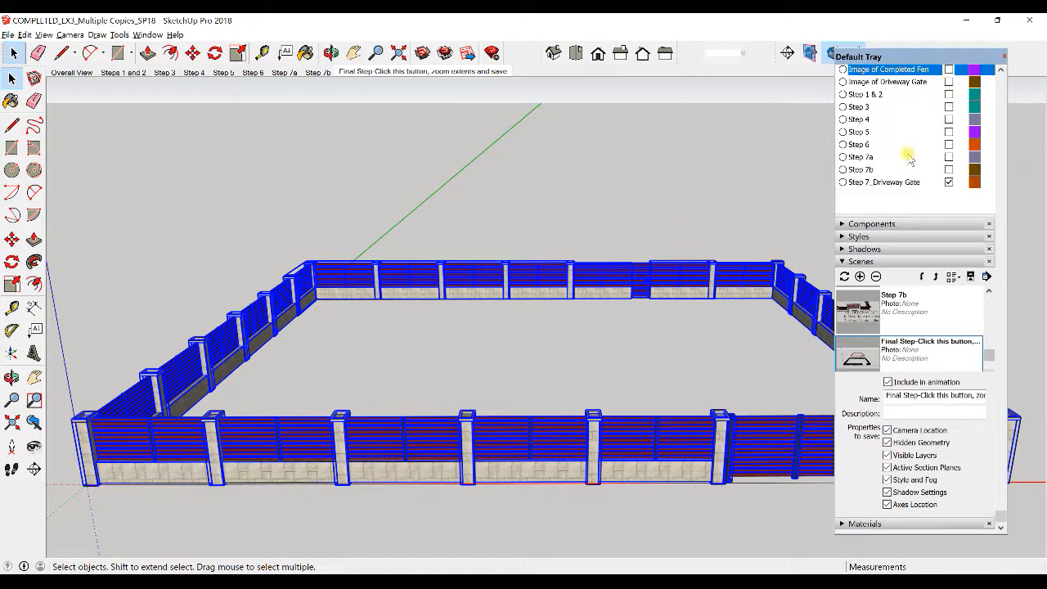
{"action": "scroll", "coordinate": [956, 125], "scroll_direction": "up", "scroll_amount": 1}
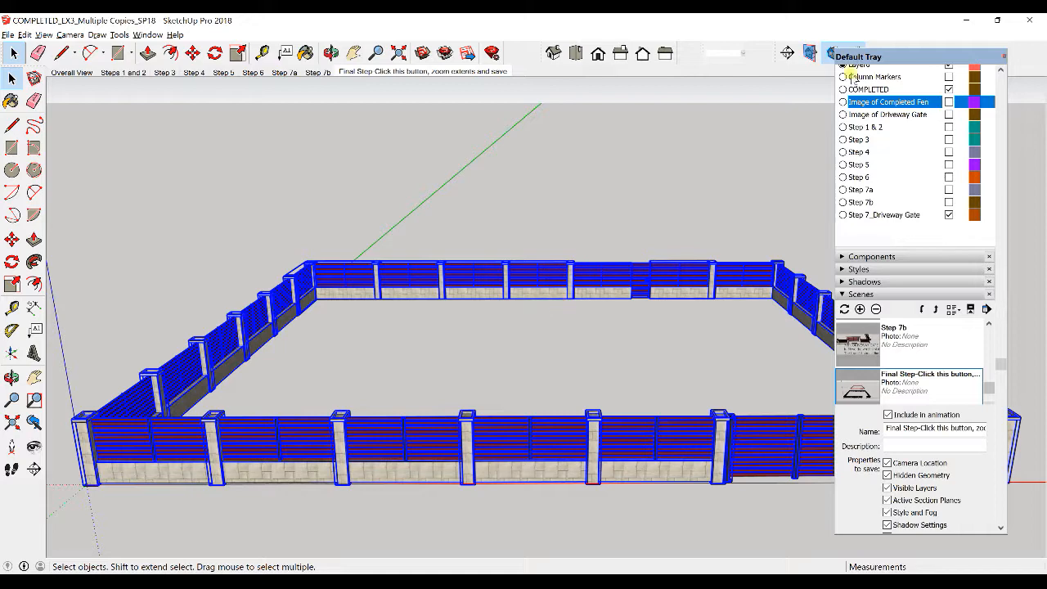
{"action": "left_click_drag", "start_coordinate": [855, 55], "coordinate": [1006, 66]}
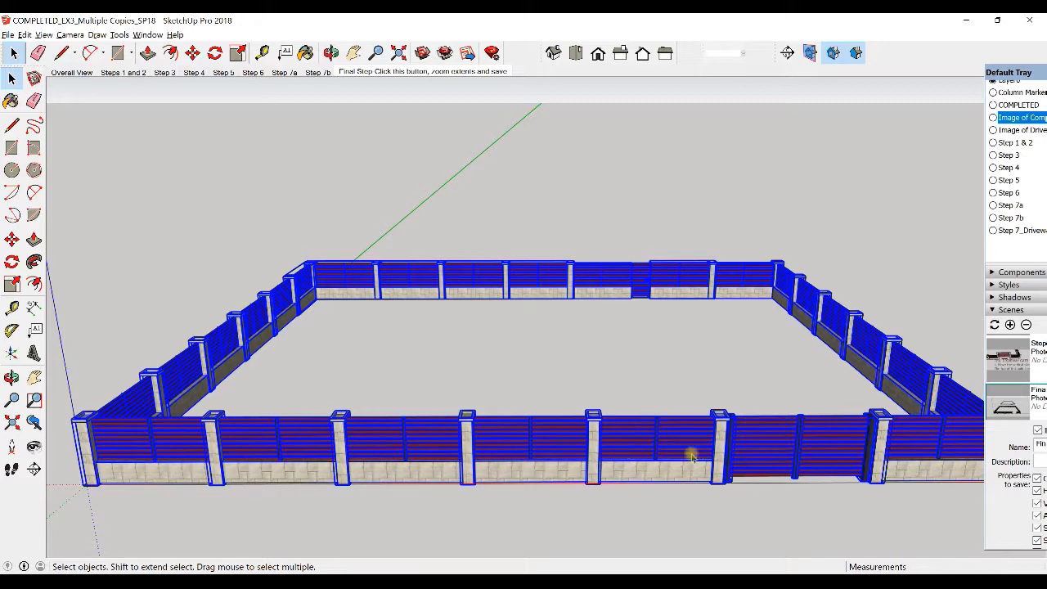
{"action": "right_click", "coordinate": [637, 474]}
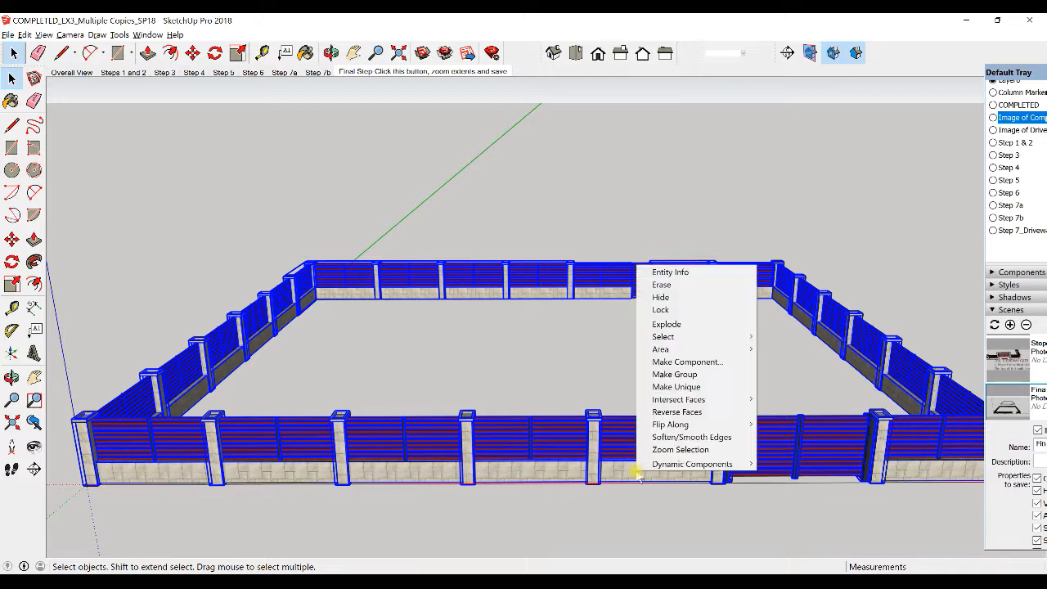
{"action": "left_click", "coordinate": [729, 378]}
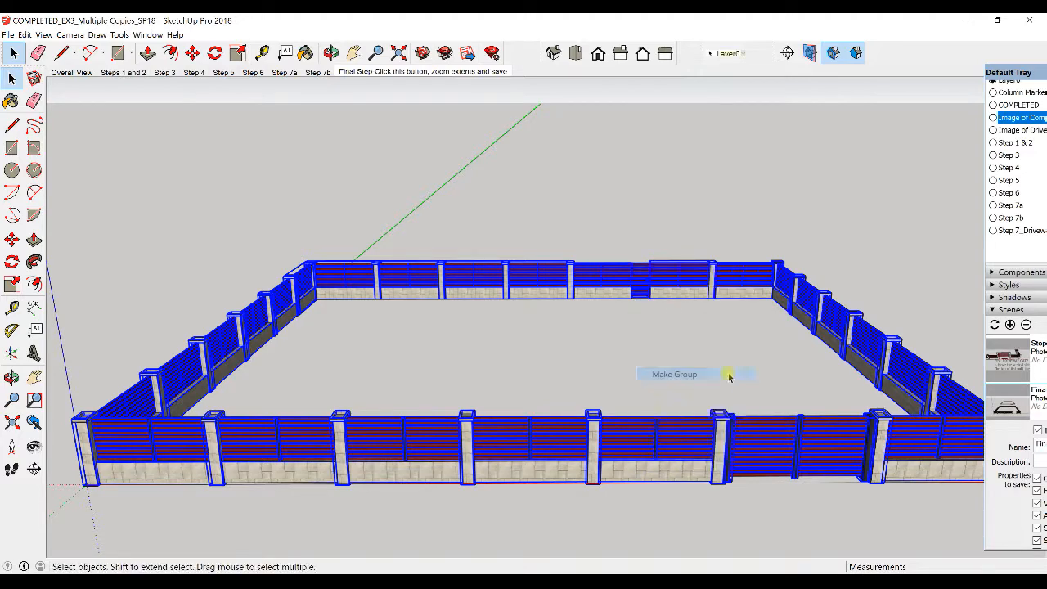
{"action": "left_click", "coordinate": [672, 213]}
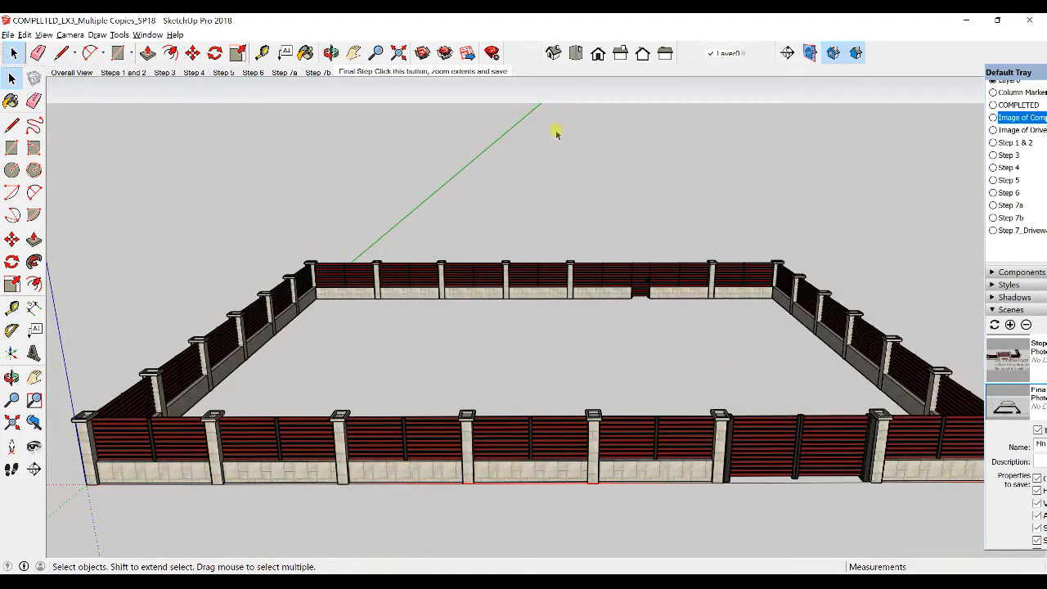
Step: Return to the Final Step scene, hide the completed fence image layer, and select the fence to check that it is one group
{"action": "left_click", "coordinate": [414, 73]}
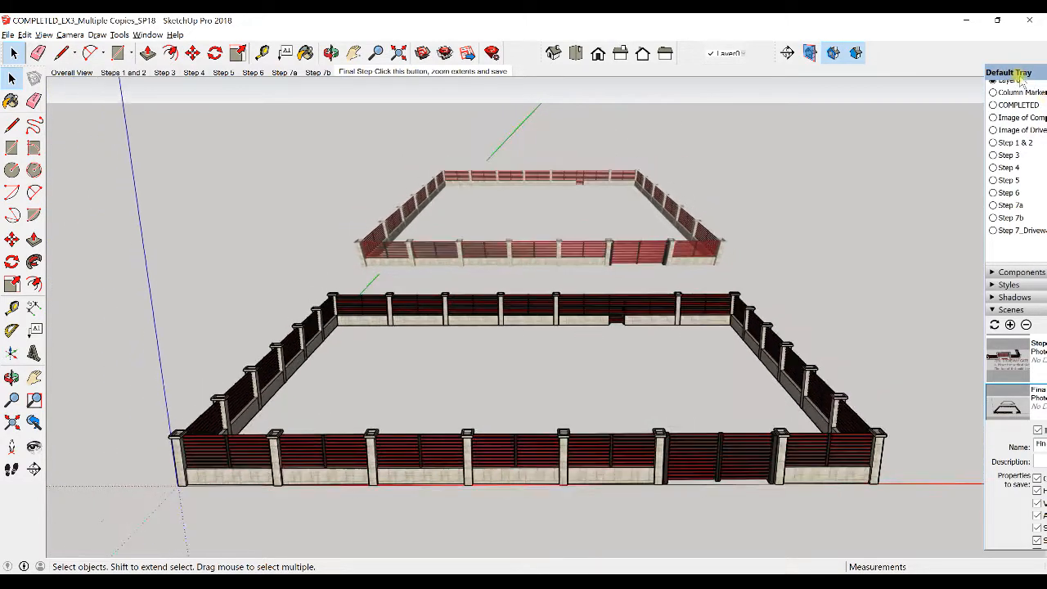
{"action": "left_click_drag", "start_coordinate": [1012, 72], "coordinate": [882, 54]}
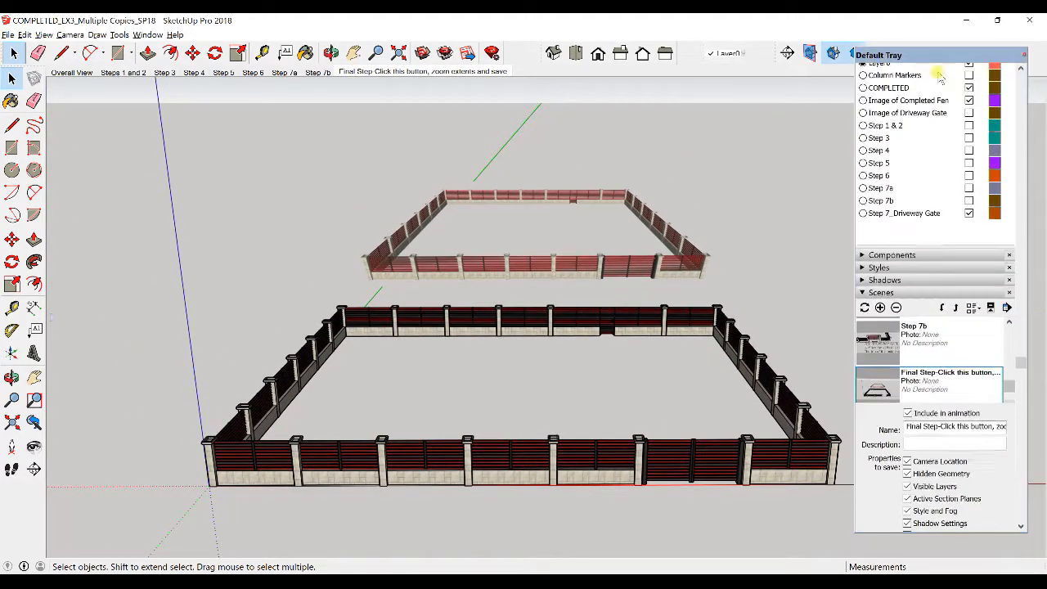
{"action": "left_click", "coordinate": [969, 100]}
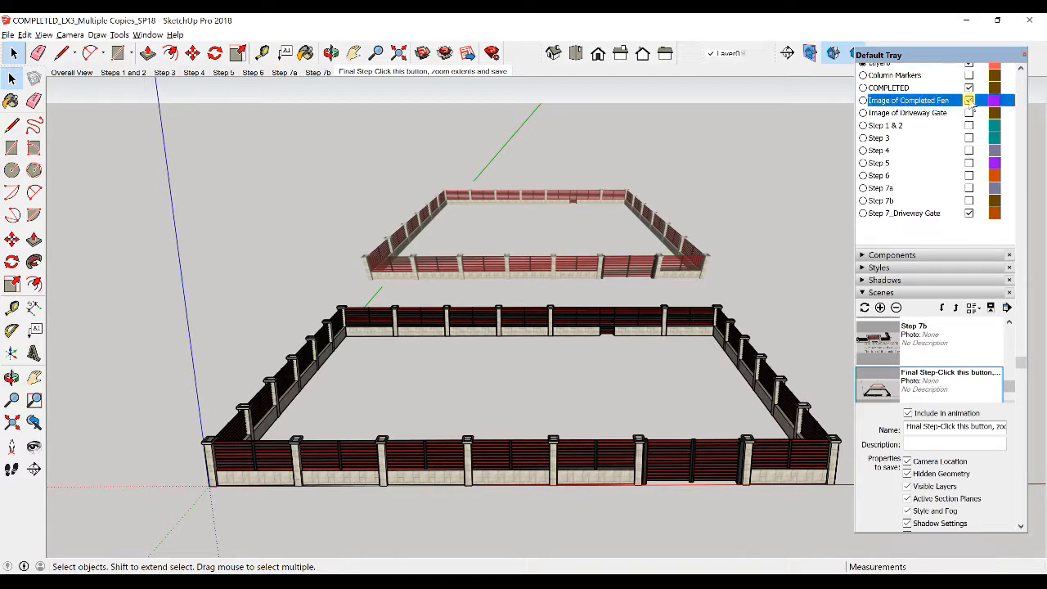
{"action": "left_click", "coordinate": [398, 53]}
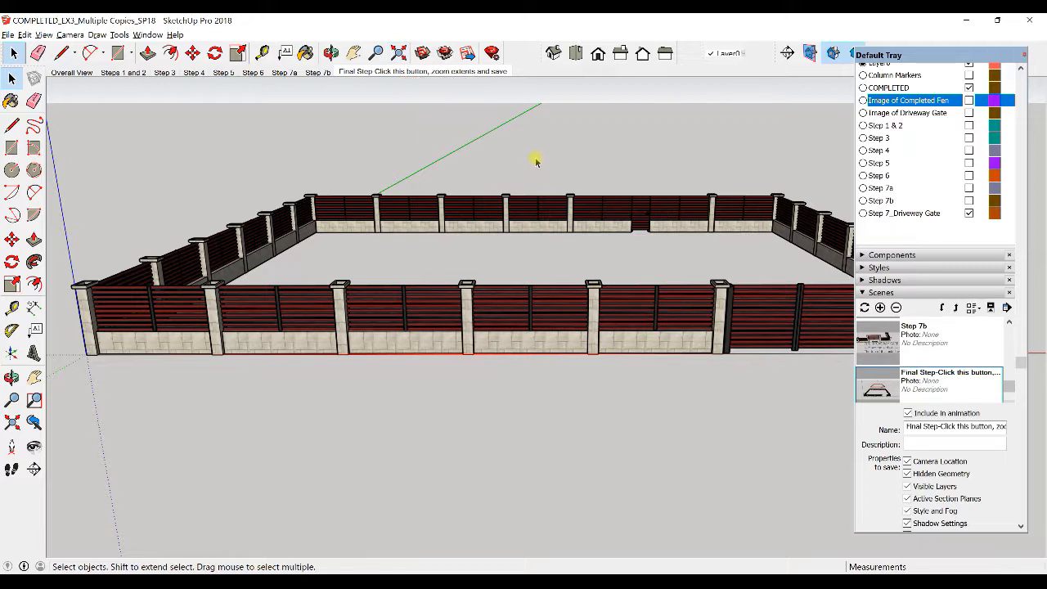
{"action": "left_click", "coordinate": [545, 303]}
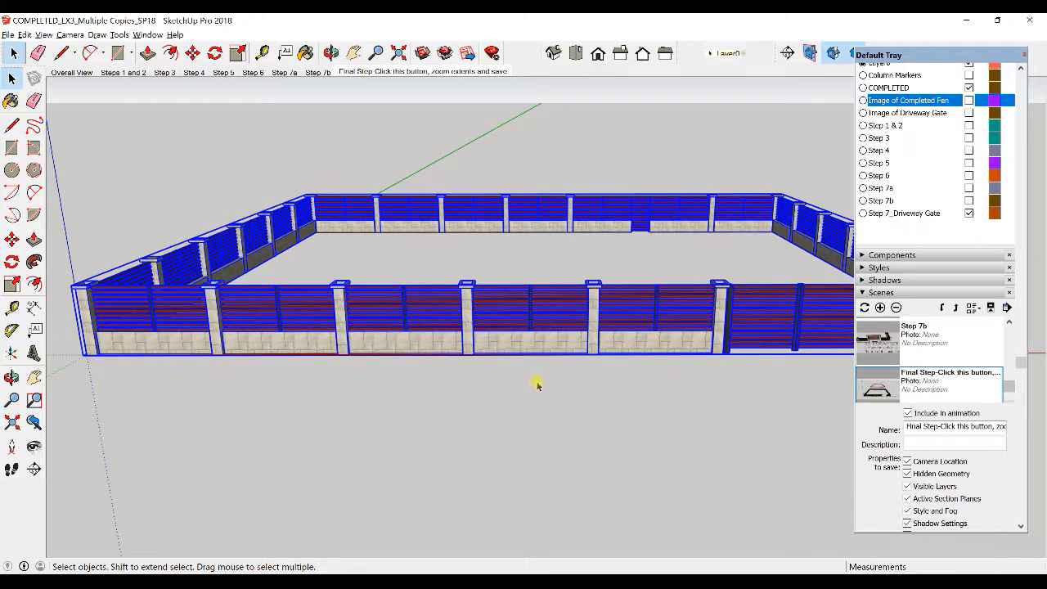
{"action": "left_click", "coordinate": [580, 449]}
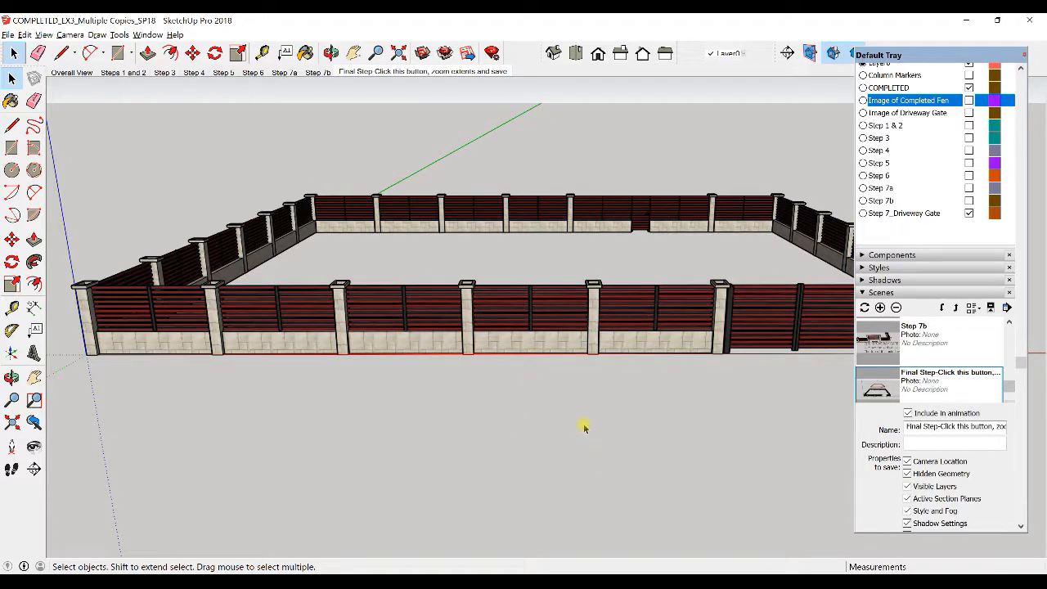